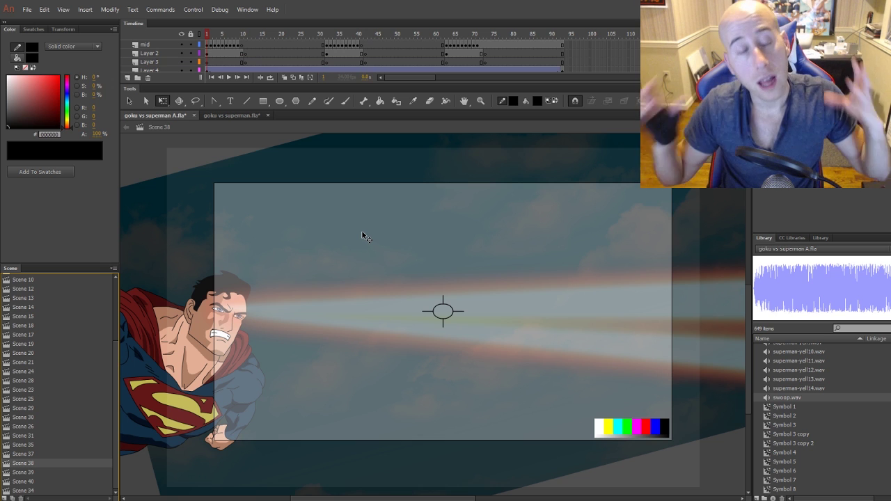
Preview Scene 38 as a test movie and close the preview
click(193, 9)
click(213, 103)
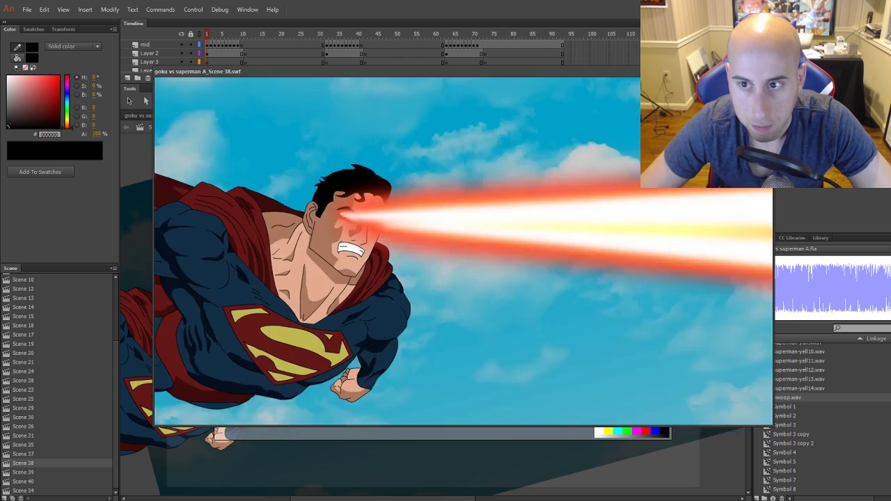
click(764, 72)
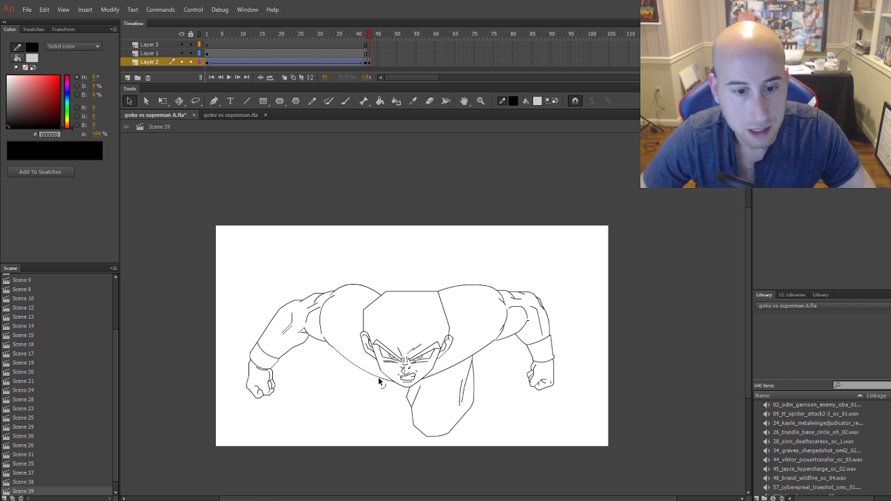
Draw the spiky bangs across the forehead with the Pencil tool on frame 43 of Layer 3
scroll(379, 379, up, 1)
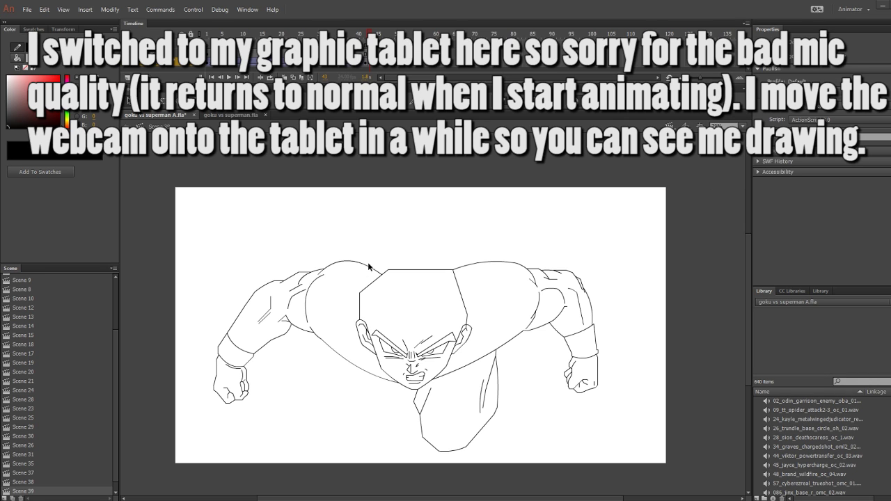
key(y)
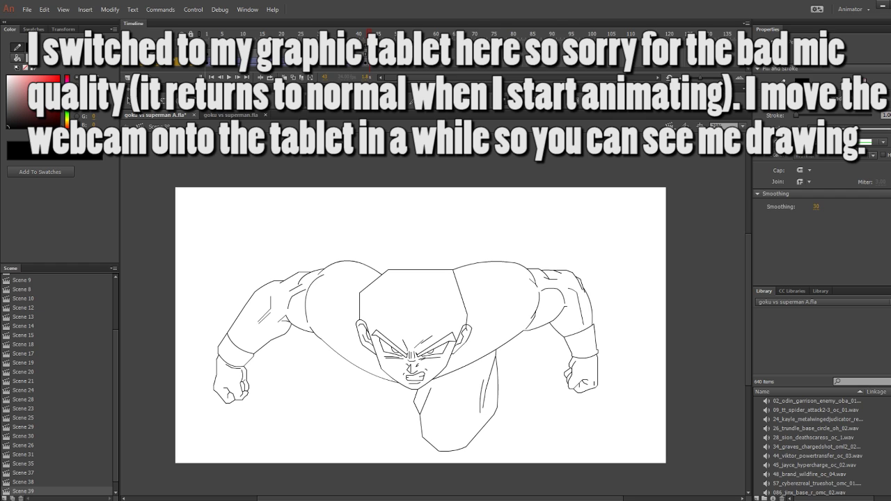
key(v)
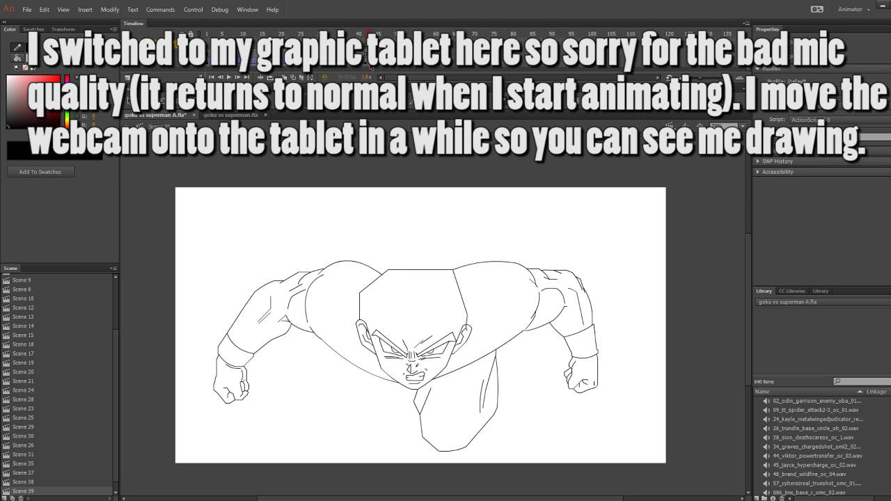
click(371, 64)
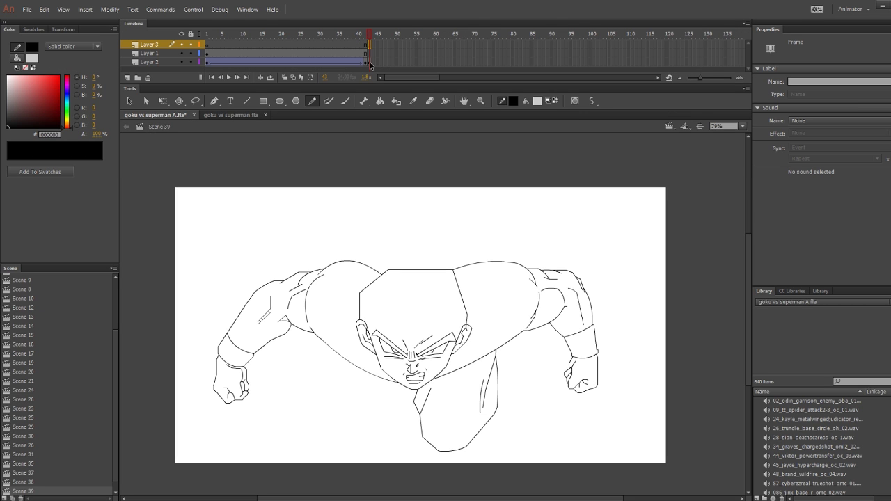
scroll(428, 259, up, 4)
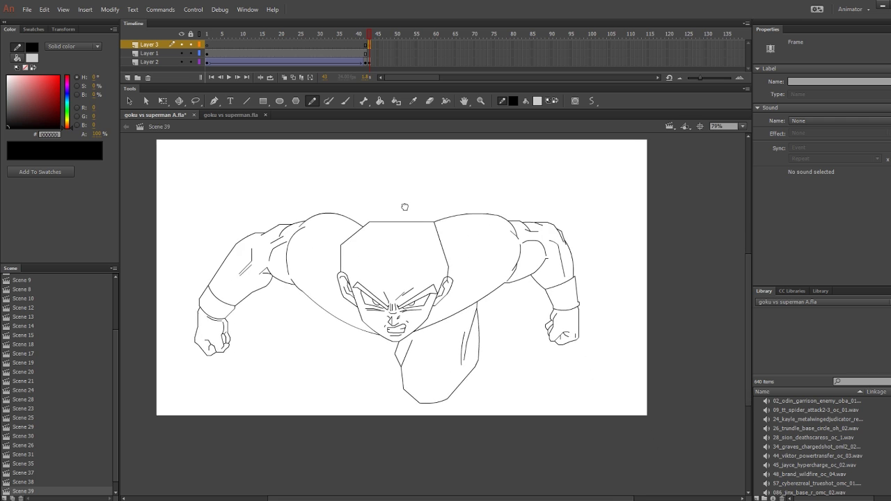
scroll(506, 195, up, 3)
mouse_move(399, 261)
mouse_down()
mouse_move(415, 276)
mouse_move(359, 376)
mouse_up()
drag(332, 252, 355, 362)
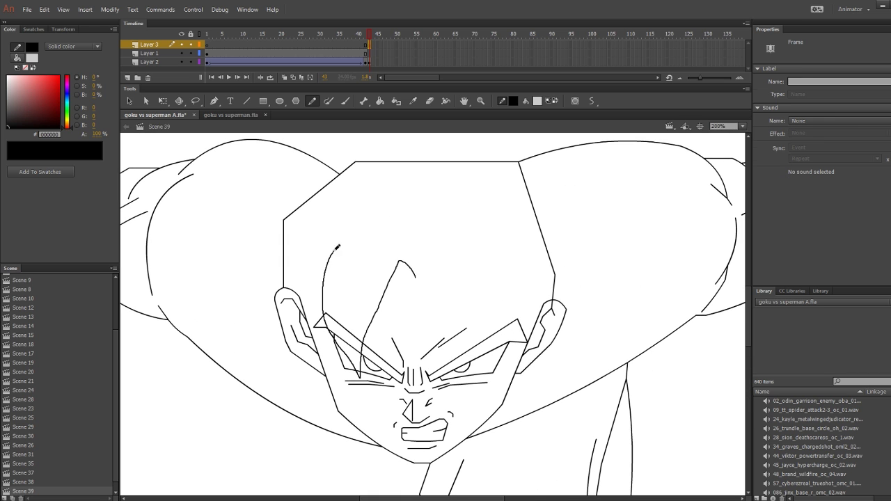
drag(429, 252, 454, 369)
drag(498, 264, 453, 369)
drag(415, 275, 430, 252)
drag(327, 291, 285, 331)
scroll(317, 322, up, 1)
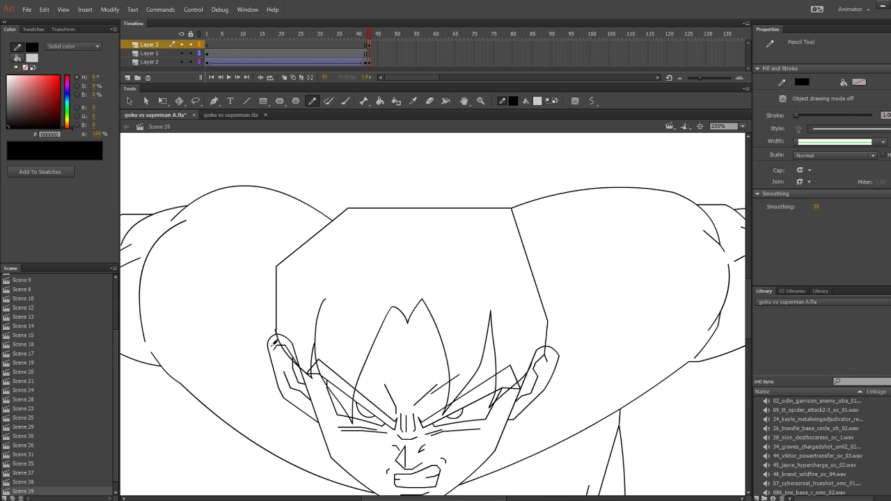
Draw the pointed hair spikes that flare outward beside both ears on Layer 3
mouse_move(286, 390)
mouse_down()
mouse_move(248, 376)
mouse_move(201, 242)
mouse_up()
drag(202, 242, 246, 275)
drag(528, 407, 648, 227)
drag(649, 227, 571, 275)
Extend the hair outline upward with tall, jagged spikes above the left side of the head
drag(418, 236, 396, 302)
mouse_move(225, 343)
mouse_down()
mouse_move(249, 179)
mouse_move(271, 225)
mouse_up()
drag(348, 230, 342, 283)
mouse_move(264, 277)
mouse_down()
mouse_move(286, 218)
mouse_move(362, 138)
mouse_up()
drag(423, 155, 480, 112)
mouse_move(481, 111)
mouse_down()
mouse_move(545, 288)
mouse_move(532, 337)
mouse_move(462, 183)
mouse_move(378, 252)
mouse_up()
key(e)
click(609, 101)
drag(421, 399, 406, 255)
Complete the hair outline with the tall peak and the spikes running down the head's right side
key(shift+y)
drag(499, 351, 540, 164)
mouse_move(540, 163)
mouse_down()
mouse_move(422, 282)
mouse_move(416, 364)
mouse_up()
mouse_move(477, 329)
mouse_down()
mouse_move(476, 119)
mouse_move(463, 218)
mouse_up()
drag(462, 204, 466, 165)
mouse_move(467, 165)
mouse_down()
mouse_move(411, 243)
mouse_move(341, 298)
mouse_up()
drag(367, 433, 407, 167)
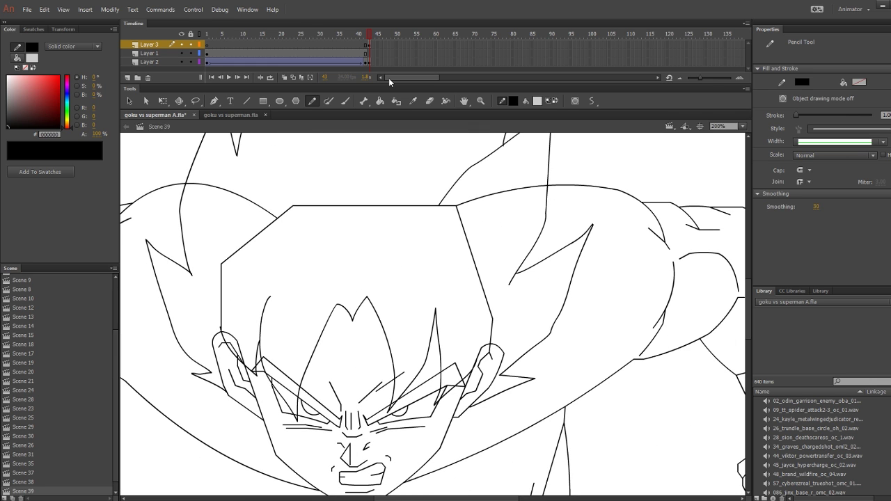
Hide the hair drawing on Layer 3
click(181, 44)
drag(409, 314, 492, 262)
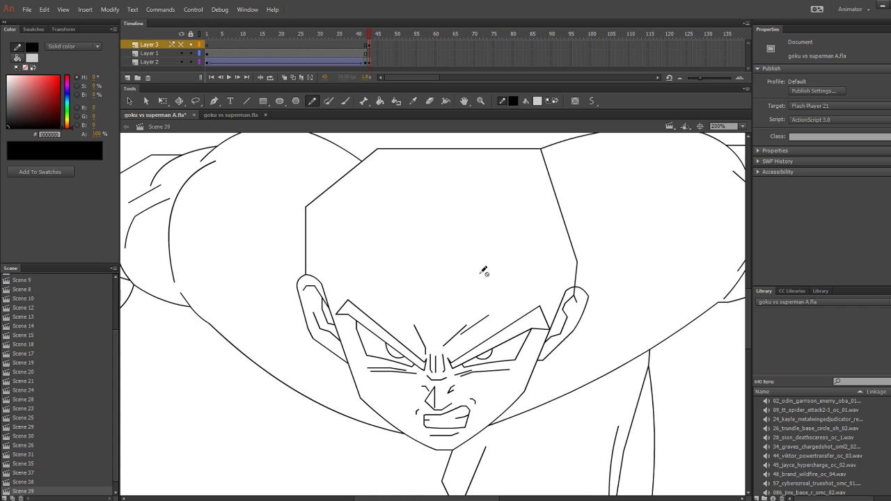
mouse_move(475, 302)
mouse_down()
mouse_move(478, 323)
mouse_move(477, 312)
mouse_up()
scroll(390, 229, up, 2)
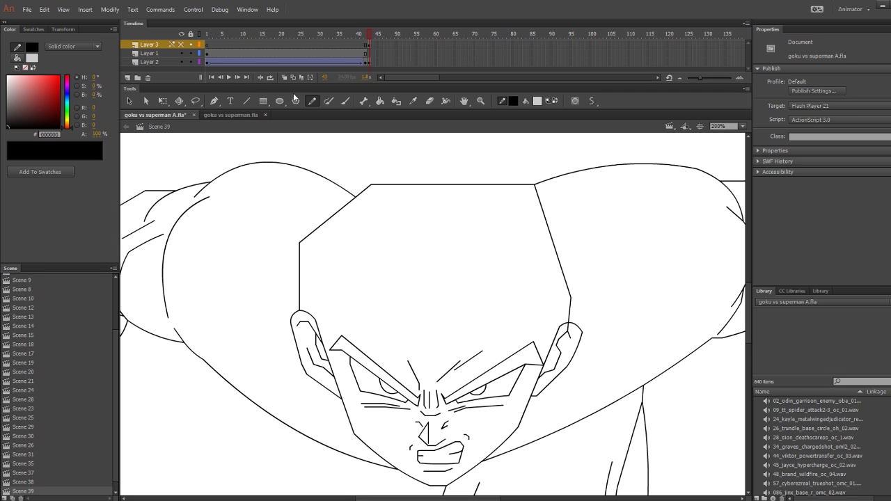
drag(490, 270, 477, 257)
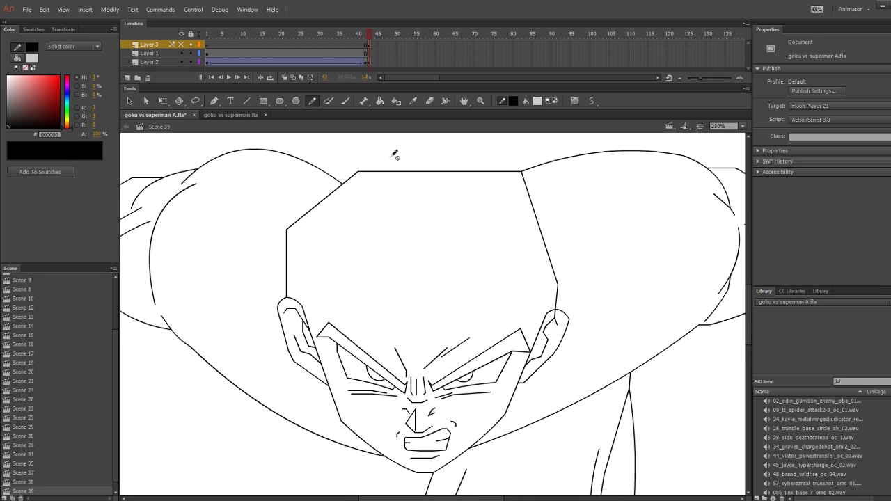
Lasso the head and face on frame 43 of Layer 2, and remove the adjoining body lines from the selection
click(195, 101)
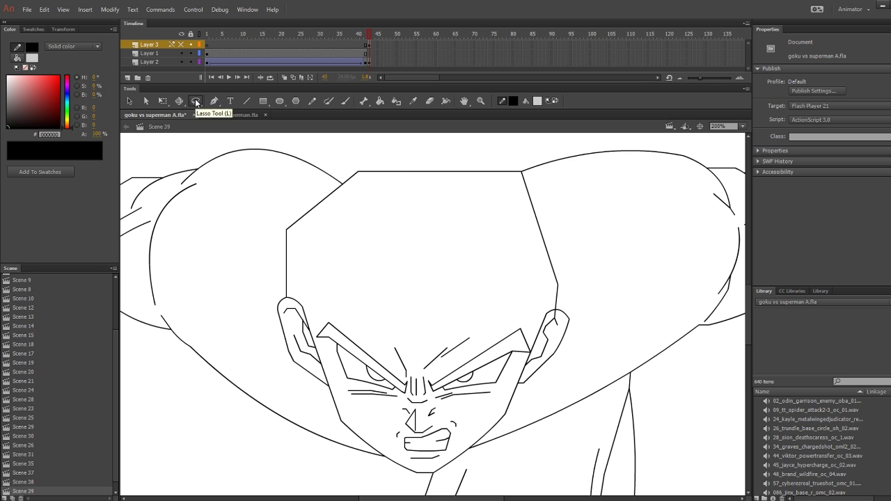
click(381, 147)
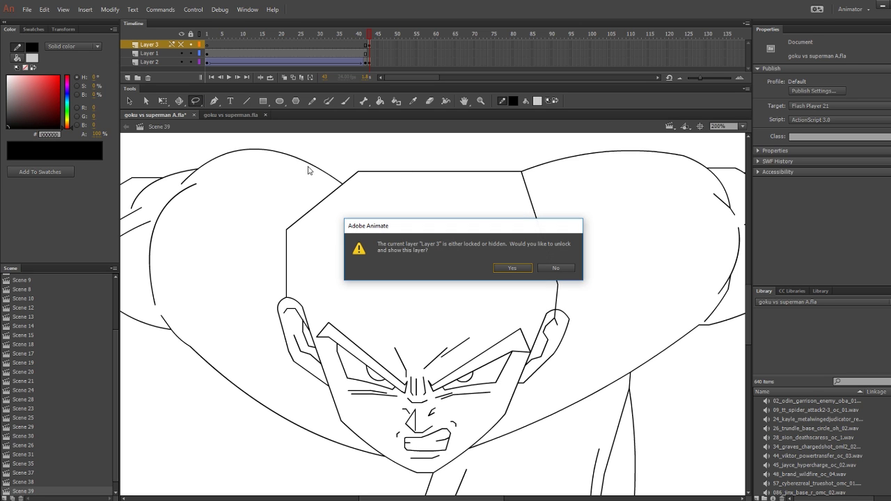
click(554, 267)
click(368, 61)
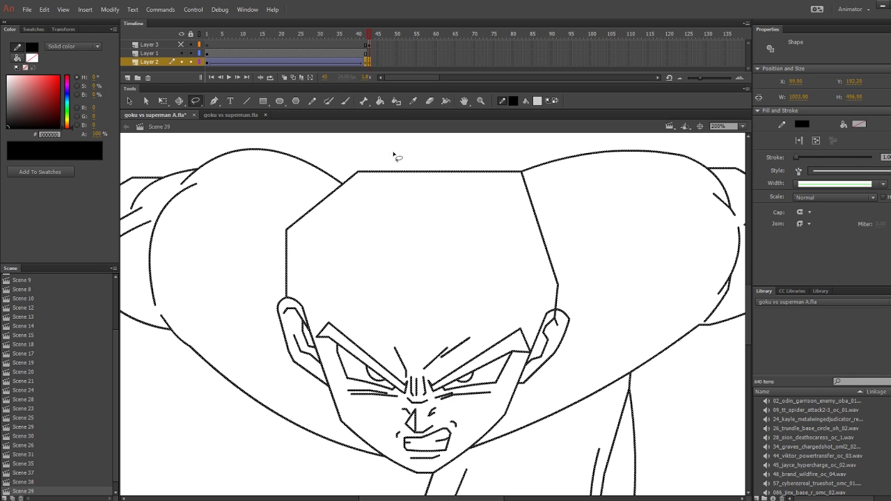
mouse_move(396, 152)
mouse_down()
mouse_move(307, 168)
mouse_move(262, 219)
mouse_move(243, 300)
mouse_move(262, 359)
mouse_move(300, 406)
mouse_move(406, 481)
mouse_move(431, 488)
mouse_move(492, 462)
mouse_move(530, 426)
mouse_move(575, 361)
mouse_move(599, 257)
mouse_move(562, 178)
mouse_move(472, 154)
mouse_move(387, 153)
mouse_up()
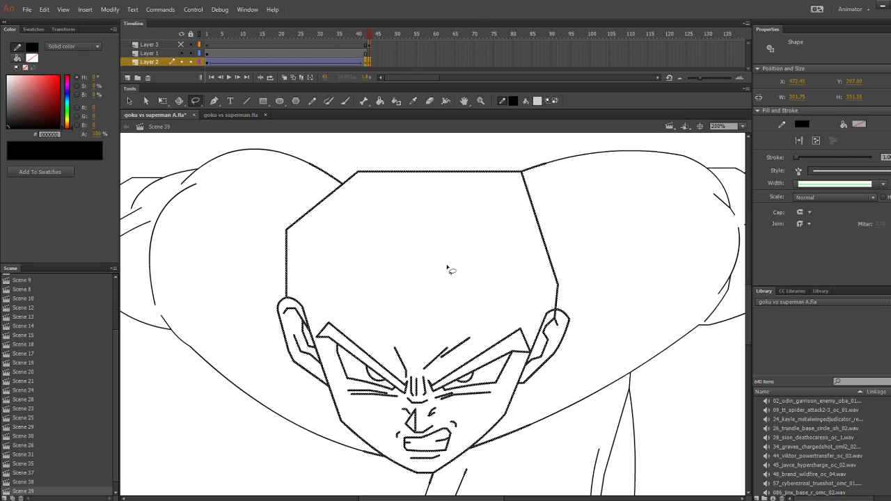
click(131, 100)
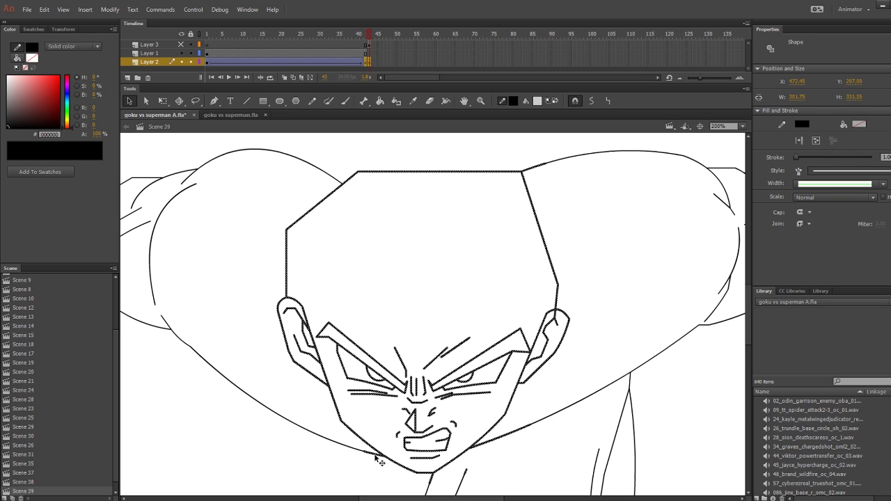
shift+click(491, 446)
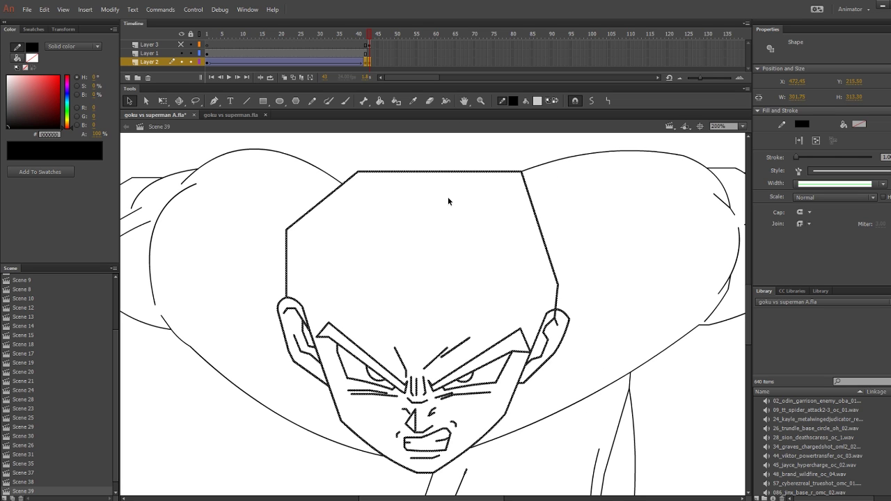
Cut the selected head and paste it in place into a blank keyframe at frame 43 of Layer 1
click(43, 9)
click(62, 46)
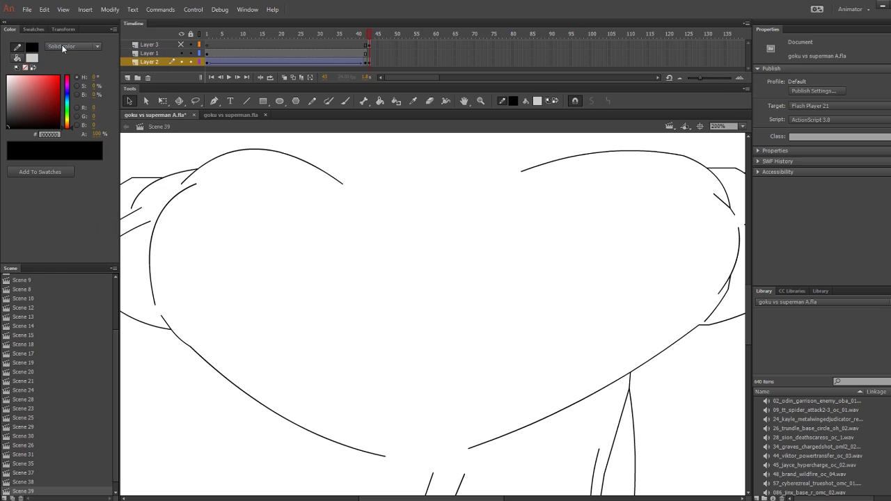
click(370, 53)
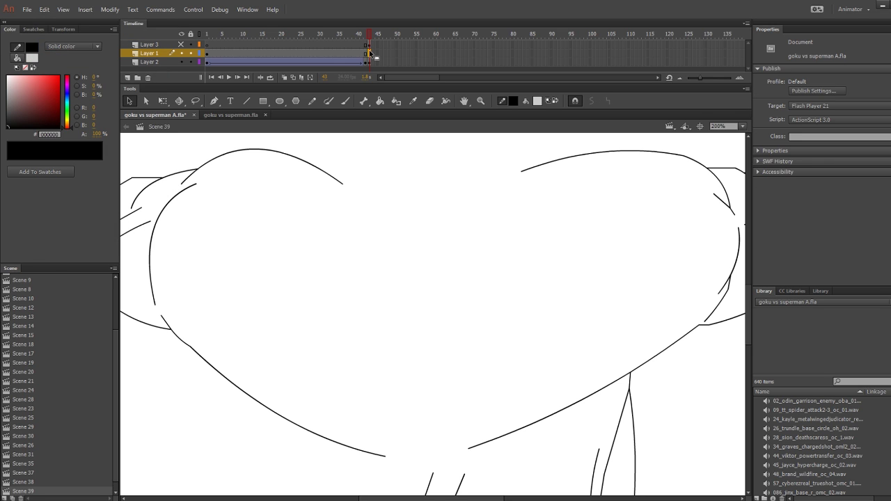
click(370, 53)
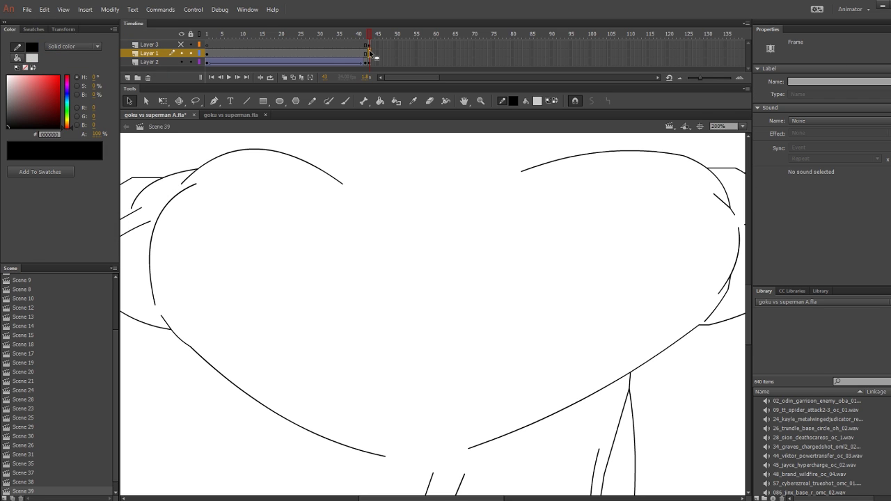
click(44, 9)
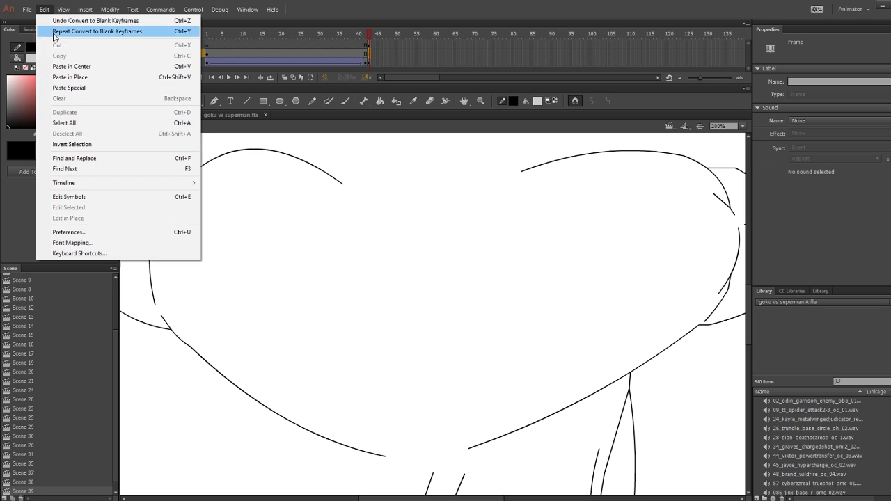
click(63, 77)
click(358, 155)
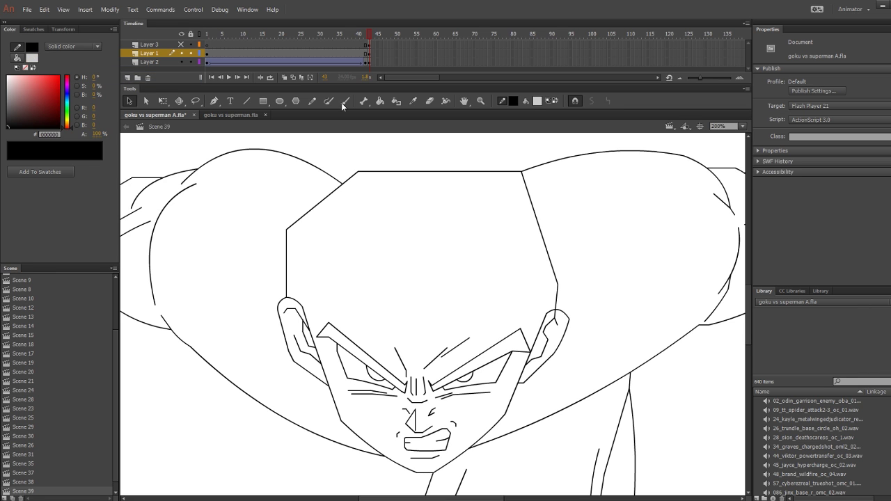
Hide Layer 1, then close the gap in the chest outline on Layer 2 and extend the line beneath to meet it
click(181, 53)
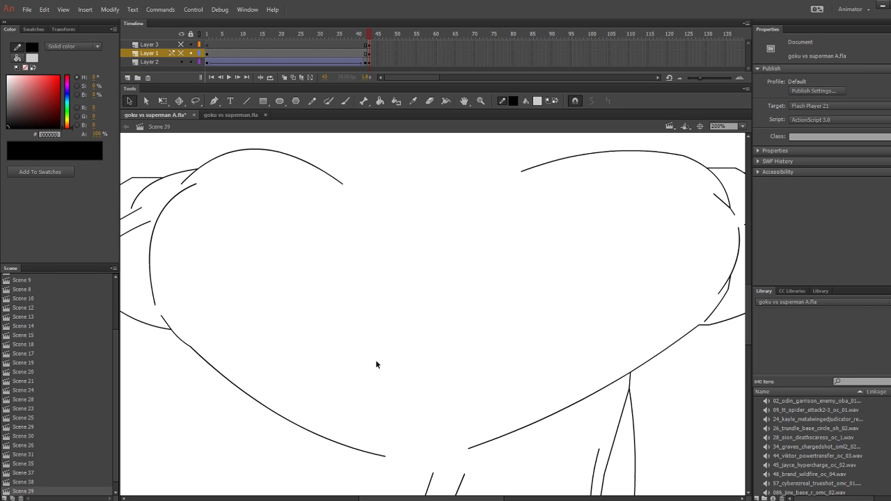
scroll(422, 362, down, 3)
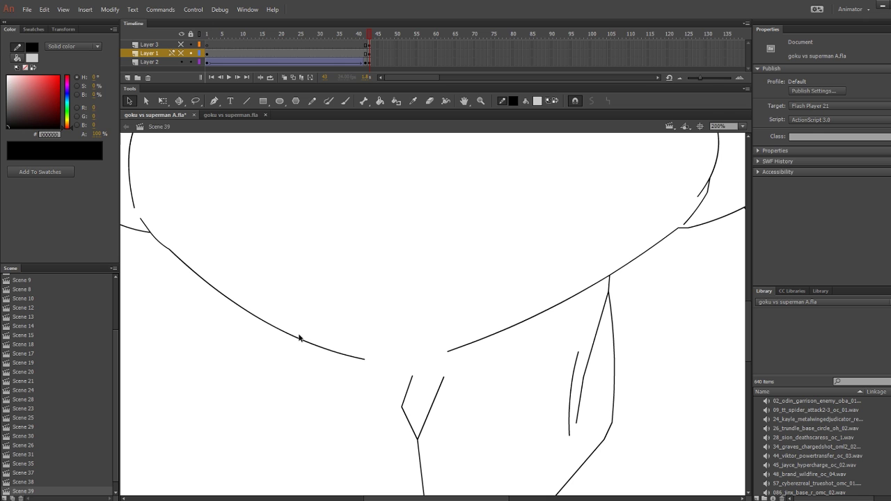
scroll(447, 352, up, 2)
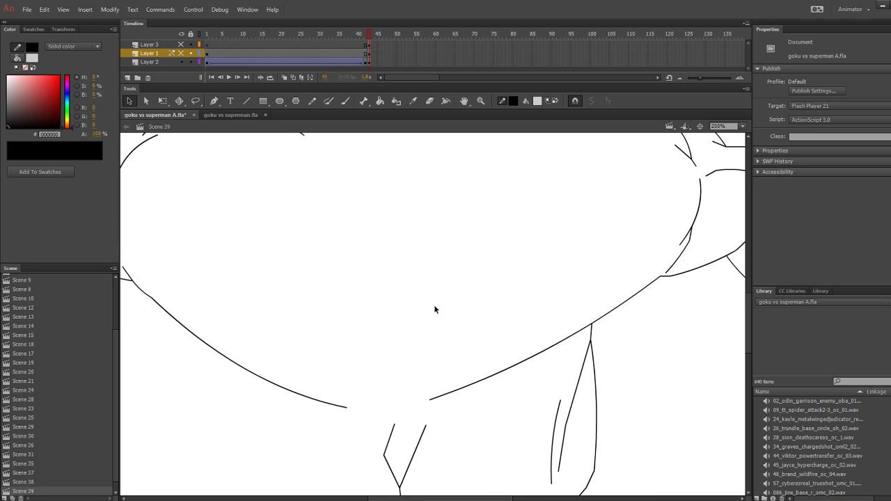
click(370, 61)
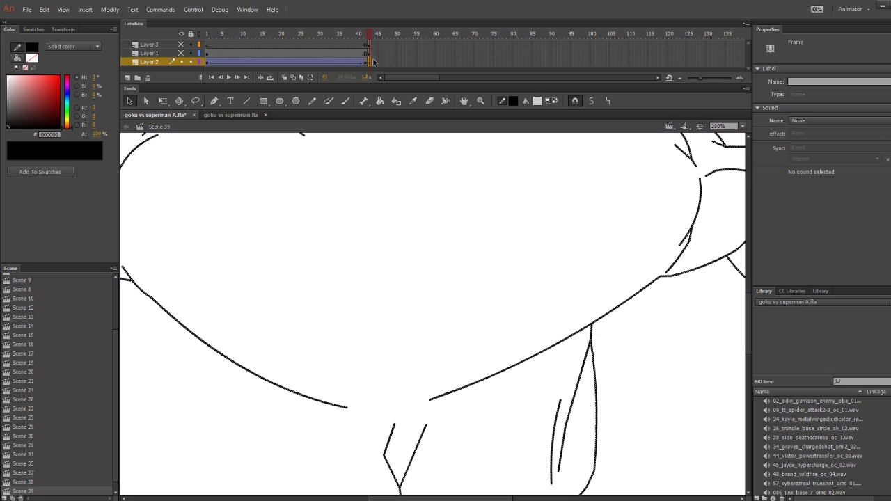
drag(348, 408, 430, 400)
drag(393, 426, 396, 404)
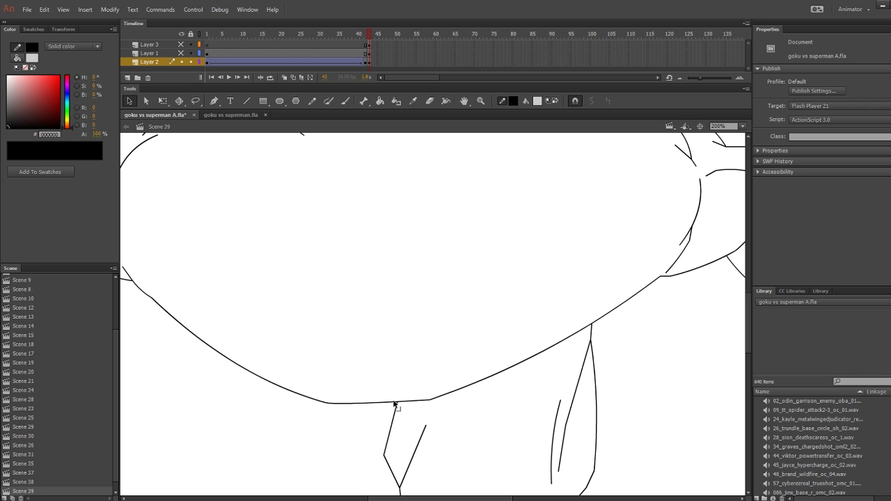
Draw a straight line between the two shoulder curves with the Line tool to close the upper body outline
scroll(398, 241, up, 5)
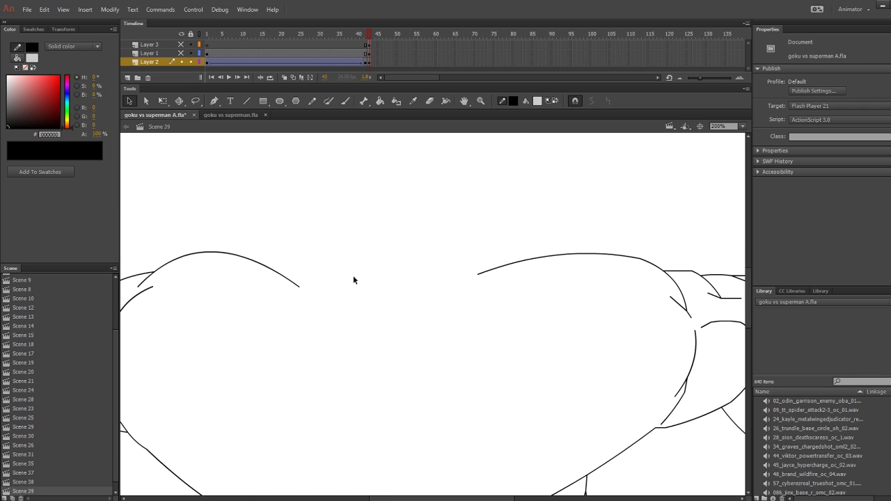
key(n)
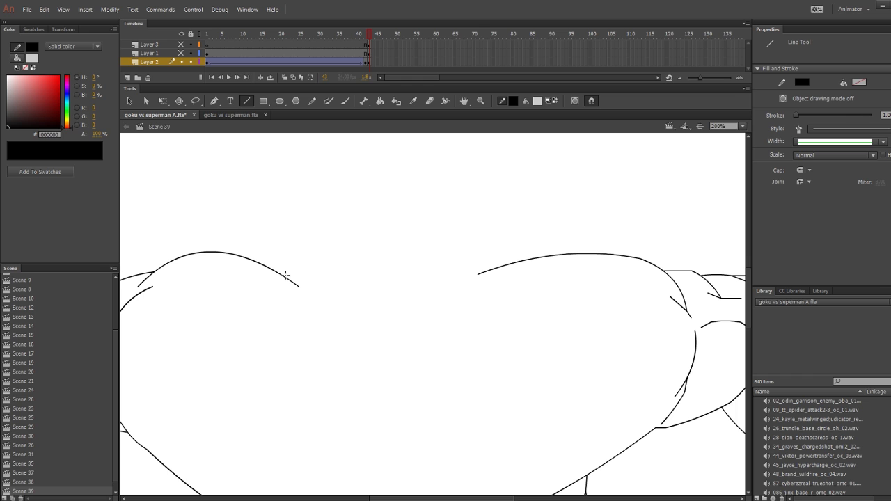
drag(285, 276, 477, 263)
scroll(466, 251, down, 4)
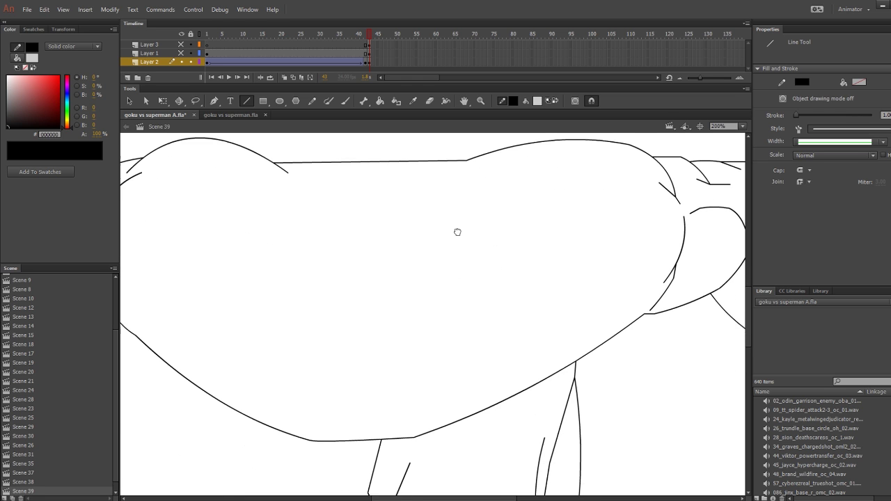
Show Layer 1 and Layer 3 again to bring the head and hair back over the body
click(181, 53)
click(181, 44)
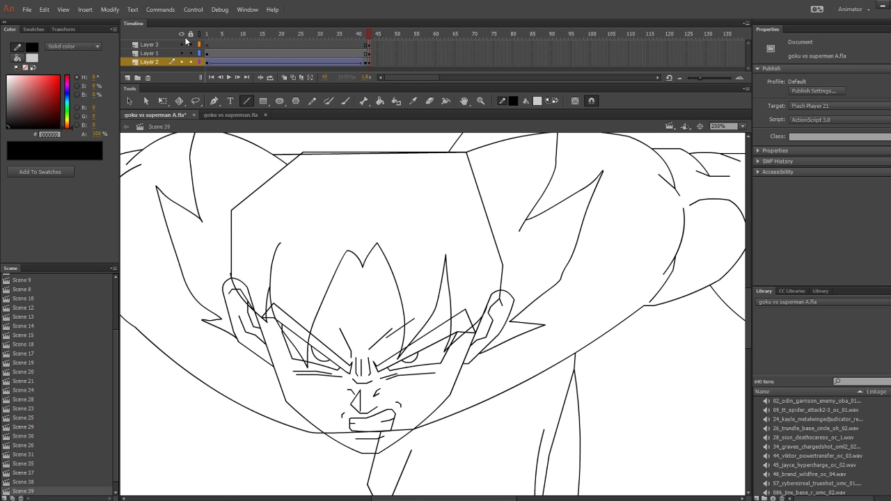
click(743, 126)
click(737, 193)
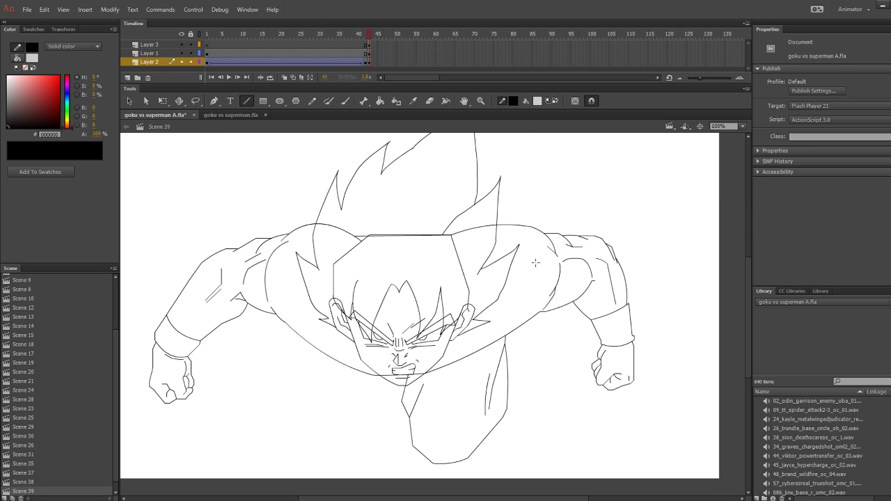
scroll(535, 263, up, 2)
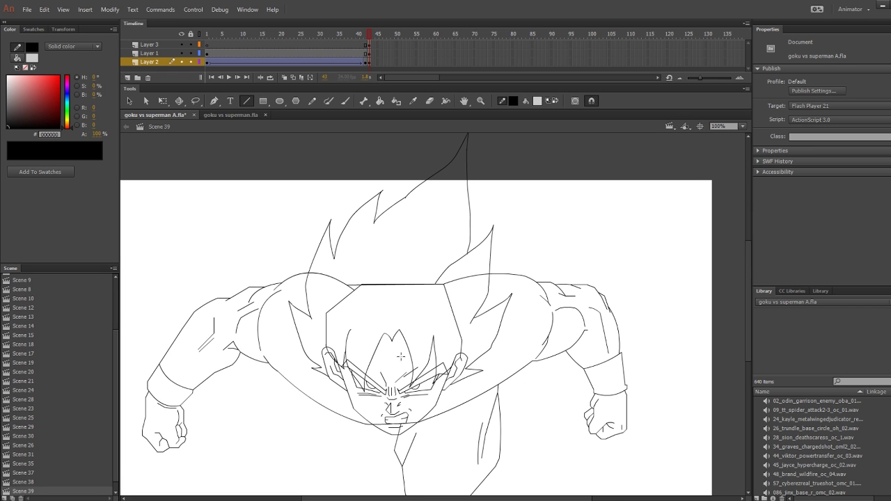
Add a new layer directly above Layer 2 and give it a blank keyframe at frame 43
scroll(401, 357, down, 3)
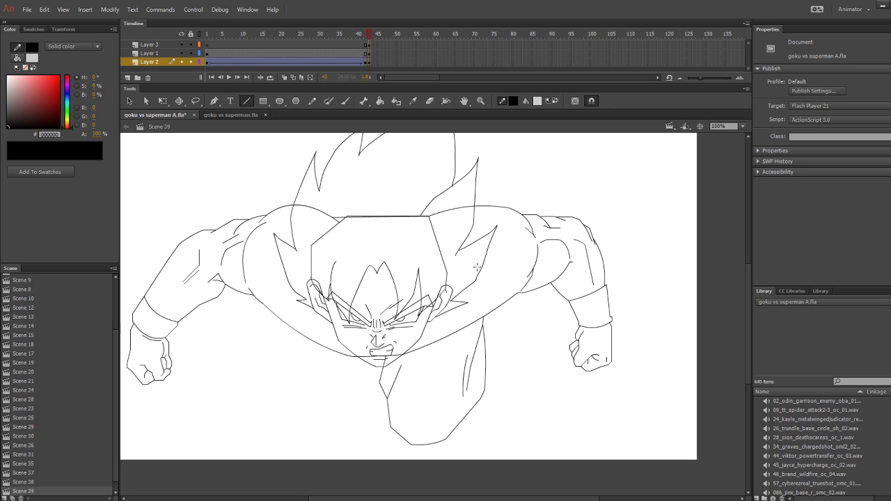
click(370, 63)
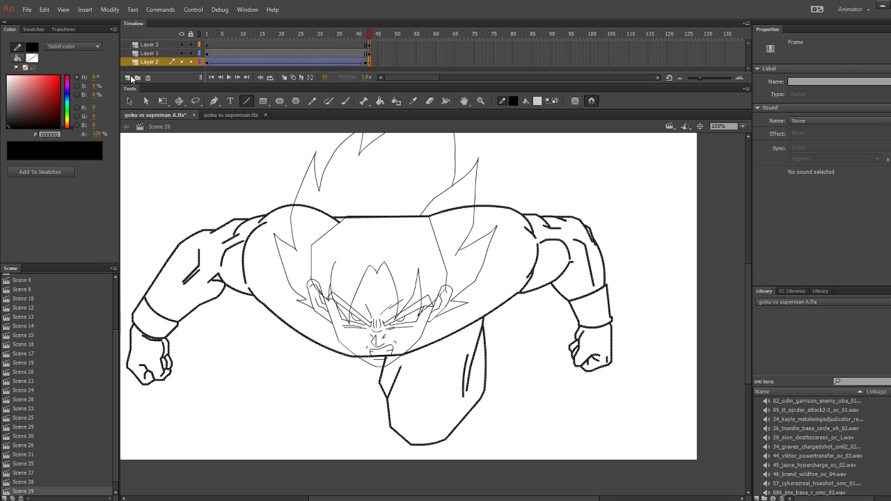
click(129, 77)
click(369, 61)
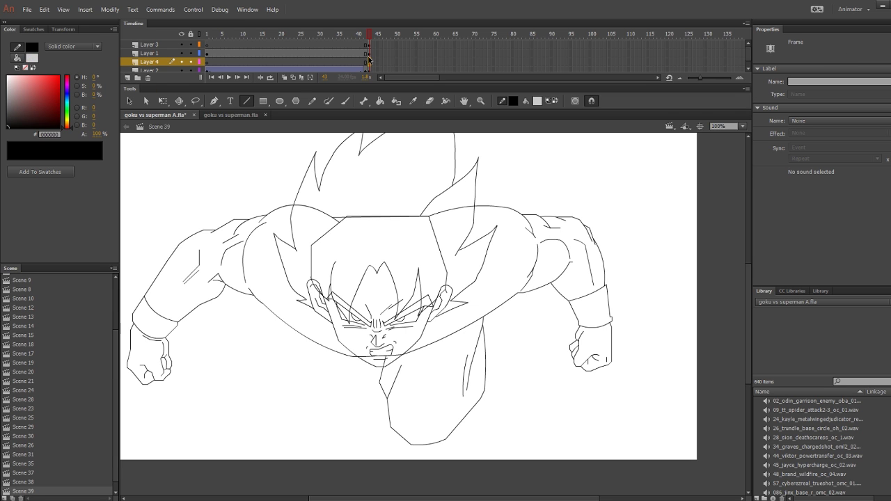
Hide Layer 3 and Layer 1 so that only the body drawing is shown
scroll(445, 268, up, 2)
click(182, 45)
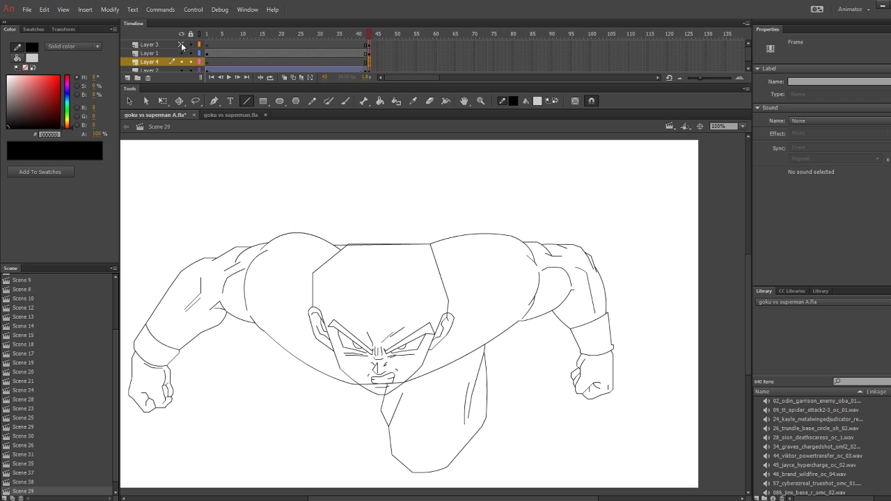
click(181, 53)
scroll(401, 276, down, 2)
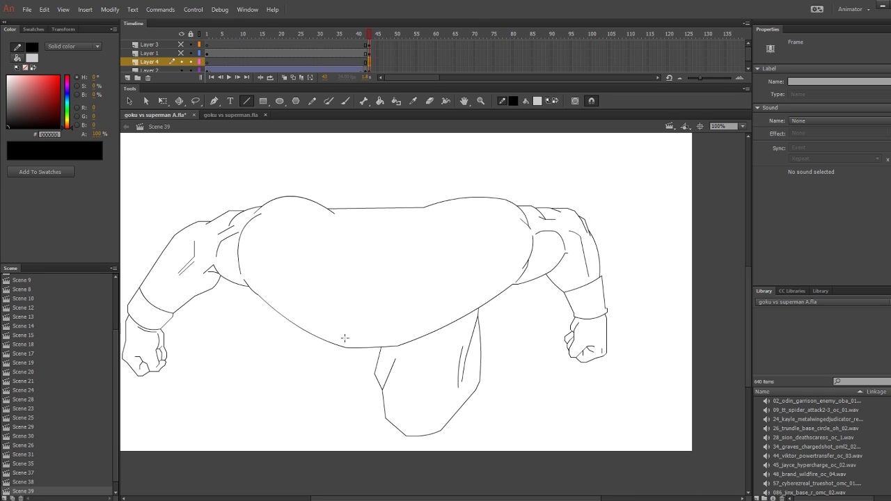
Sketch the shirt outline over the torso on Layer 4 with the Pencil tool, including both side bands, the lower hem and the upper folds
key(y)
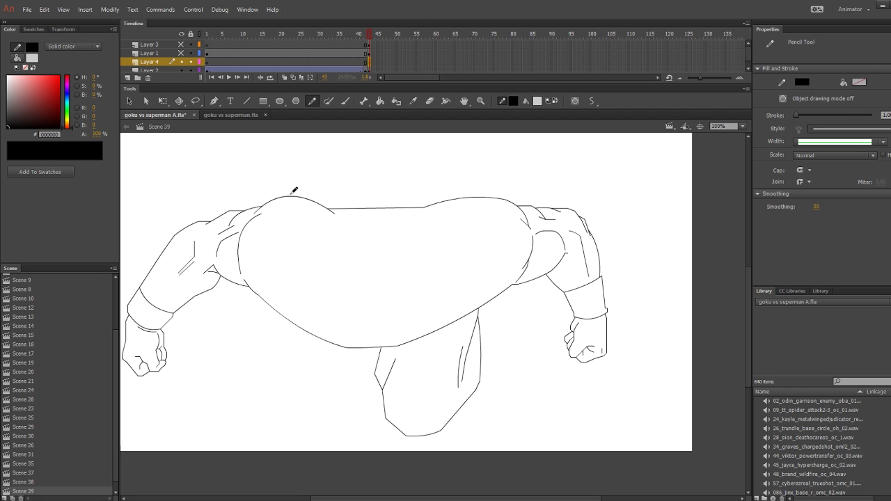
mouse_move(290, 194)
mouse_down()
mouse_move(265, 312)
mouse_move(309, 351)
mouse_move(368, 362)
mouse_up()
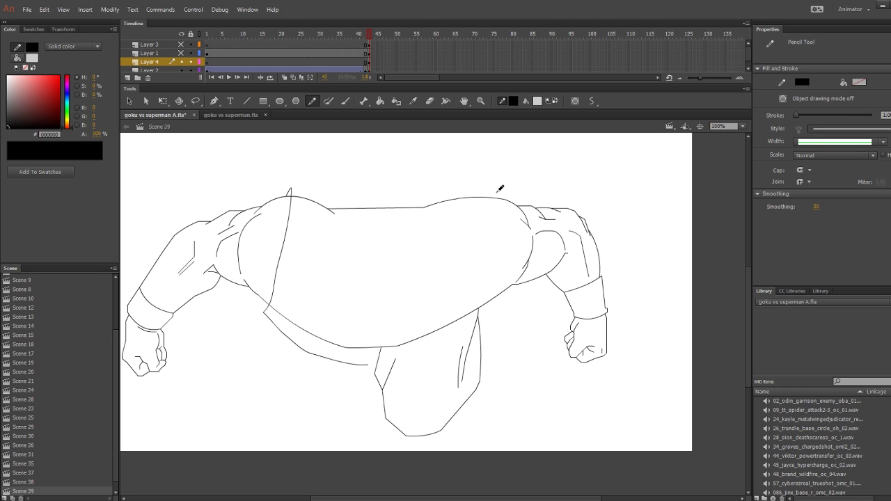
mouse_move(497, 189)
mouse_down()
mouse_move(513, 299)
mouse_move(462, 332)
mouse_move(368, 364)
mouse_up()
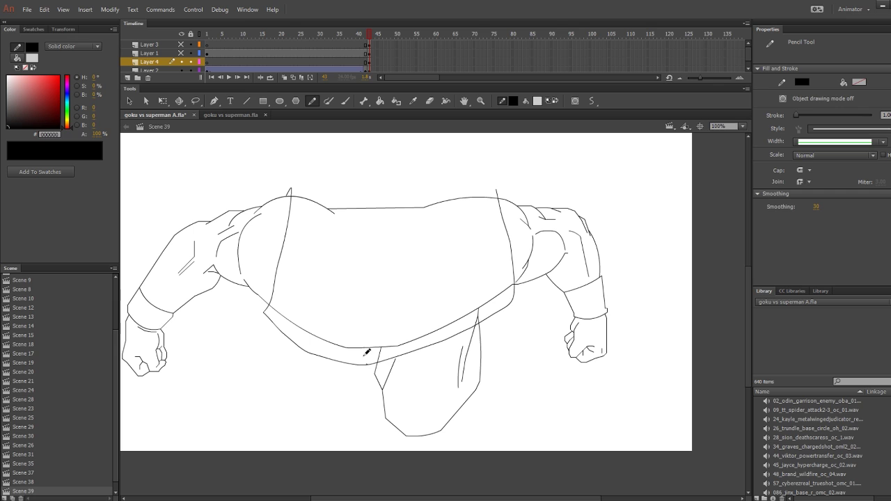
mouse_move(291, 188)
mouse_down()
mouse_move(272, 185)
mouse_move(263, 223)
mouse_move(252, 289)
mouse_move(265, 308)
mouse_up()
mouse_move(293, 187)
mouse_down()
mouse_move(381, 187)
mouse_move(383, 175)
mouse_move(496, 181)
mouse_move(499, 194)
mouse_move(517, 192)
mouse_move(524, 216)
mouse_move(531, 255)
mouse_move(515, 294)
mouse_up()
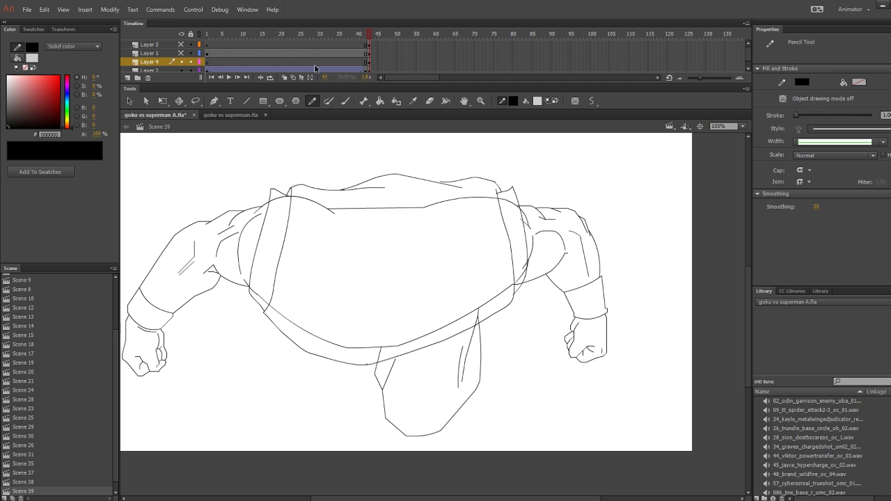
Show Layer 1 and Layer 3 to check the shirt against the head and hair, and hide Layers 1, 3 and 4 again
click(182, 53)
click(182, 45)
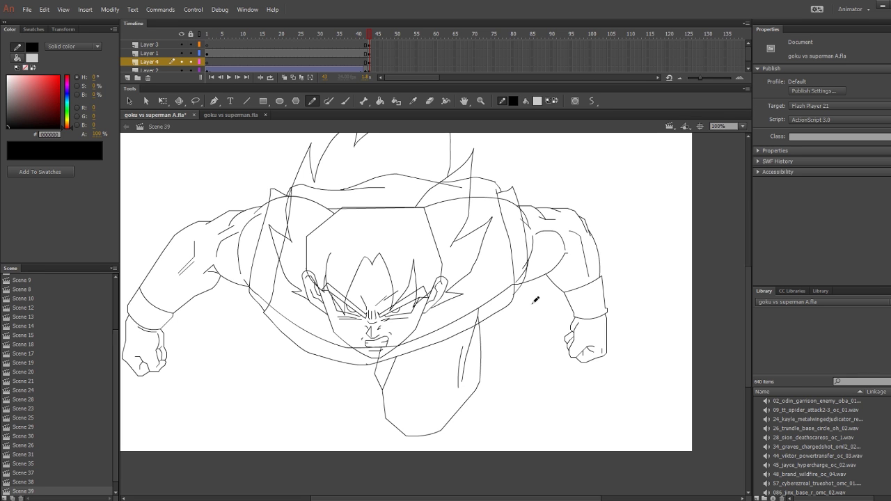
key(space)
mouse_move(533, 315)
mouse_down()
mouse_move(532, 328)
mouse_move(526, 325)
mouse_up()
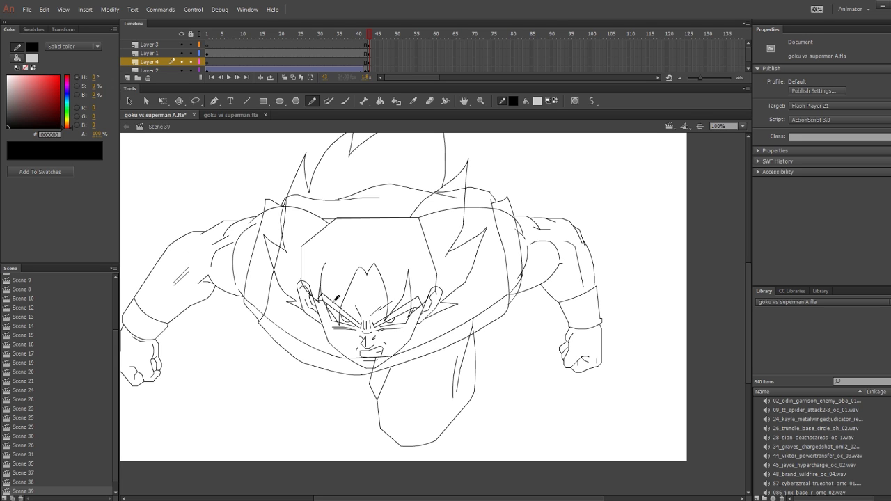
mouse_move(182, 51)
mouse_down()
mouse_move(182, 62)
mouse_move(183, 26)
mouse_up()
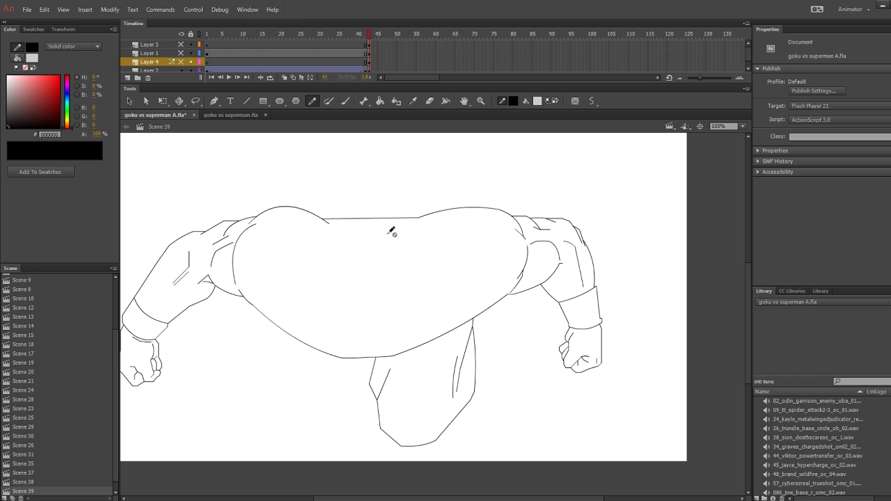
drag(542, 206, 568, 182)
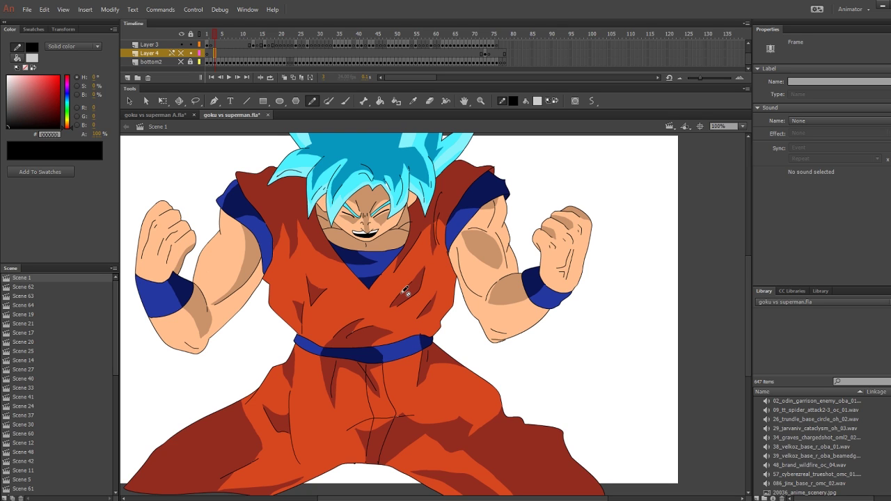
Go to frame 2 in goku vs superman.fla and sample the reddish skin-shadow colour CC6752 from Goku's forehead as the fill
click(414, 101)
click(211, 53)
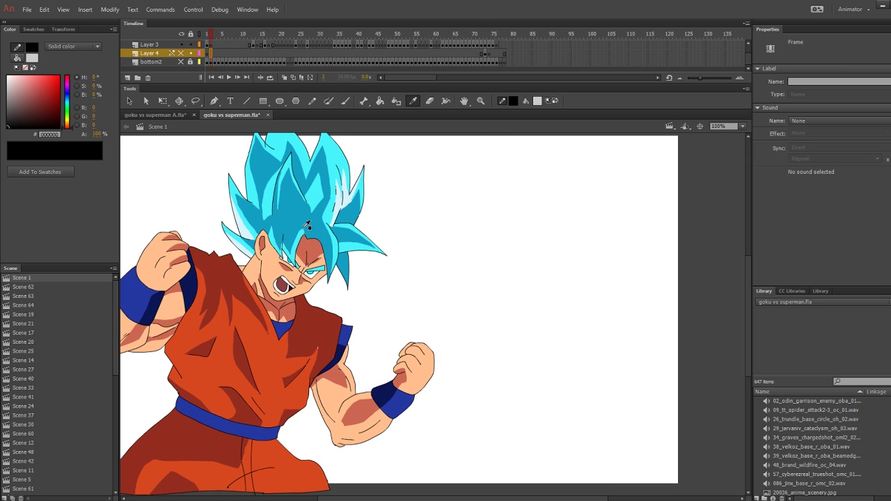
click(318, 239)
click(165, 112)
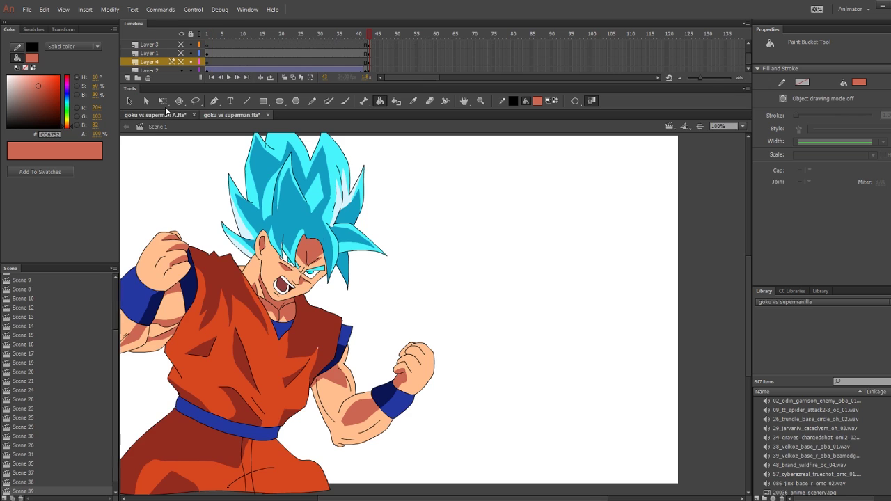
Sample the light skin colour from Goku's forearm area in goku vs superman.fla as the fill and return to goku vs superman A.fla
click(225, 115)
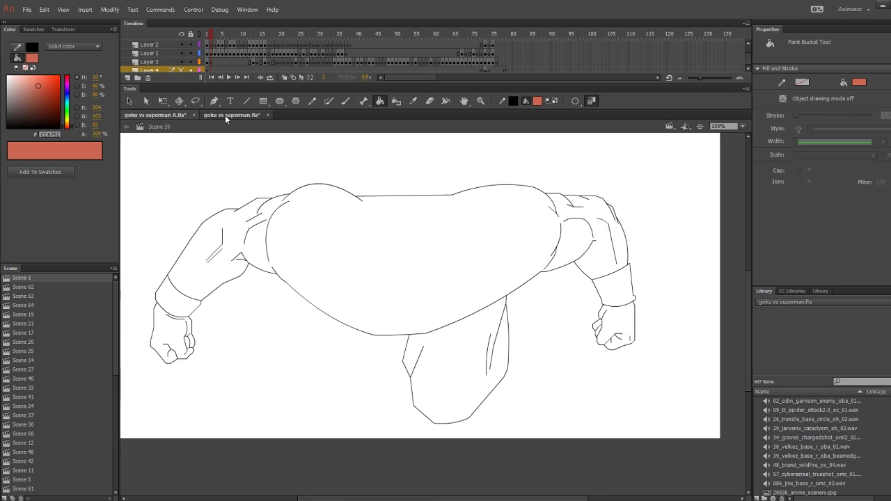
click(413, 101)
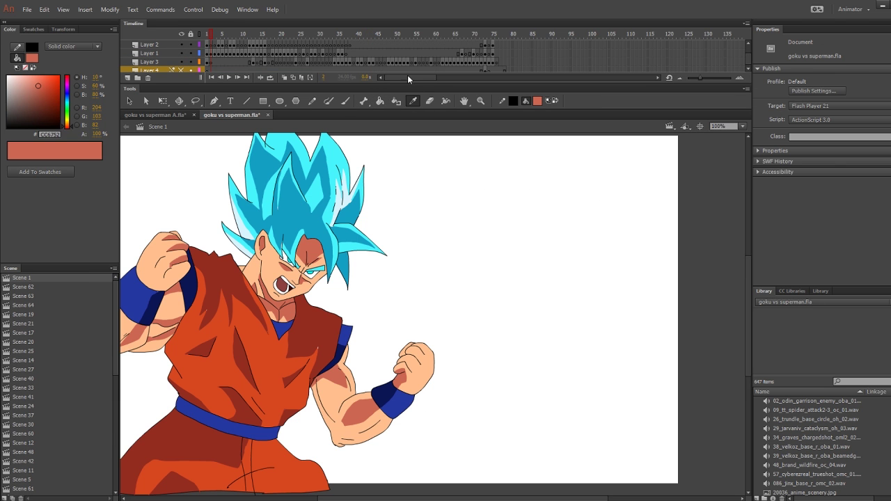
click(156, 260)
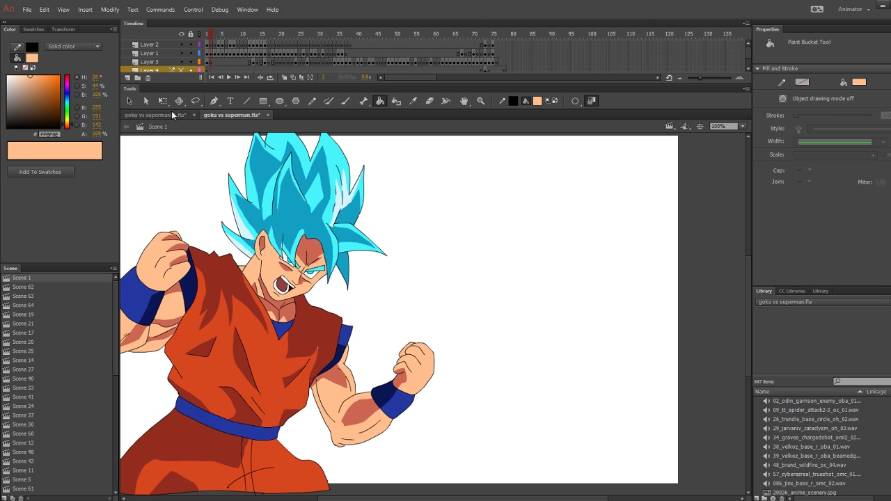
click(166, 117)
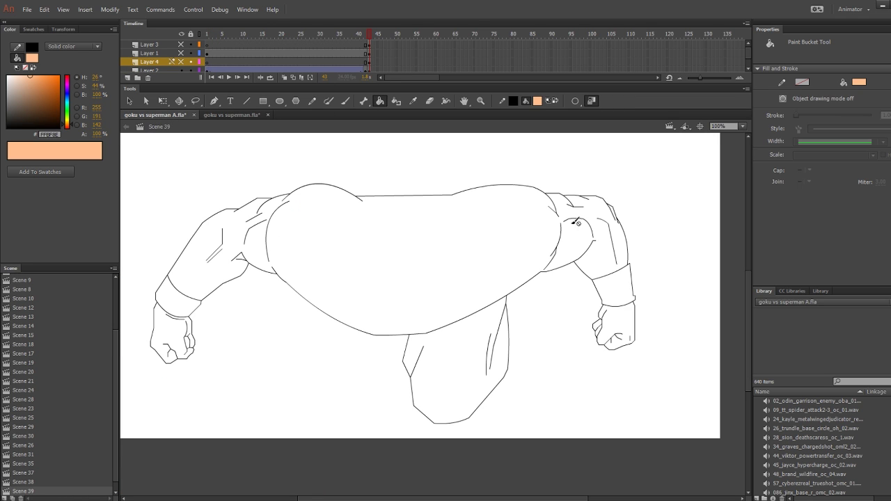
Fill the torso, both arms and both fists on Layer 2 at frame 43 with the skin colour, and check the Paint Bucket's gap-closing options
click(370, 70)
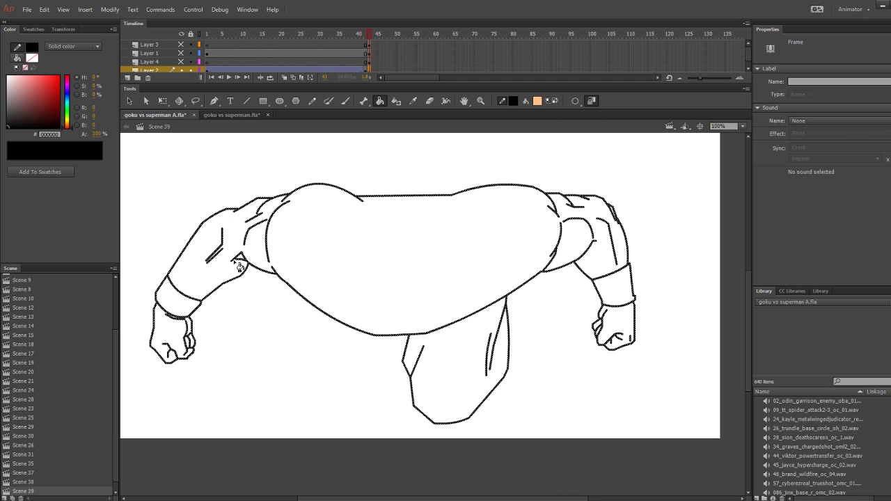
click(523, 208)
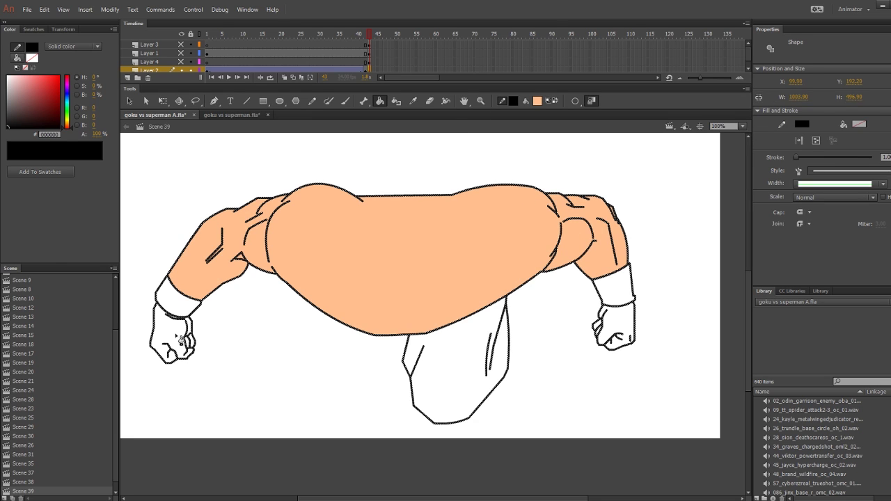
click(182, 342)
click(624, 324)
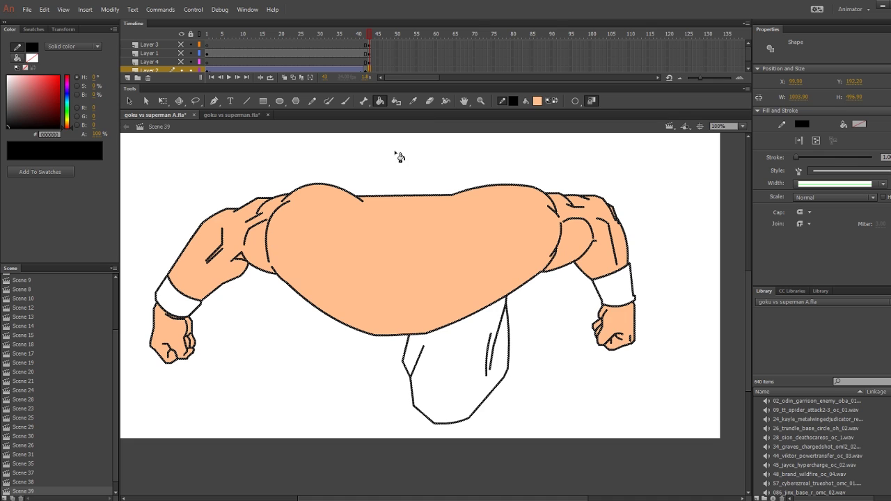
click(577, 102)
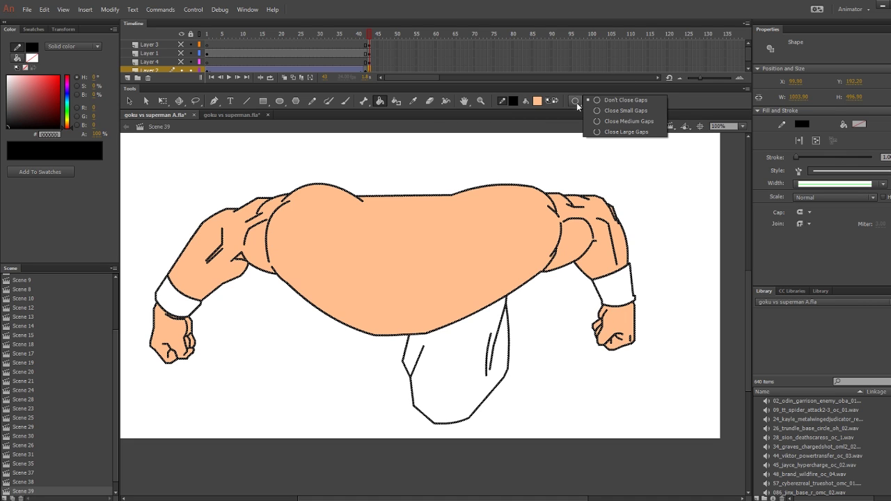
click(624, 110)
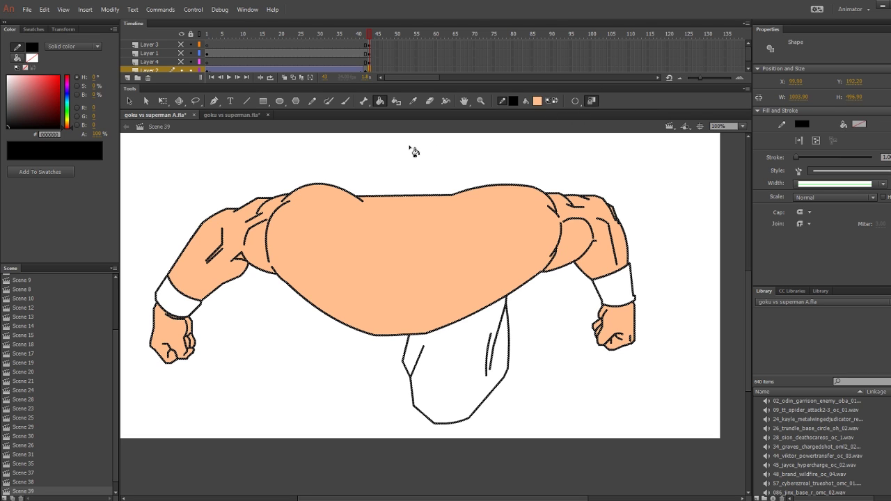
Sample the orange D7471F from Goku's shirt in goku vs superman.fla and fill the leg in Scene 39 of goku vs superman A.fla with it
click(231, 115)
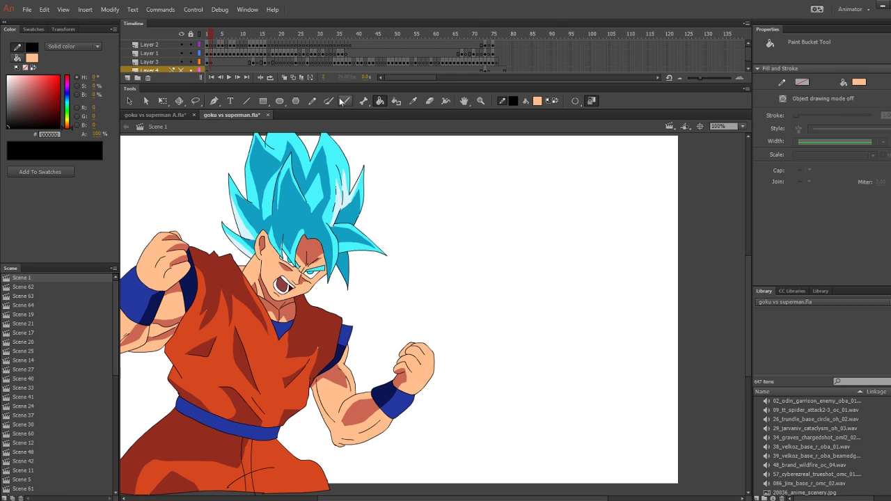
click(412, 101)
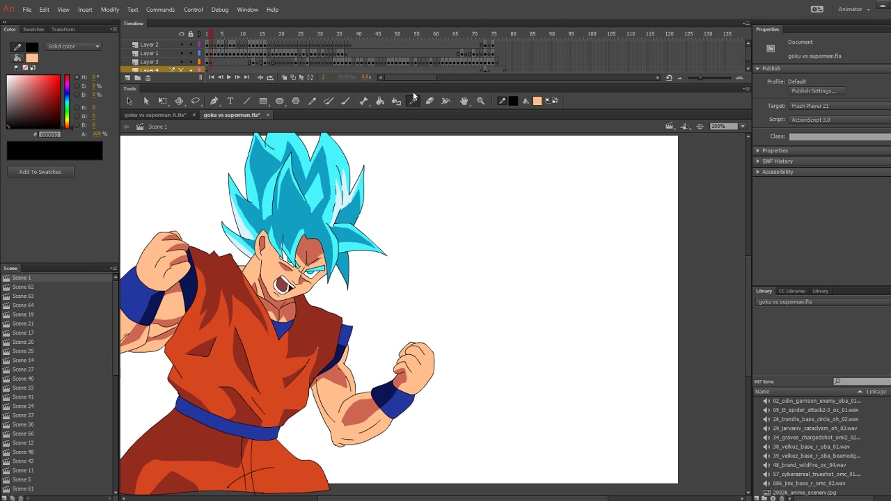
click(230, 335)
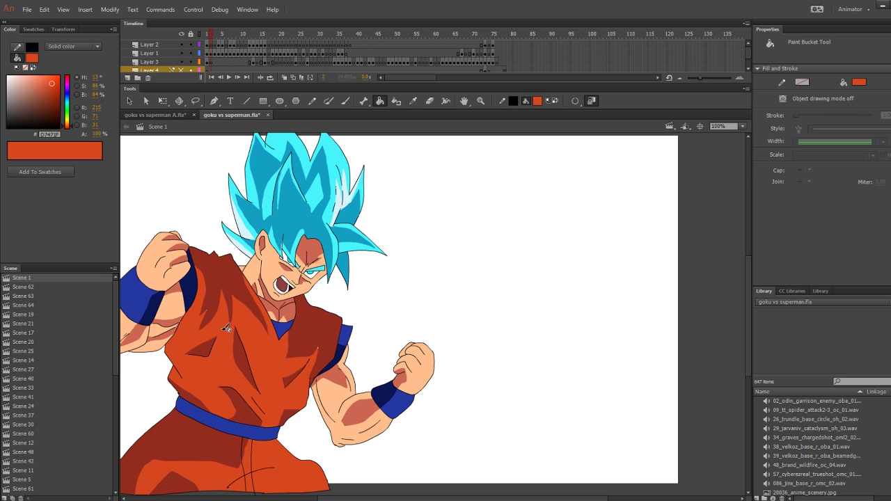
click(159, 115)
click(465, 356)
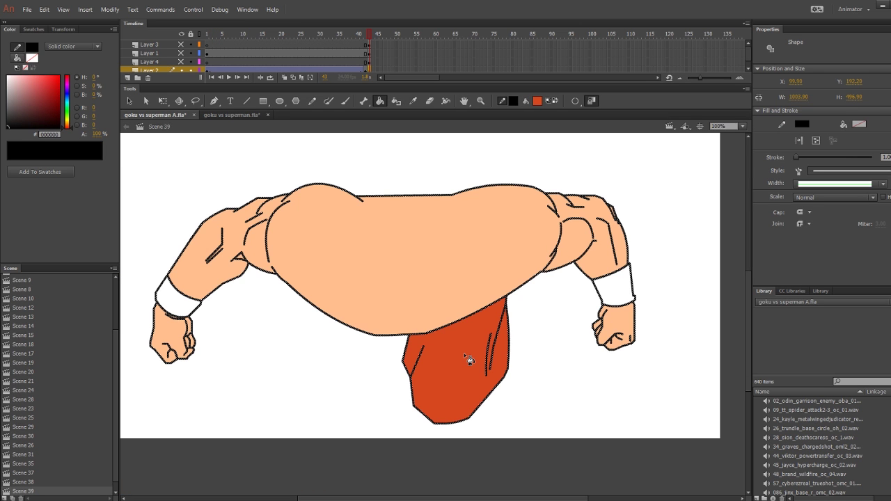
Sample the blue of Goku's wristband in goku vs superman.fla and fill both wristbands in goku vs superman A.fla with it
click(241, 116)
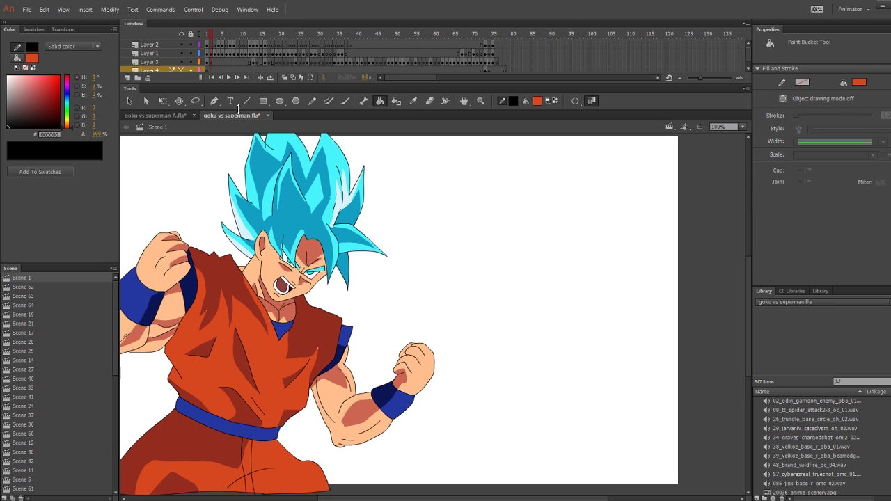
click(412, 101)
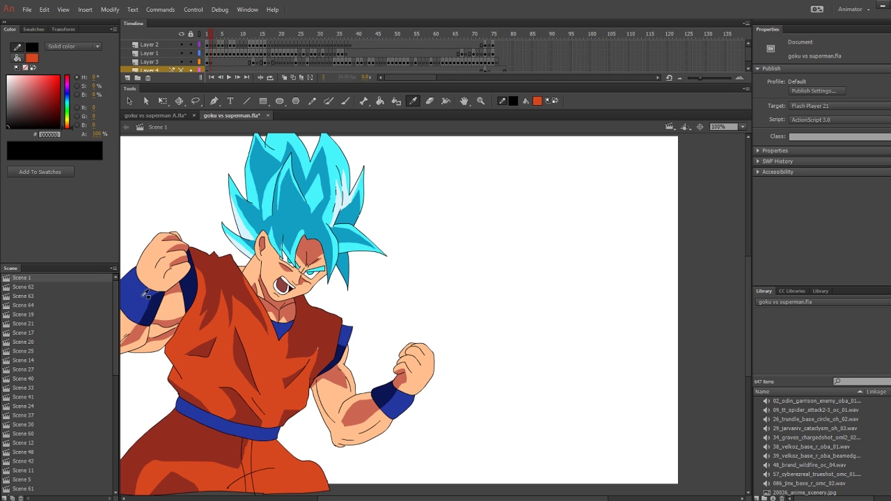
click(150, 295)
click(155, 116)
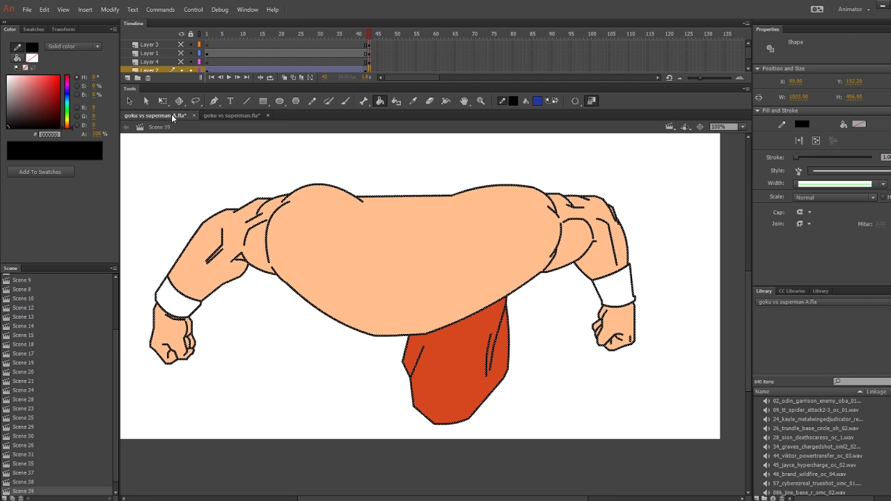
click(188, 307)
click(625, 294)
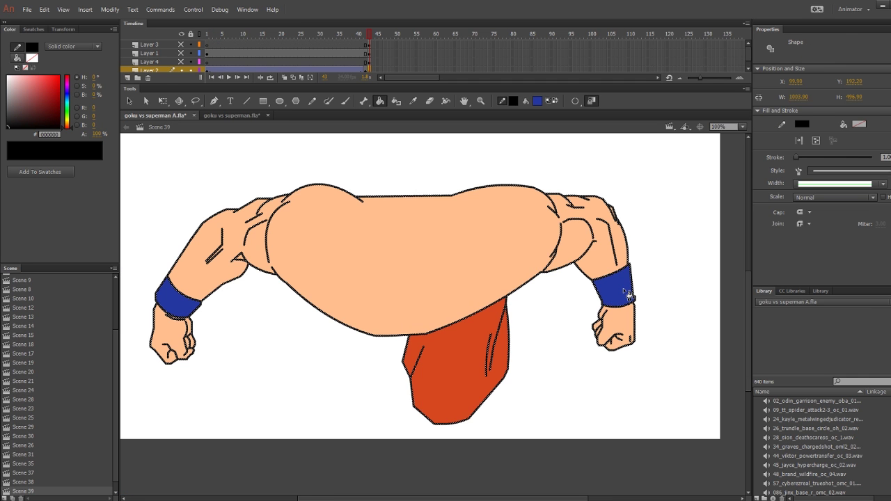
Show the shirt outline on Layer 4 again and lock Layer 2 with the coloured body
click(181, 62)
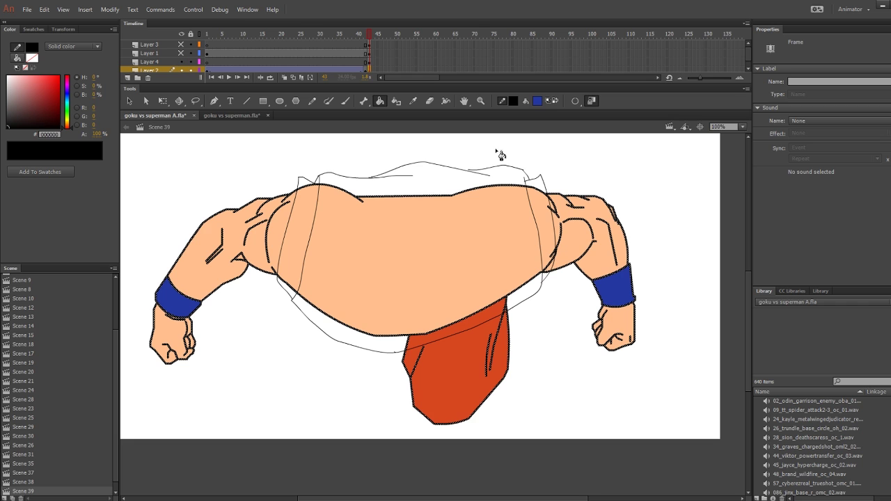
click(551, 228)
key(ctrl+z)
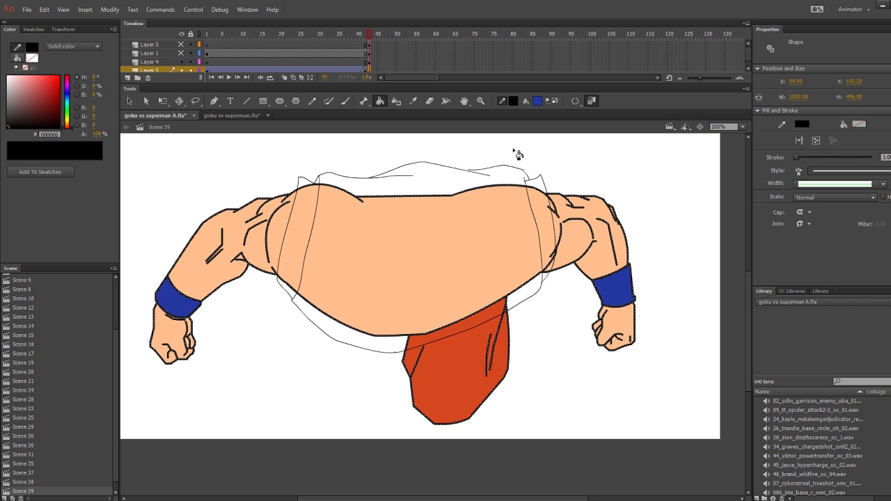
click(403, 47)
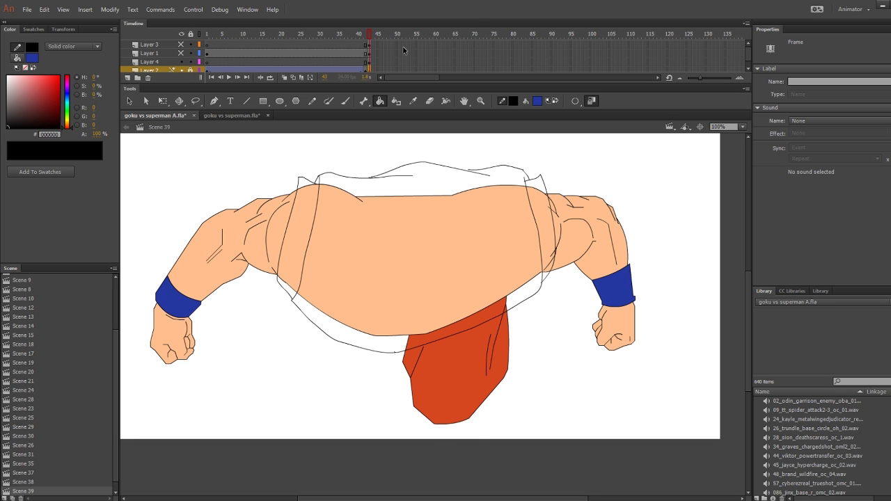
Fill both sleeve bands of the shirt on Layer 4 at frame 43 with blue and sample the leg's orange
click(370, 61)
click(304, 220)
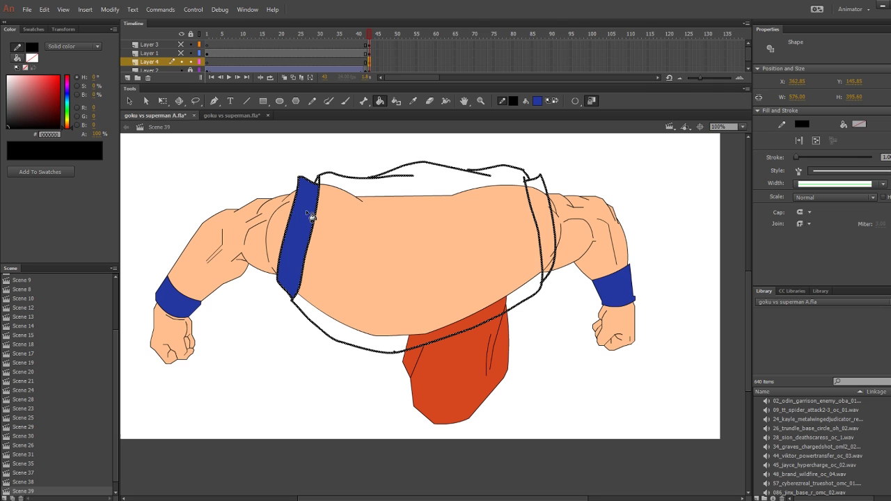
click(550, 227)
click(413, 101)
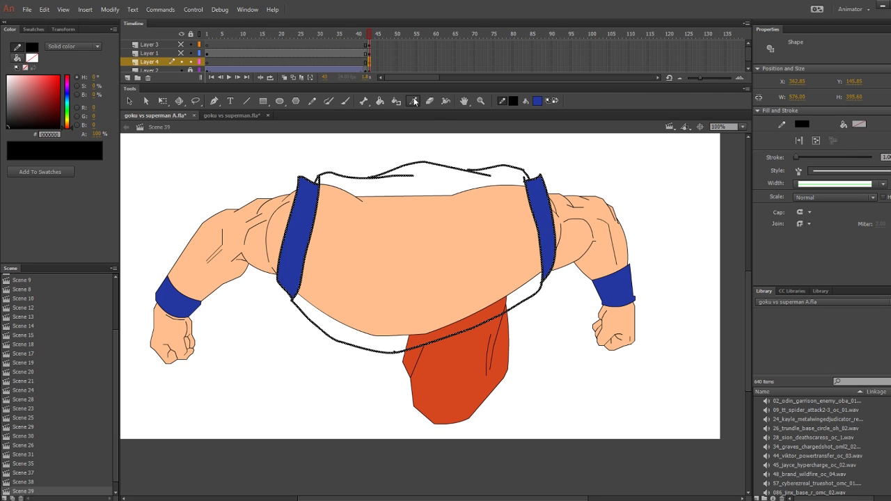
click(462, 365)
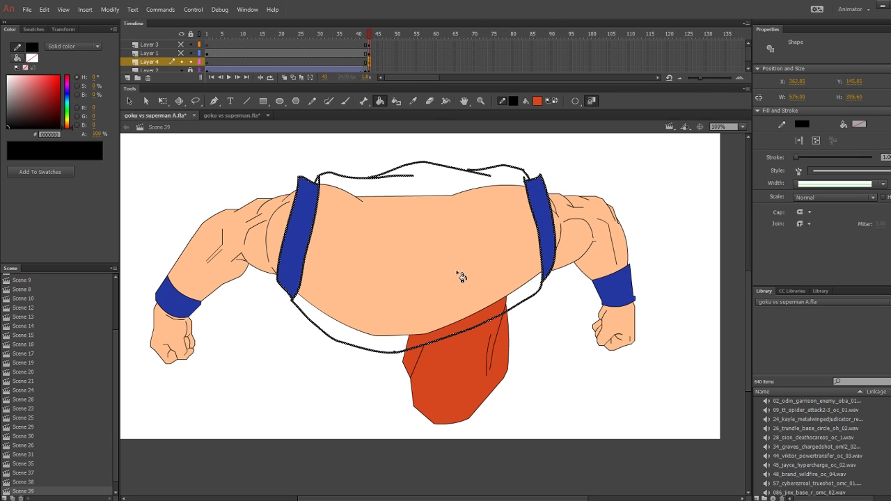
key(v)
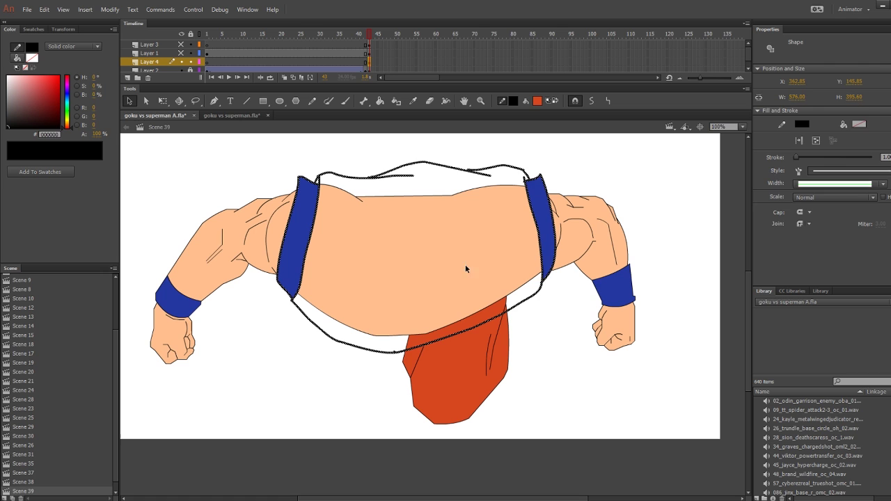
click(361, 385)
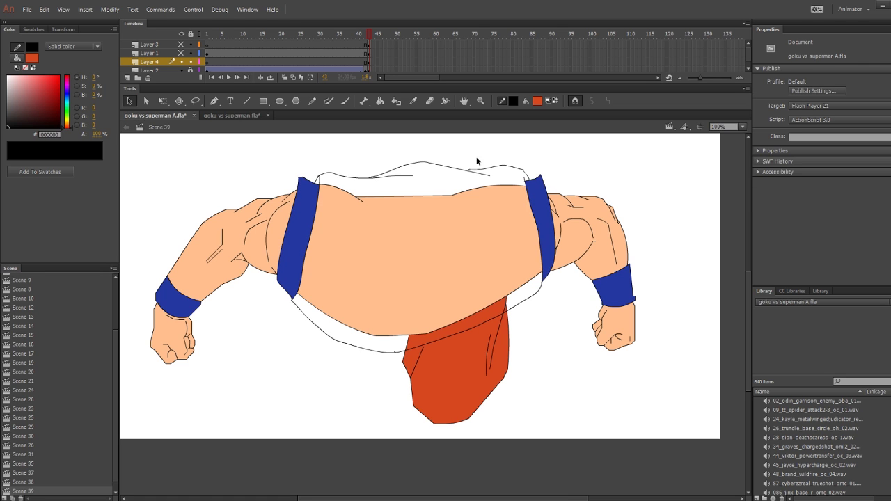
Close the gaps in the shirt's upper outline by removing the stray line end and joining the fold lines
click(743, 127)
click(724, 202)
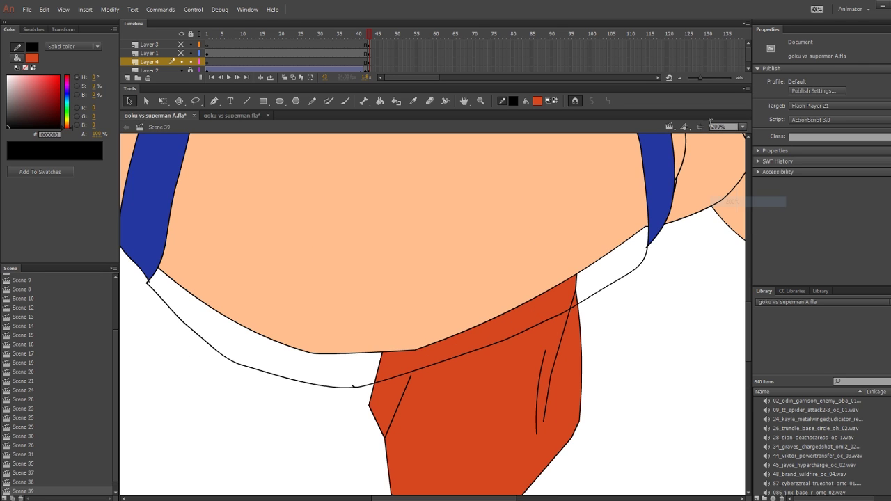
scroll(565, 199, up, 5)
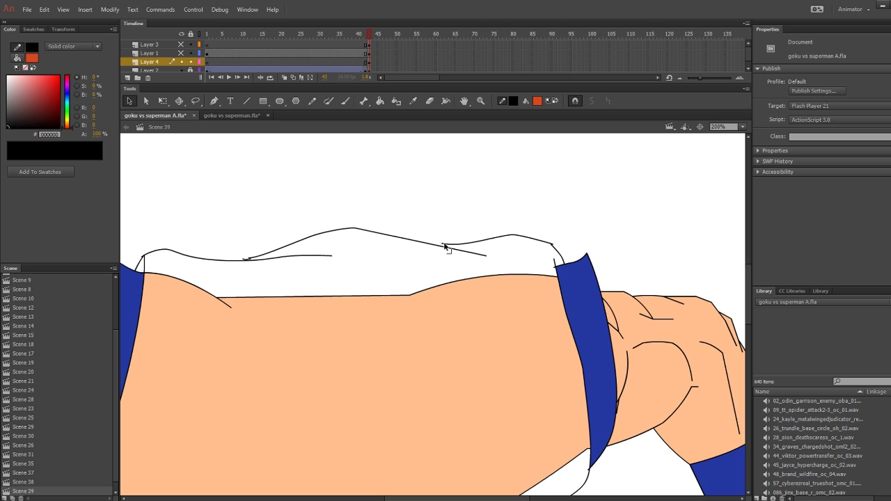
drag(444, 245, 439, 243)
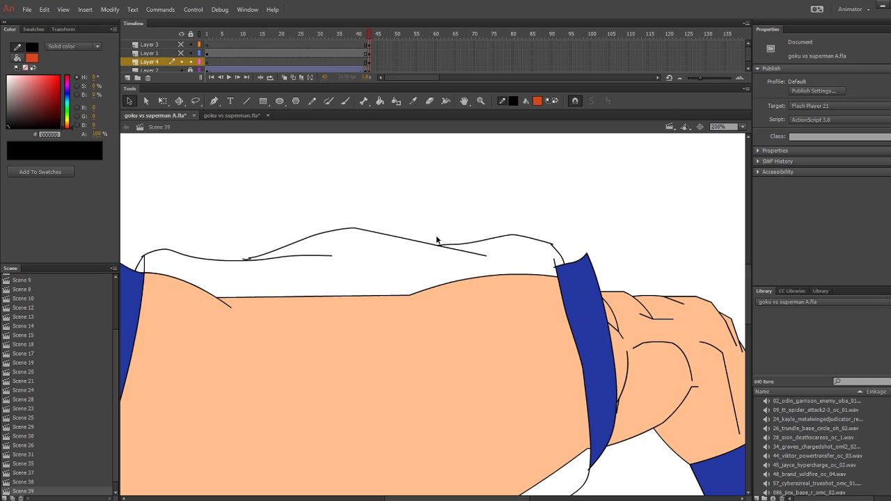
click(244, 259)
key(Delete)
drag(249, 257, 241, 254)
Erase the stray mark on the shirt's lower hem and join the two line ends into a continuous outline
drag(351, 402, 401, 203)
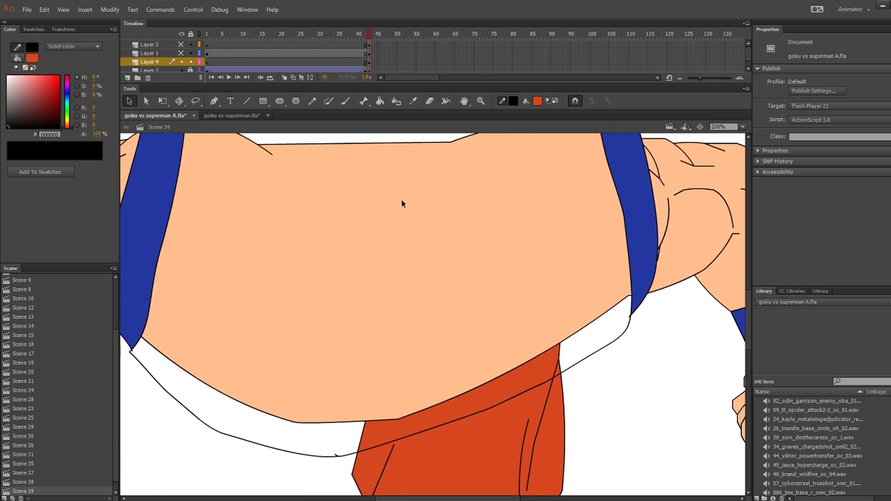
key(e)
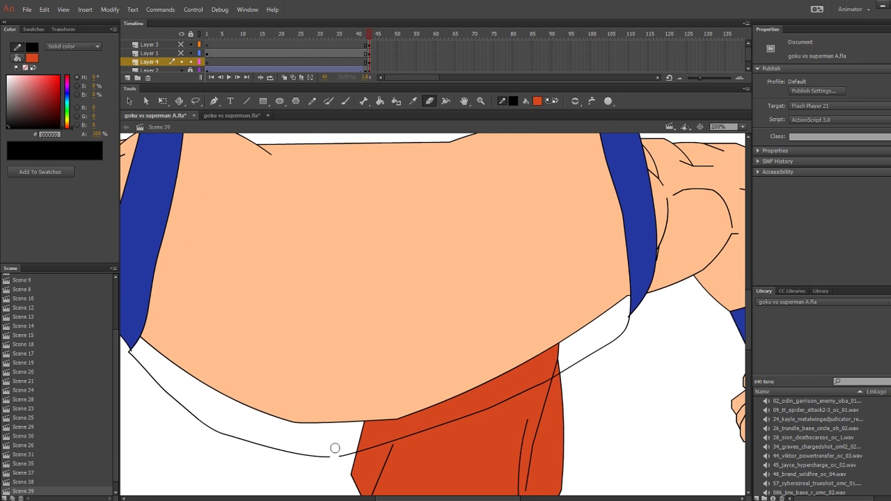
key(v)
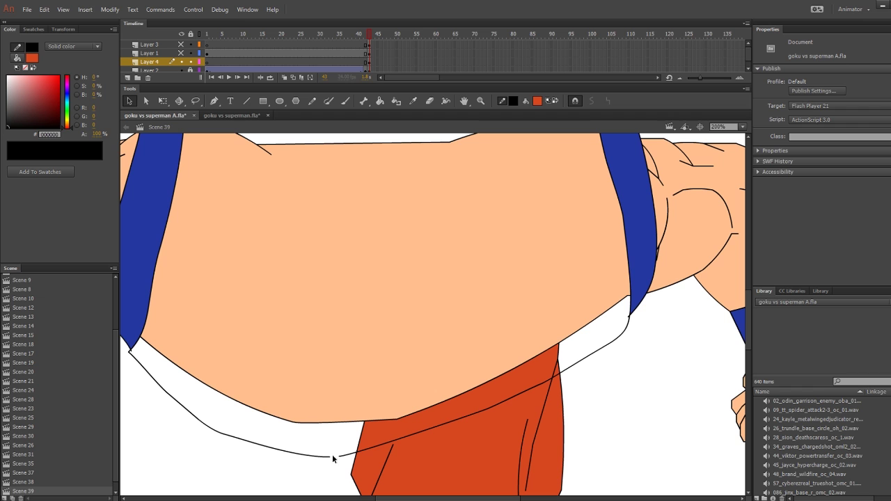
drag(332, 456, 354, 452)
drag(443, 335, 428, 382)
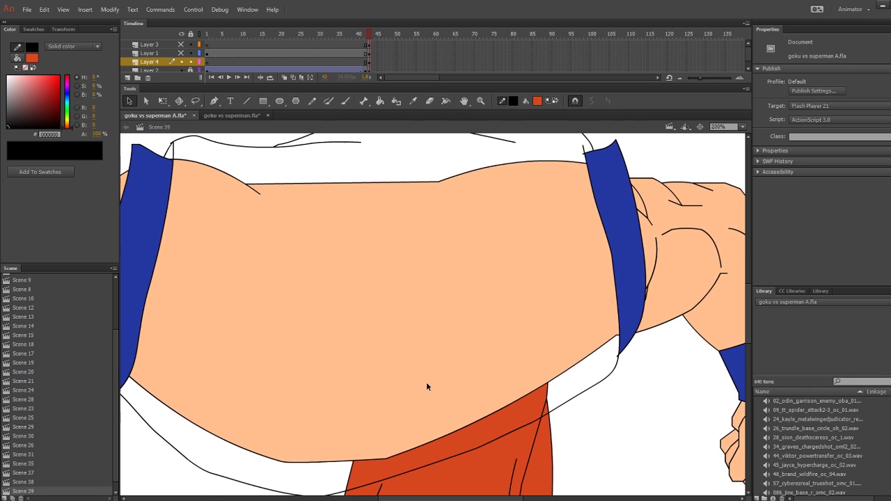
drag(460, 331, 466, 305)
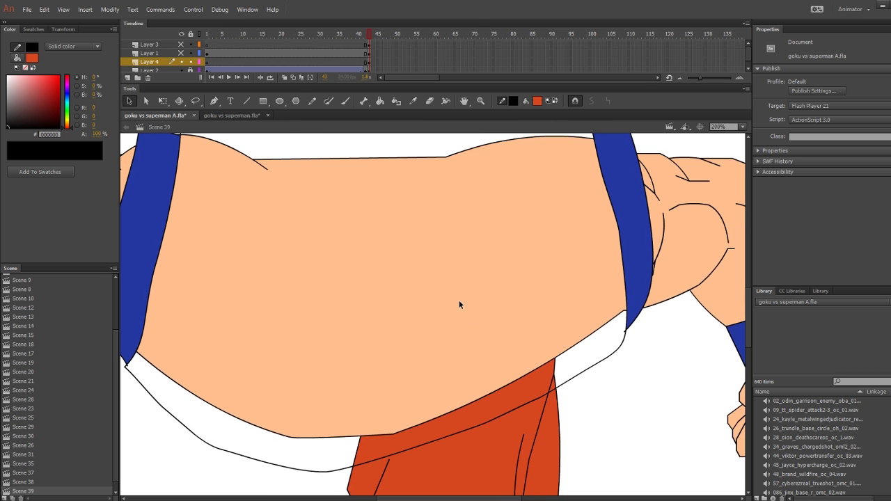
Sample the orange D7471F from the leg and fill the shirt on Layer 4 with it
click(413, 101)
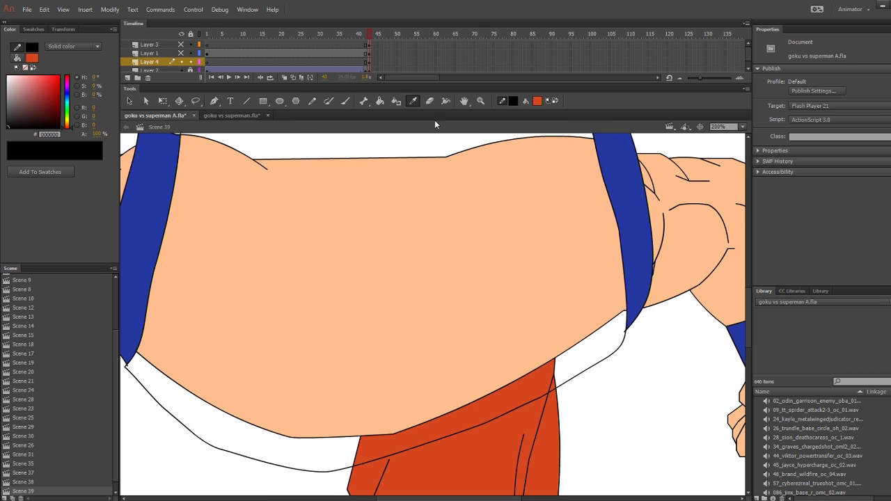
click(483, 442)
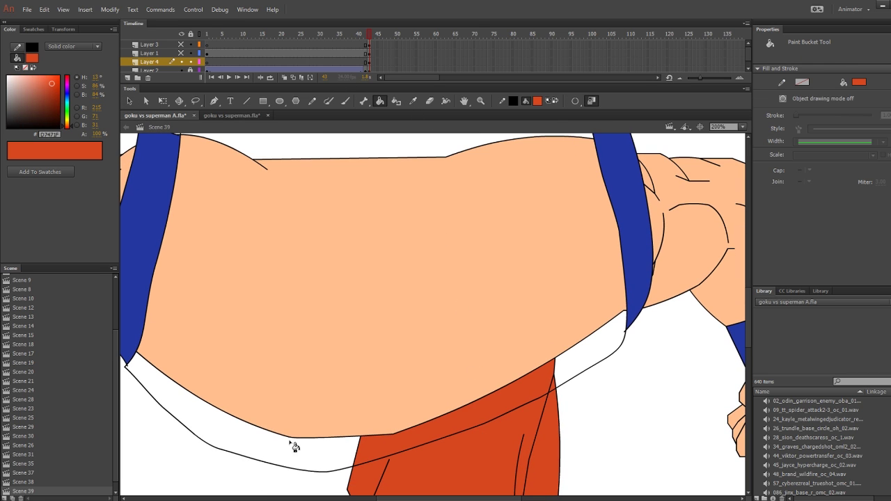
click(370, 63)
click(278, 446)
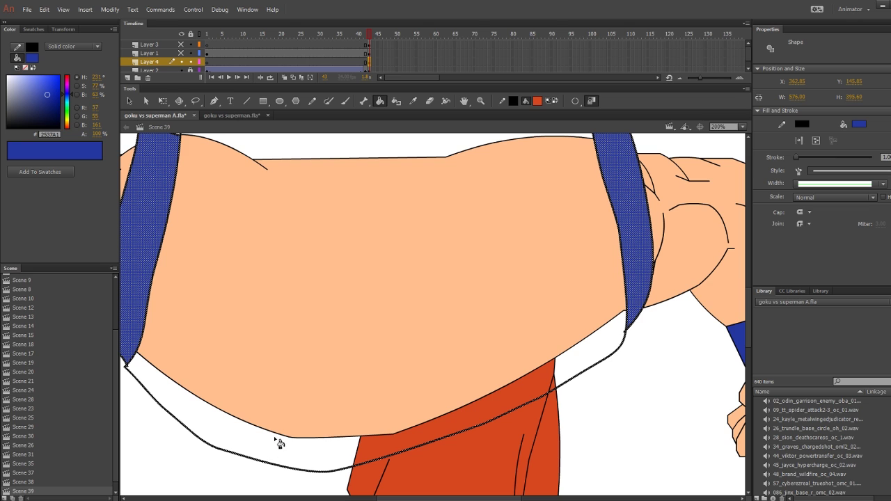
click(743, 128)
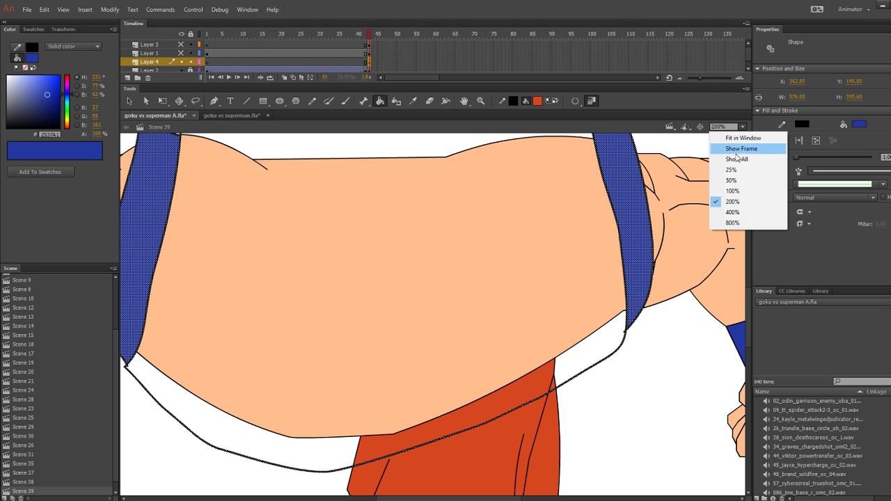
click(733, 189)
click(512, 340)
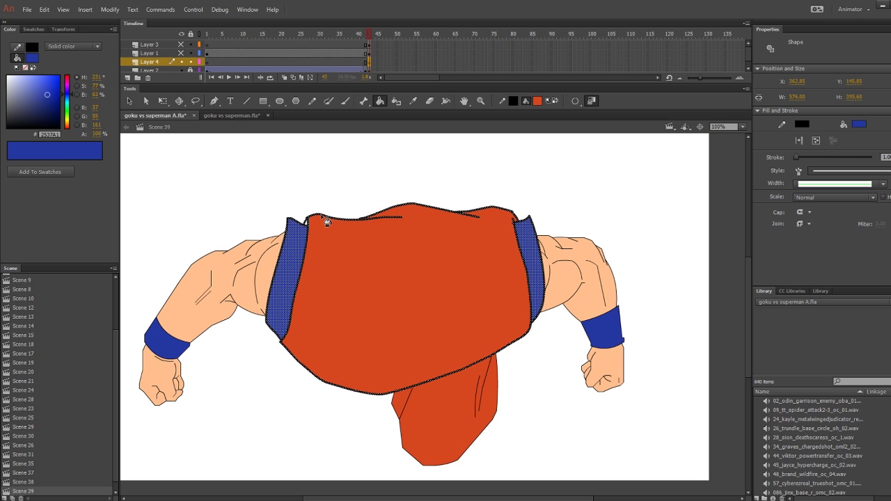
key(v)
click(503, 186)
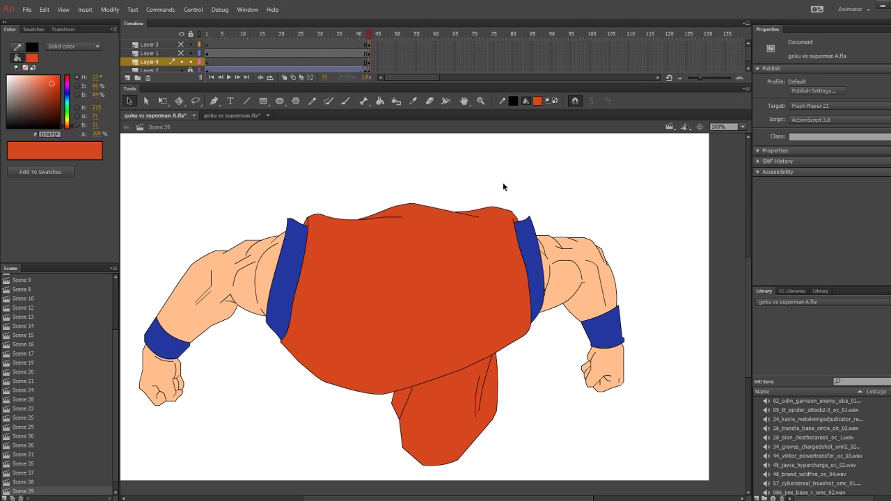
Show the head on Layer 1, lock Layer 4, and fill the face and ears with the skin colour sampled from the arm
click(181, 53)
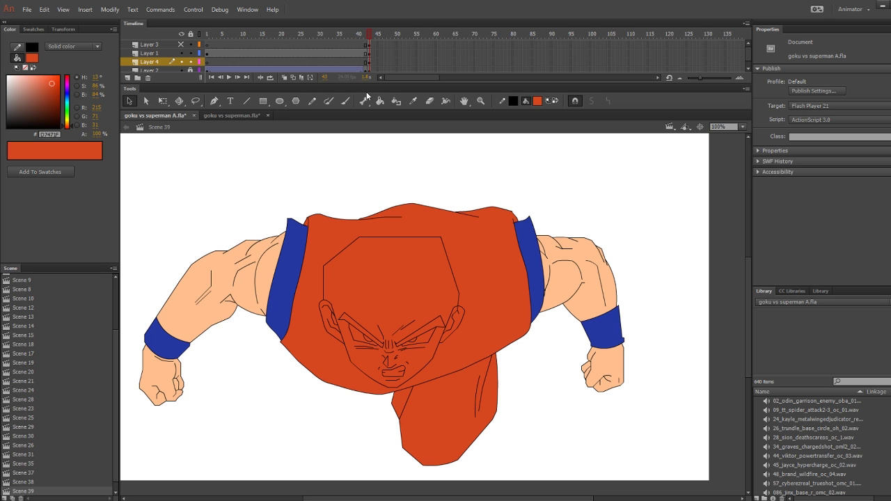
click(413, 103)
click(252, 279)
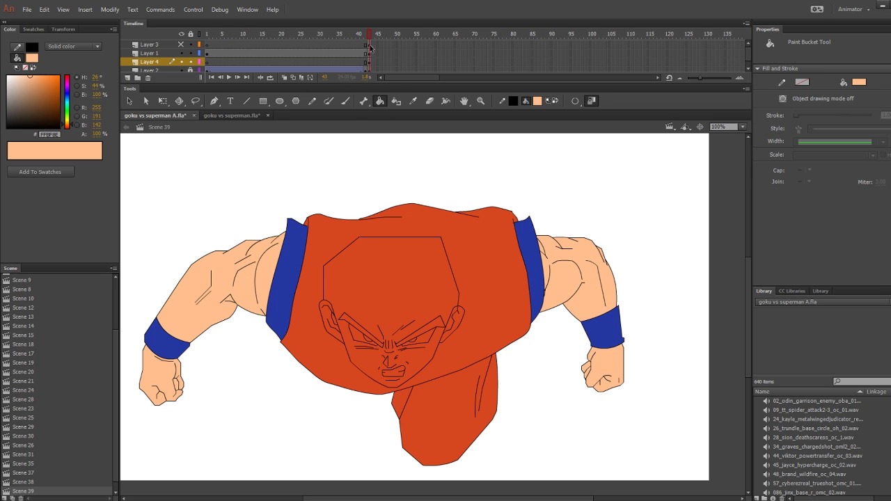
click(191, 62)
click(367, 53)
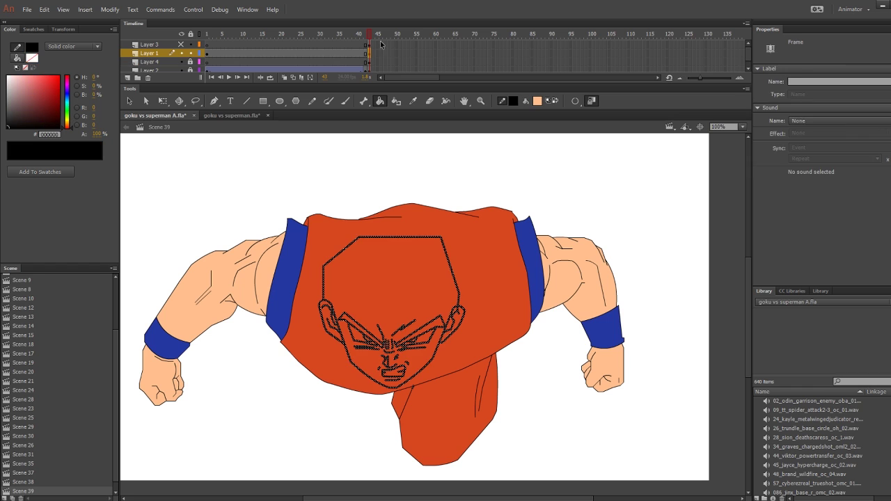
click(378, 285)
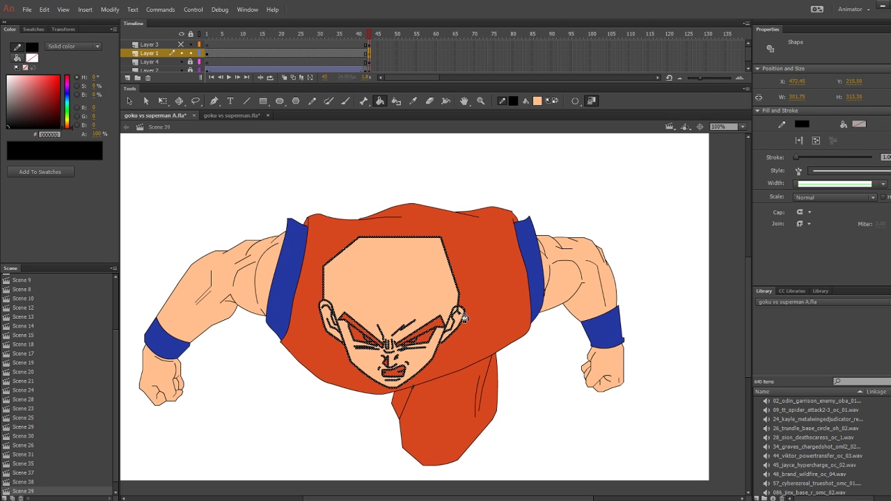
key(v)
click(531, 371)
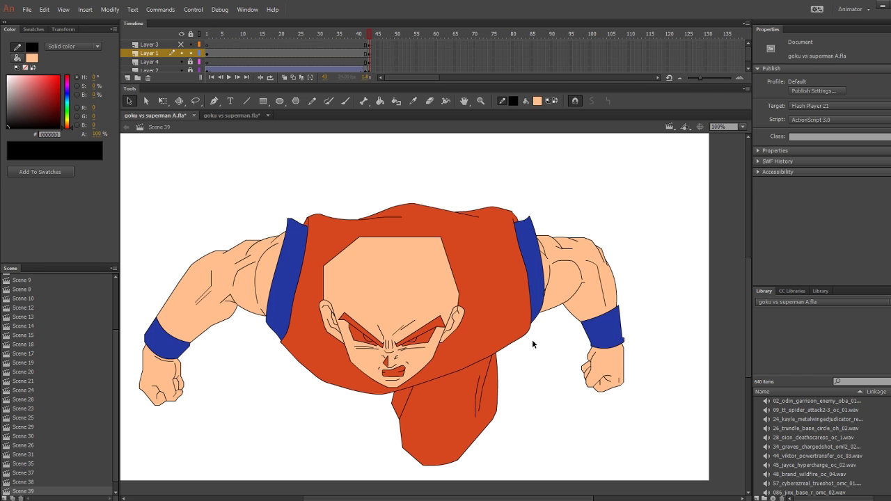
Fill both irises on Layer 1 with cyan 00FFFF
click(741, 126)
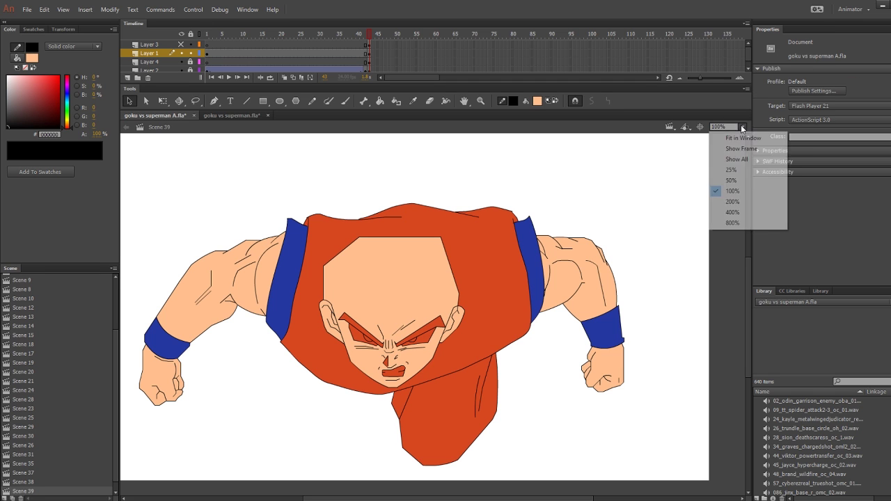
click(733, 201)
scroll(490, 152, down, 2)
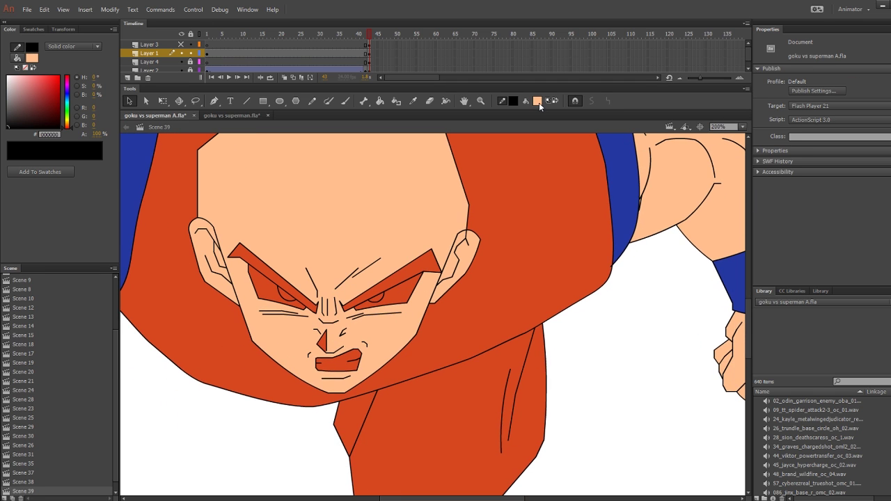
click(540, 105)
click(544, 206)
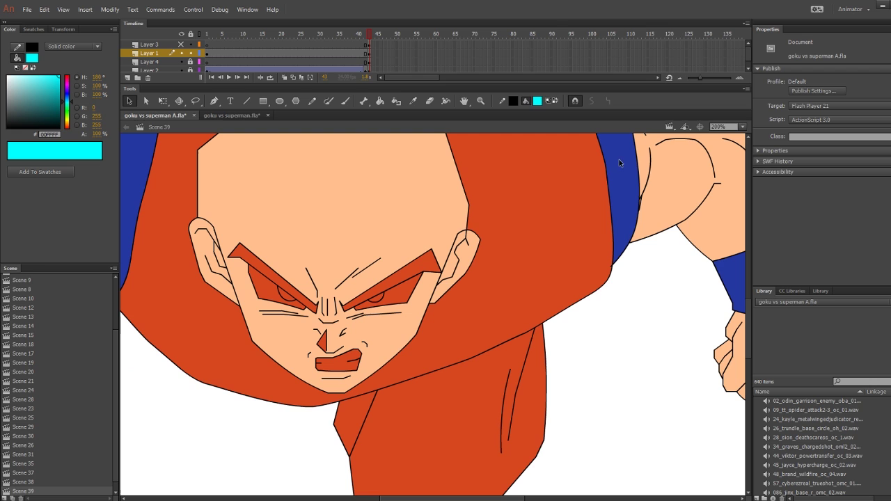
click(381, 100)
click(377, 298)
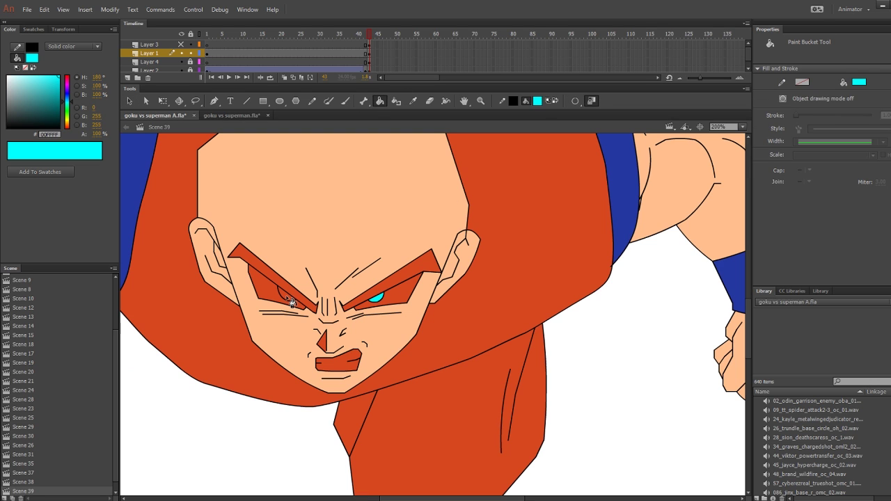
click(291, 300)
Fill the whites of both eyes and the teeth with white FFFFFF
click(537, 101)
click(578, 168)
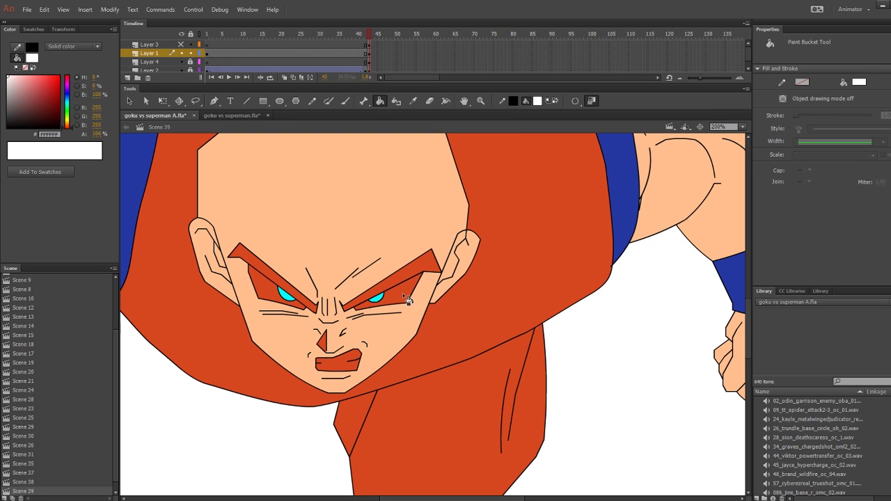
click(406, 299)
click(276, 295)
click(347, 364)
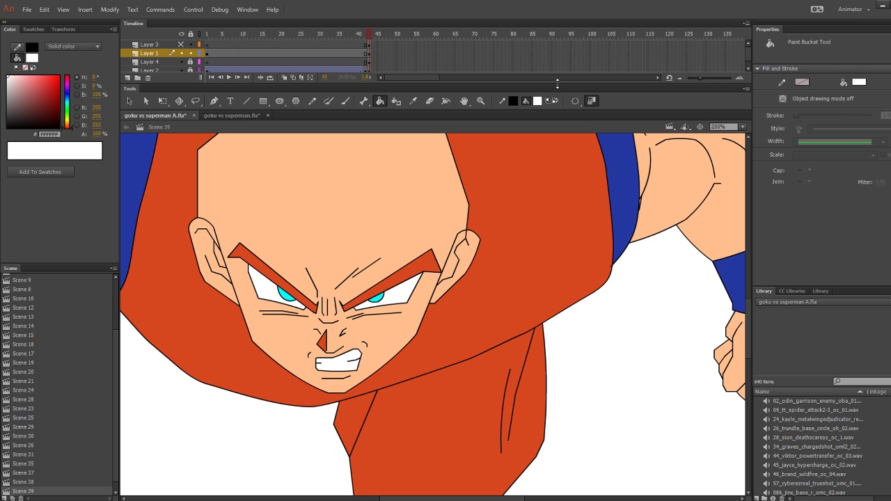
Outline the shadow areas across both eye whites and along the sides of the teeth with a grey CCCCCC brush
click(744, 127)
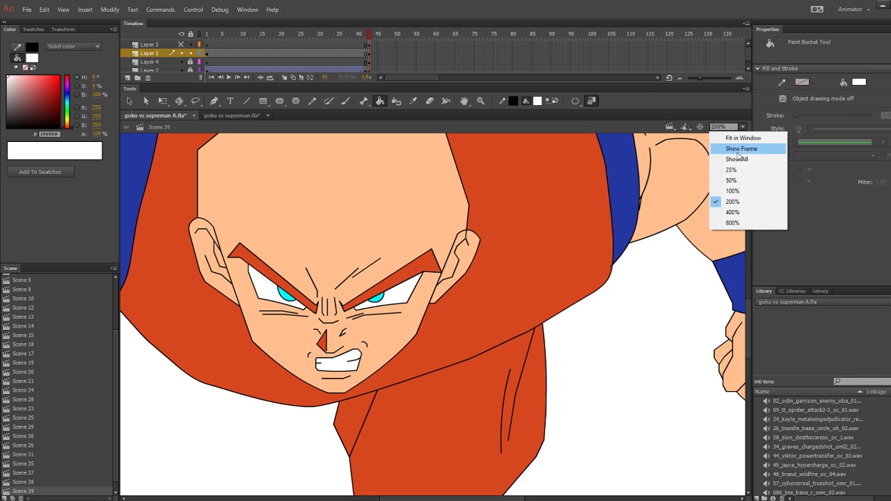
click(728, 211)
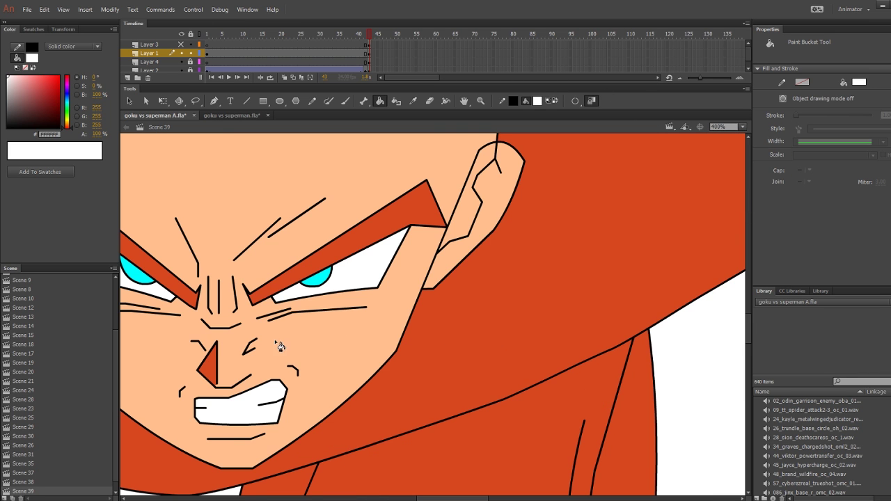
drag(278, 342, 408, 325)
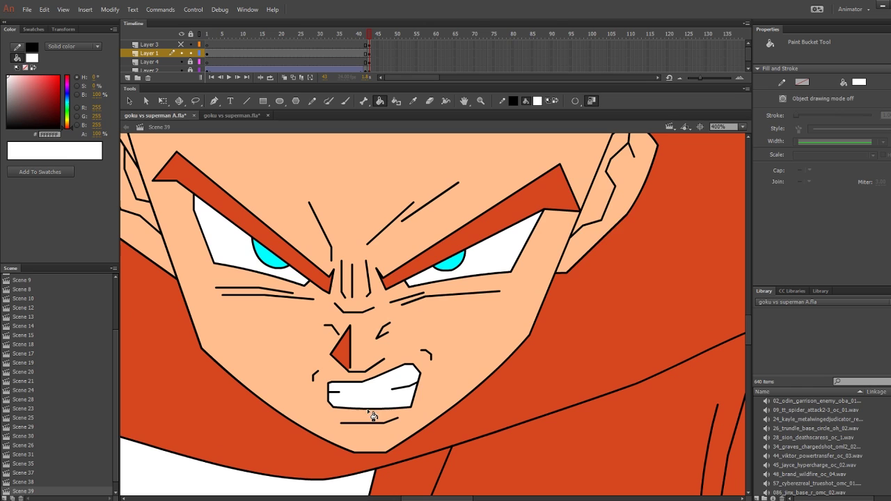
click(537, 101)
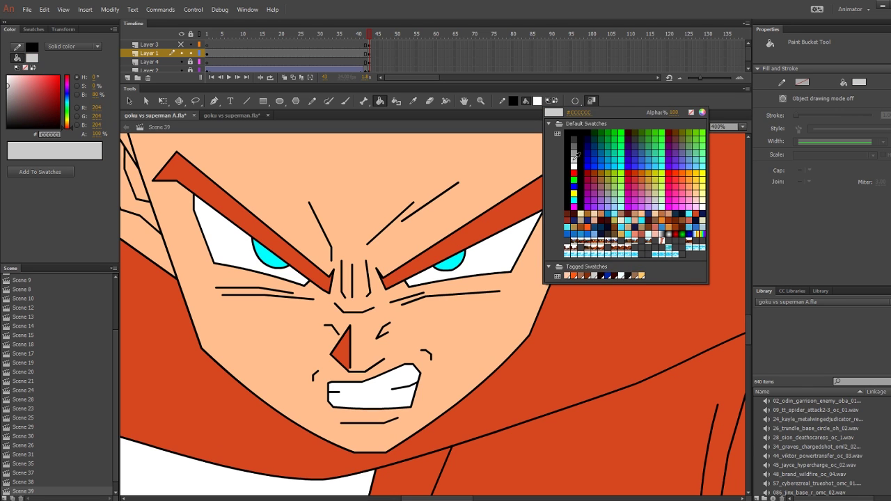
click(576, 156)
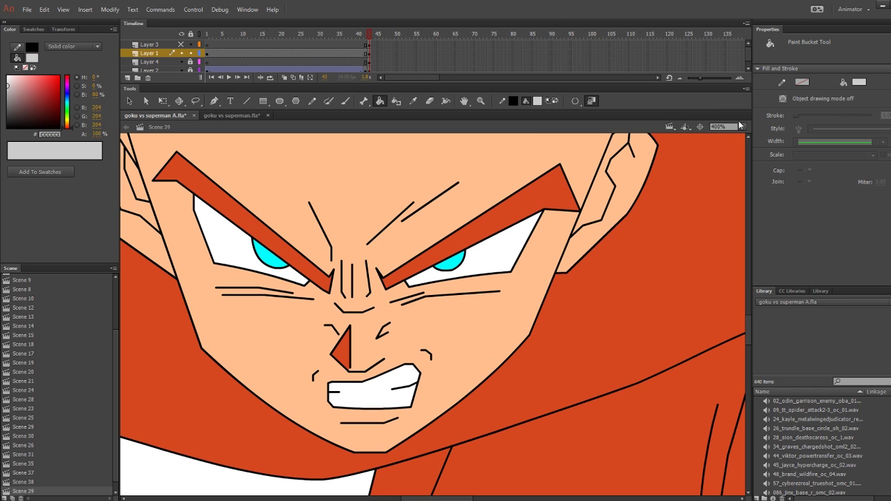
click(344, 103)
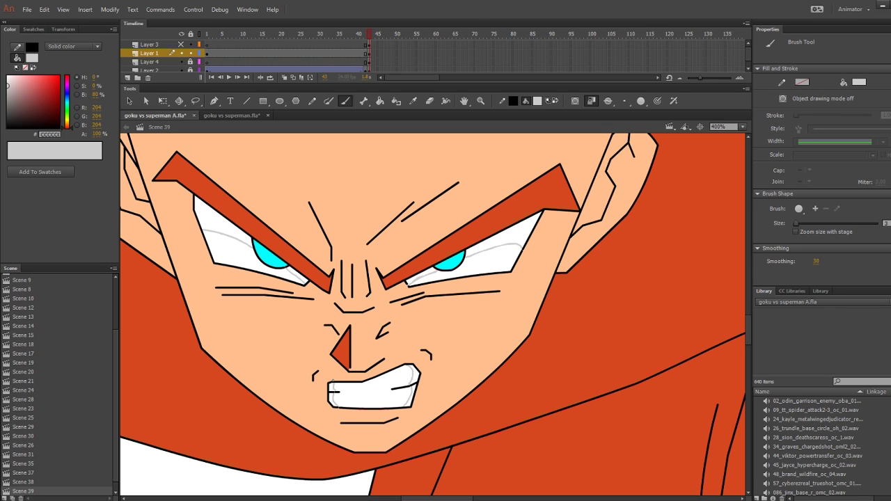
Fill the outlined shadow areas on the teeth and the upper part of both eye whites with grey CCCCCC
click(380, 101)
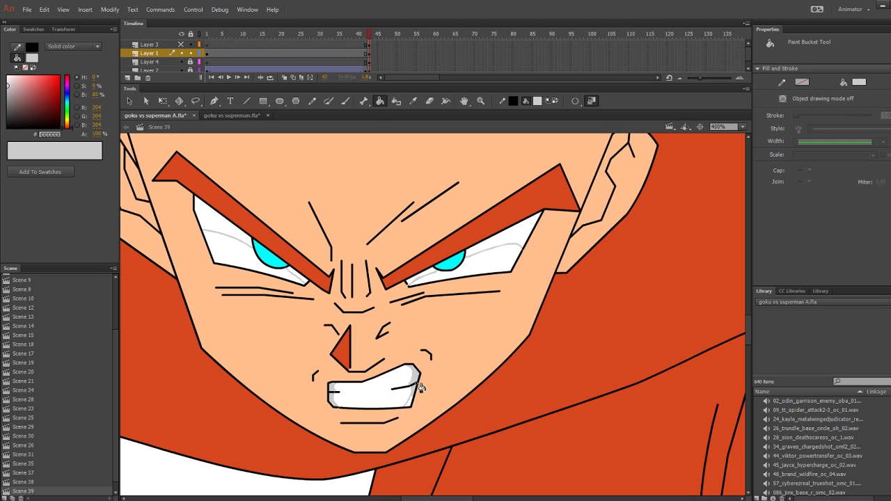
click(515, 241)
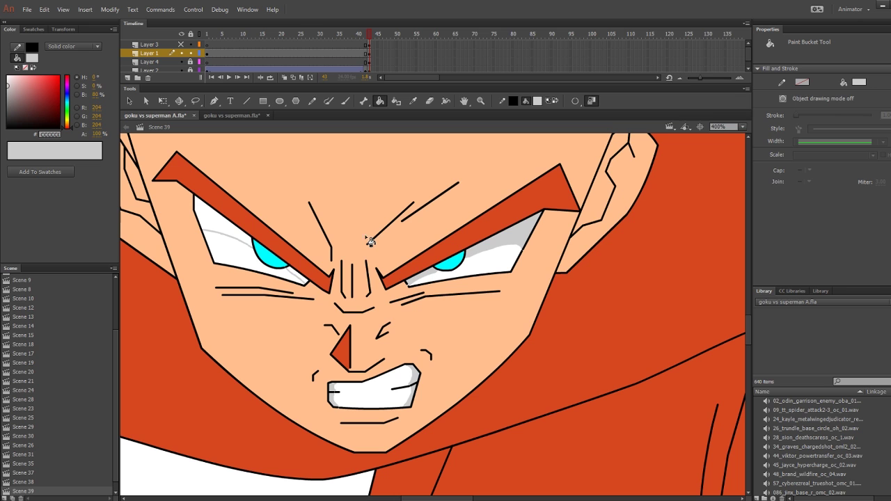
click(243, 240)
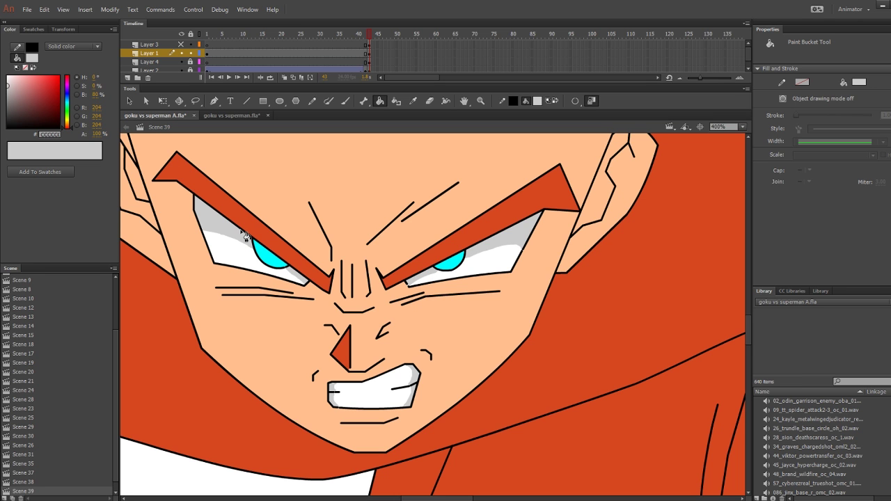
Sample the skin shadow colour CC6752 from Goku's forehead in goku vs superman.fla and fill the nose shadow in Scene 39 with it
scroll(571, 363, up, 1)
scroll(557, 313, down, 2)
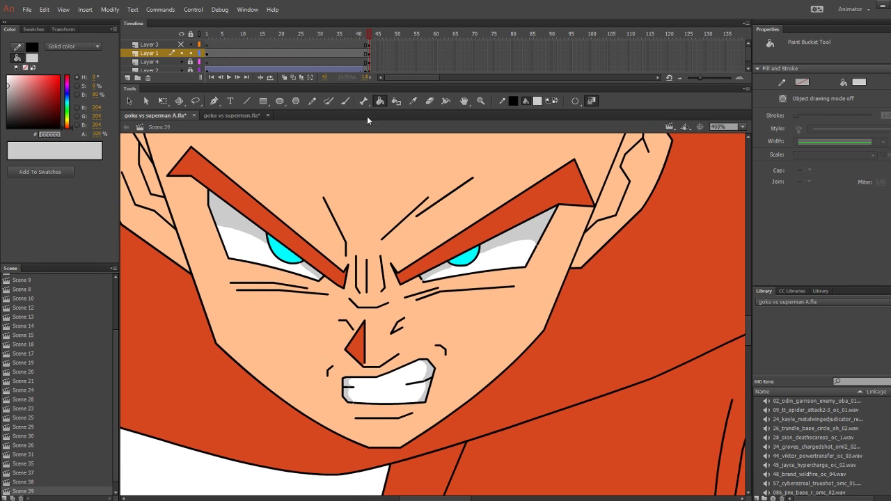
click(229, 115)
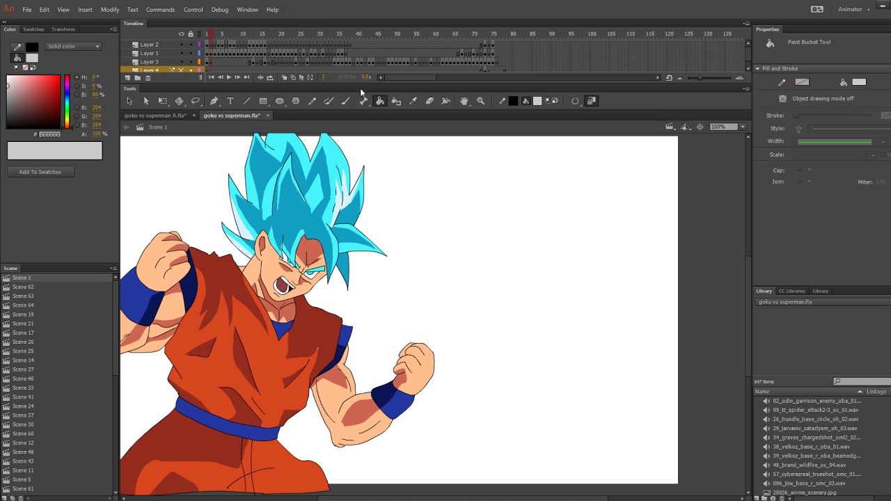
click(413, 103)
click(317, 248)
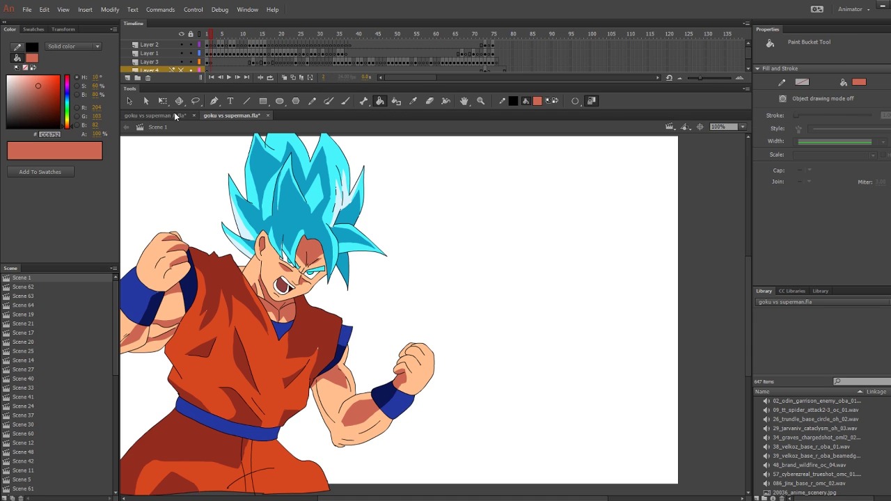
click(172, 116)
click(359, 345)
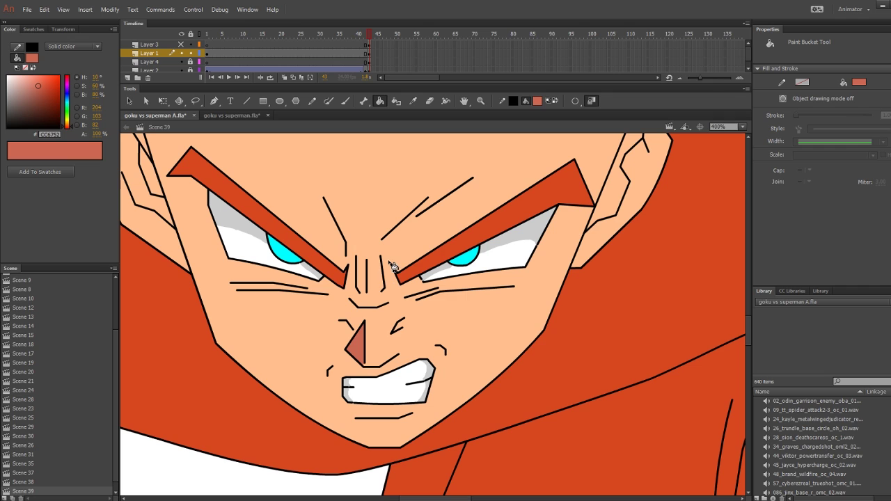
Brush CC6752 shadow outlines below the lower lip line and around the creases beside both mouth corners
click(347, 101)
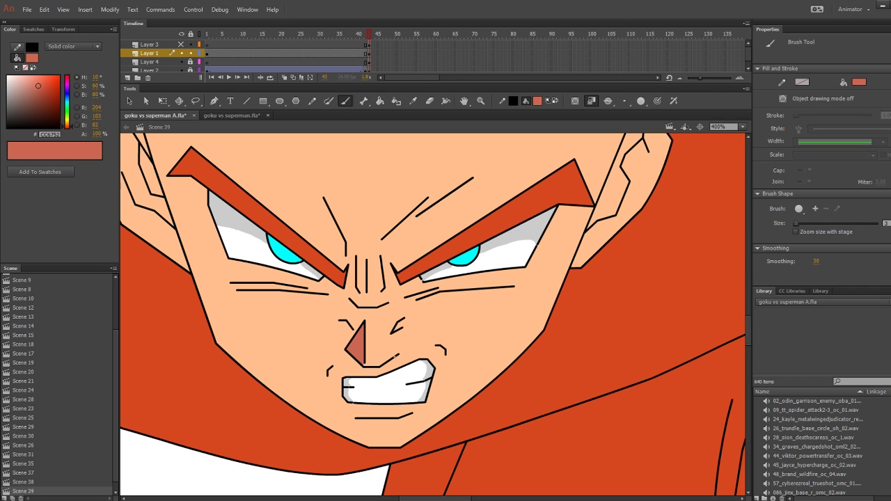
mouse_move(357, 420)
mouse_down()
mouse_move(375, 432)
mouse_move(413, 414)
mouse_up()
click(369, 55)
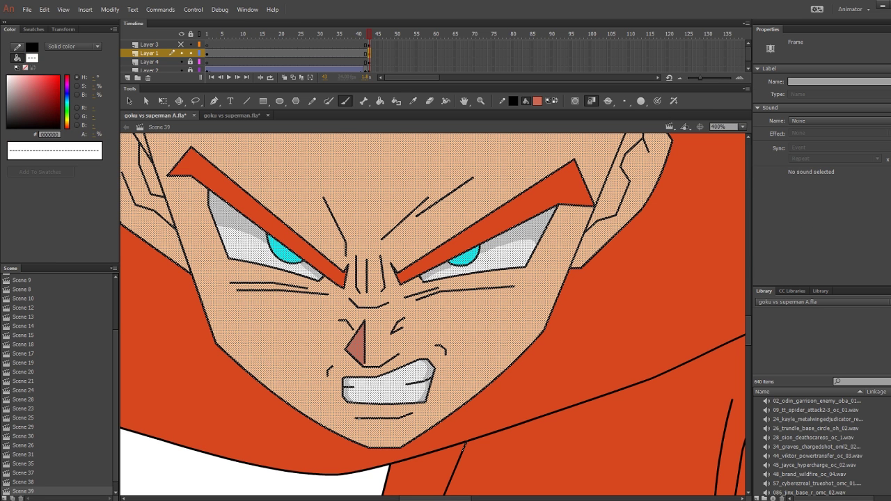
mouse_move(356, 419)
mouse_down()
mouse_move(381, 433)
mouse_move(408, 426)
mouse_up()
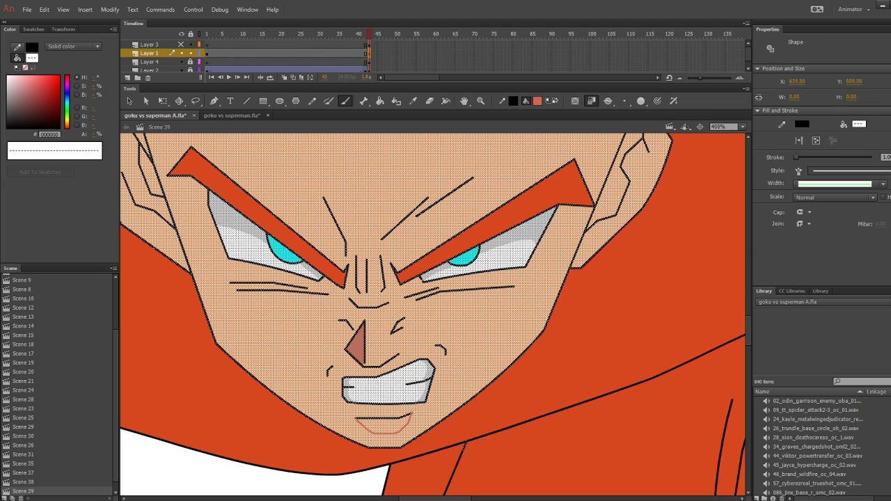
click(412, 409)
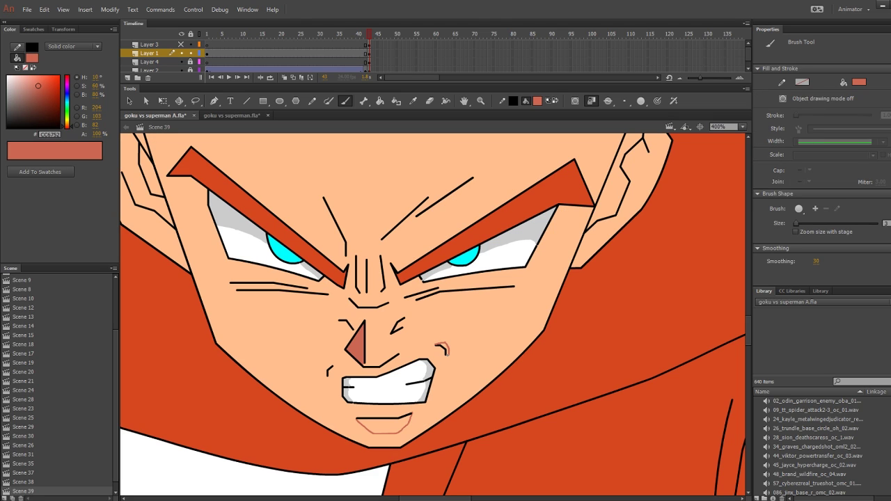
drag(448, 354, 446, 356)
drag(333, 366, 326, 378)
Brush CC6752 shadow outlines between the eyebrows, across the nose bridge and at the inner corners of both eyes
mouse_move(324, 196)
mouse_down()
mouse_move(345, 209)
mouse_move(428, 196)
mouse_move(389, 258)
mouse_up()
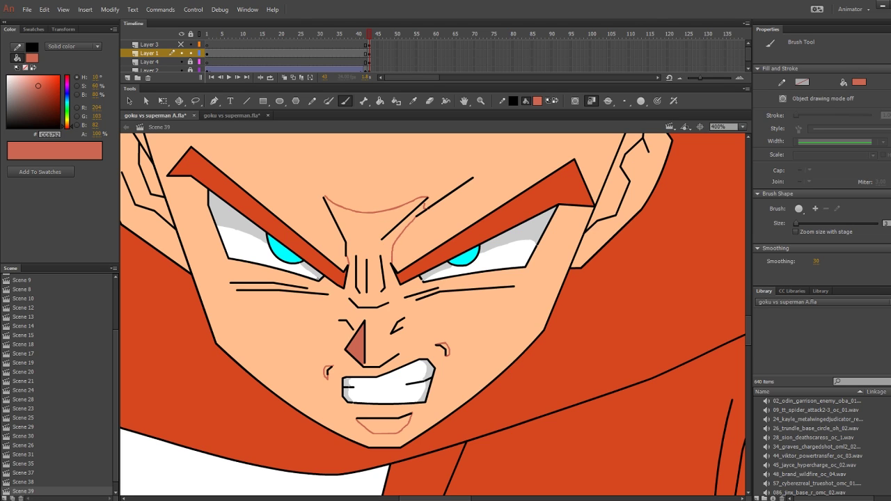
mouse_move(332, 294)
mouse_down()
mouse_move(380, 303)
mouse_move(502, 271)
mouse_up()
mouse_move(357, 275)
mouse_down()
mouse_move(381, 280)
mouse_move(382, 295)
mouse_up()
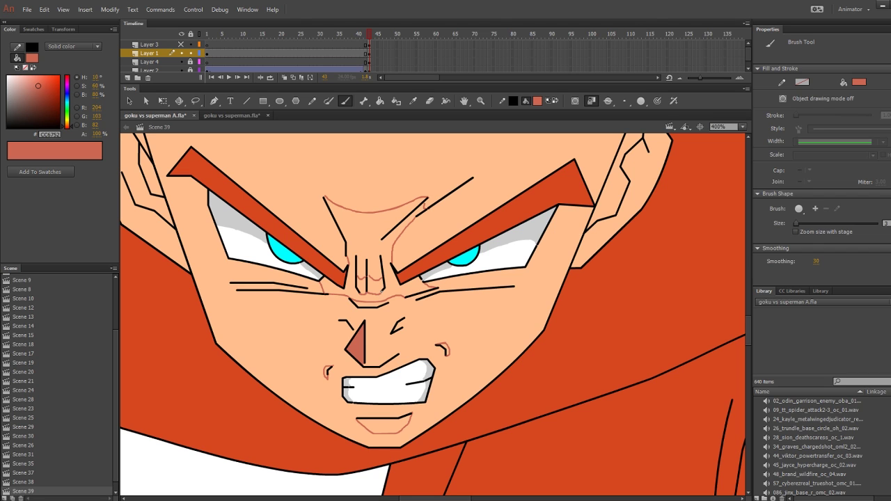
Fill the outlined shadows below the lip and beside the mouth corners with CC6752
click(380, 100)
click(378, 232)
key(ctrl+z)
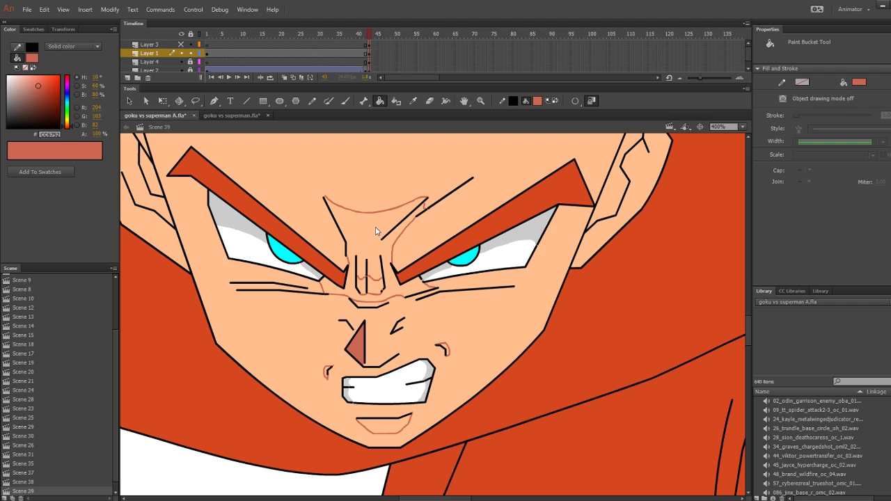
click(387, 426)
click(446, 349)
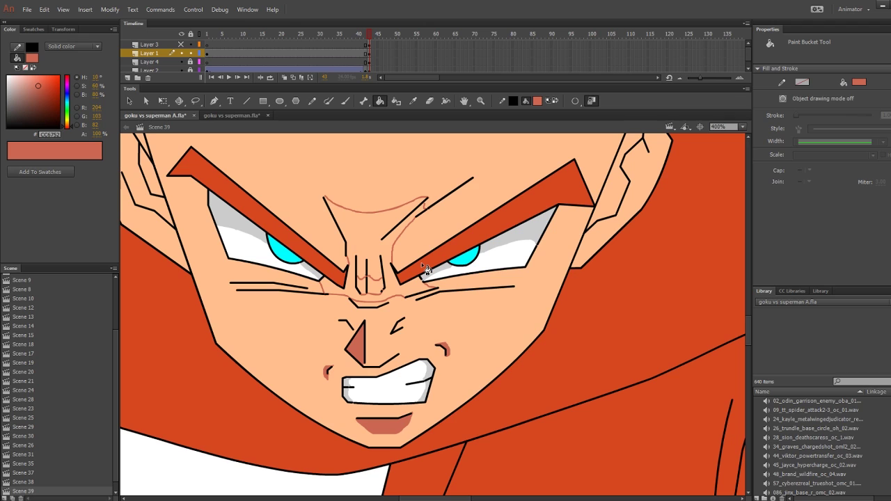
Set the paint bucket to Close Medium Gaps and fill the forehead, nose bridge and inner eye corner shadows with CC6752
click(575, 101)
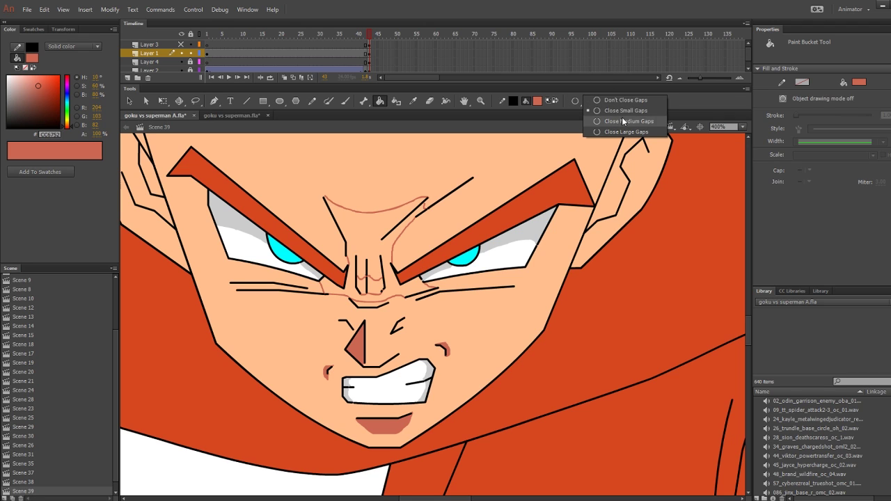
click(625, 122)
click(385, 245)
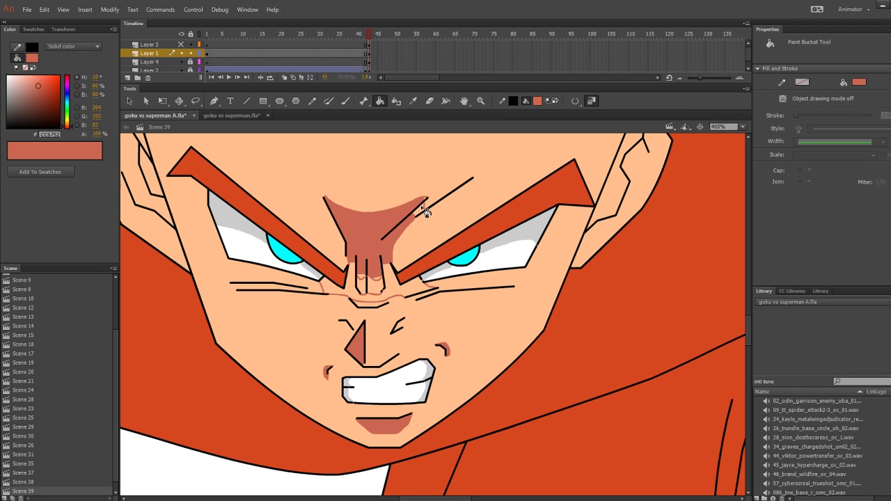
click(357, 280)
click(343, 294)
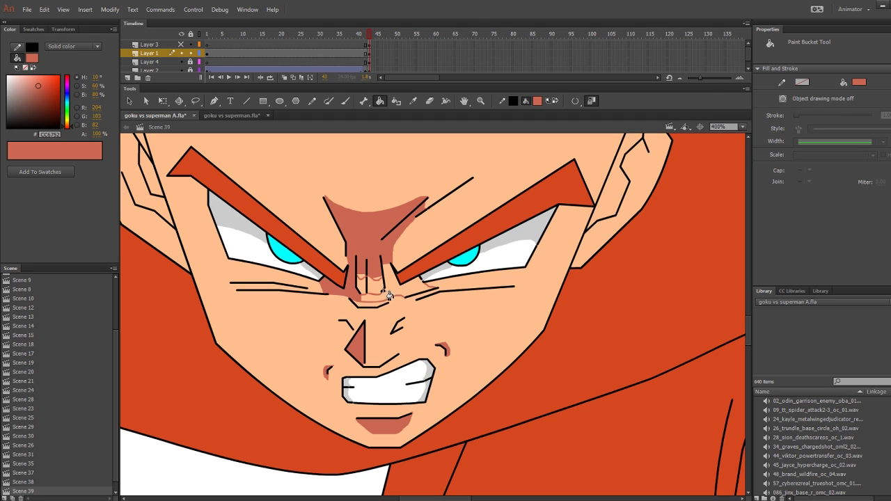
click(395, 295)
click(435, 280)
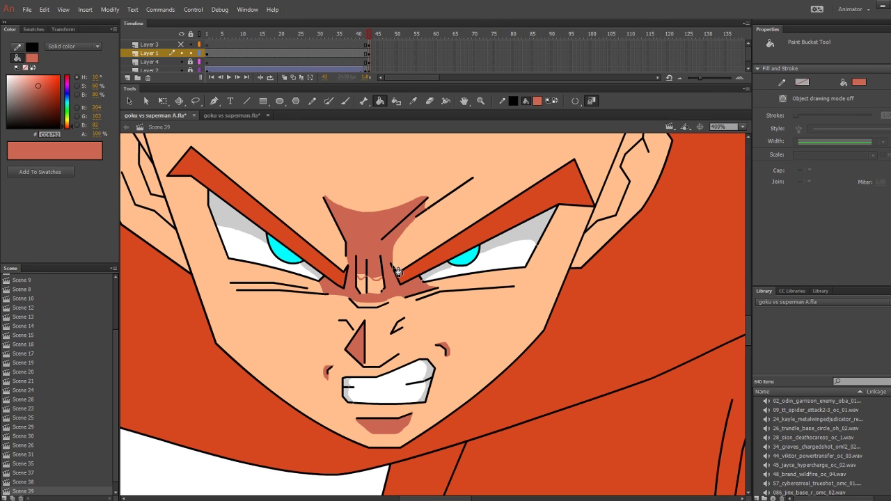
Undo the last fill on the nose bridge and touch up the edges of its shadow with the CC6752 brush
click(363, 284)
key(ctrl+z)
key(b)
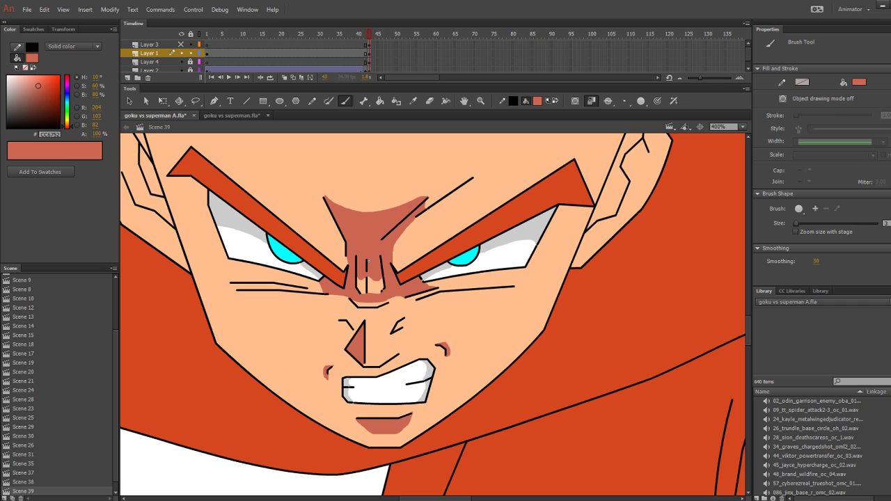
mouse_move(415, 238)
mouse_down()
mouse_move(465, 224)
mouse_move(423, 283)
mouse_up()
Sample the light blue 47F6FD from Goku's hair in goku vs superman.fla and fill both eyebrows in Scene 39 with it
key(ctrl+minus)
click(233, 115)
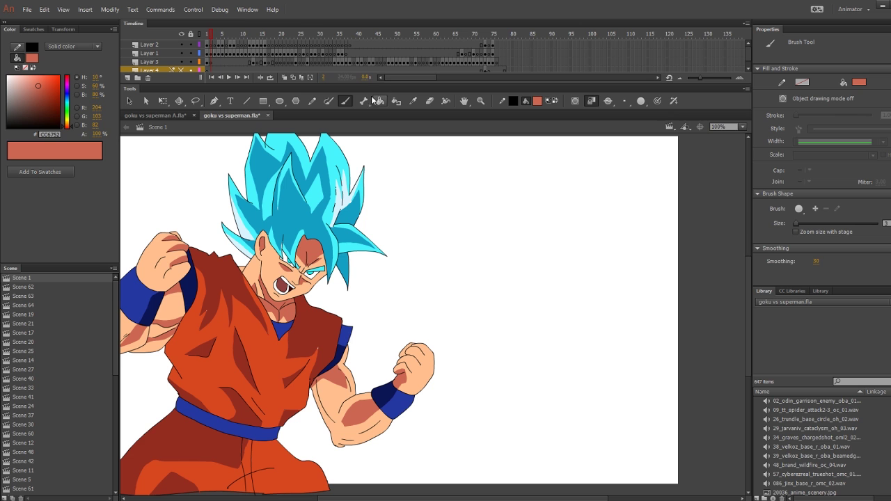
click(413, 101)
click(327, 150)
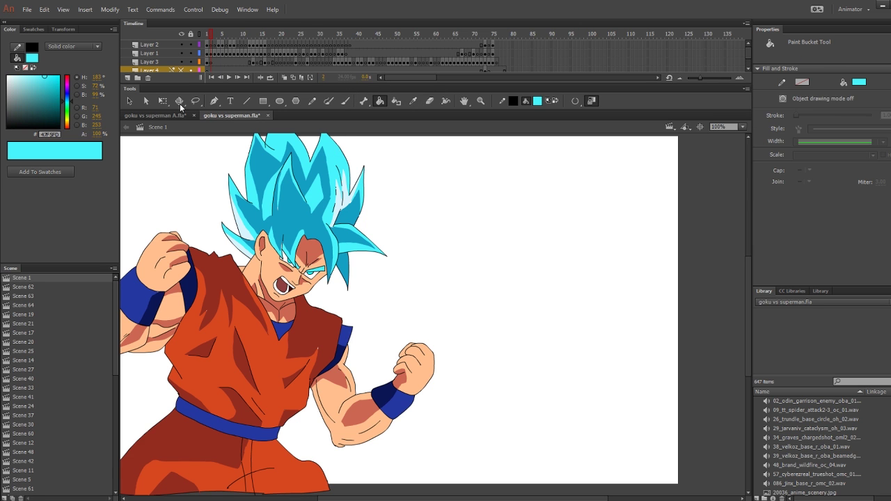
click(166, 115)
click(338, 315)
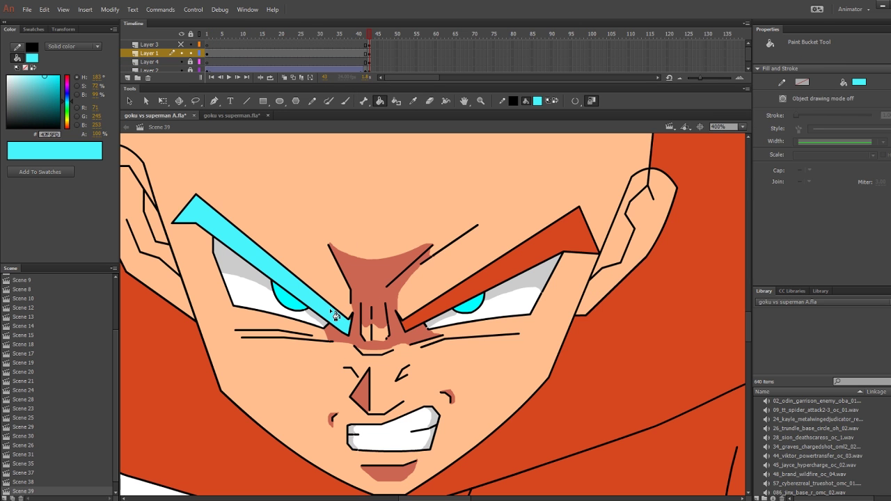
click(472, 298)
scroll(491, 303, down, 3)
scroll(483, 348, up, 1)
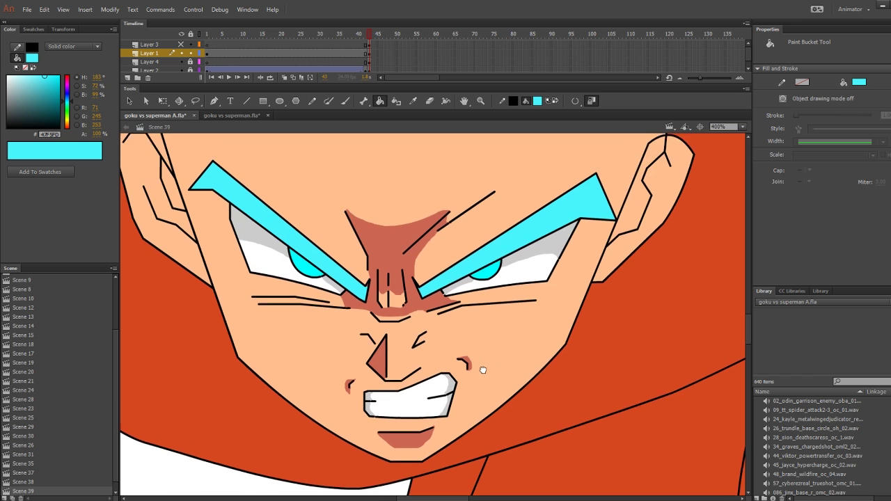
scroll(483, 370, down, 1)
Delete the short piece of head outline that overlaps the ear on the right side of the drawing
click(742, 127)
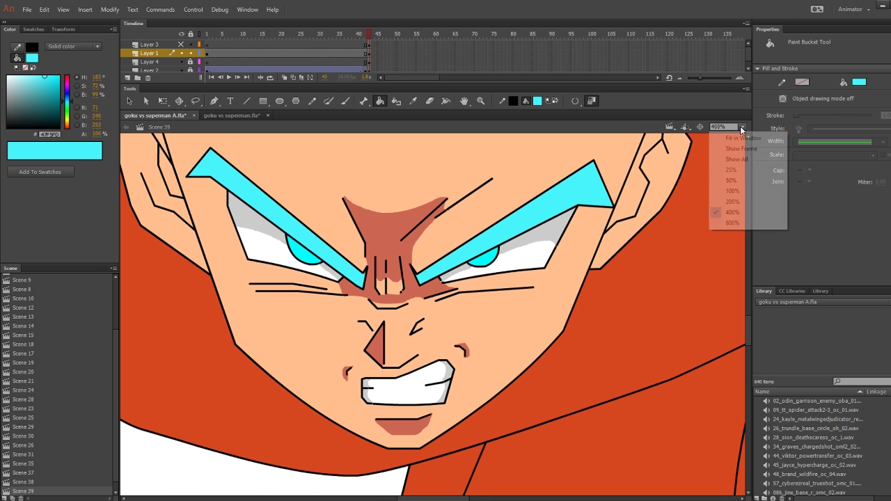
click(734, 201)
drag(559, 231, 543, 295)
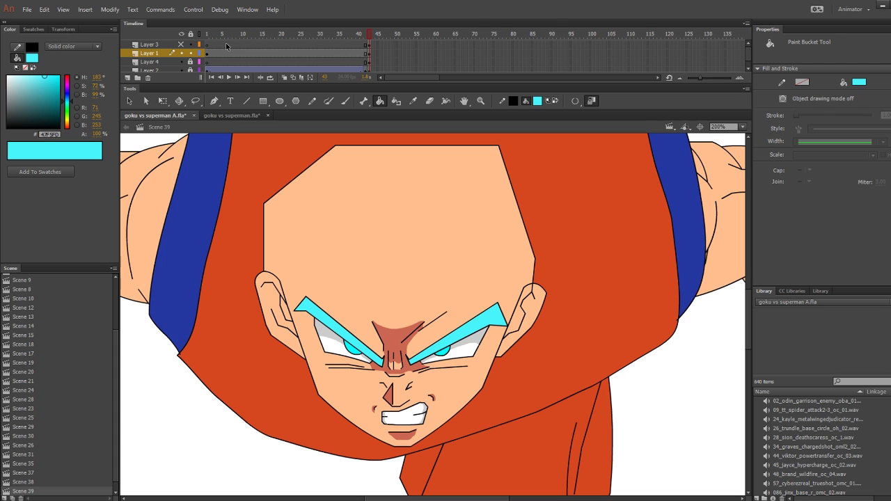
key(v)
click(537, 285)
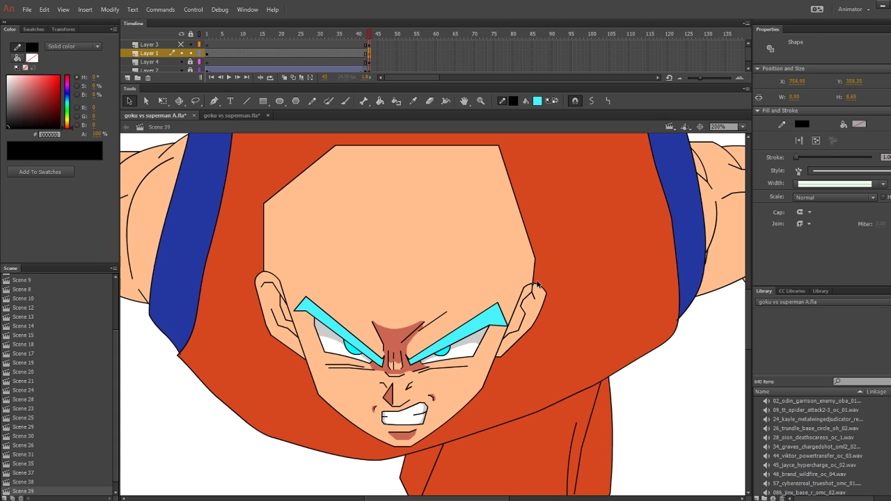
key(Escape)
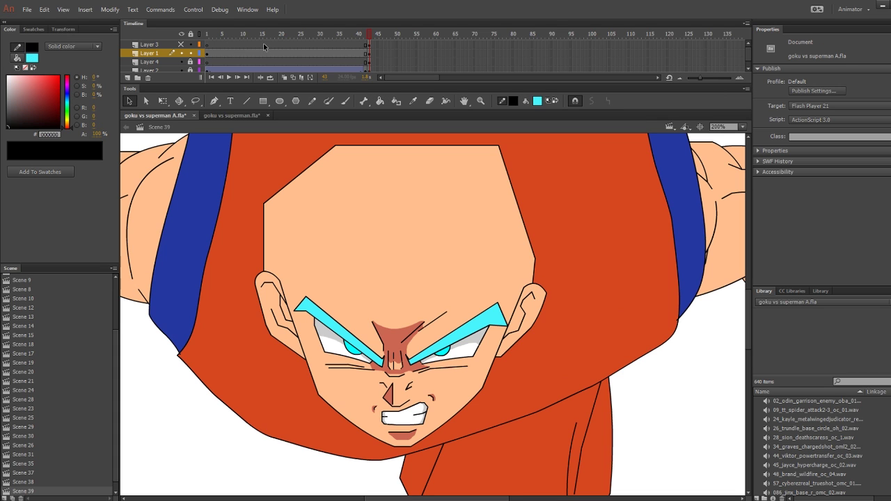
Show the hair on Layer 3 and hide the head on Layer 1 and the shirt on Layer 4
click(181, 44)
click(181, 52)
click(181, 62)
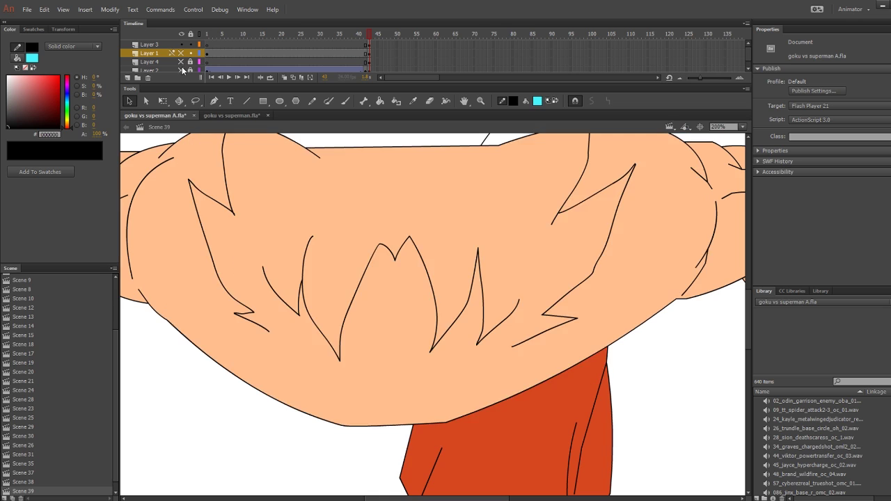
Hide the body on Layer 2, show the head on Layer 1 and copy the outer outlines of both ears
click(181, 70)
drag(559, 328, 542, 383)
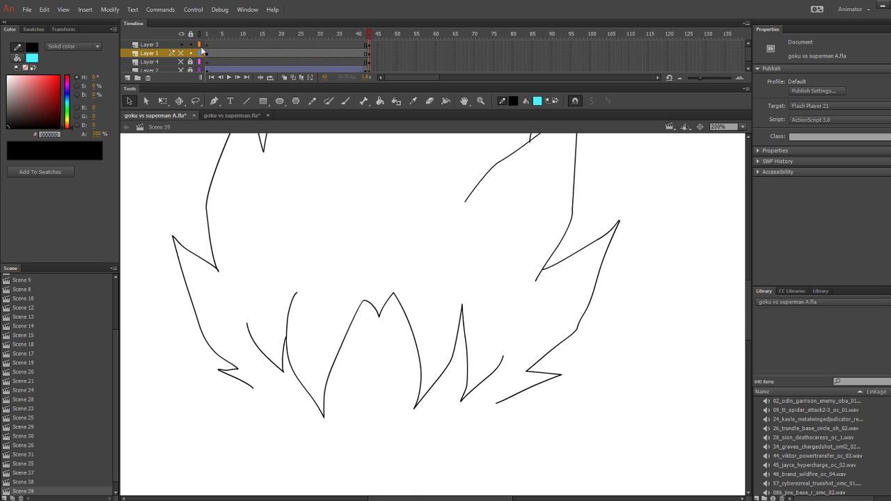
click(180, 51)
click(246, 365)
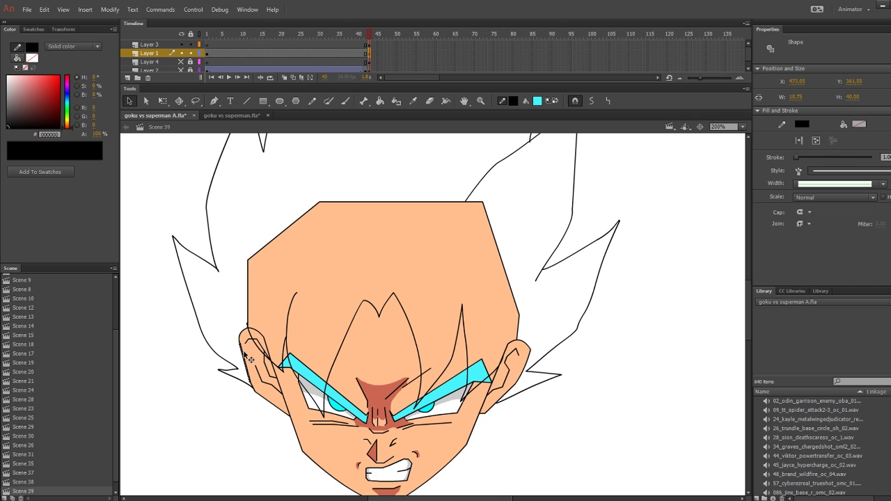
shift+click(243, 332)
shift+click(529, 352)
shift+click(510, 397)
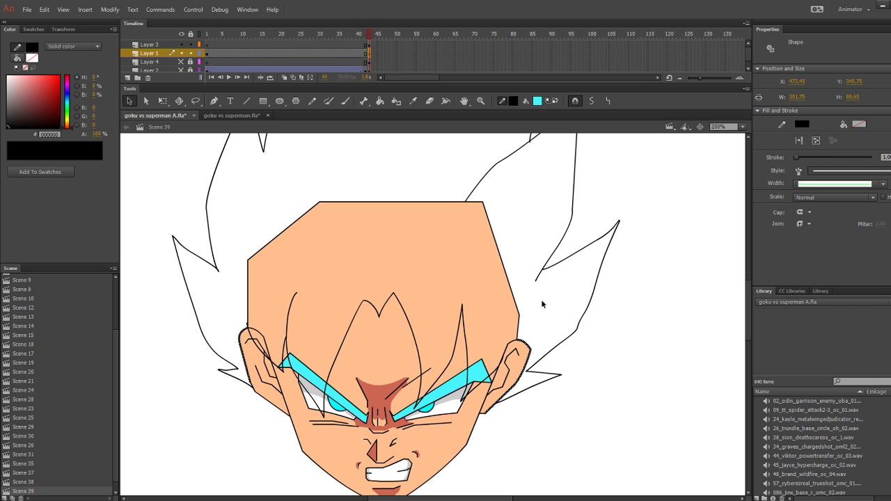
click(43, 9)
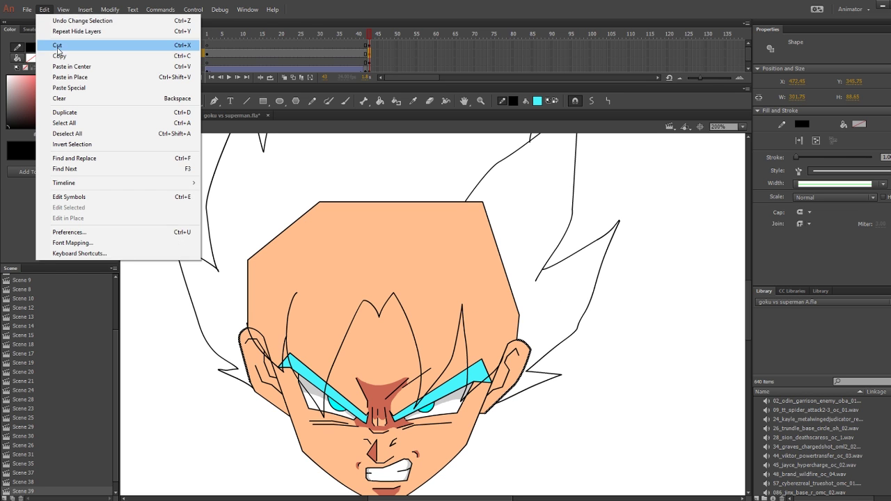
click(59, 56)
Hide Layer 1 and paste the ear outlines in place on the hair layer, Layer 3, at frame 43
click(367, 44)
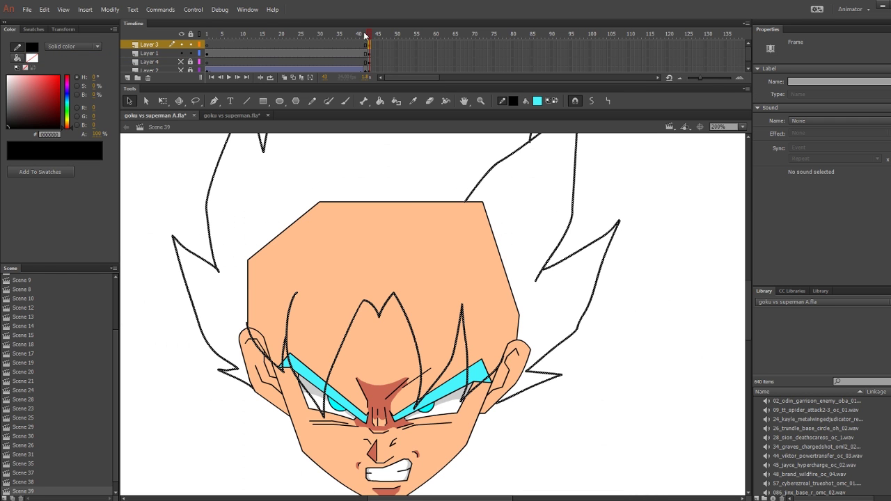
click(181, 53)
click(44, 9)
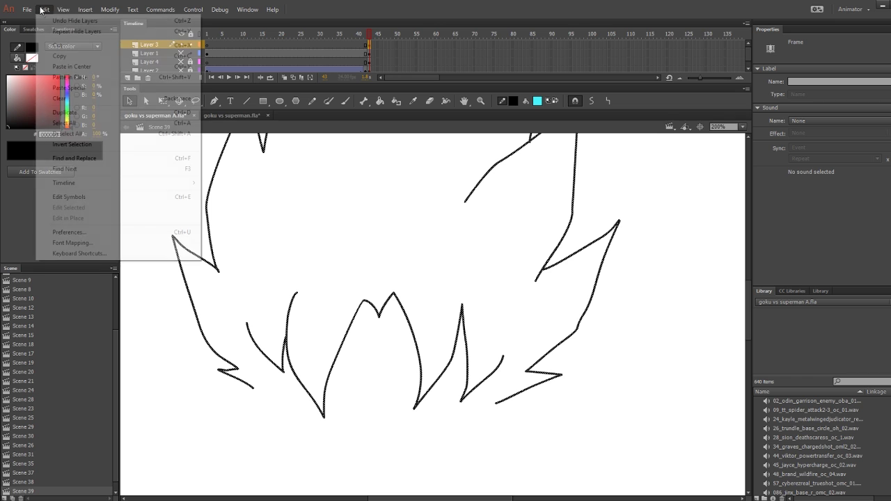
click(64, 76)
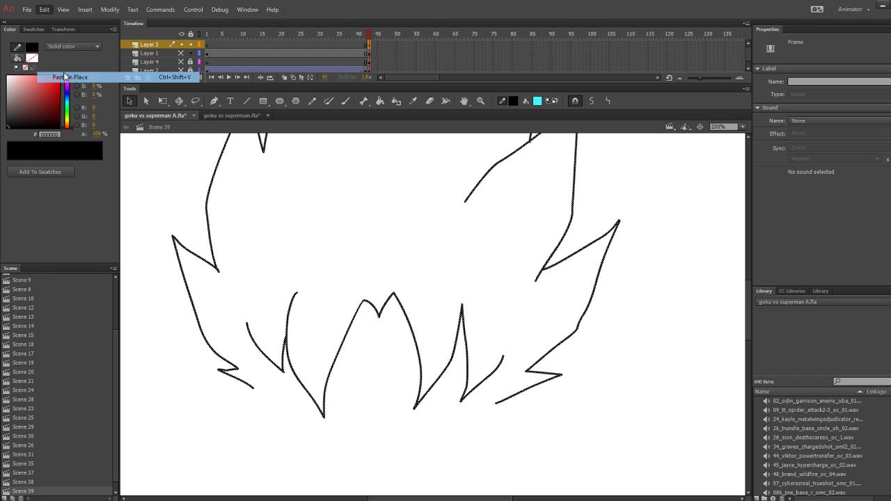
click(520, 425)
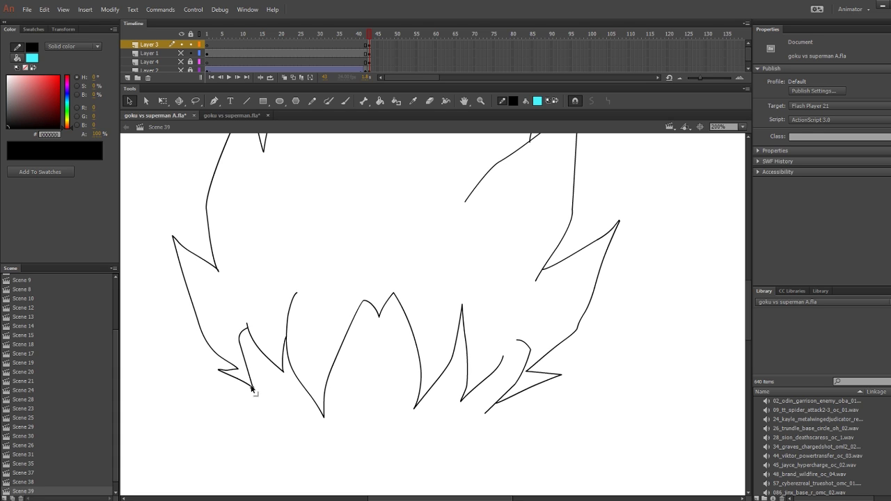
Join the loose hair strand to the top of the right-hand ear outline and remove the outline's excess end below the hair tip
drag(503, 357, 513, 339)
scroll(512, 333, up, 1)
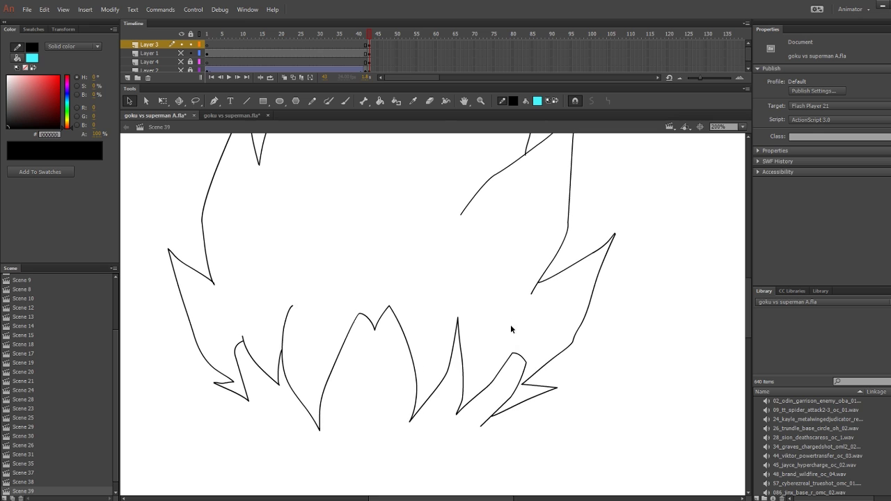
click(487, 418)
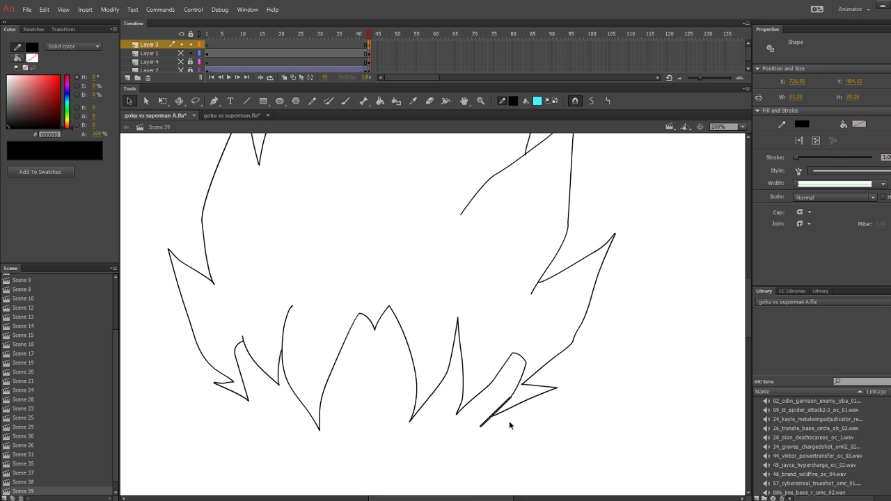
click(512, 416)
drag(483, 426, 492, 413)
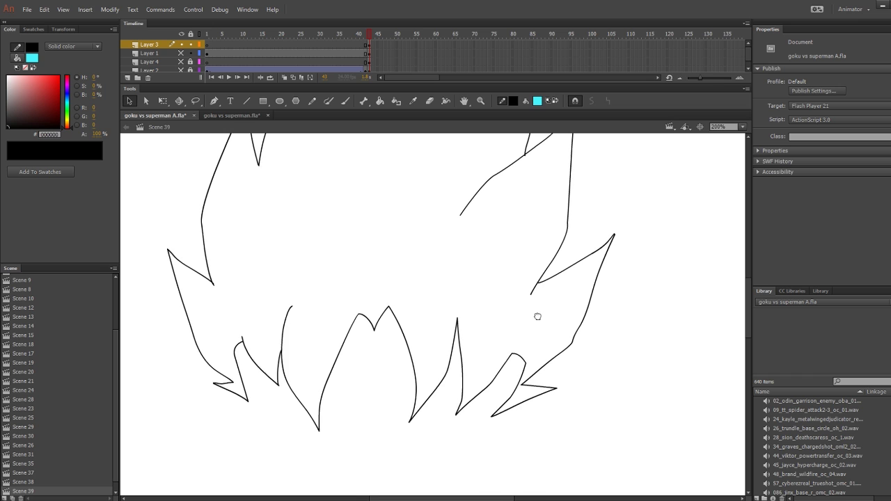
Fill the whole hair shape on Layer 3, including the small tip behind the right-hand ear, with light blue 47F6FD
scroll(532, 312, up, 1)
click(380, 101)
scroll(481, 298, up, 8)
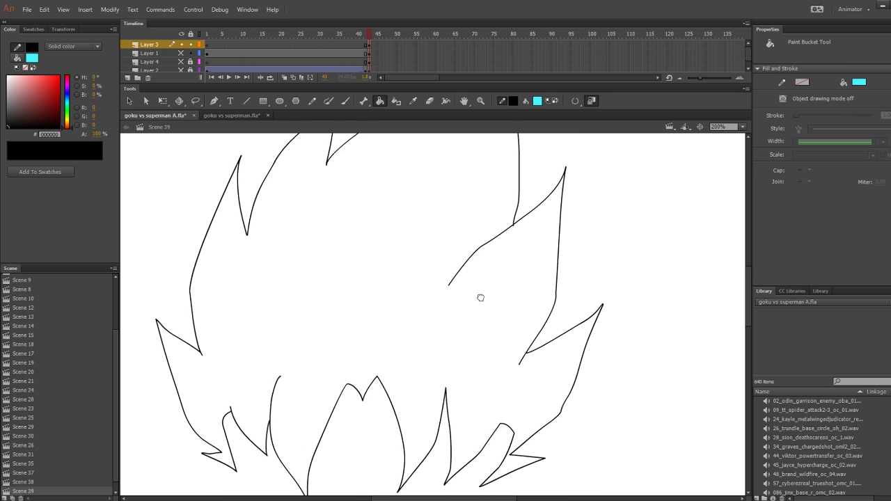
click(743, 128)
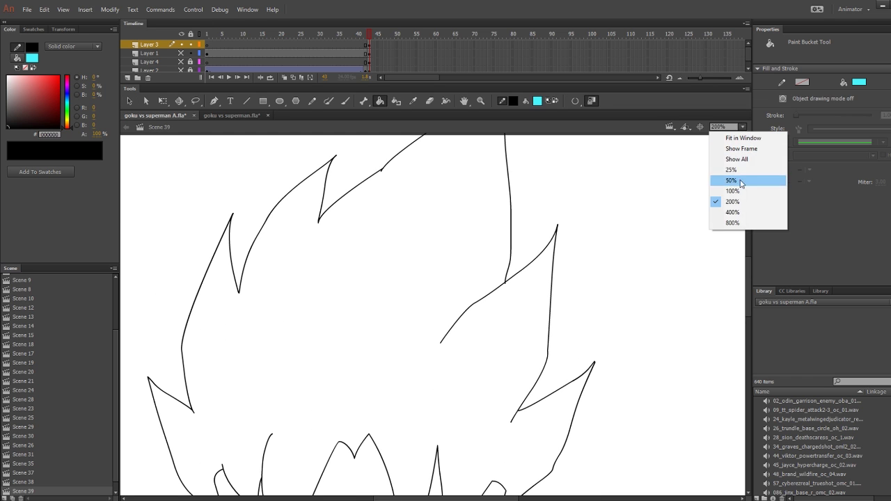
click(726, 191)
click(451, 301)
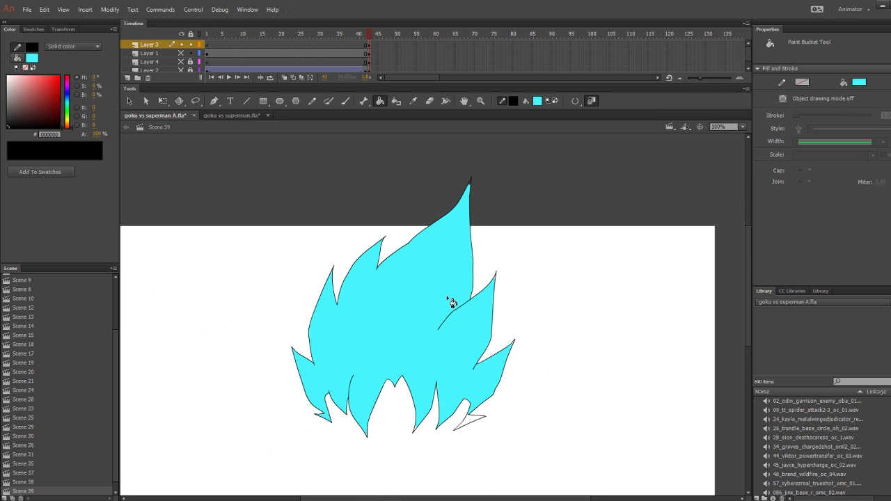
click(478, 422)
Show Layer 1, Layer 4 and Layer 2 again and view the whole character at 50% zoom
scroll(474, 342, down, 5)
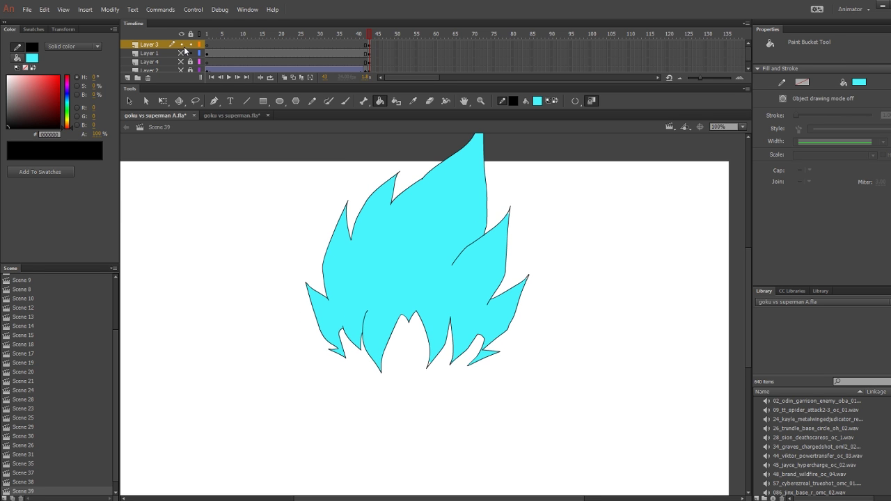
drag(181, 53, 182, 68)
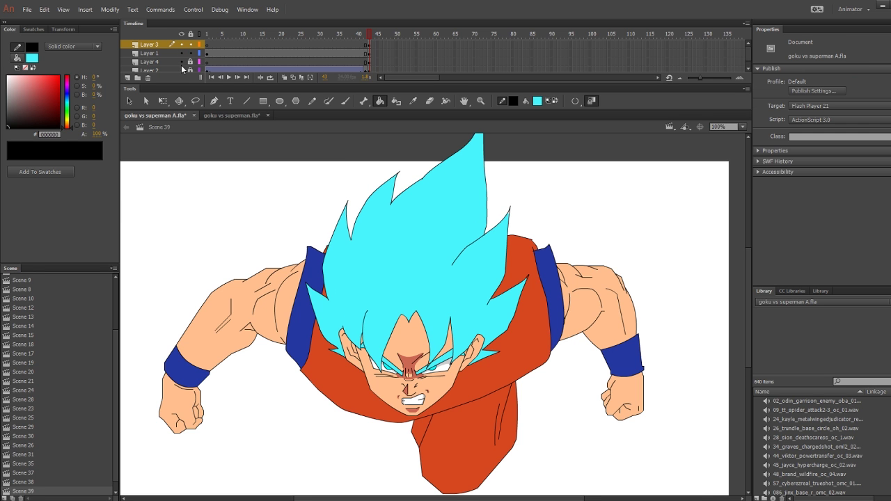
drag(581, 305, 519, 268)
click(742, 128)
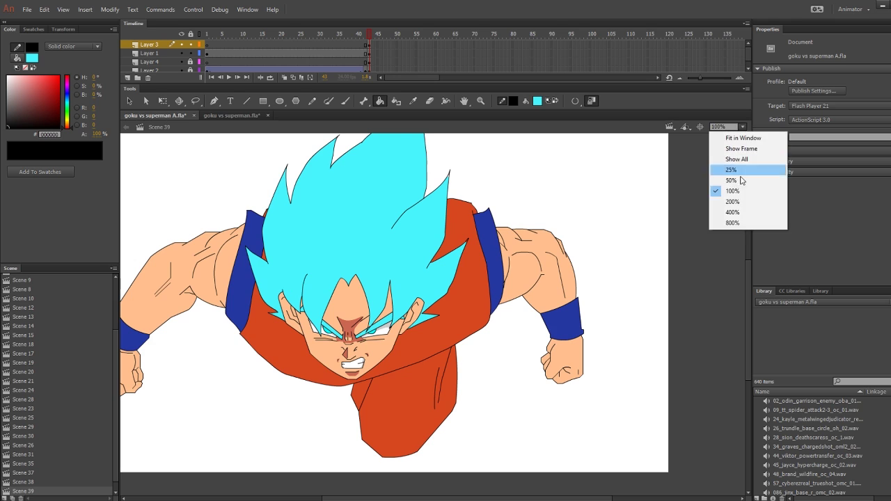
click(726, 180)
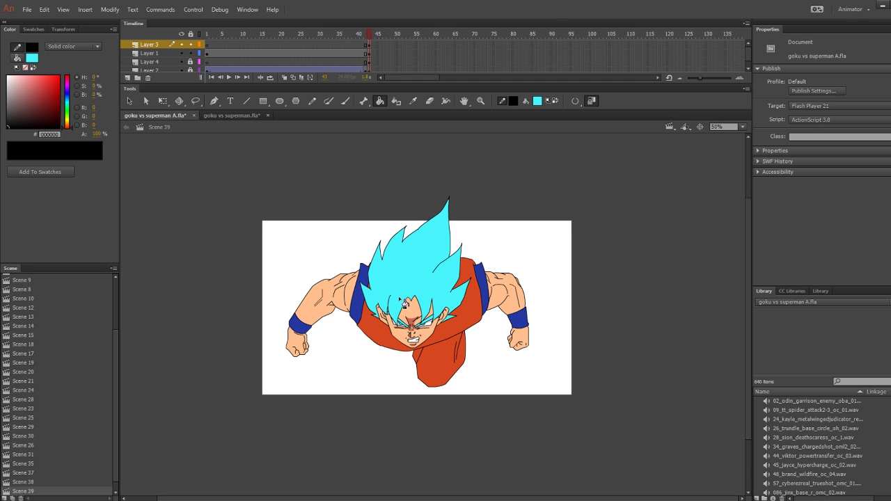
scroll(400, 301, down, 2)
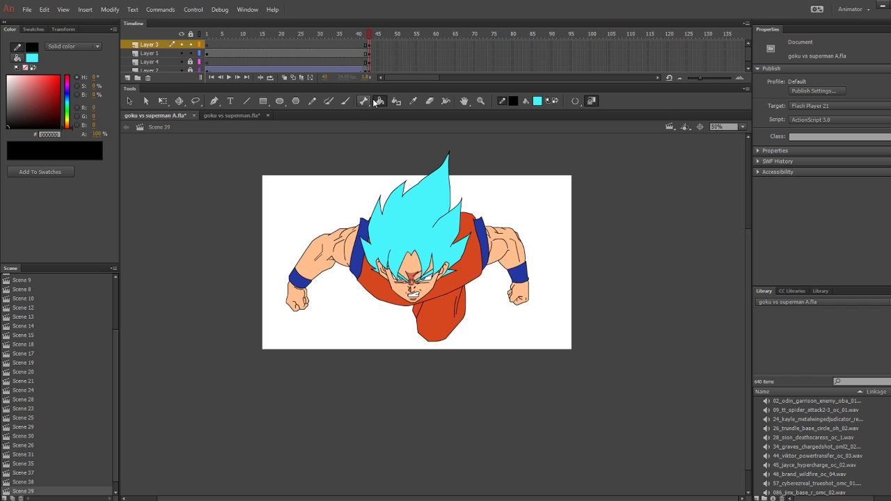
Sample the shadow colour CC6752 from the face with the Eyedropper
click(413, 101)
click(743, 127)
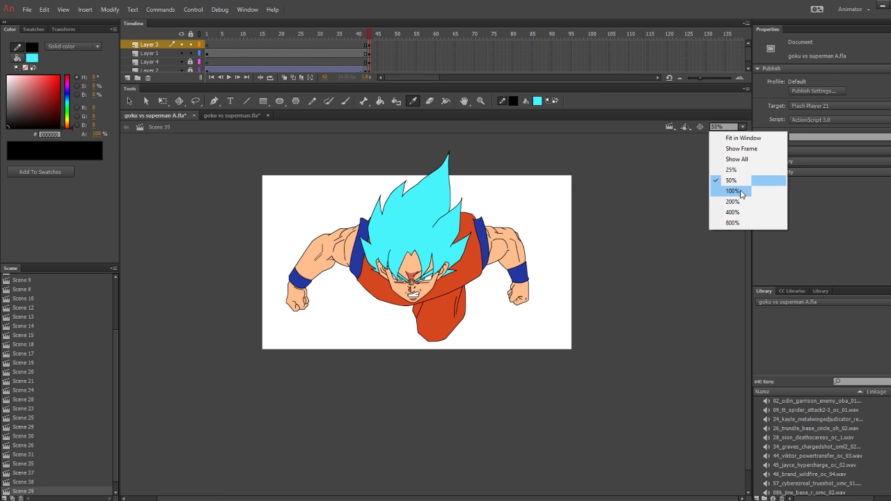
click(737, 212)
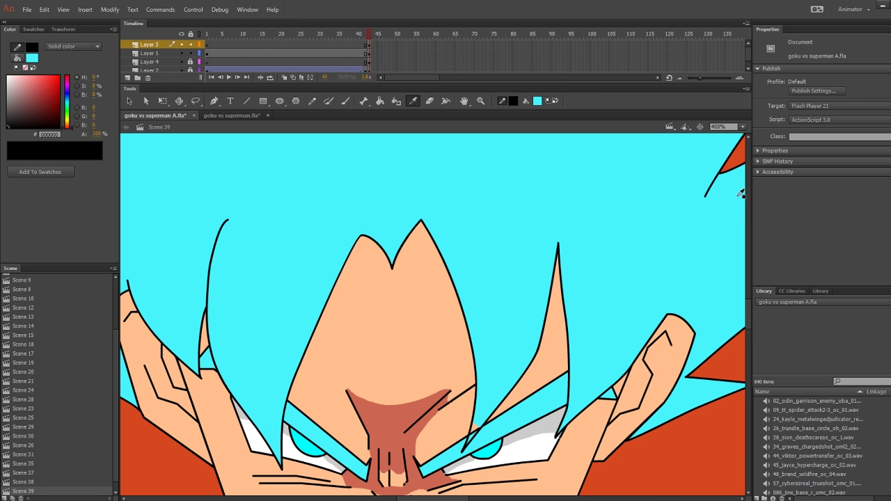
scroll(742, 193, down, 3)
click(437, 312)
mouse_move(366, 333)
mouse_down()
mouse_move(437, 314)
mouse_move(583, 301)
mouse_up()
drag(414, 320, 371, 360)
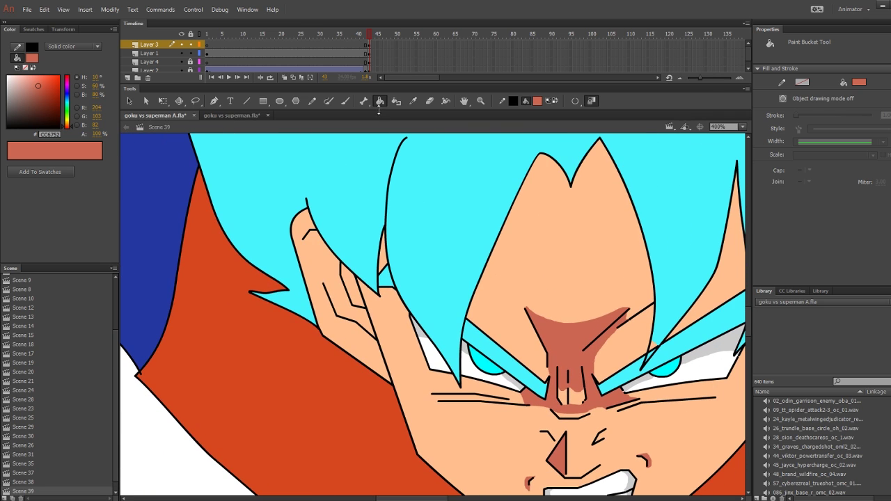
Lock Layer 3 and, on Layer 1, brush a CC6752 shadow edge inside the left-hand ear and fill the enclosed area
click(347, 101)
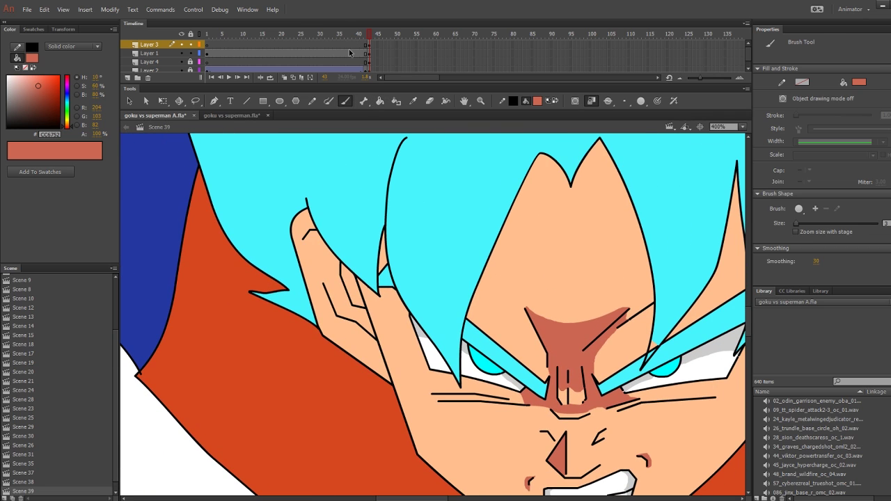
click(191, 44)
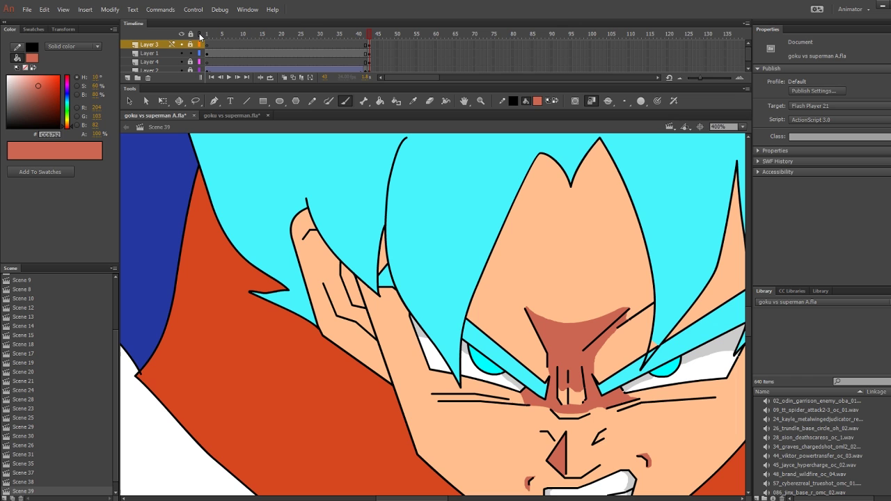
click(369, 54)
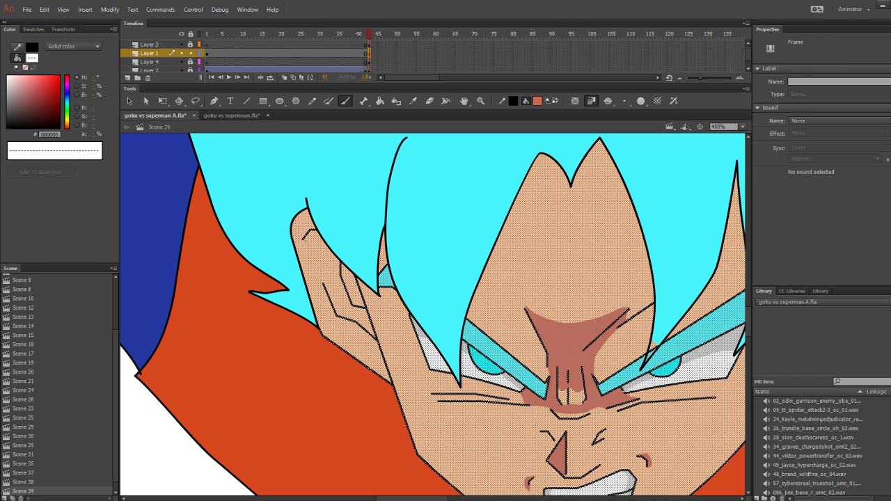
click(306, 236)
key(ctrl+shift+a)
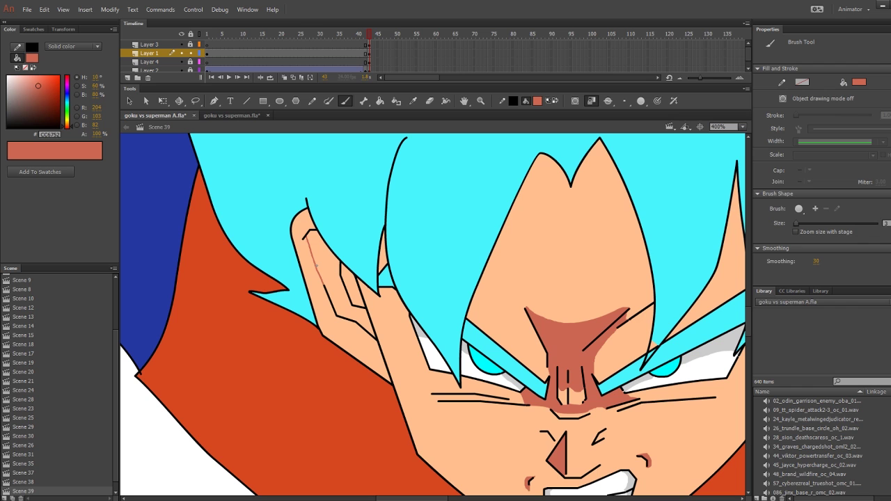
click(380, 101)
click(334, 259)
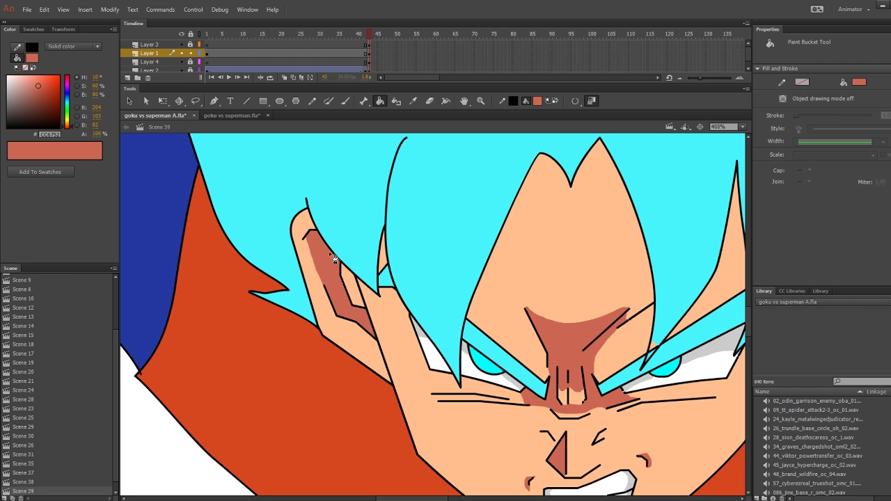
Brush a CC6752 shadow edge inside the right-hand ear and fill the enclosed inner ear areas
scroll(615, 299, right, 5)
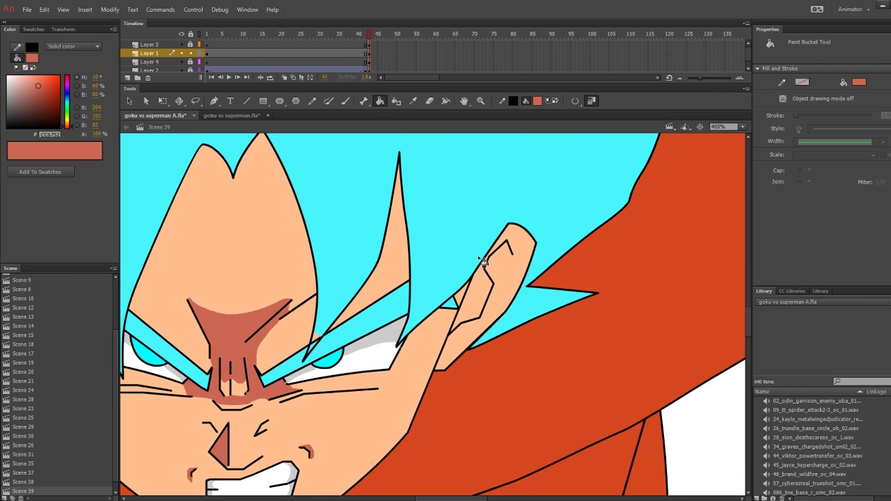
click(347, 102)
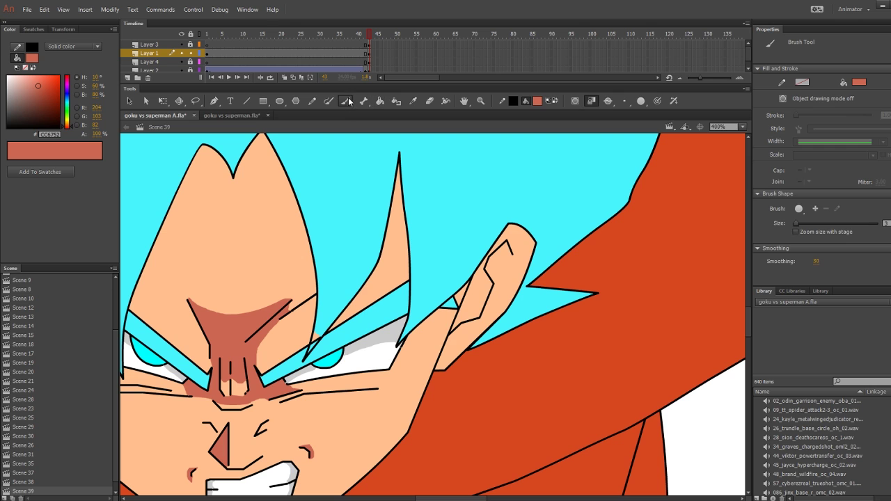
drag(511, 252, 499, 293)
click(379, 101)
click(506, 259)
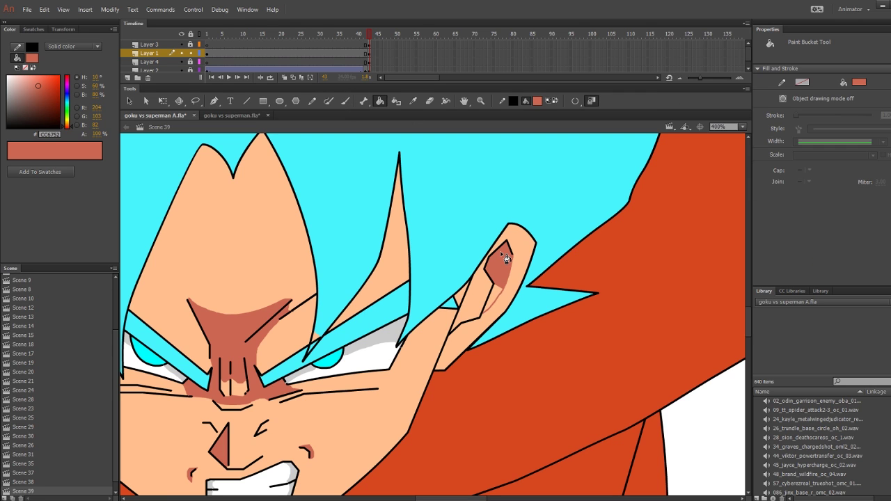
click(501, 298)
Sample the skin colour FFBF8E from the face and unlock the hair on Layer 3
mouse_move(432, 366)
mouse_down()
mouse_move(470, 261)
mouse_move(578, 271)
mouse_up()
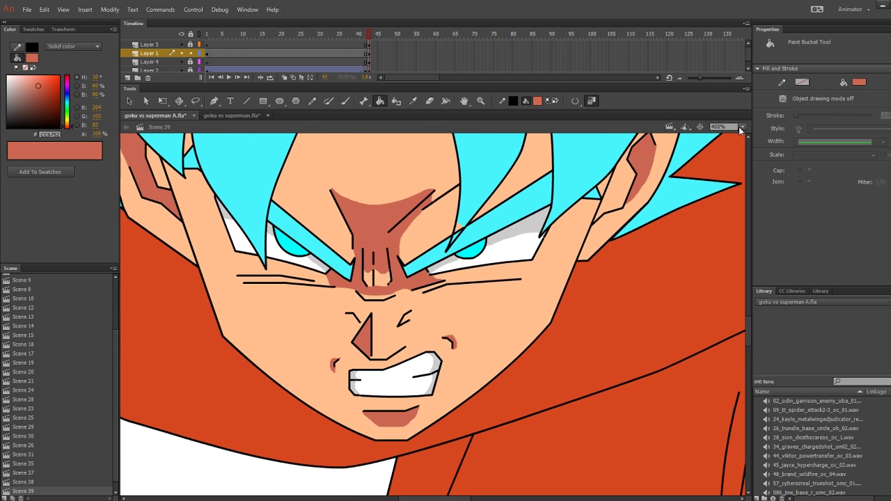
click(740, 131)
click(738, 193)
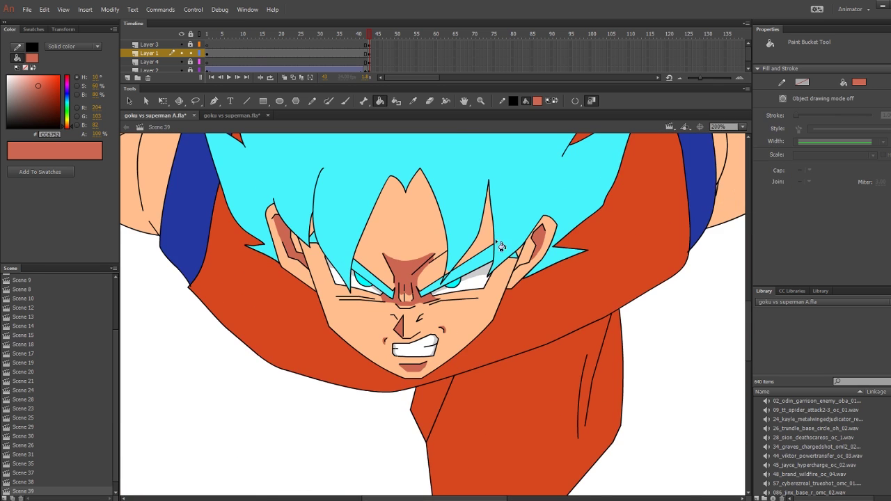
drag(501, 247, 491, 277)
drag(411, 289, 441, 292)
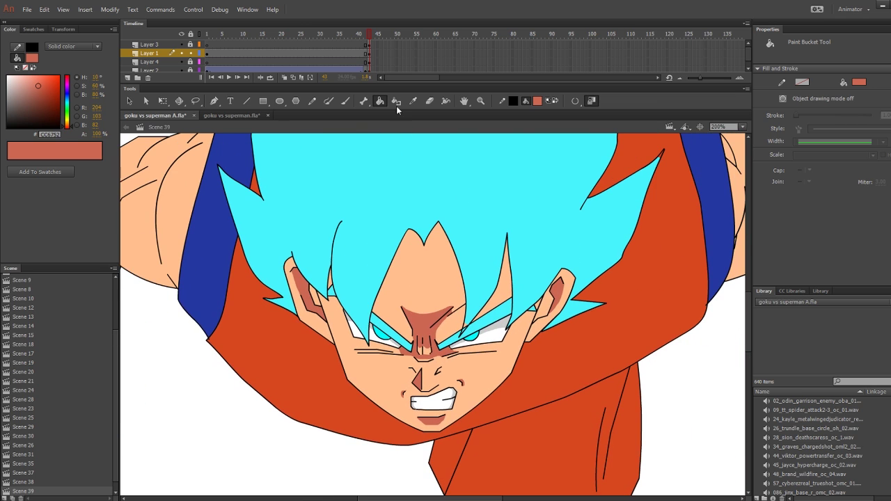
click(413, 101)
click(488, 237)
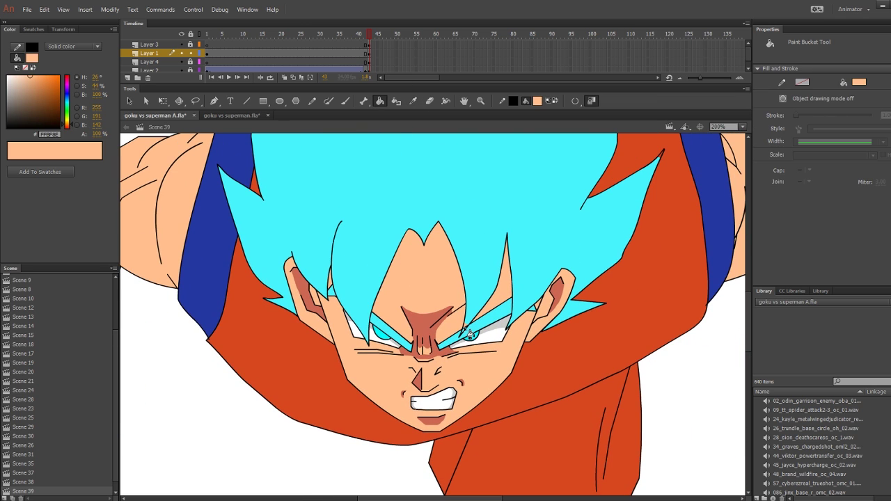
click(190, 44)
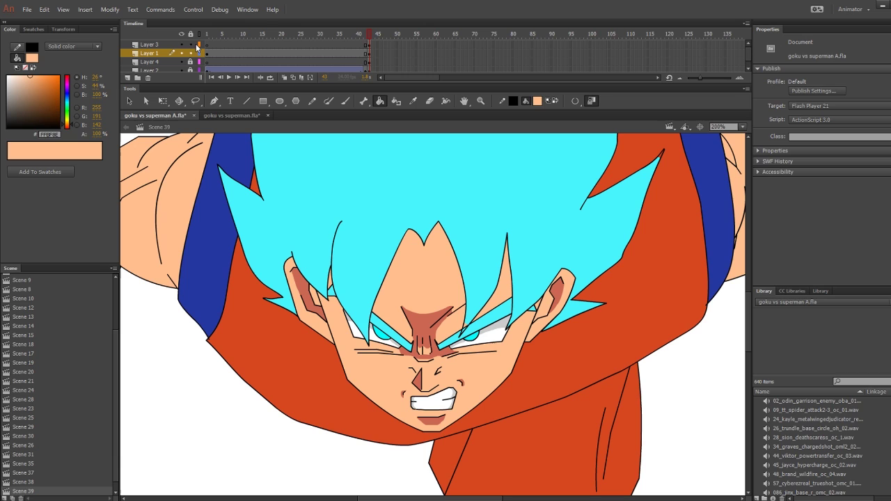
Sample the cyan hair colour with the Eyedropper and lock the hair on Layer 3
click(469, 330)
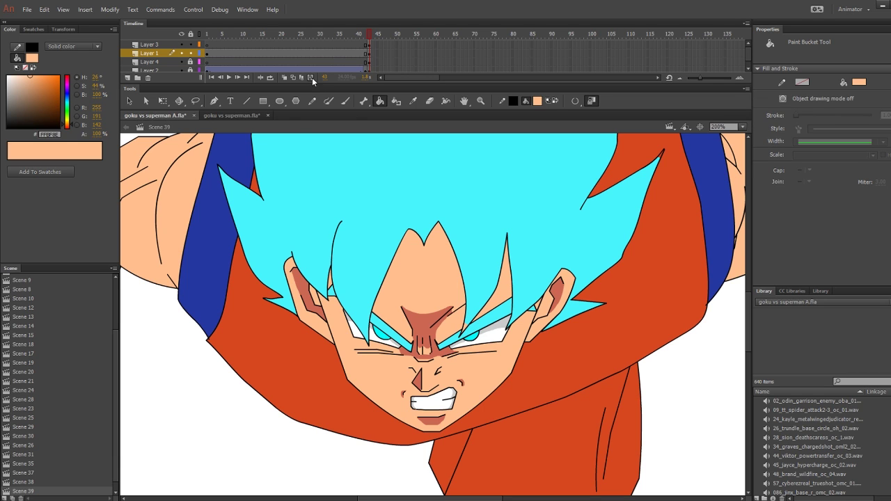
key(i)
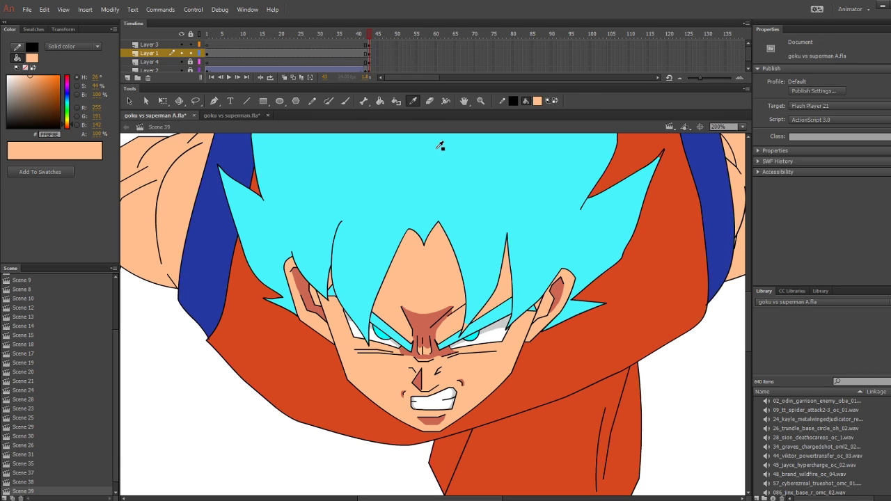
click(442, 146)
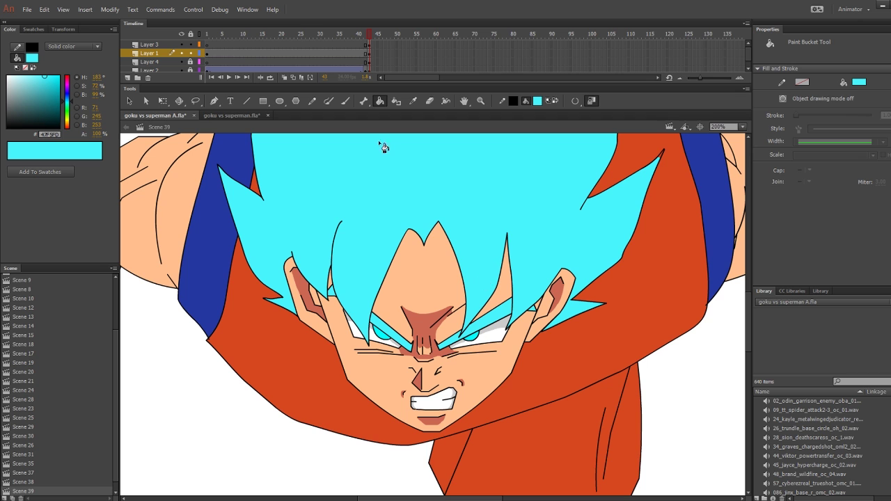
click(191, 43)
drag(461, 263, 603, 250)
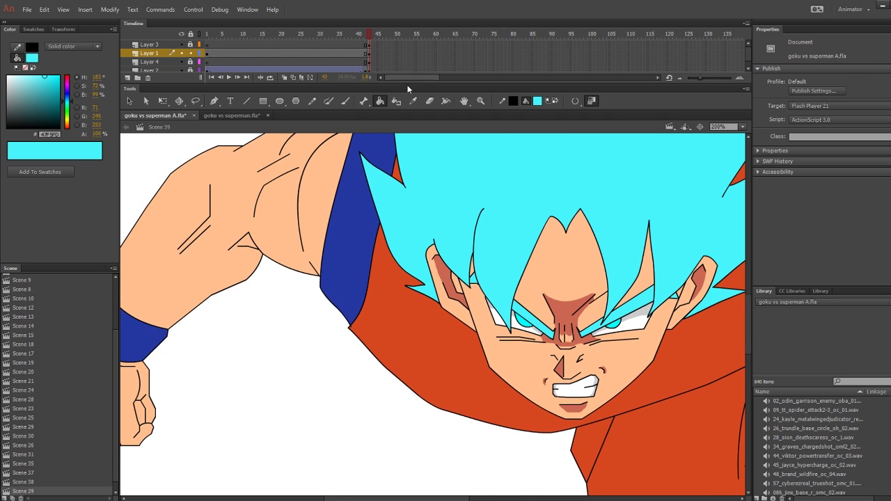
Sample the shadow colour CC6752 from the brow and brush a shadow edge down the left-hand shoulder beside the blue sleeve
click(413, 101)
click(564, 311)
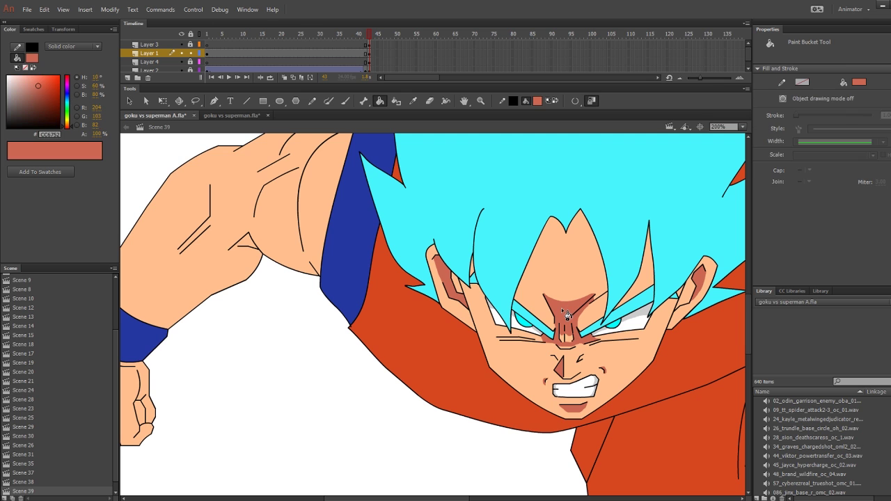
mouse_move(402, 237)
mouse_down()
mouse_move(489, 307)
mouse_move(466, 280)
mouse_up()
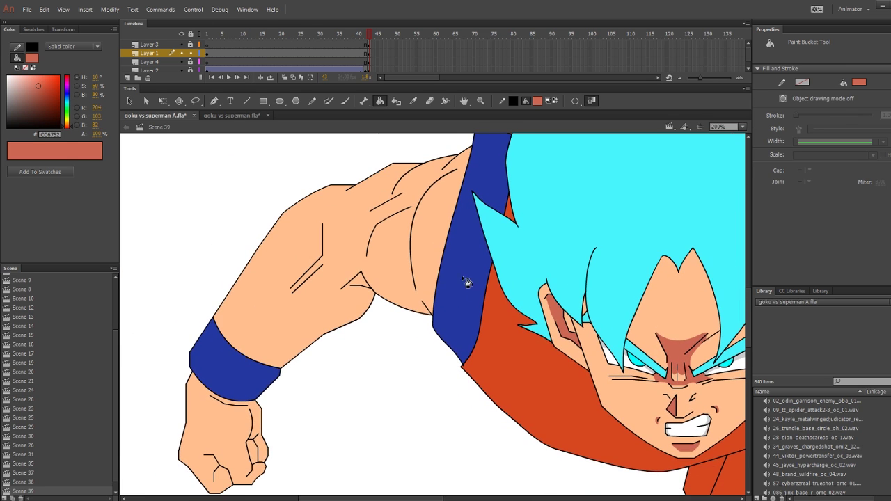
click(346, 101)
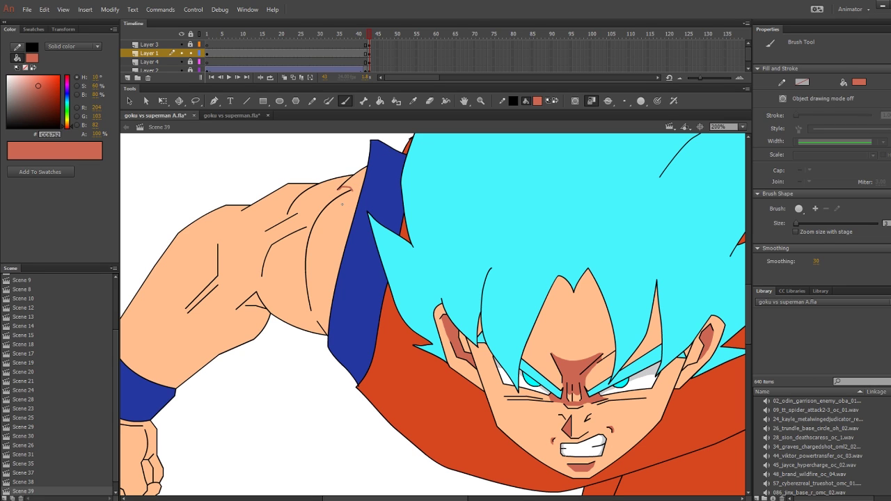
mouse_move(347, 193)
mouse_down()
mouse_move(321, 239)
mouse_move(314, 308)
mouse_up()
click(380, 100)
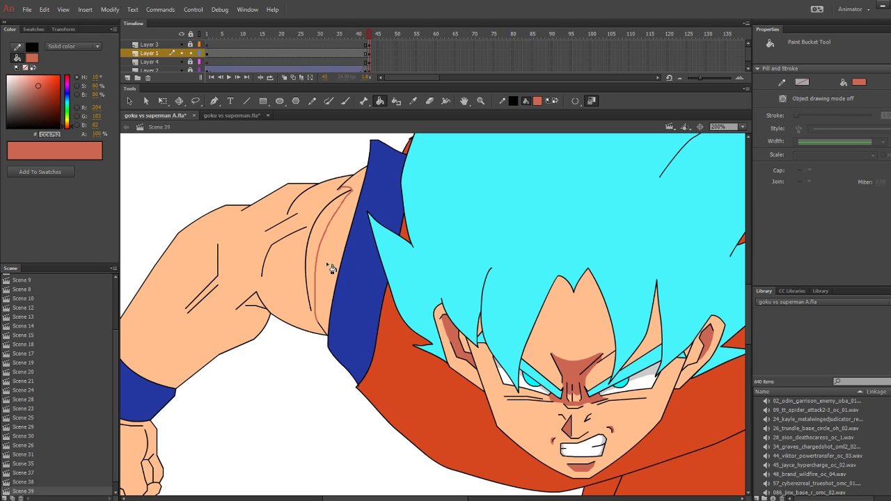
Cut the shoulder shadow line from Layer 1, lock that layer, and paste the line in place on Layer 2
key(v)
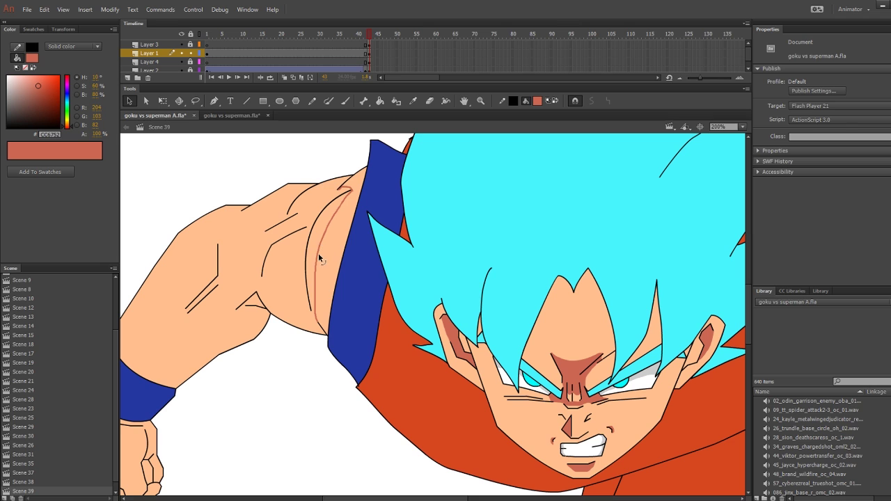
click(318, 256)
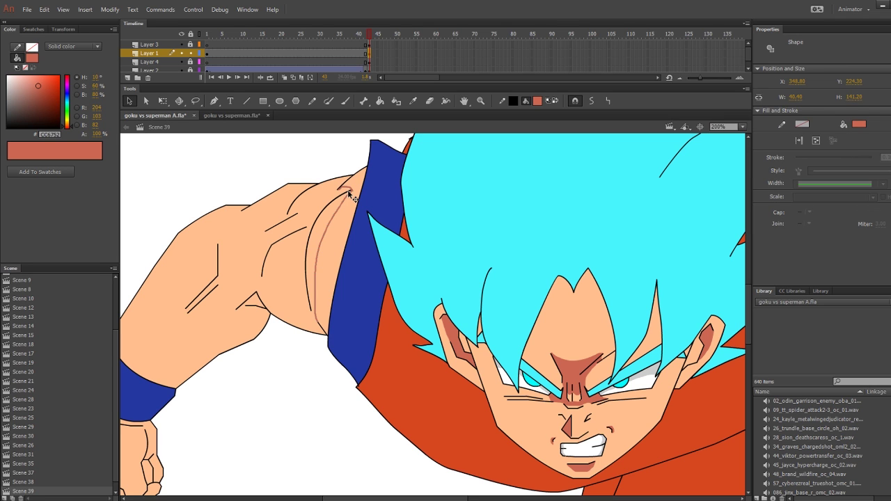
click(44, 9)
click(59, 44)
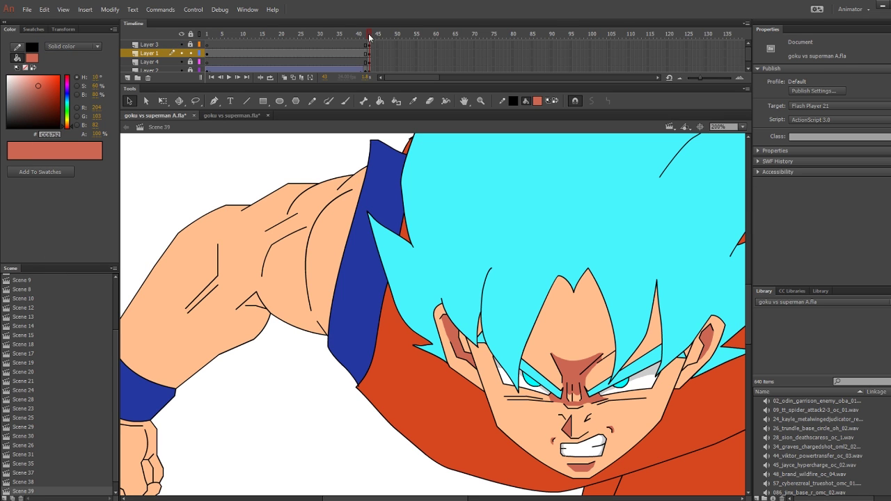
click(190, 53)
click(200, 68)
click(371, 70)
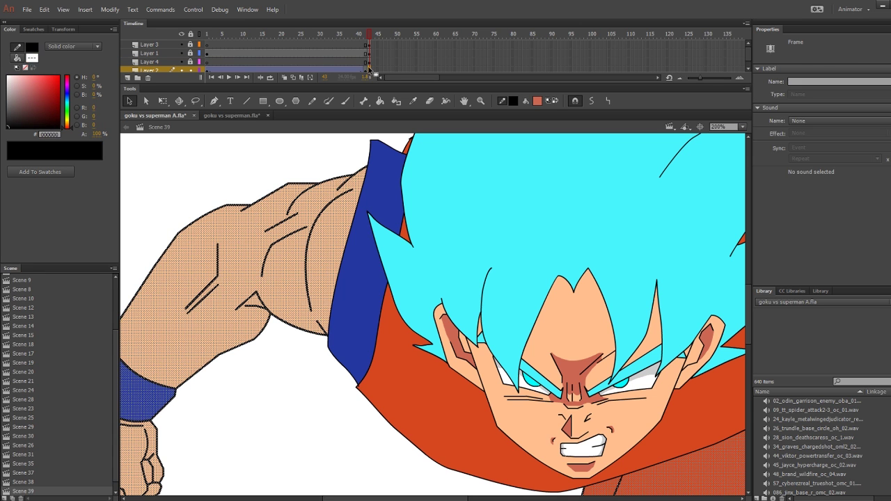
click(293, 371)
click(44, 9)
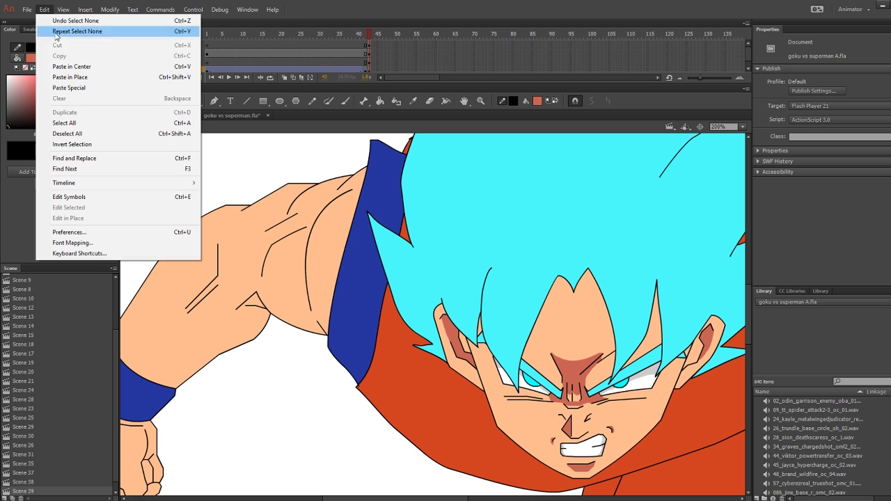
click(63, 59)
click(295, 365)
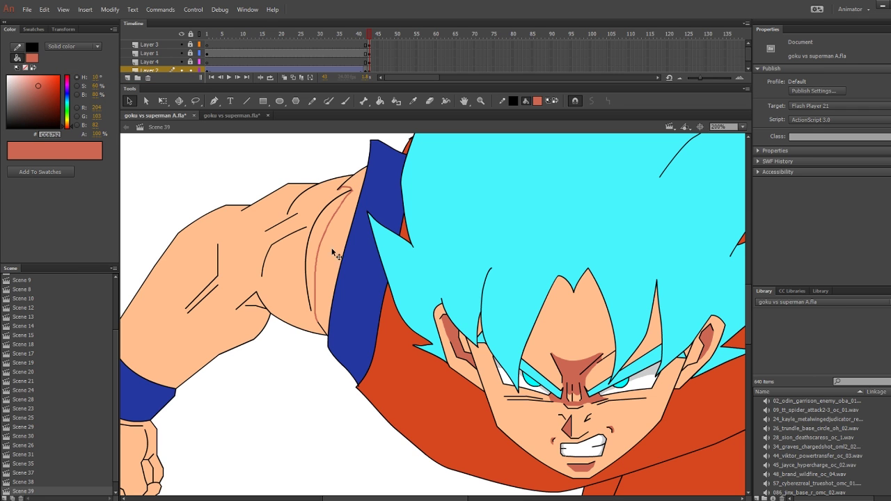
Fill the shadow area beside the left-hand sleeve with CC6752 and brush shadow edges along the upper-arm muscle lines
click(380, 100)
click(346, 222)
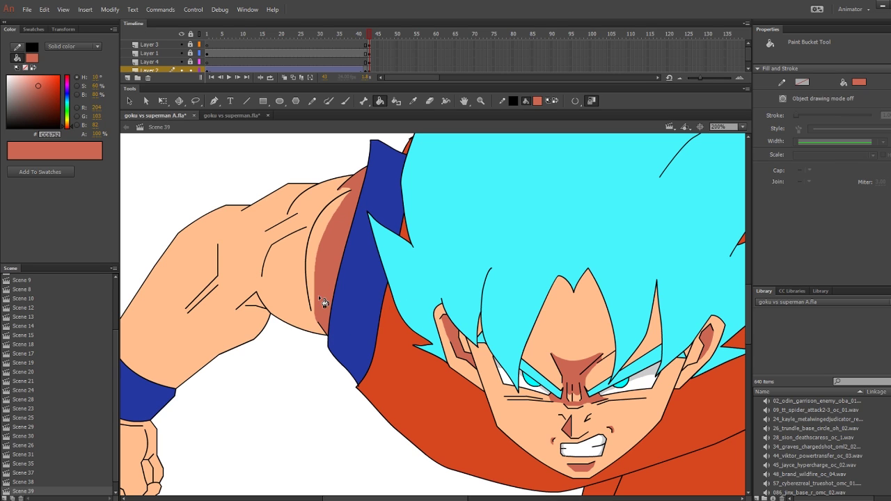
click(346, 102)
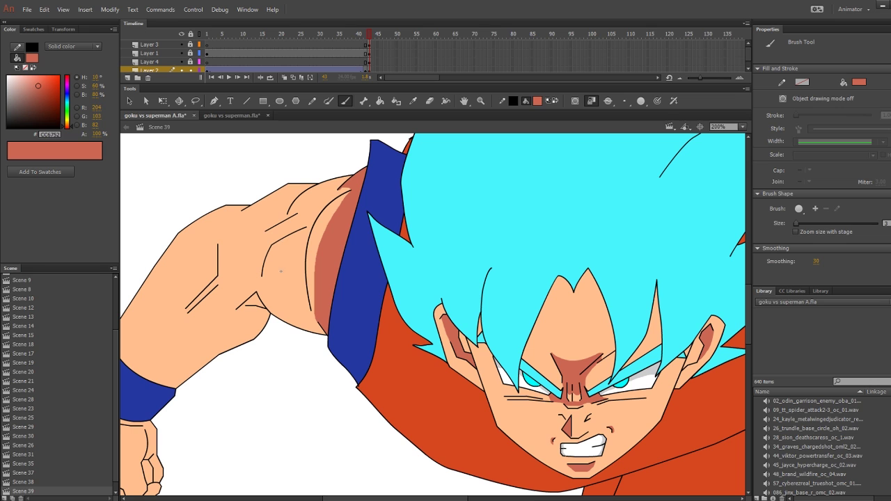
drag(272, 263, 308, 239)
mouse_move(323, 210)
mouse_down()
mouse_move(292, 211)
mouse_move(255, 234)
mouse_move(301, 229)
mouse_up()
drag(339, 188, 311, 210)
Brush a closed shadow outline along the underside of the left-hand forearm and undo the extra stroke on its outer side
drag(278, 279, 383, 241)
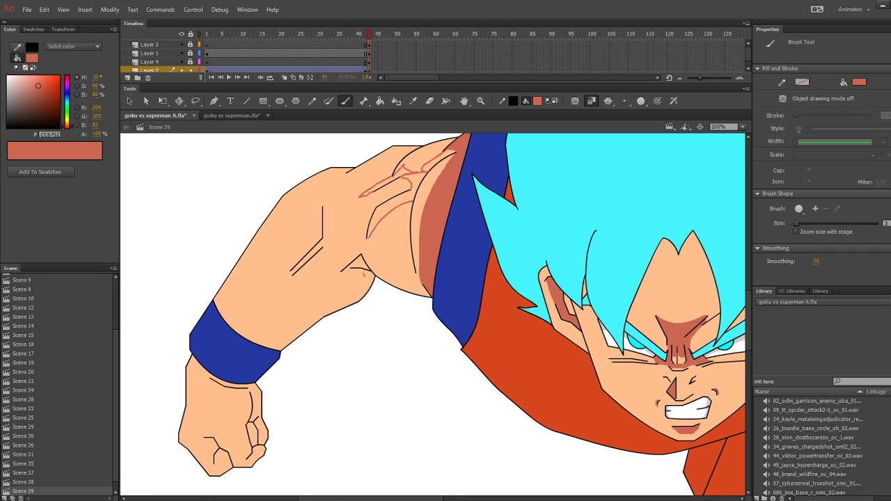
drag(353, 274, 277, 342)
drag(353, 273, 278, 342)
drag(327, 177, 239, 315)
key(ctrl+z)
Fill the outlined shadow areas on the left-hand upper arm and forearm underside with CC6752
key(k)
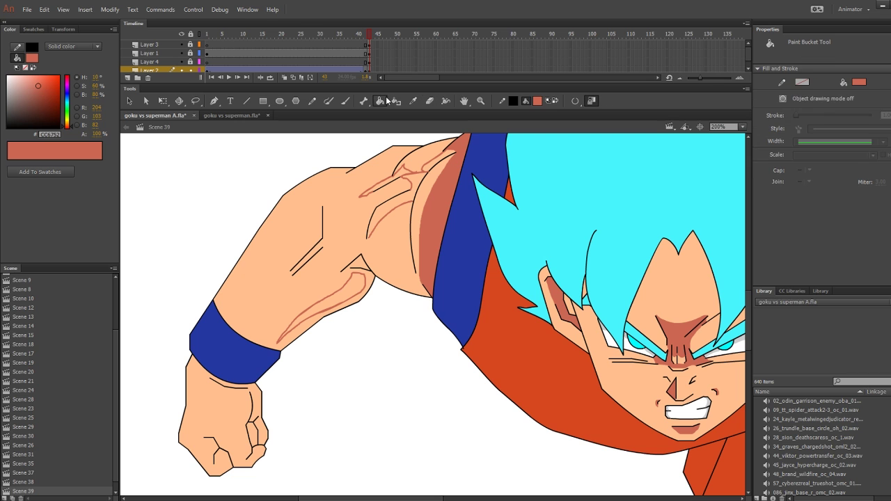
click(401, 209)
click(428, 164)
click(387, 191)
click(324, 301)
click(287, 337)
Brush a shadow outline along the outer side of the left-hand forearm and fill it with CC6752
drag(415, 265, 299, 260)
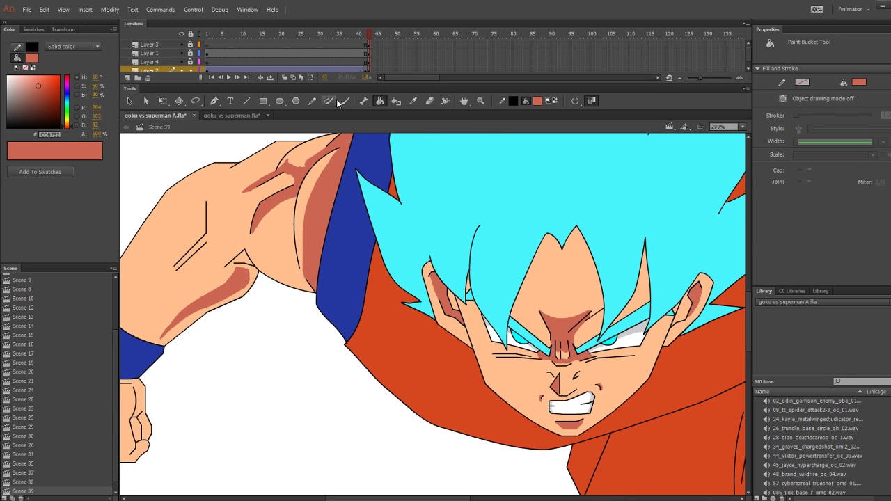
key(ctrl+minus)
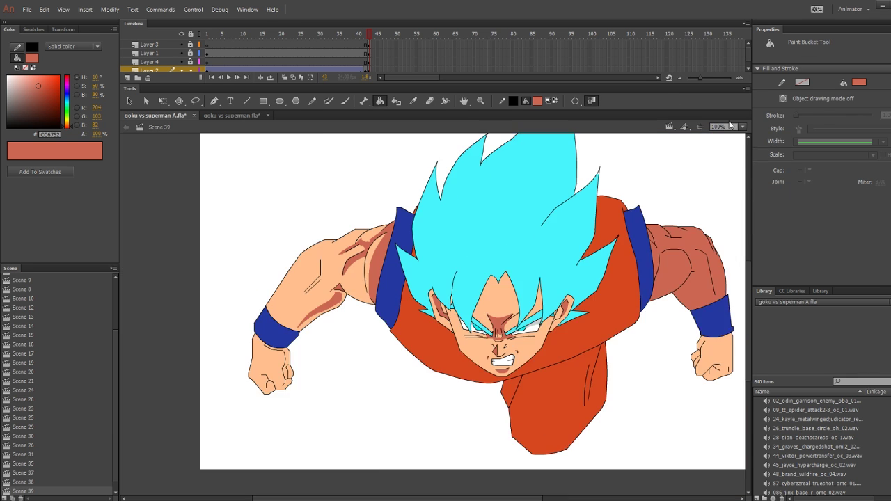
key(b)
drag(251, 279, 278, 259)
click(380, 101)
click(259, 271)
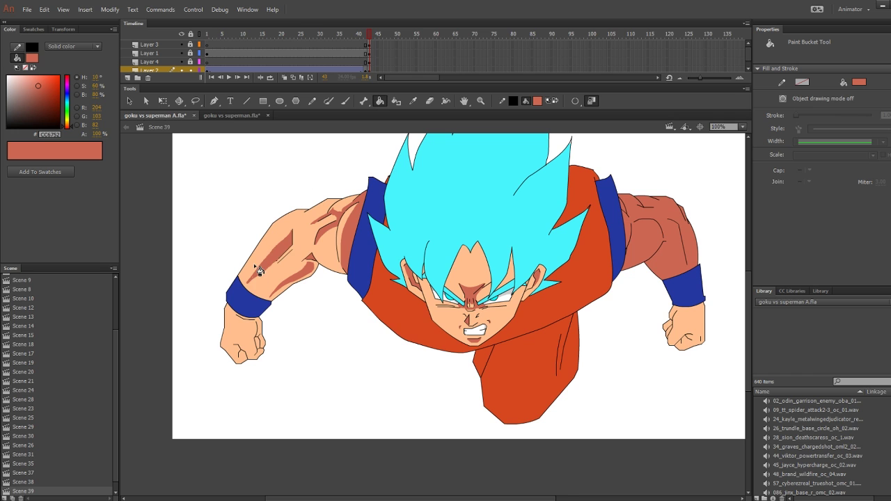
Brush small shadow edges beside the finger and thumb lines of the left-hand fist and fill them with CC6752
mouse_move(562, 376)
mouse_down()
mouse_move(522, 379)
mouse_move(589, 361)
mouse_up()
click(741, 127)
click(721, 208)
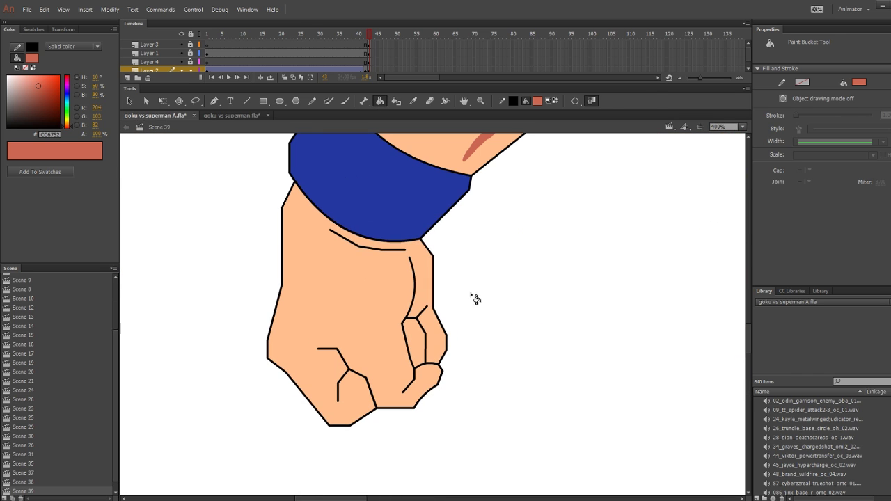
key(b)
drag(411, 260, 428, 307)
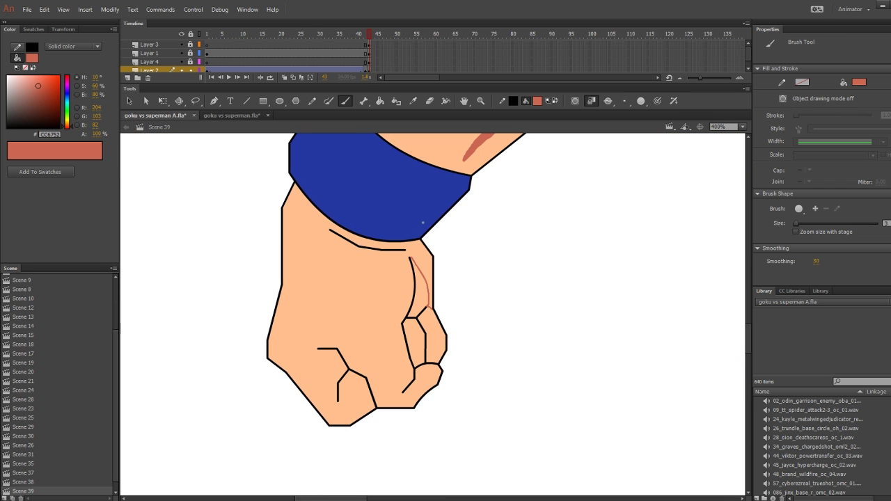
drag(319, 350, 338, 394)
click(380, 102)
click(423, 287)
click(340, 367)
Select the dark fill of the right-hand arm, sample the skin colour FFBF8E from the fist, and clear the selection
mouse_move(613, 230)
mouse_down()
mouse_move(192, 338)
mouse_move(126, 334)
mouse_up()
drag(703, 216, 105, 362)
drag(330, 306, 568, 247)
click(742, 127)
click(744, 193)
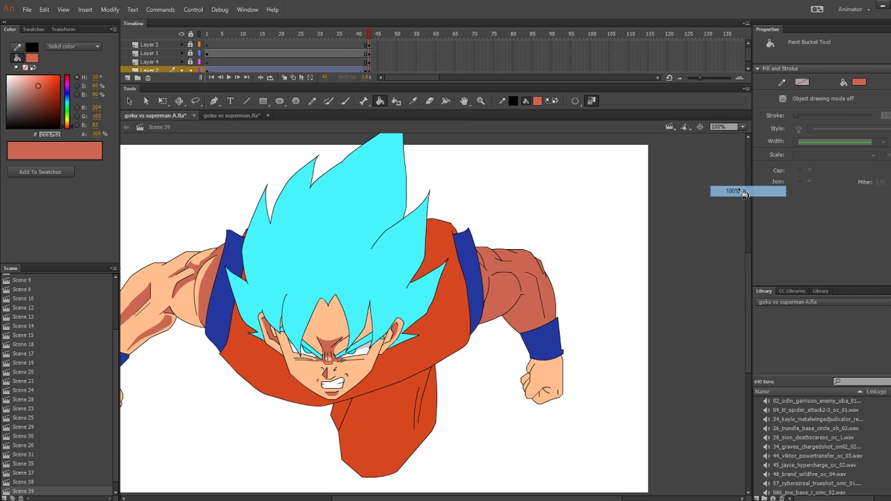
key(v)
click(505, 268)
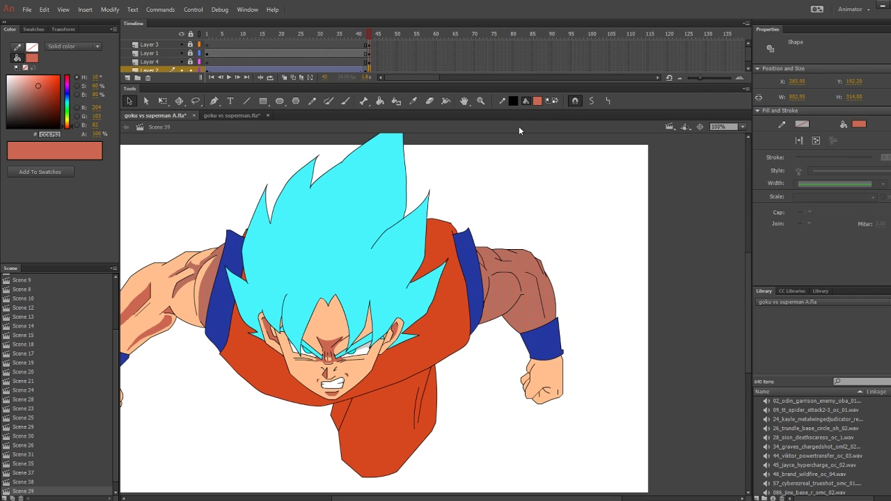
key(i)
click(547, 380)
key(ctrl+z)
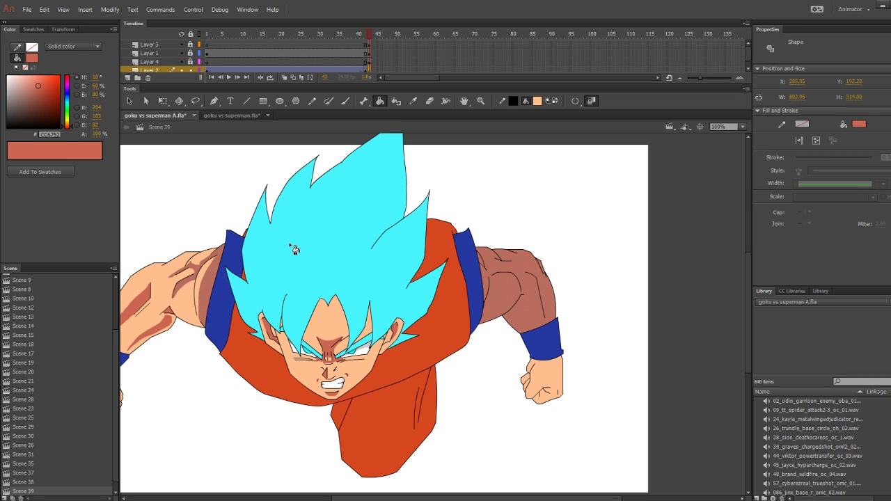
key(ctrl+shift+a)
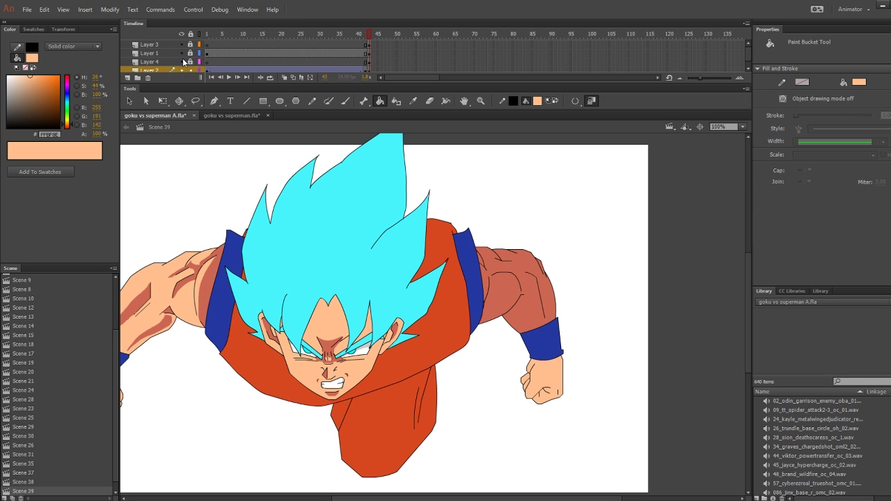
With Layers 4, 1 and 3 hidden, divide the torso with a vertical line and fill the right-hand arm side with FFBF8E
drag(181, 61, 181, 44)
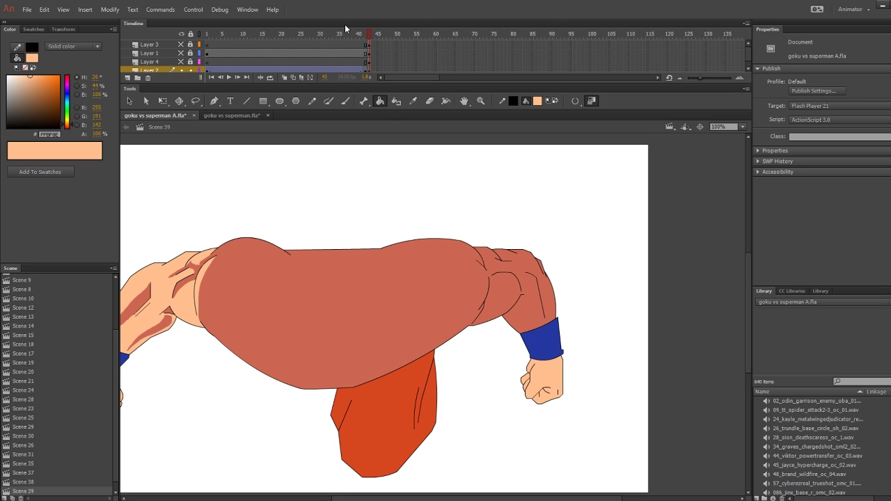
click(248, 100)
drag(438, 239, 441, 343)
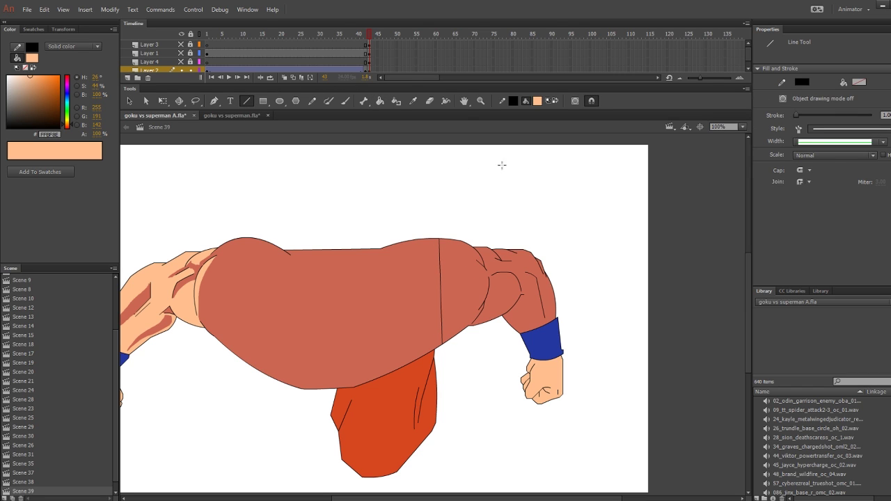
click(381, 100)
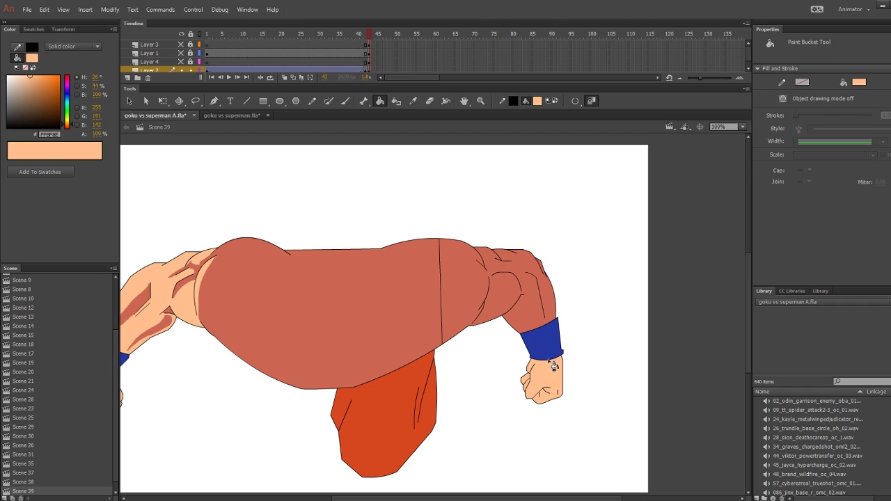
click(551, 314)
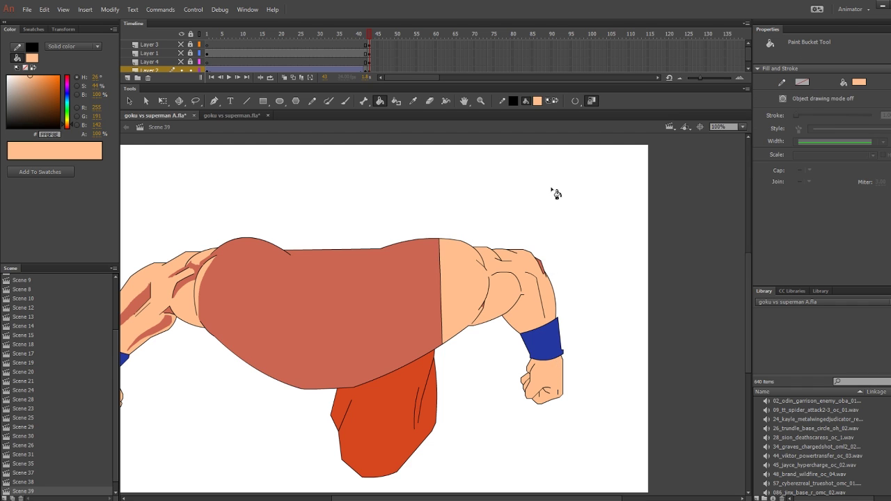
Sample the shadow colour CC6752 from the left-hand arm and show the shirt on Layer 4 again
click(413, 100)
click(195, 273)
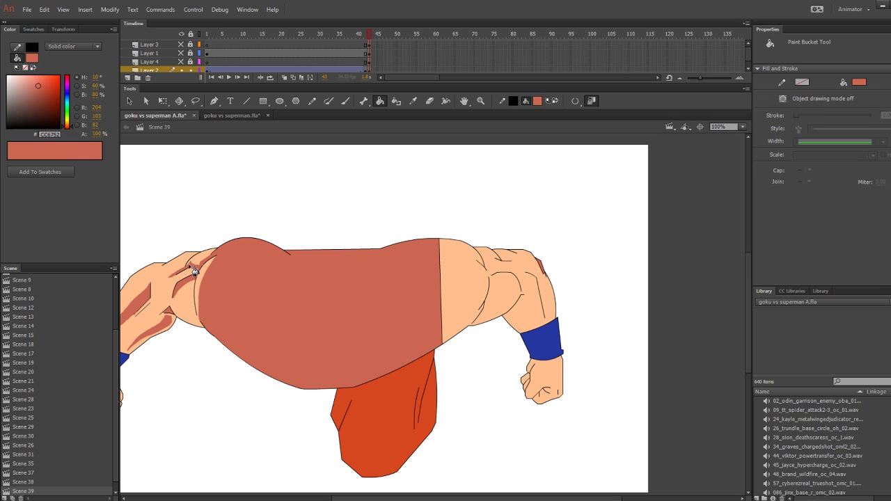
click(181, 63)
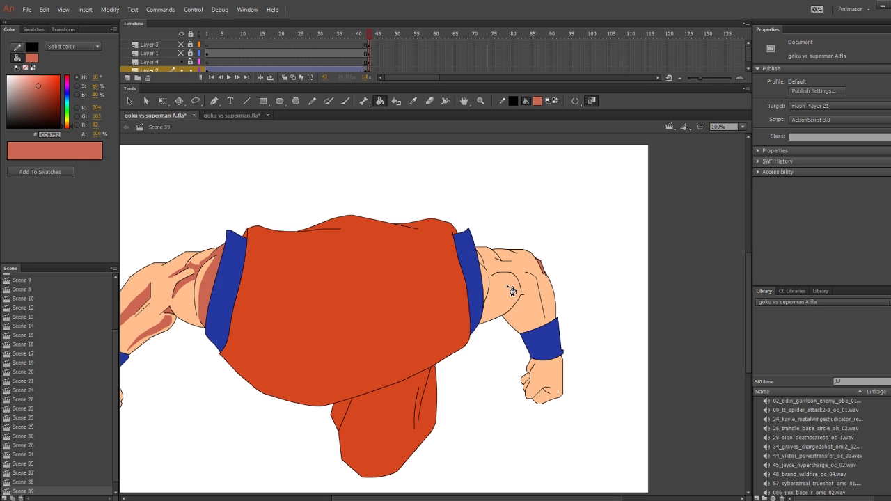
Brush shadow edges along the muscle lines of the right-hand arm and on its fist, and fill the enclosed areas with CC6752
click(742, 126)
click(725, 204)
key(b)
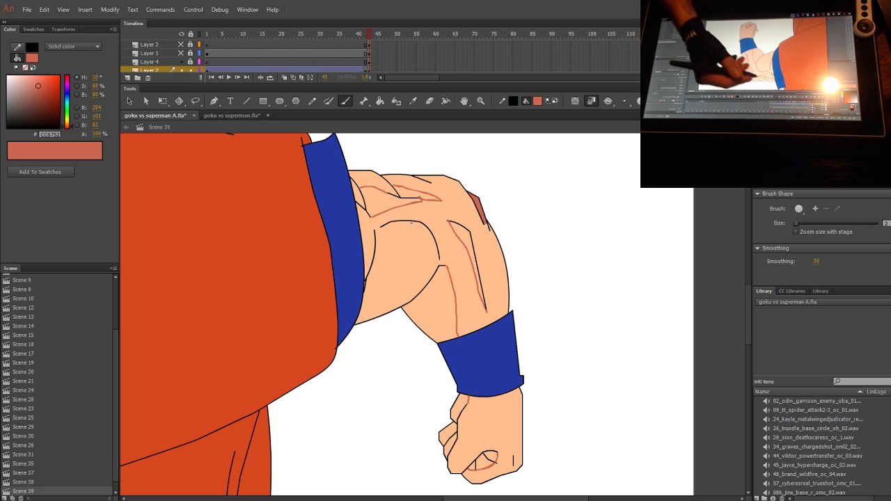
click(379, 101)
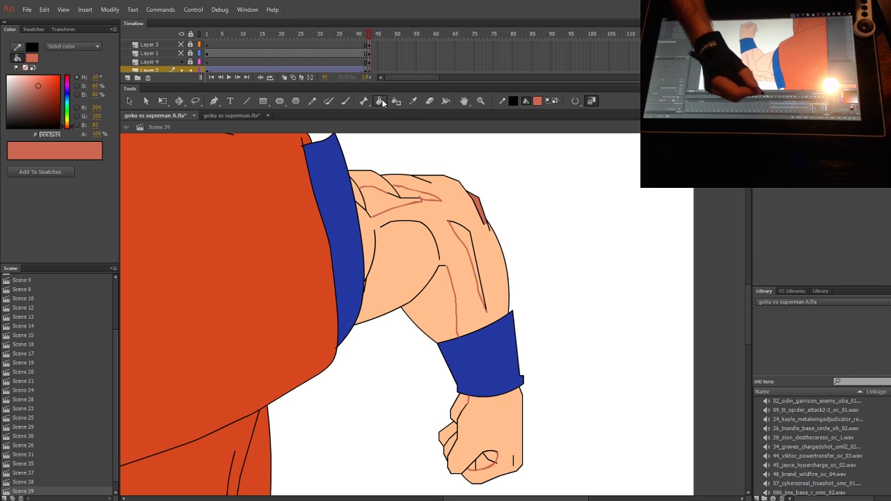
click(393, 203)
click(426, 201)
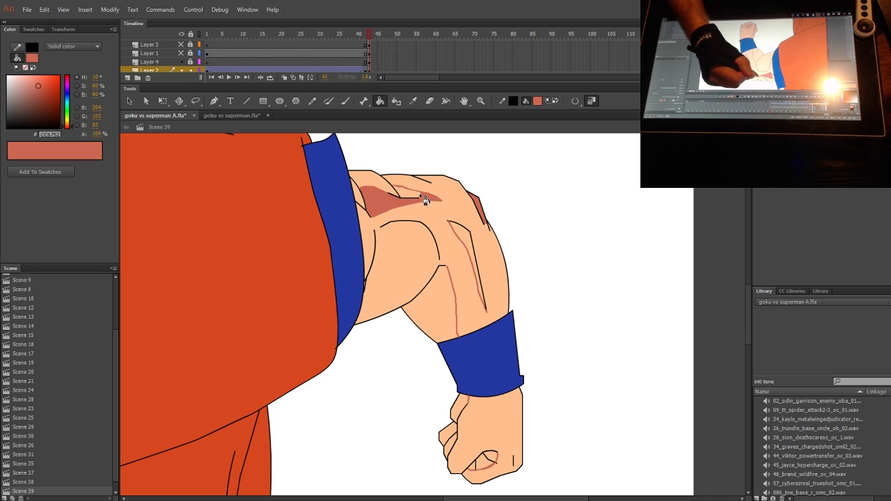
click(416, 197)
click(477, 269)
click(444, 309)
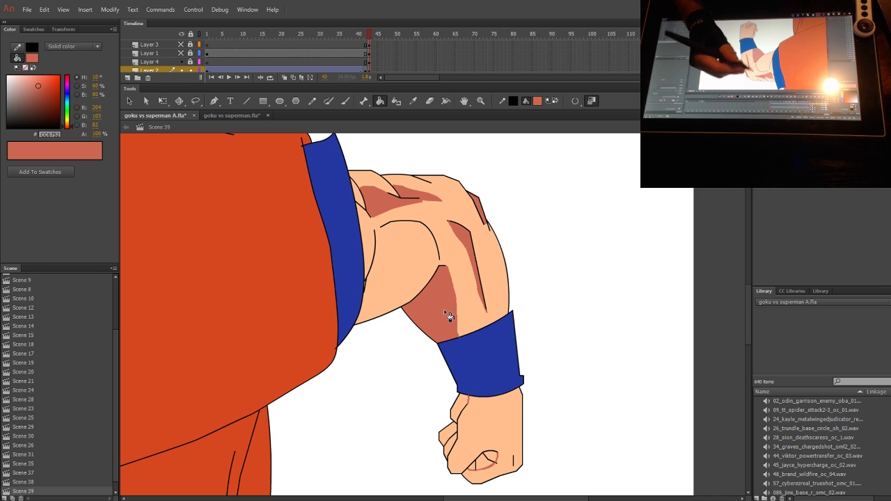
click(471, 411)
click(480, 465)
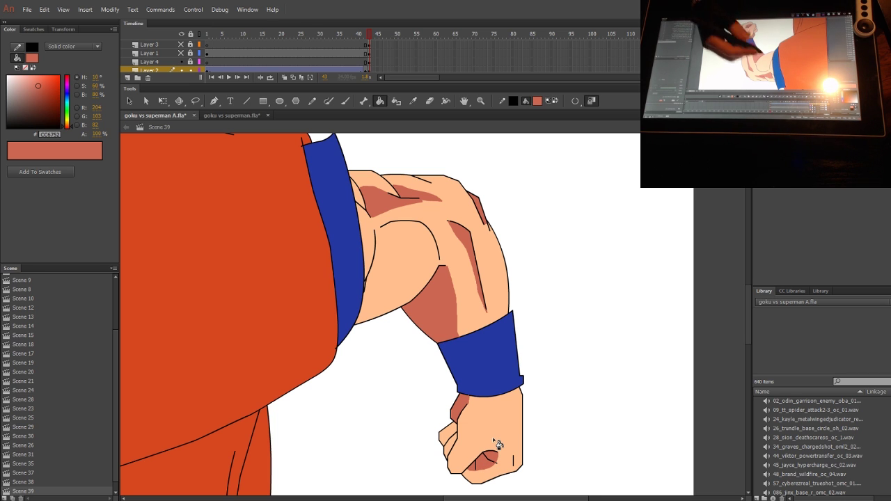
Brush curved shadow edges across the rounded muscle and underside of the right-hand upper arm and fill both areas with CC6752
click(347, 102)
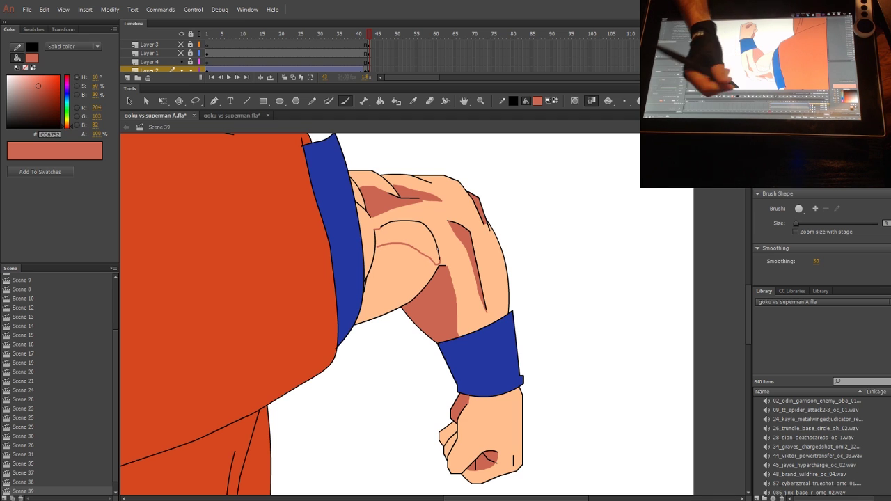
click(381, 101)
click(418, 244)
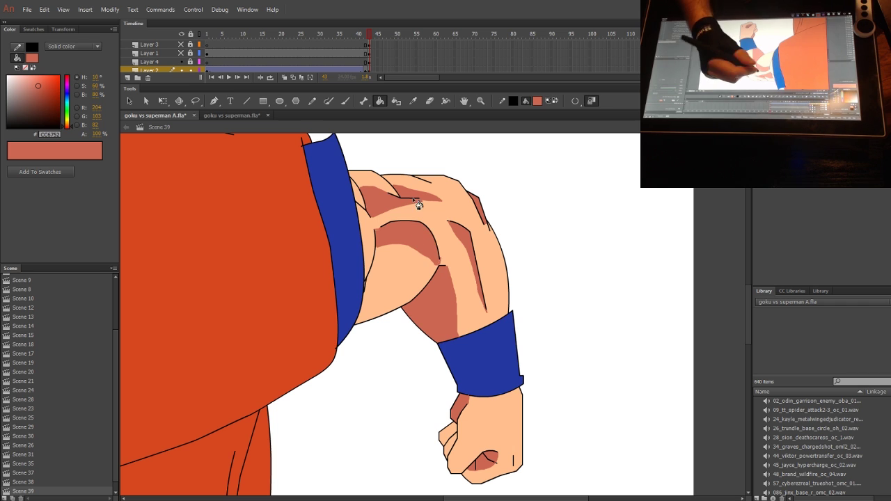
click(346, 102)
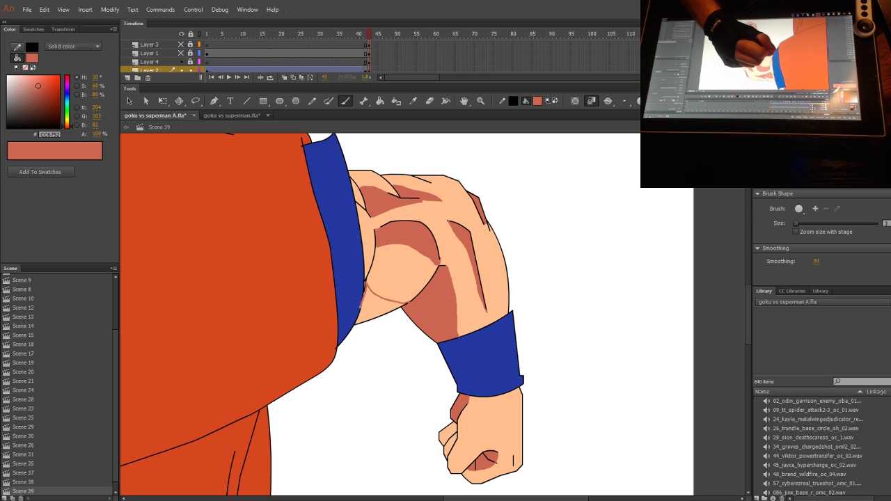
drag(360, 305, 356, 319)
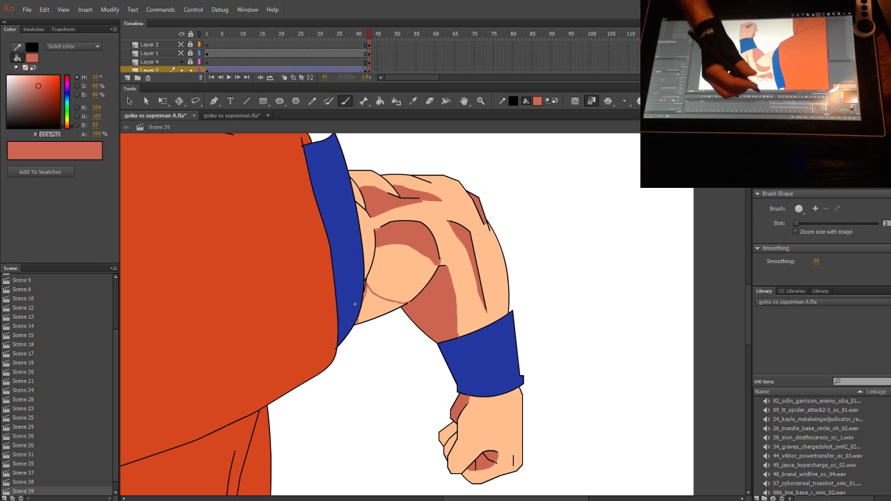
click(380, 101)
click(373, 301)
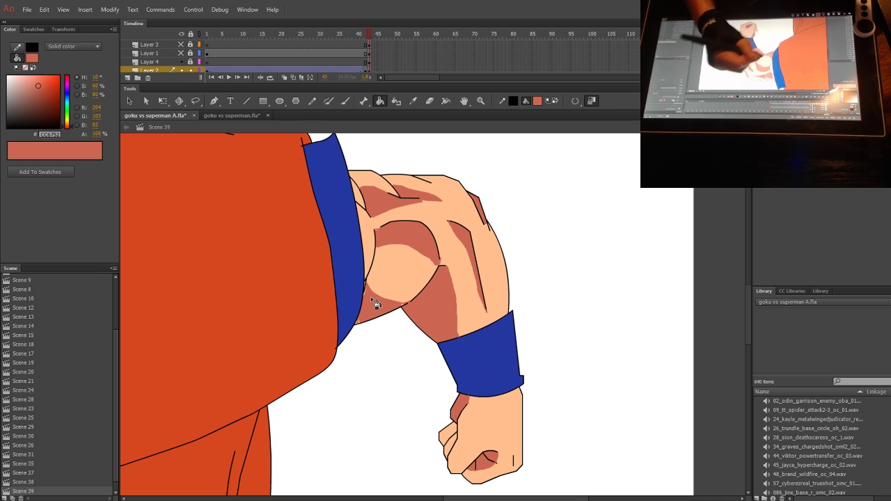
click(345, 101)
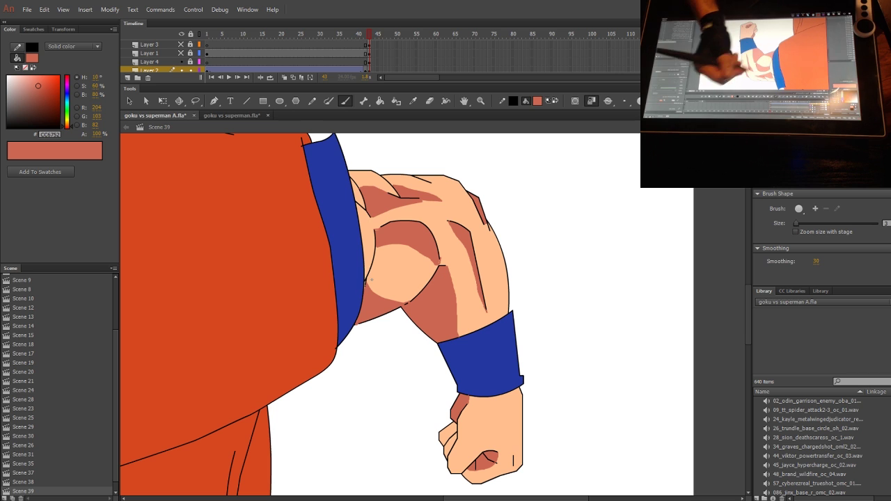
Sample the dark blue 0B1554 from the sleeve edge in goku vs superman.fla and return to Scene 39 of goku vs superman A.fla
click(743, 127)
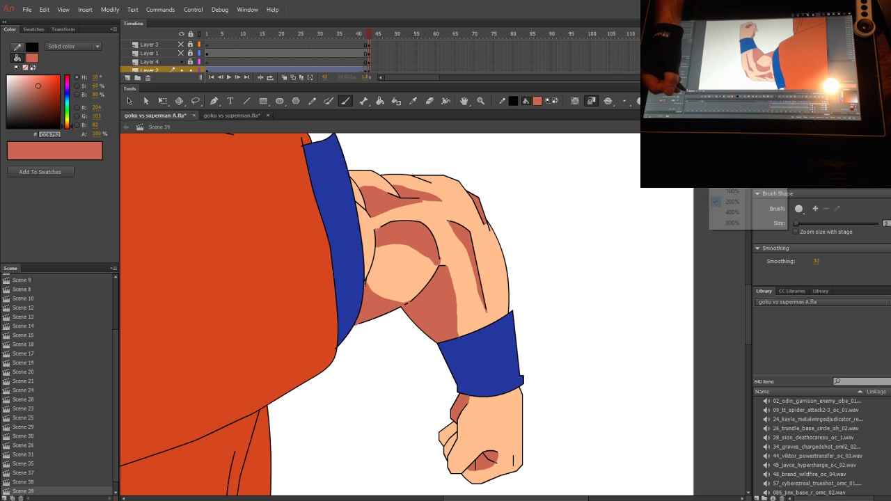
click(732, 191)
mouse_move(496, 266)
mouse_down()
mouse_move(577, 263)
mouse_move(523, 278)
mouse_up()
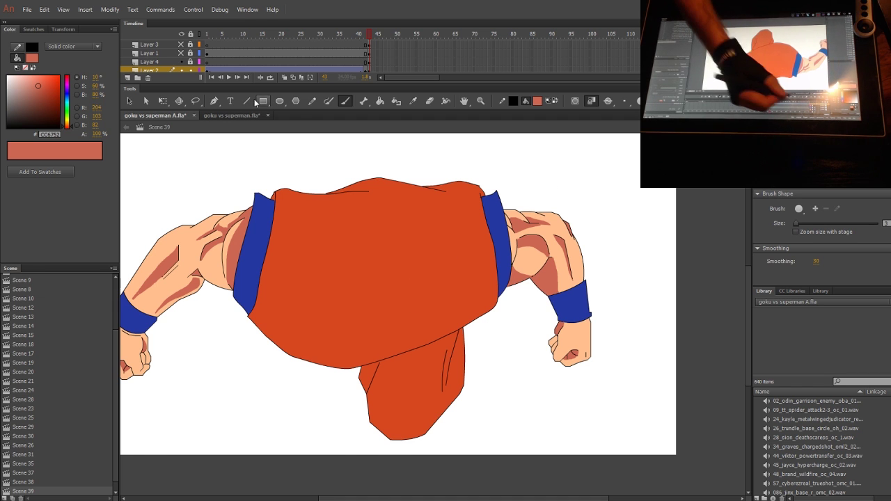
click(232, 112)
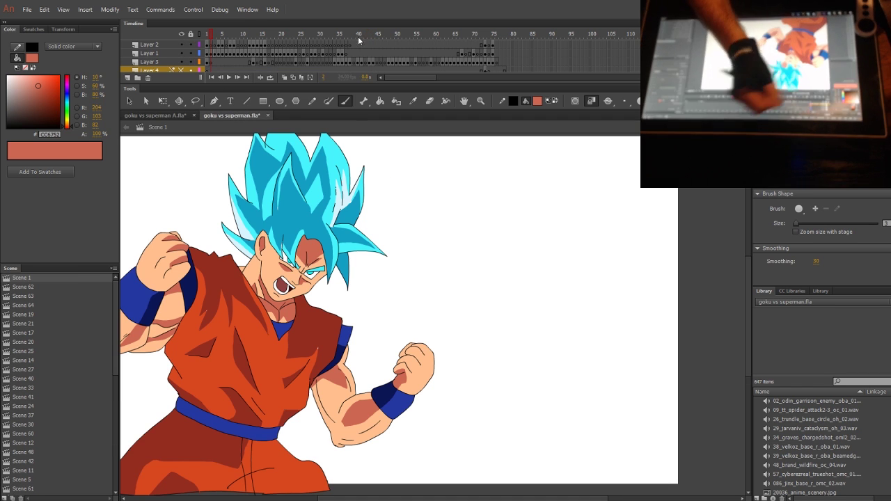
click(417, 101)
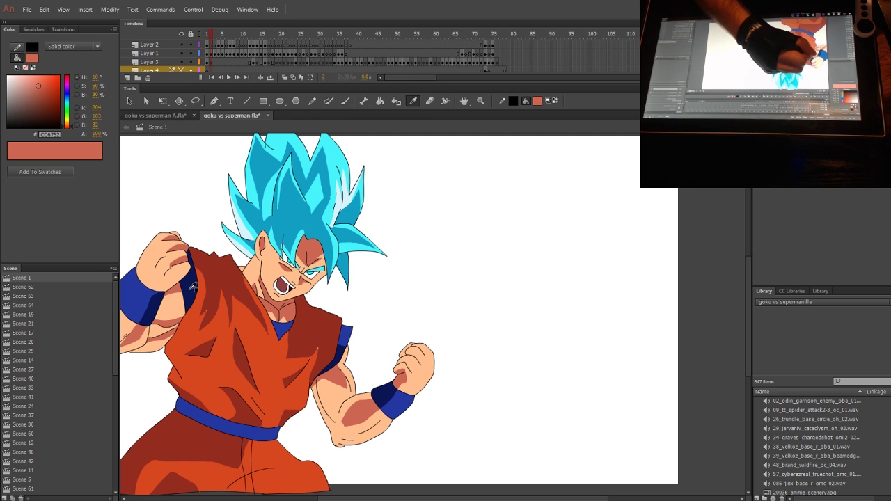
click(194, 279)
click(165, 117)
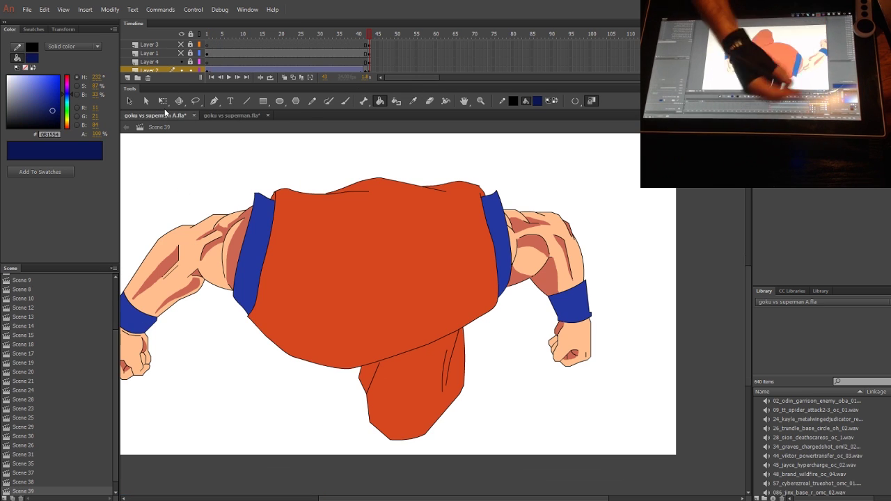
Brush a shadow edge down each blue wristband and fill the inner part of both with 0B1554
drag(275, 304, 303, 289)
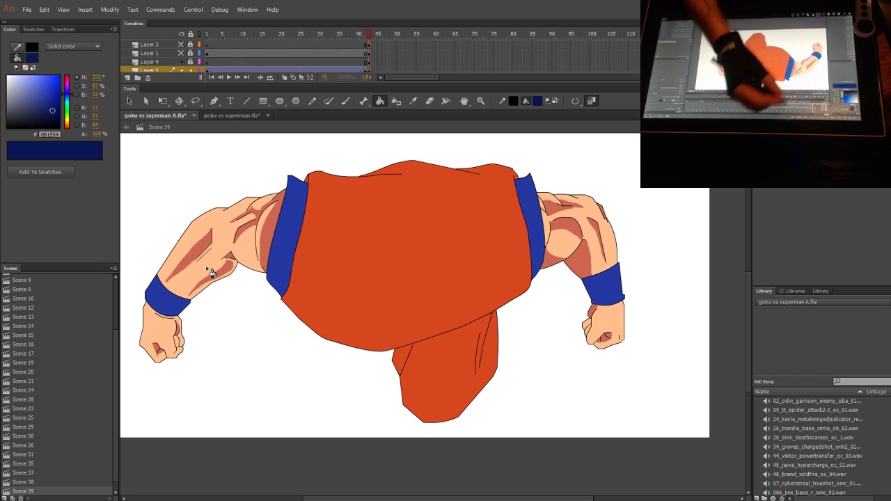
click(346, 100)
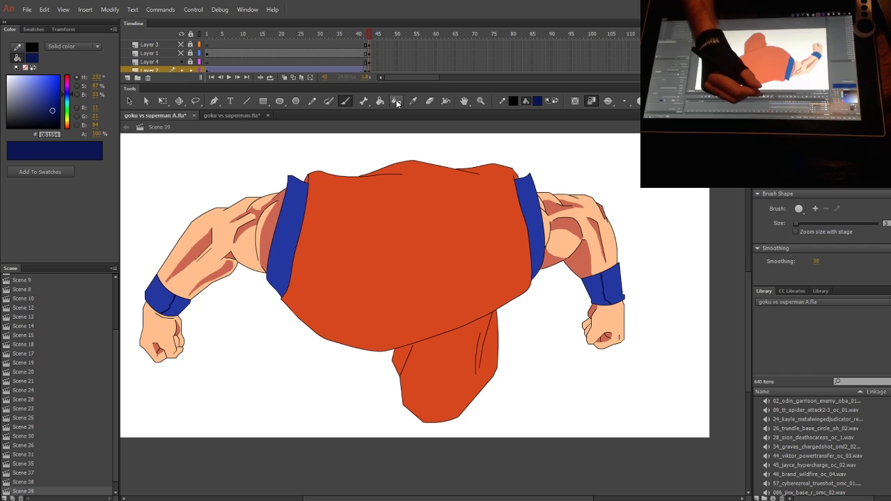
key(k)
click(180, 308)
click(604, 296)
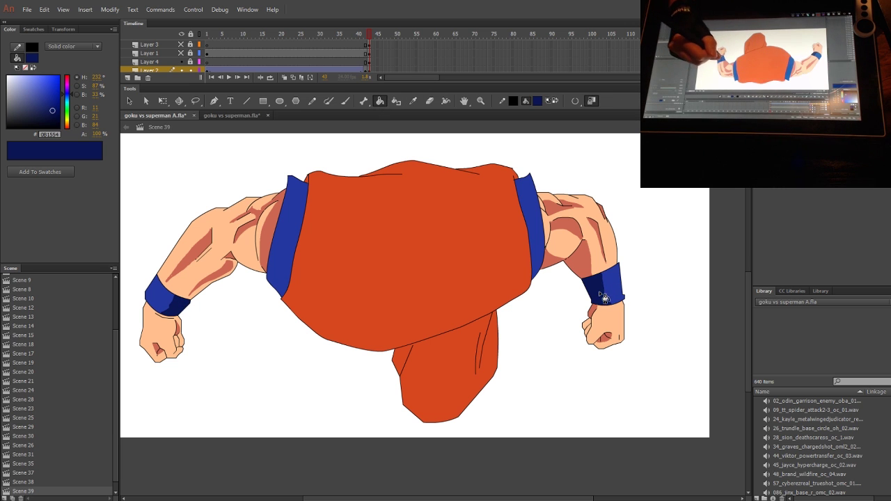
Unlock the shirt on Layer 4, brush a jagged edge across each blue sleeve band, and fill the lower parts with 0B1554
drag(527, 180, 508, 190)
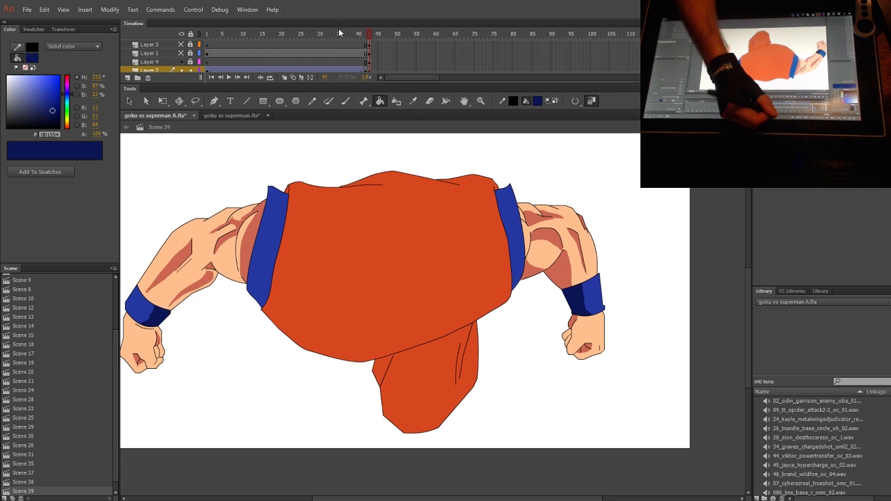
click(191, 62)
click(368, 62)
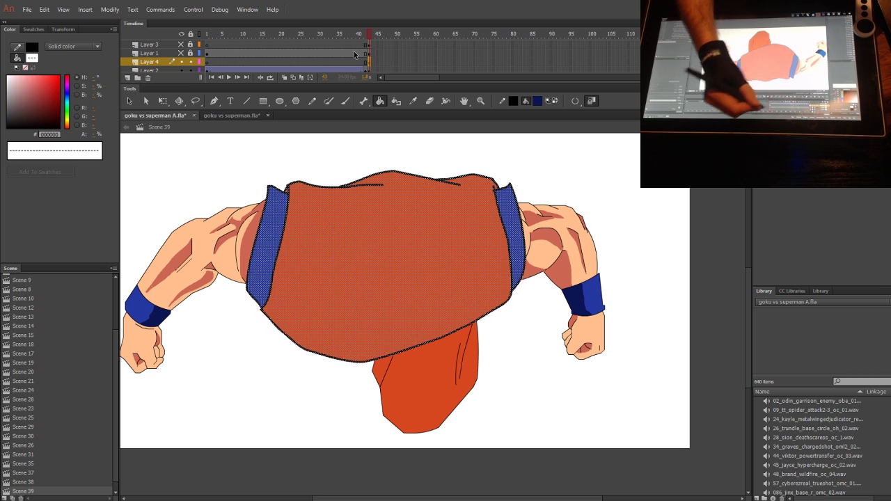
click(345, 101)
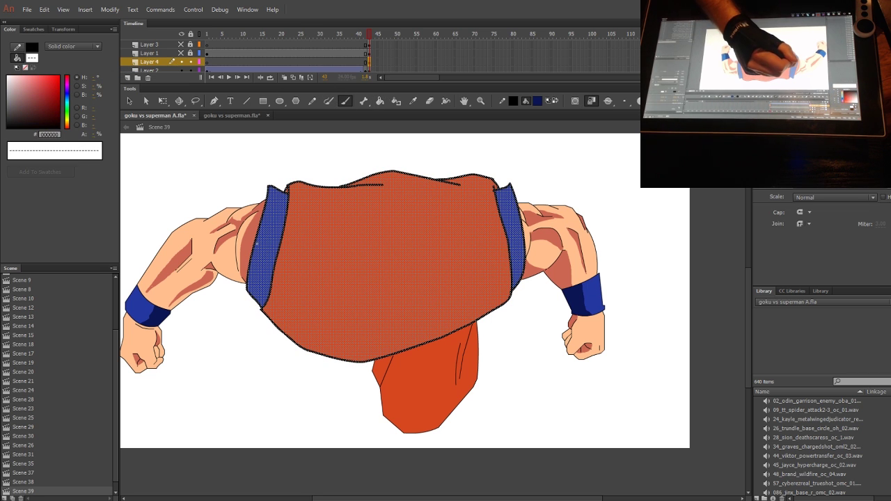
key(ctrl+shift+a)
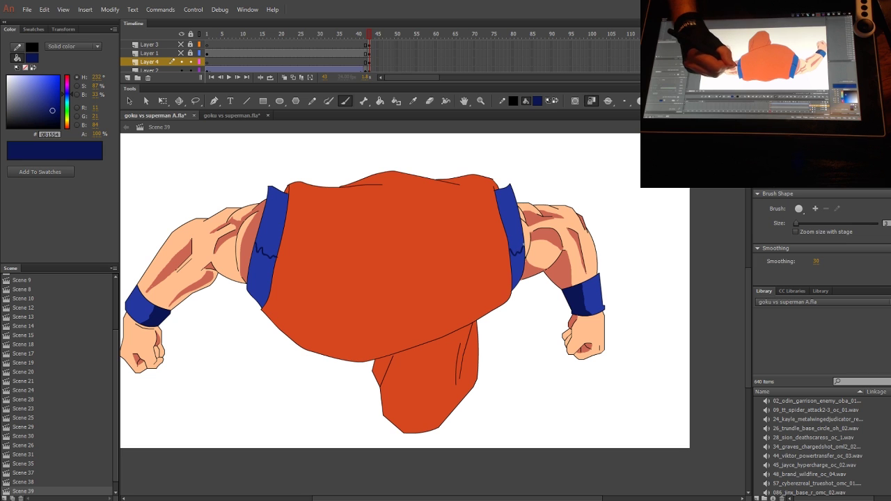
click(380, 101)
click(264, 260)
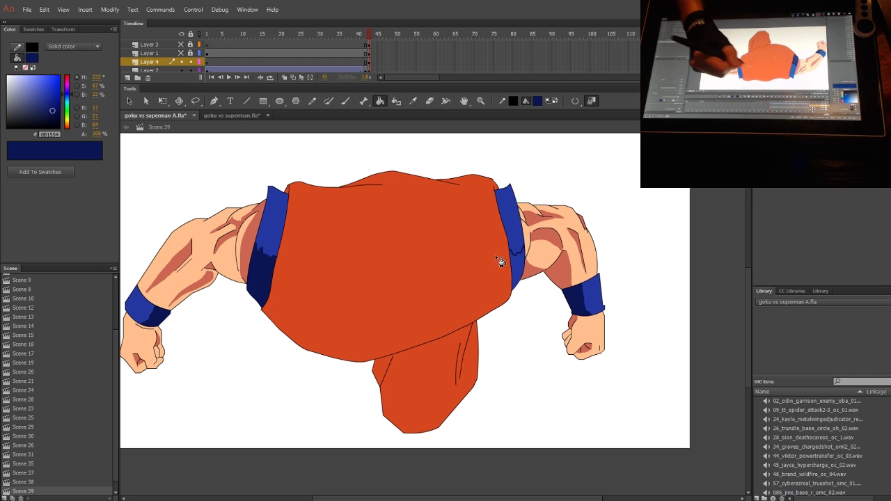
click(524, 263)
Brush a jagged edge near the top of each blue sleeve band and fill the upper ends with 0B1554
scroll(532, 250, left, 1)
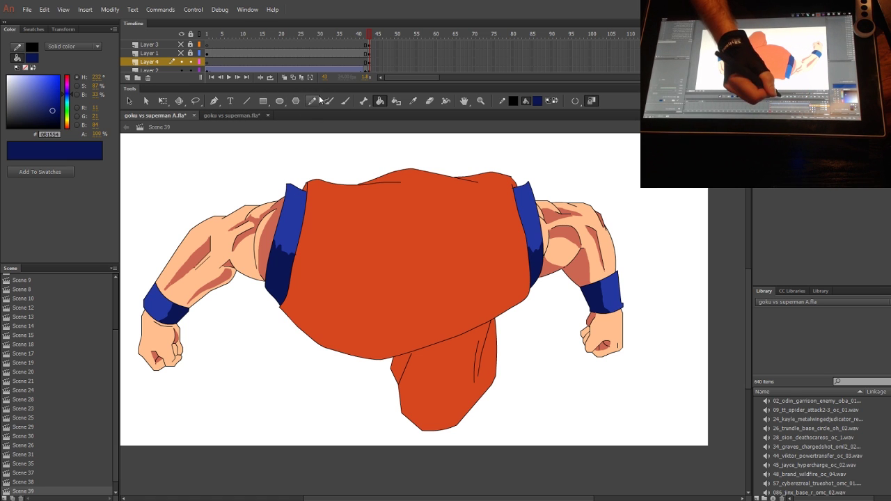
click(345, 101)
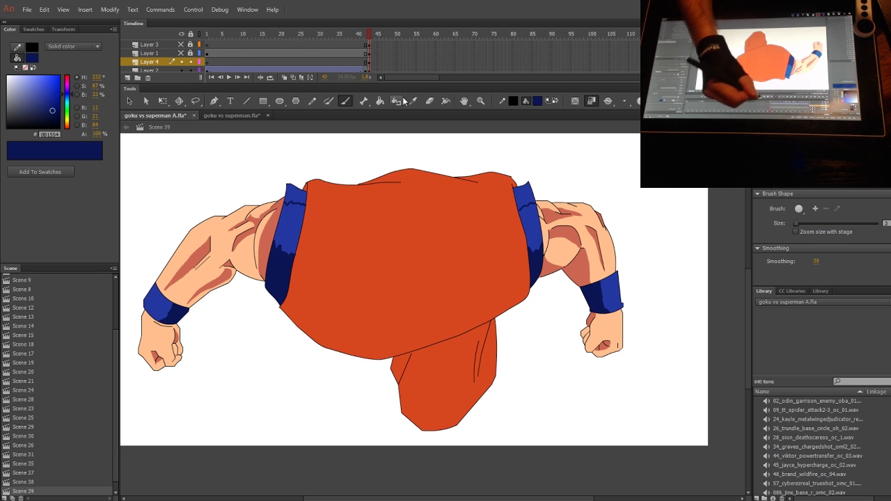
click(380, 101)
click(525, 206)
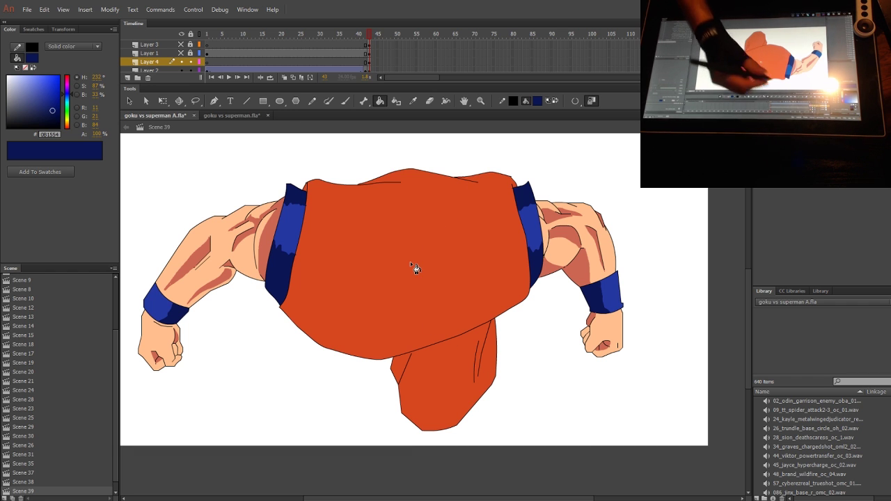
Sample the dark red shirt shadow 932C20 from goku vs superman.fla and return to Scene 39 of goku vs superman A.fla
click(230, 115)
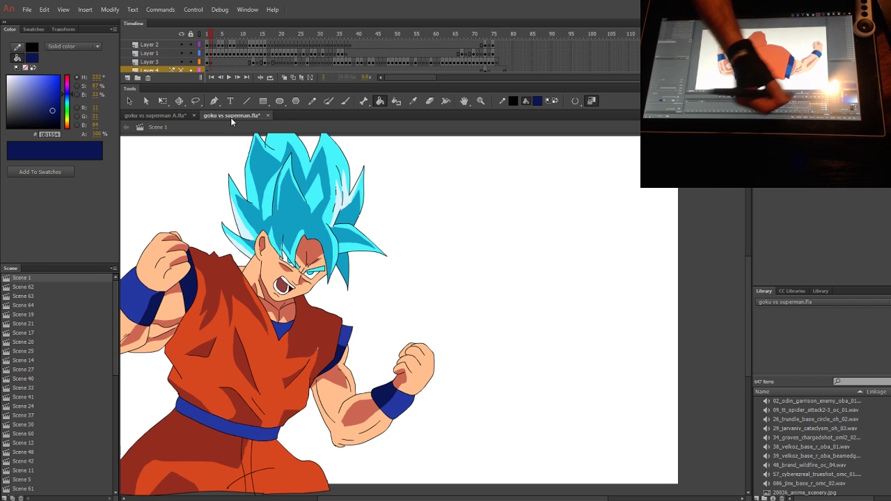
click(413, 101)
click(225, 261)
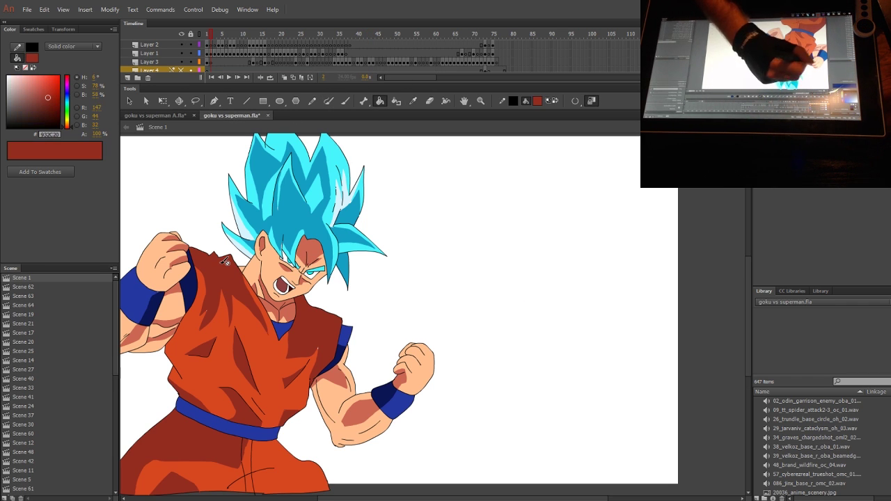
click(175, 113)
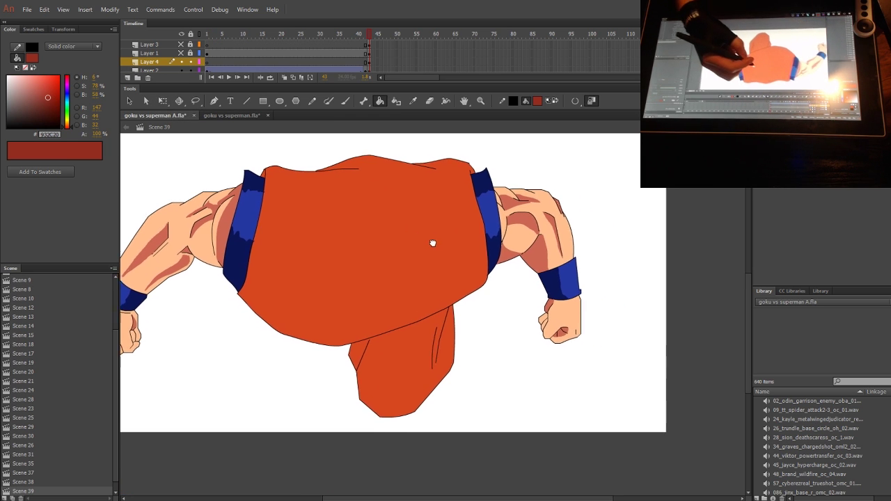
Show the head on Layer 1 and the hair on Layer 3, and lock the shirt on Layer 4 with the brush ready
click(181, 53)
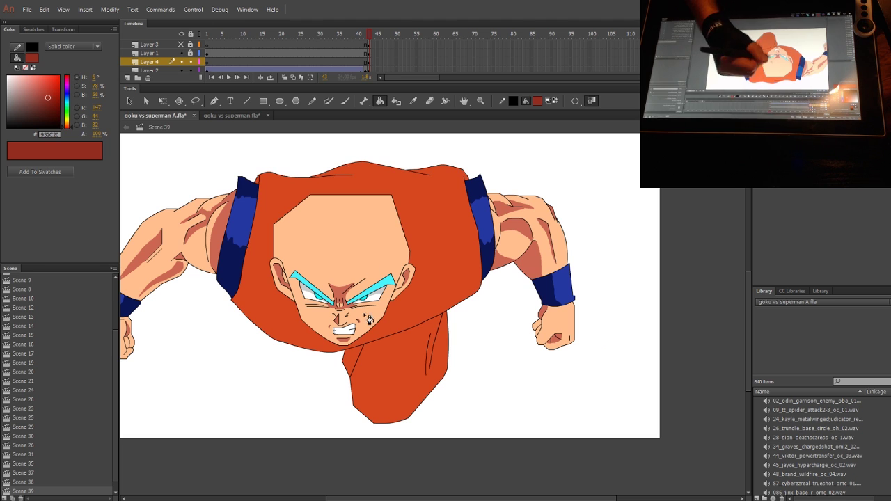
click(182, 45)
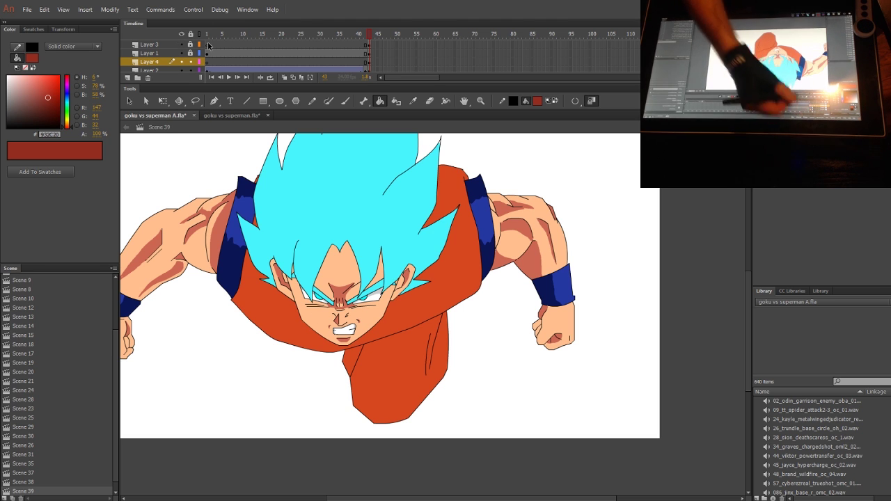
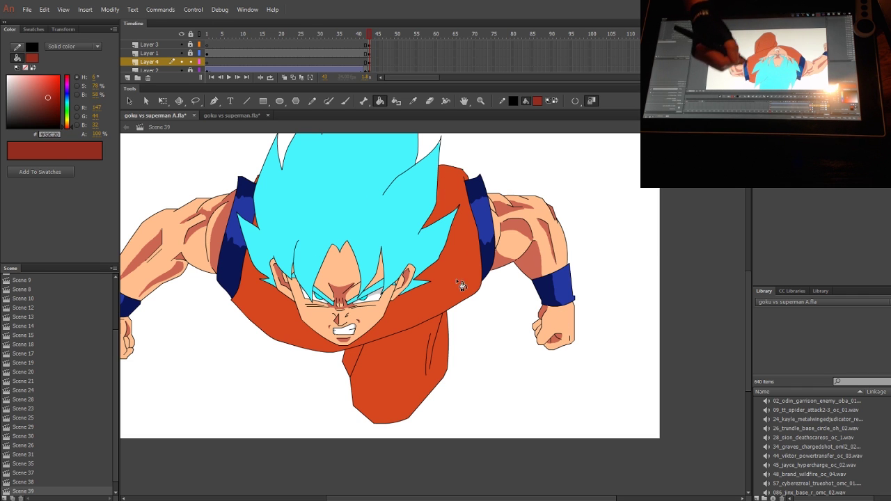
click(348, 101)
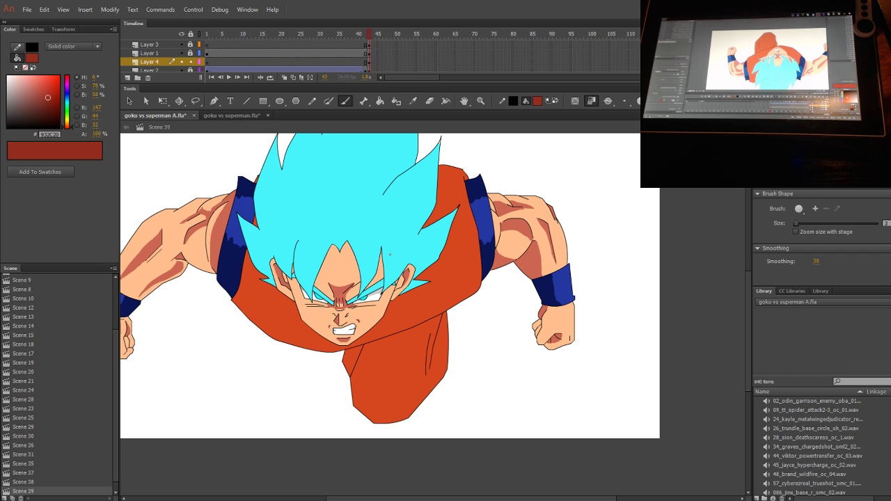
click(190, 62)
click(191, 54)
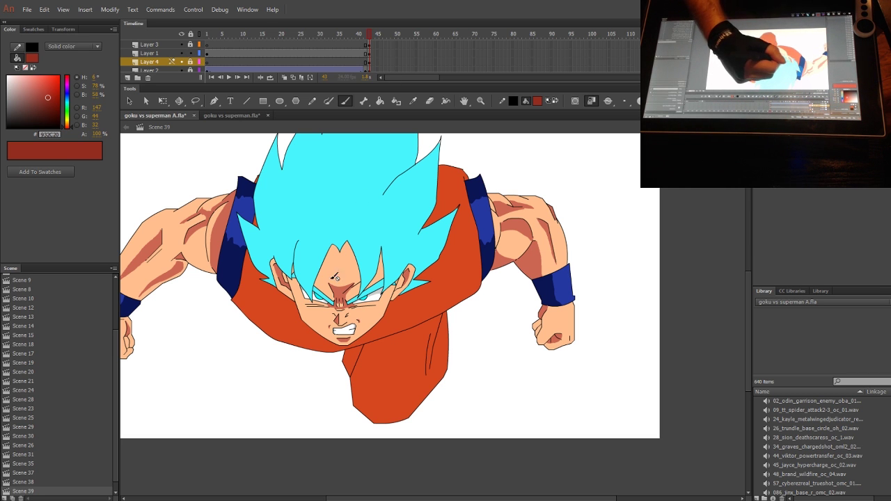
Try outlining a small bare neck area on each side of the face on Layer 1 and filling both with CC6752
click(369, 53)
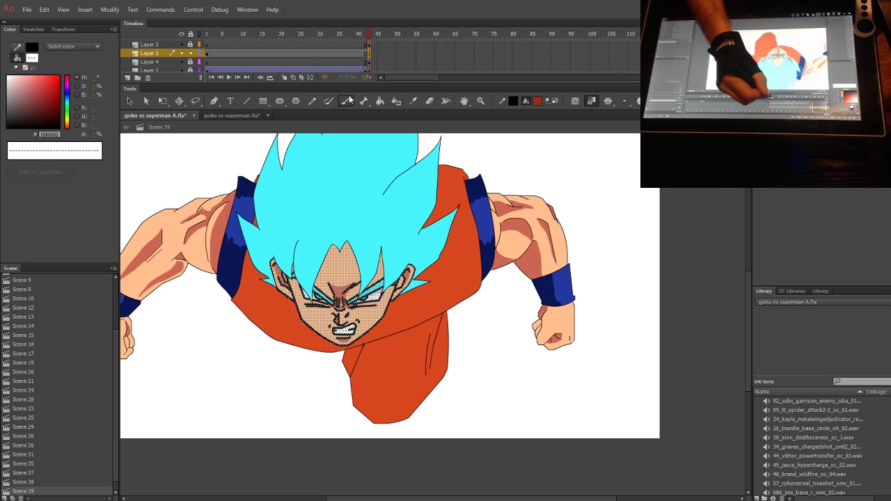
click(312, 101)
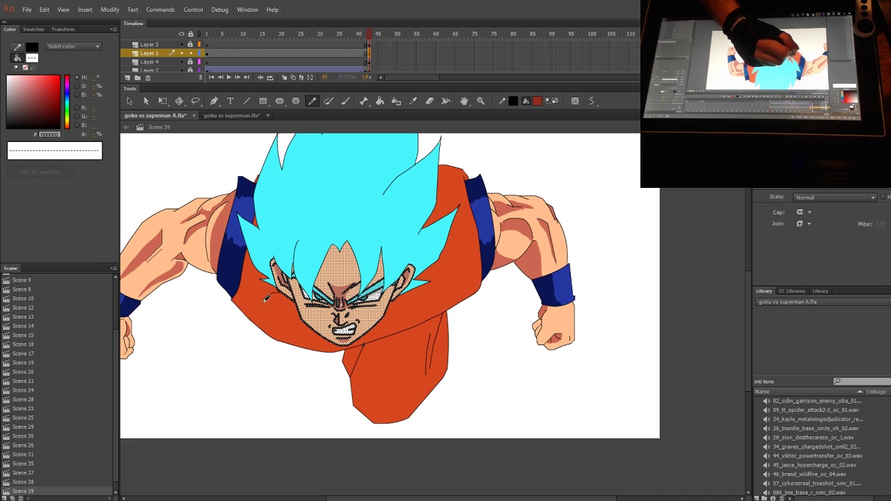
click(315, 329)
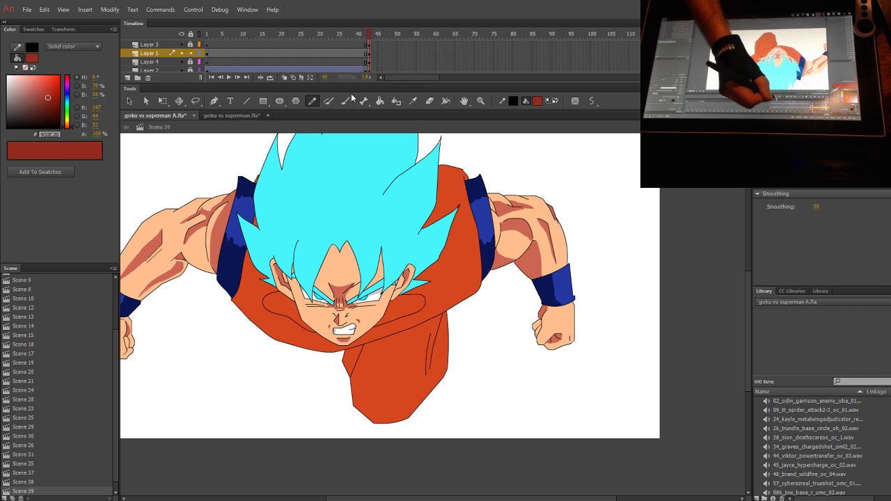
click(413, 101)
click(344, 292)
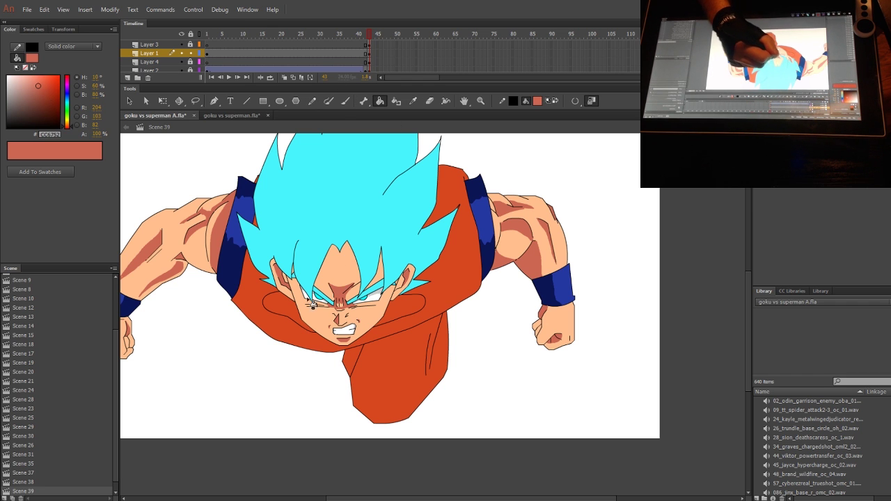
click(390, 300)
drag(422, 323, 400, 270)
click(744, 128)
click(730, 179)
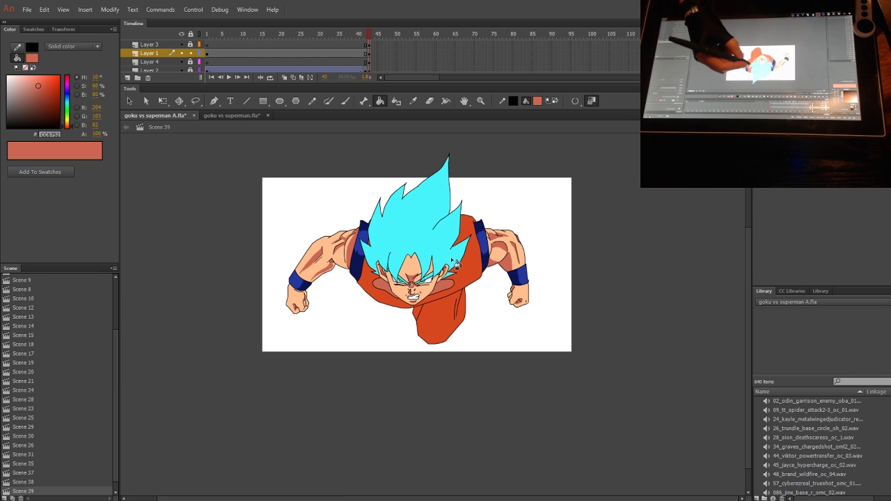
drag(431, 293, 431, 331)
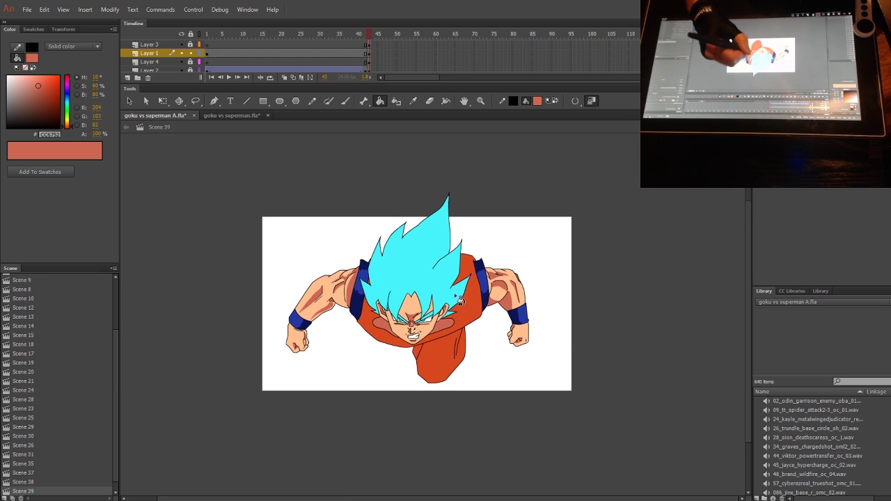
key(ctrl+a)
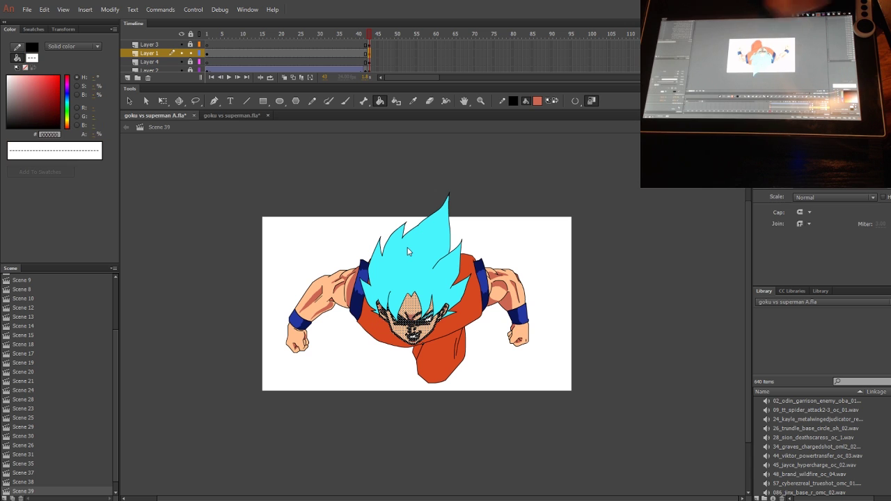
Draw a wide curved neckline over the orange shirt on each side of the face on Layer 1, meeting near the chin
click(743, 127)
click(735, 202)
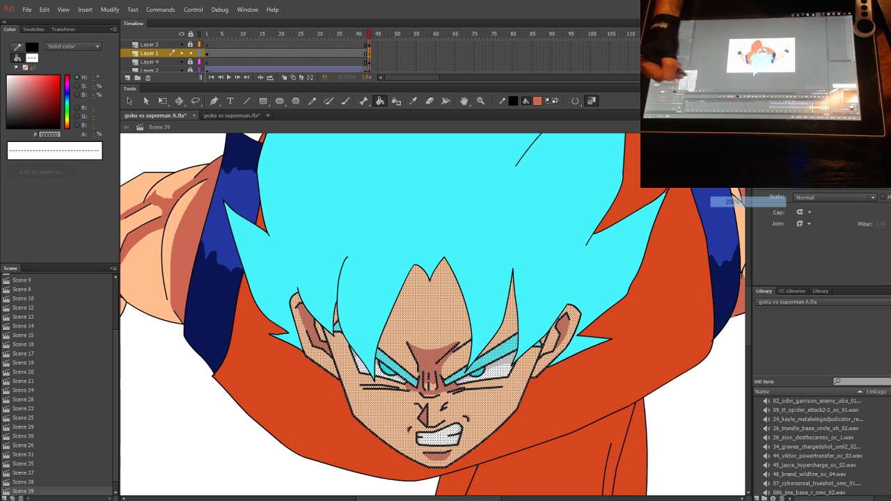
drag(458, 279, 447, 256)
key(v)
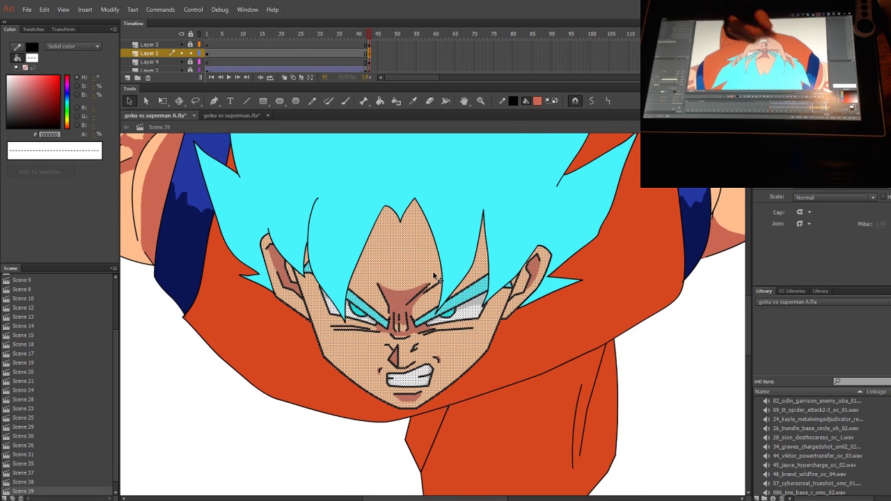
click(353, 438)
drag(394, 369, 334, 388)
drag(411, 337, 404, 334)
click(312, 101)
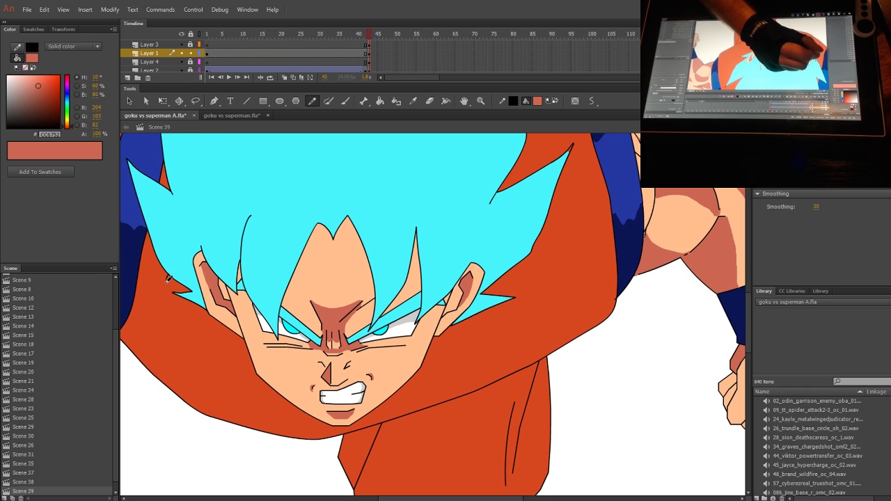
mouse_move(167, 276)
mouse_down()
mouse_move(174, 334)
mouse_move(224, 375)
mouse_up()
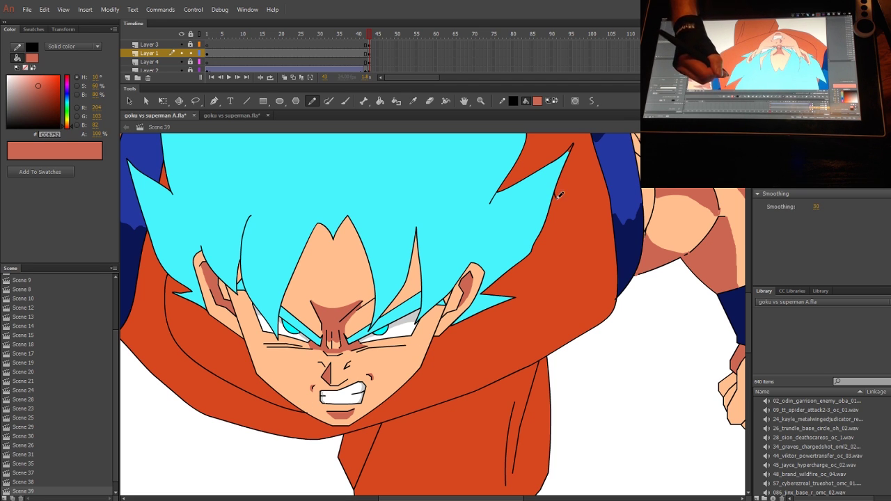
mouse_move(559, 196)
mouse_down()
mouse_move(564, 236)
mouse_move(553, 293)
mouse_up()
drag(460, 373, 374, 408)
Hide the hair on Layer 3 and extend the upper ends of both neckline curves until they close against the head
click(724, 127)
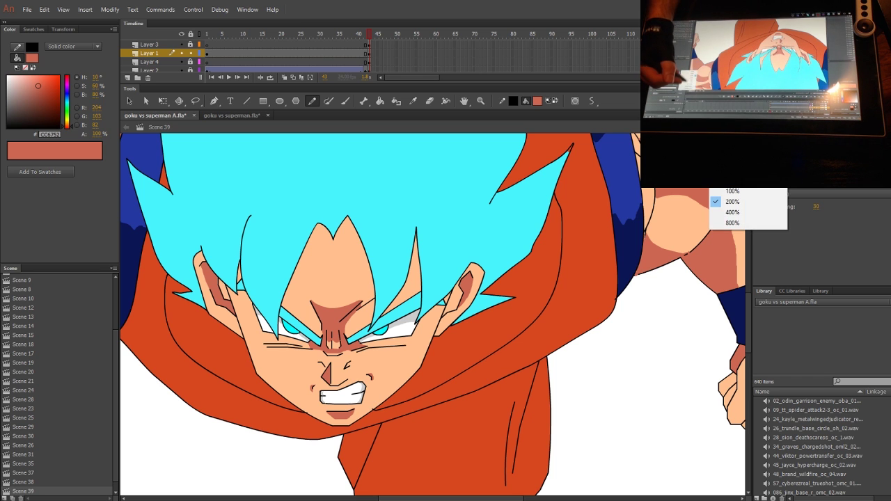
click(738, 209)
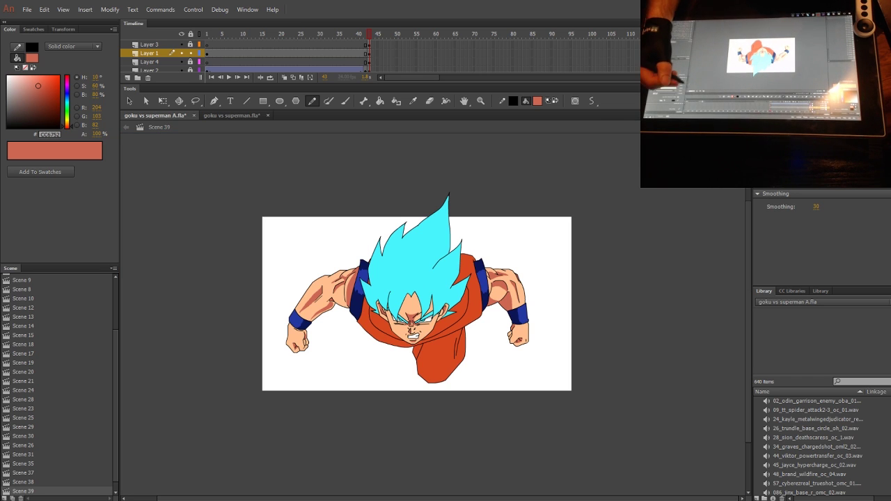
click(724, 126)
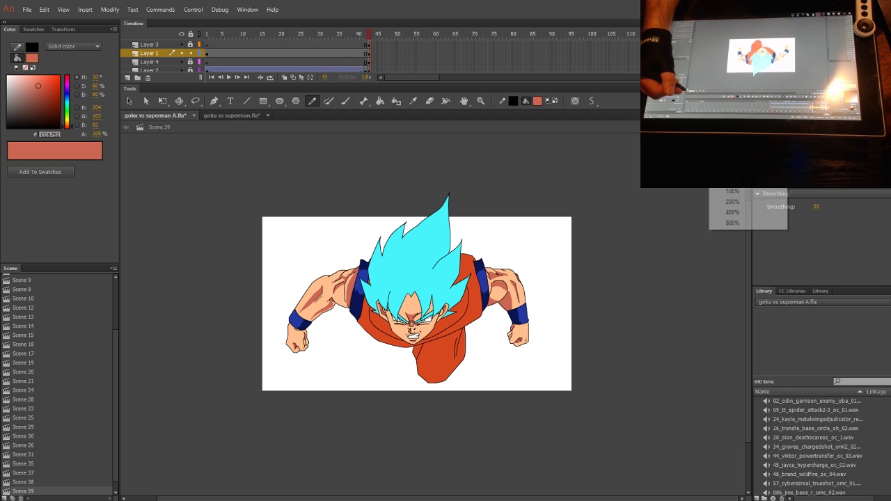
click(739, 202)
drag(335, 370, 333, 325)
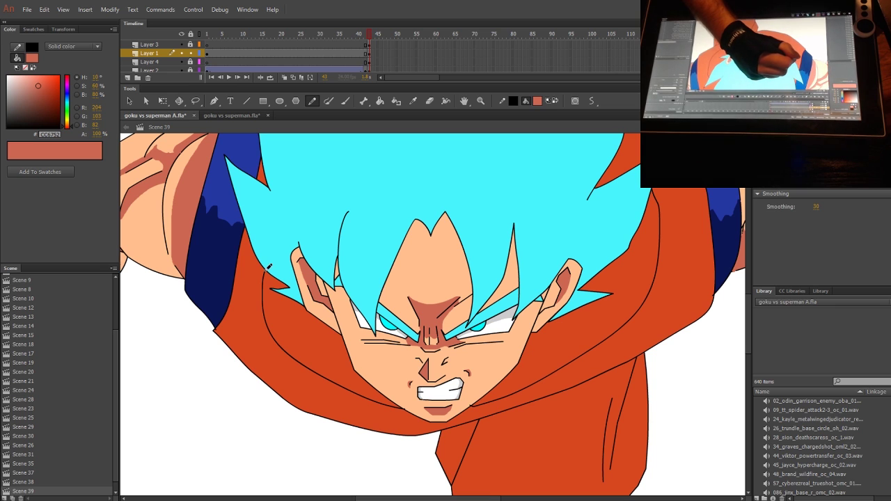
drag(267, 269, 282, 257)
key(ctrl+z)
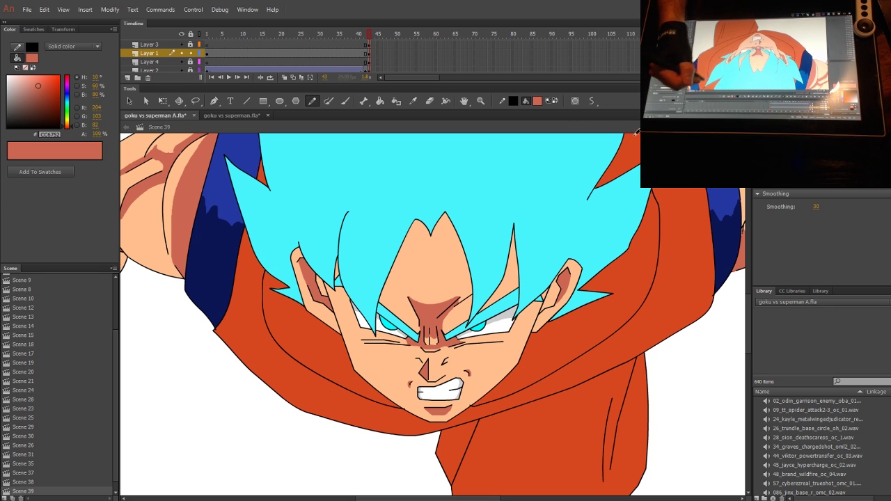
click(181, 44)
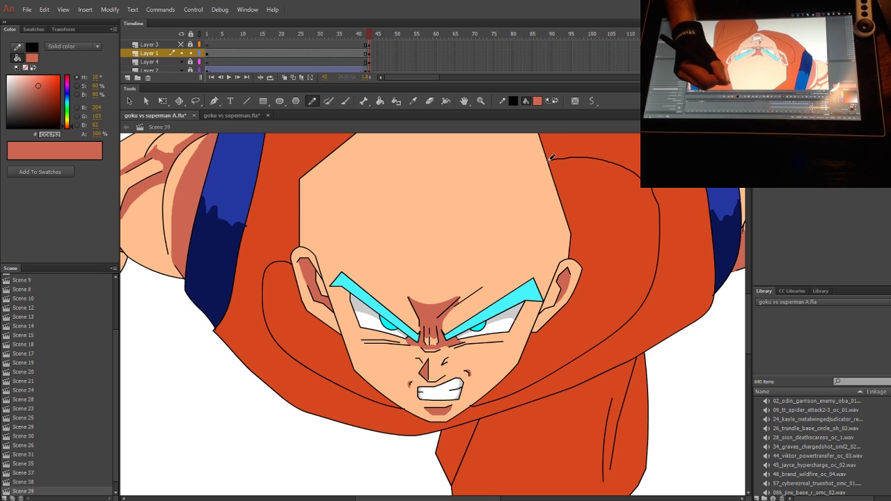
drag(617, 161, 550, 161)
Fill the closed neck areas on both sides of the head with the skin shadow CC6752
click(379, 101)
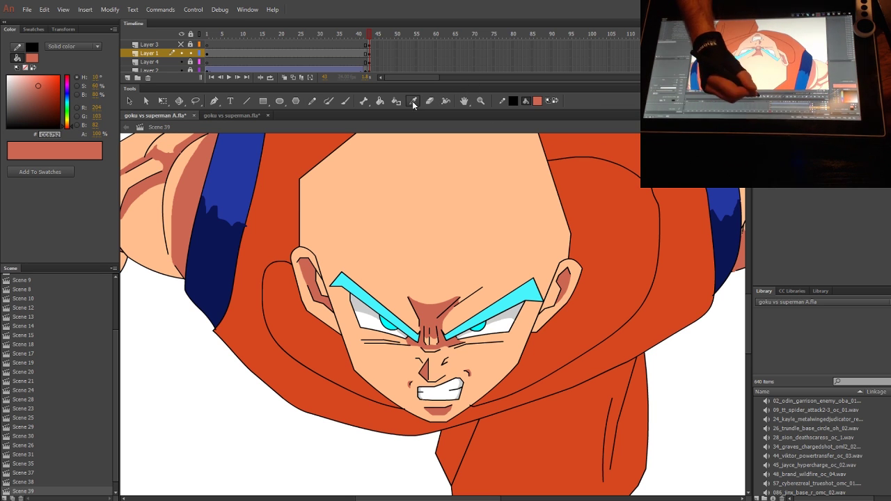
click(314, 336)
click(533, 343)
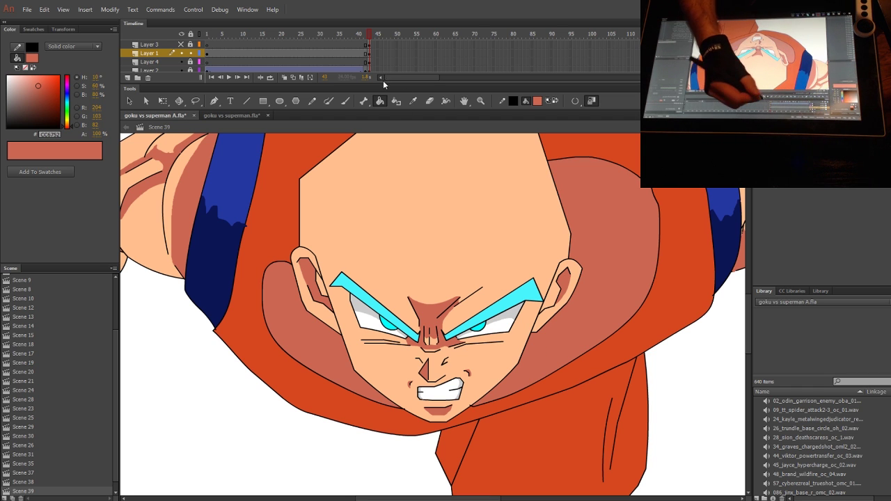
Pencil short muscle creases below each ear and along the lower neck on both sides of the face
click(345, 101)
click(312, 101)
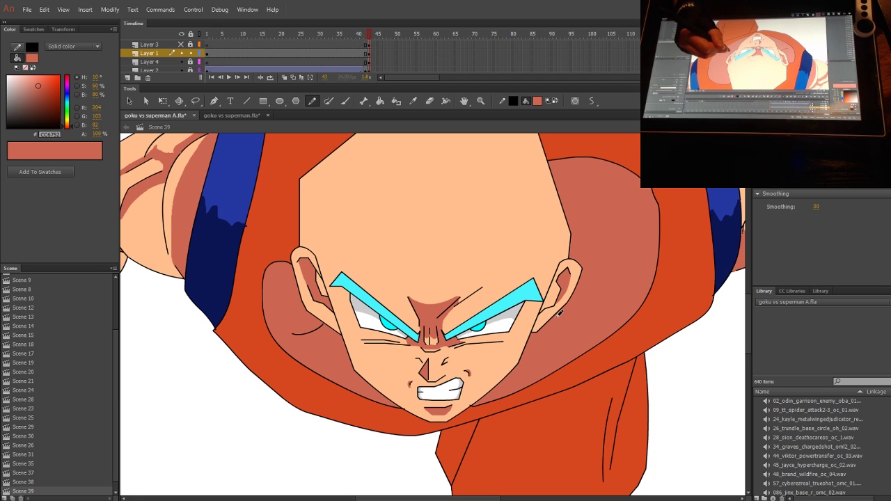
drag(309, 357, 355, 374)
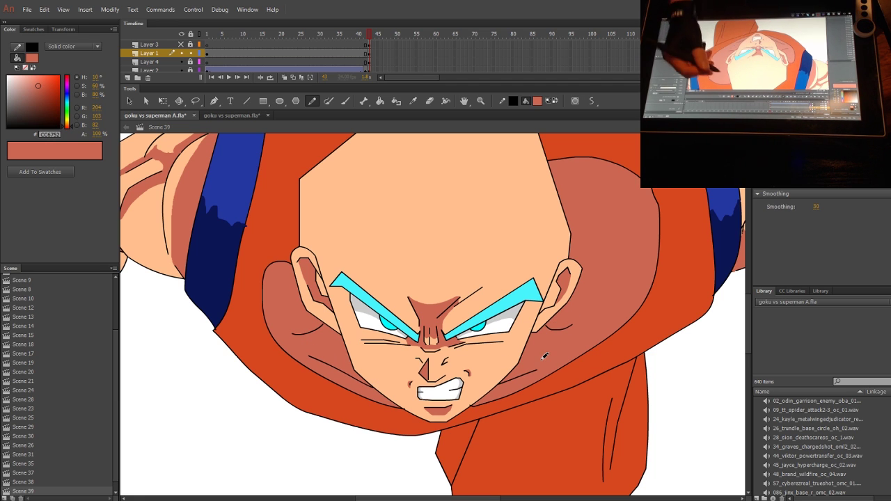
Sample the forehead skin FFBF8E, brush highlight edges beside the neck creases, and fill the enclosed areas with it
key(i)
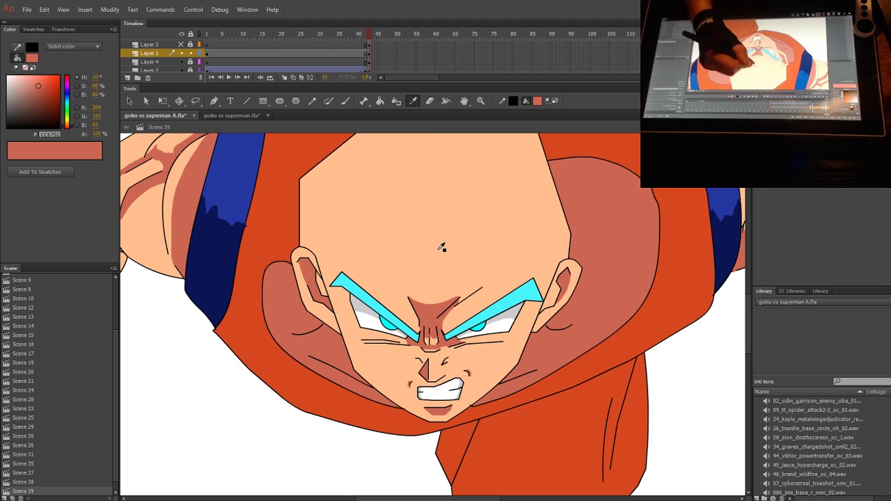
click(443, 248)
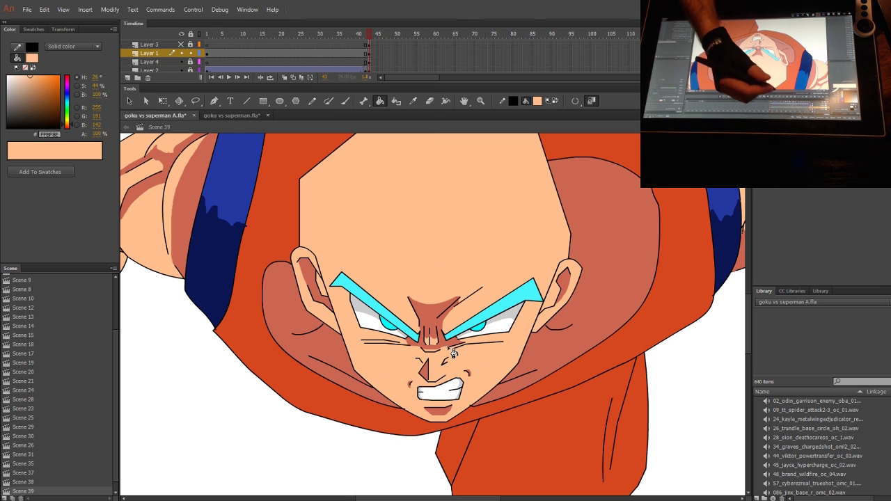
key(b)
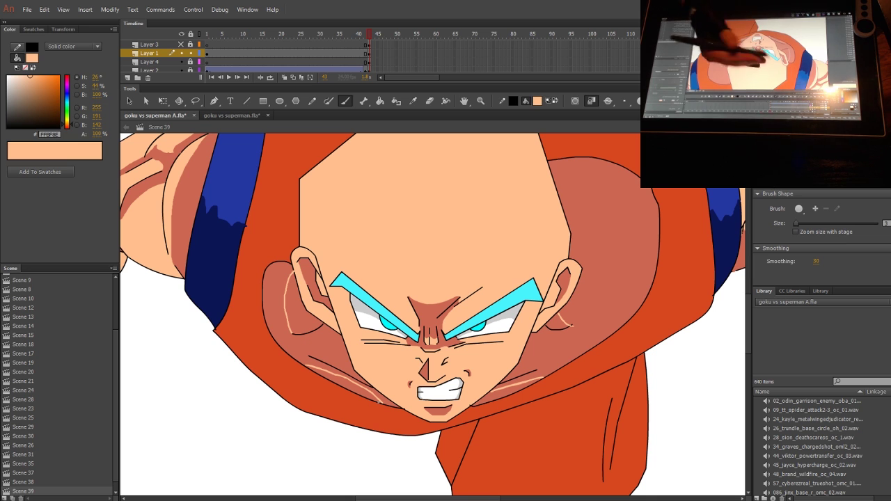
click(379, 101)
click(305, 319)
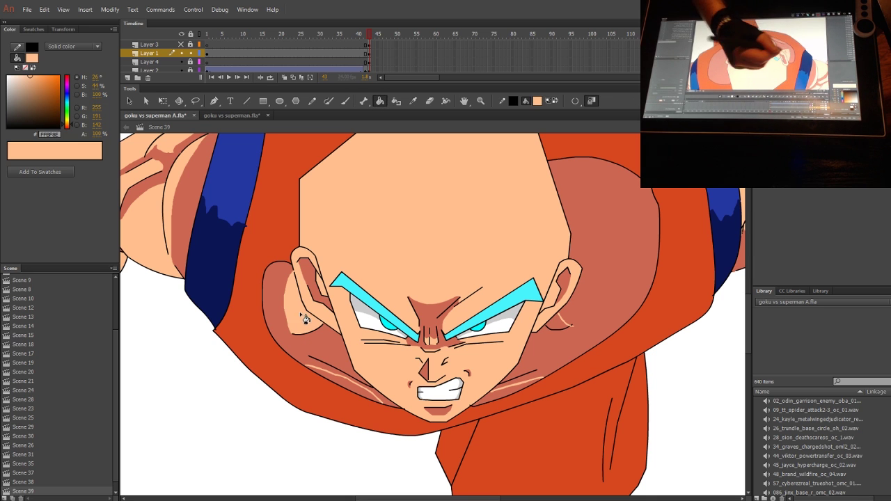
click(350, 387)
click(526, 387)
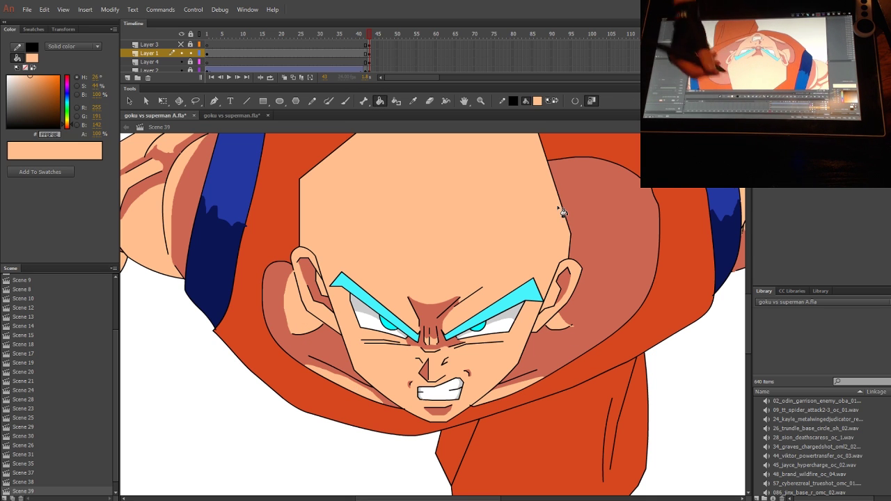
Show the hair on Layer 3 and review the shaded neck against the whole figure
click(181, 44)
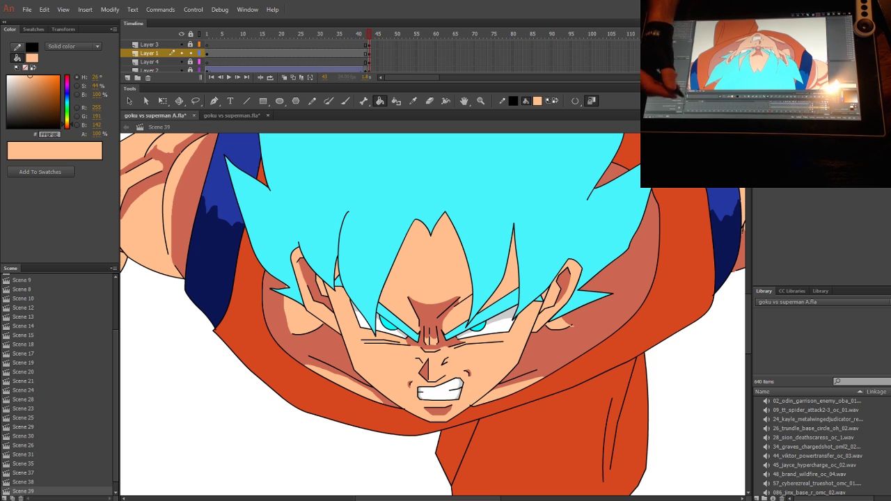
click(728, 127)
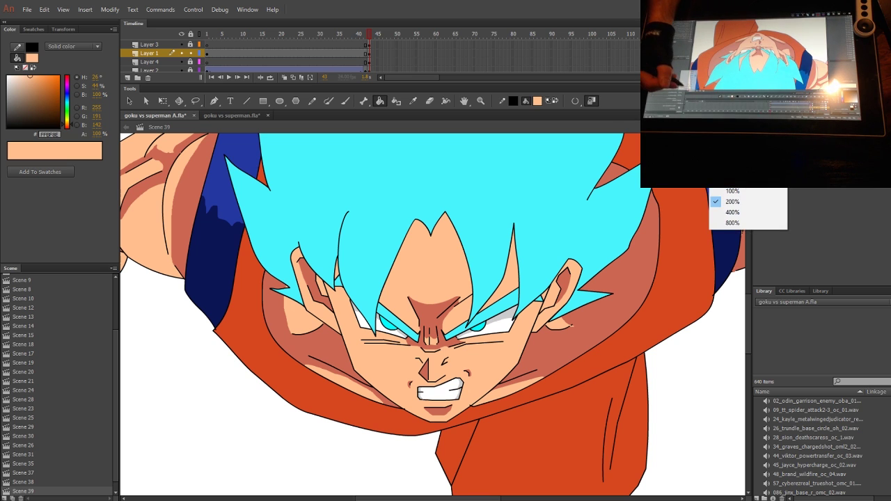
click(733, 191)
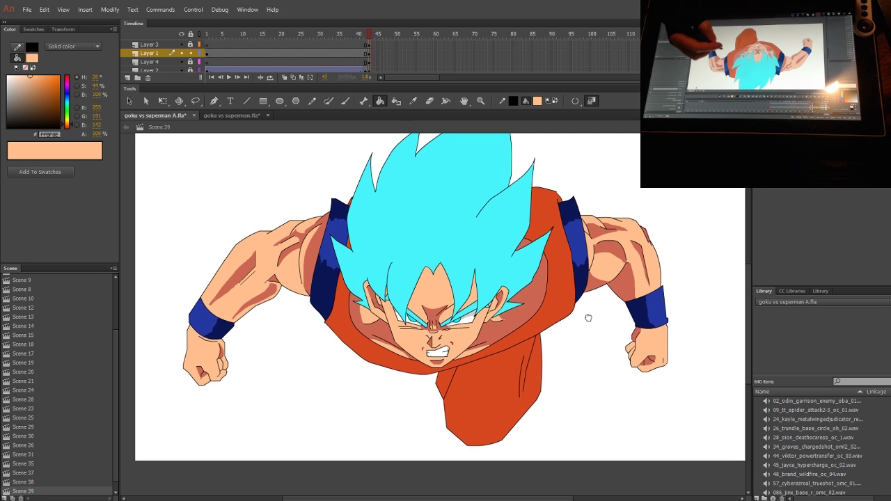
drag(569, 321, 536, 283)
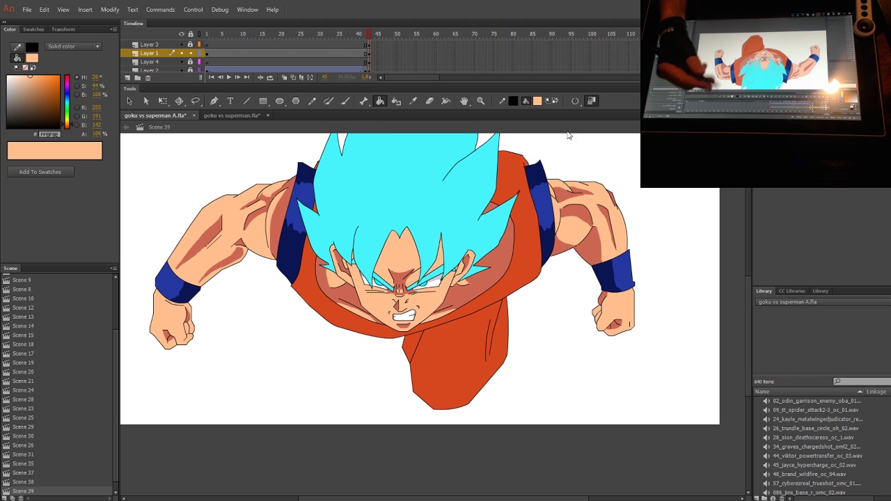
Brush an FFBF8E highlight edge across the shaded shoulder area between the hair and the neckline
click(728, 127)
click(732, 202)
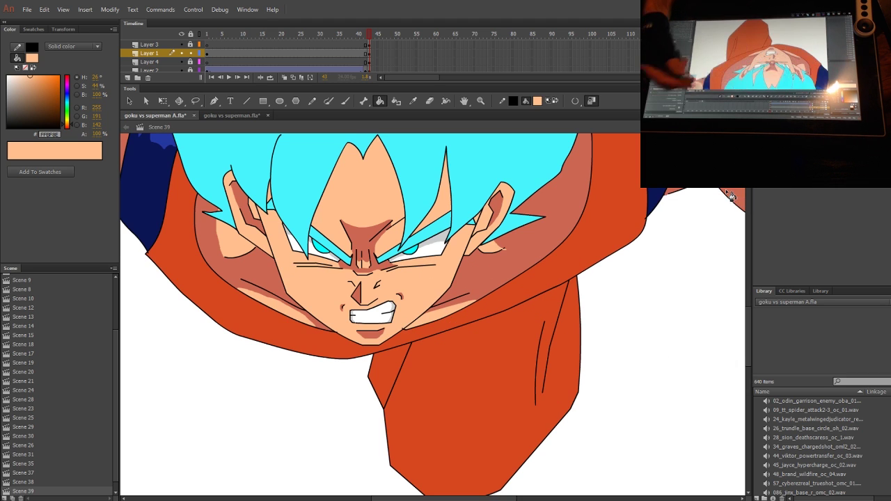
drag(577, 265, 455, 329)
click(406, 103)
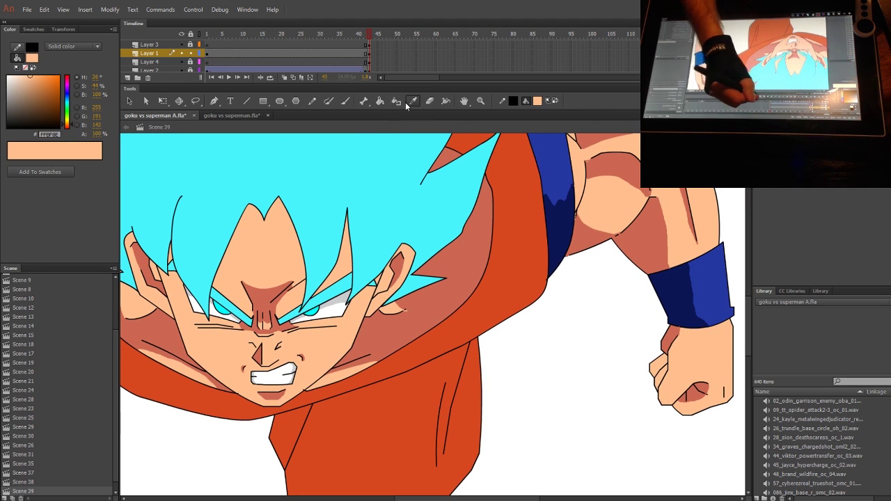
click(350, 267)
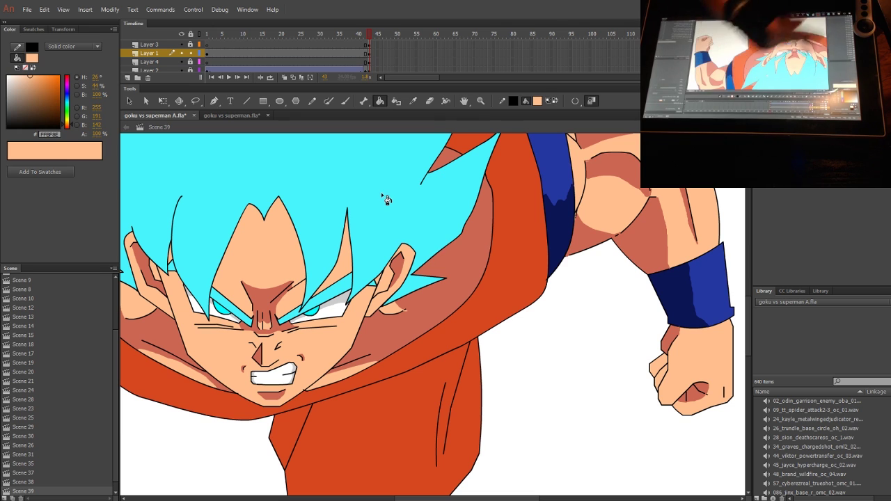
click(346, 101)
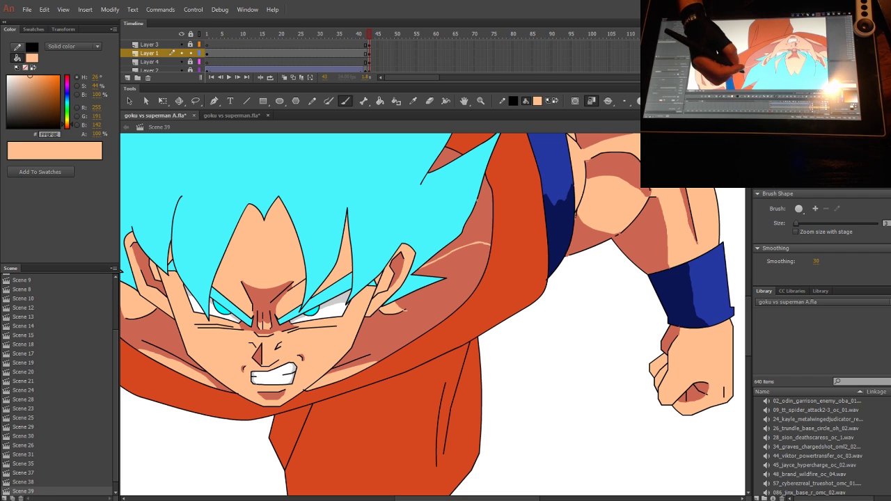
Fill the neck area beside the left-hand ear with light skin tone FFBF8E, and undo the fill tried on the opposite shoulder
drag(436, 213, 589, 250)
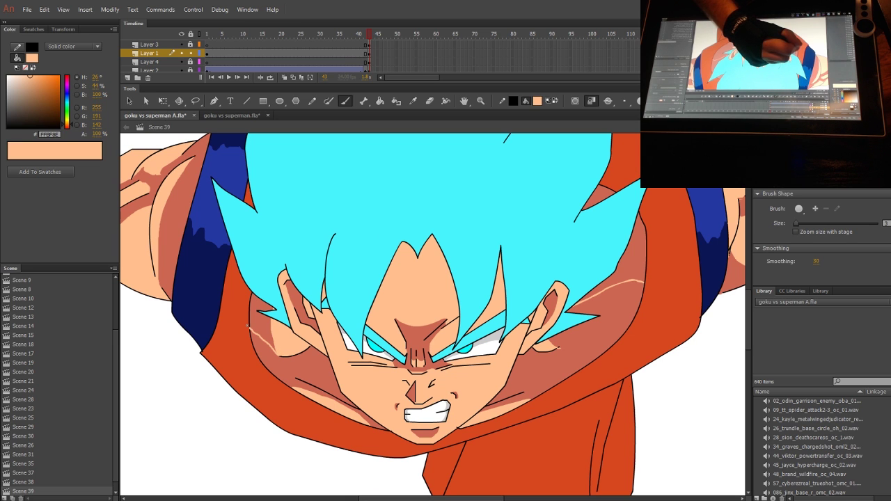
key(k)
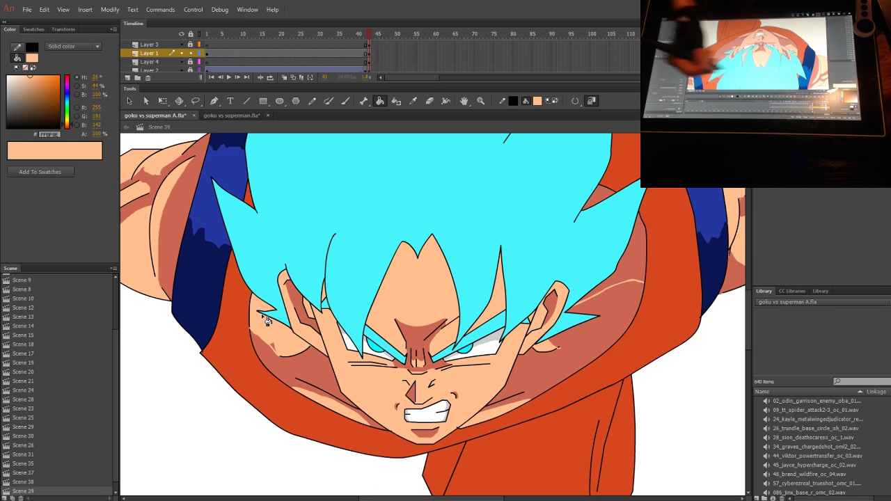
click(631, 259)
key(ctrl+z)
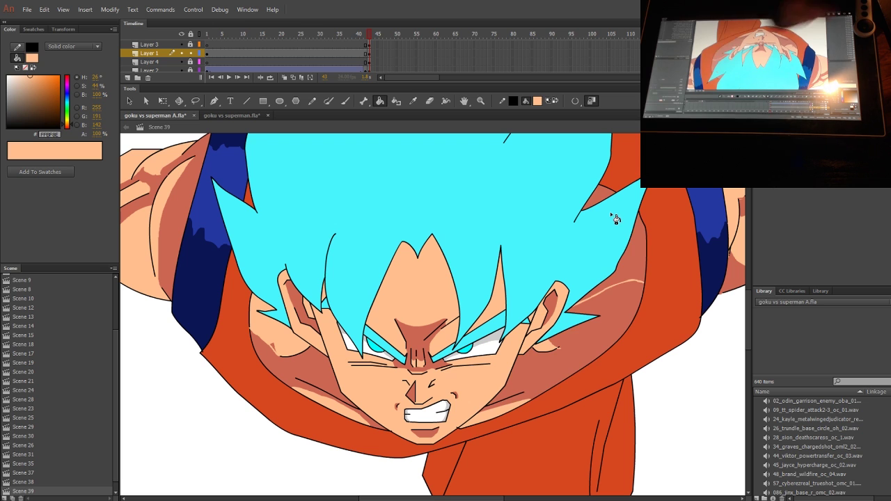
Hide all layers, then show only Layer 1 and Layer 4 to isolate the head, shoulders and shirt
click(182, 34)
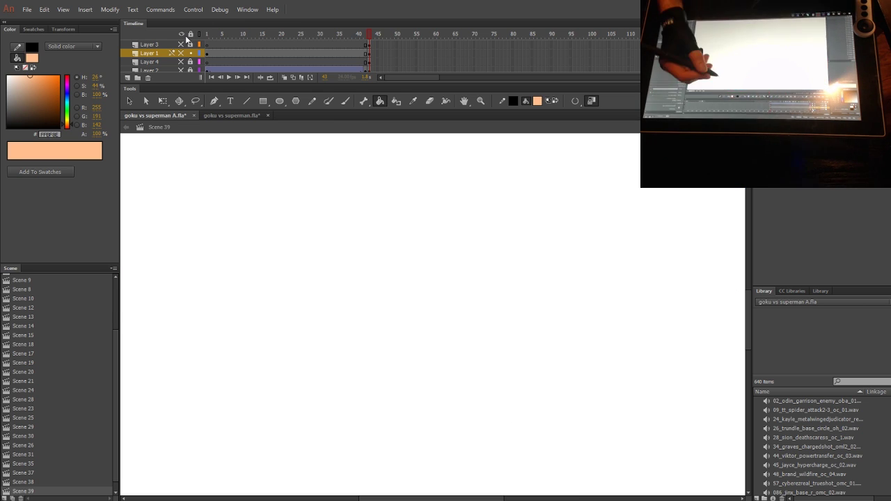
click(182, 53)
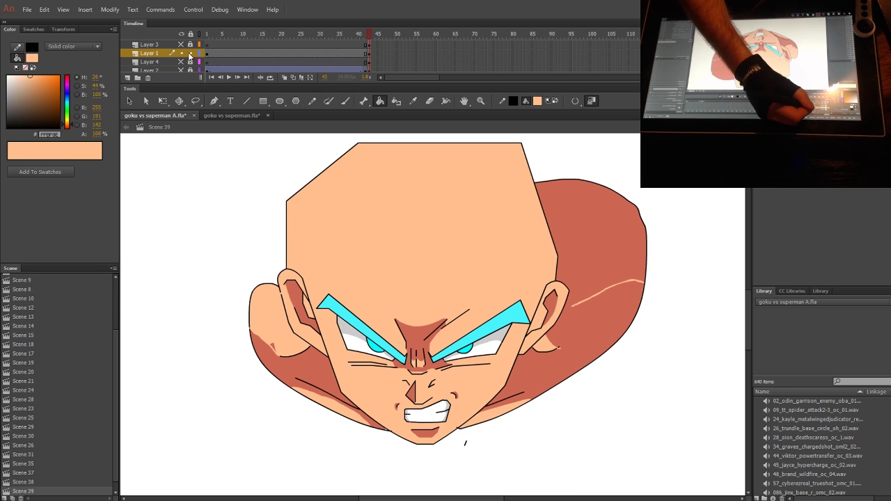
click(182, 62)
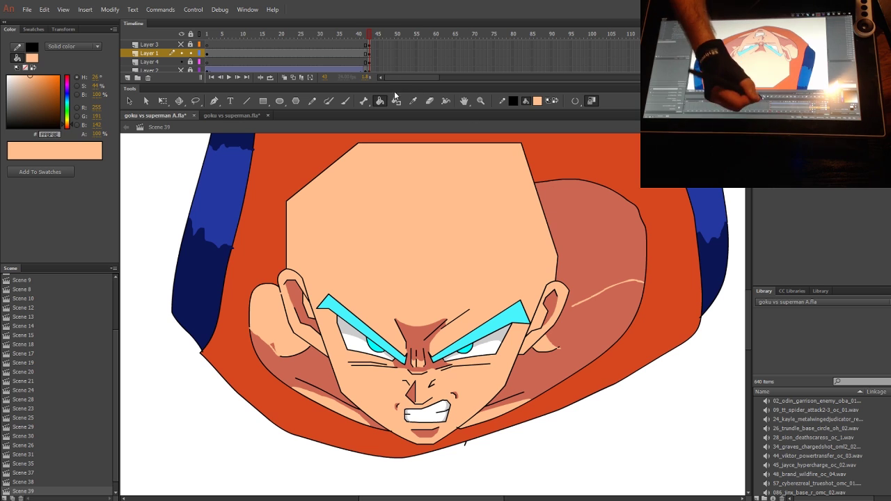
Extend the skin-tone brush line on the right-hand shoulder to the ear and fill the area above it with FFBF8E
click(345, 101)
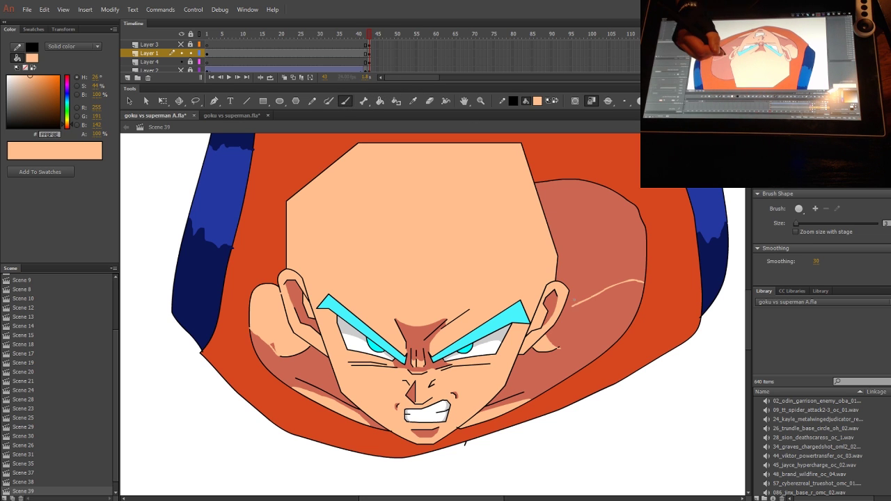
drag(573, 305, 567, 308)
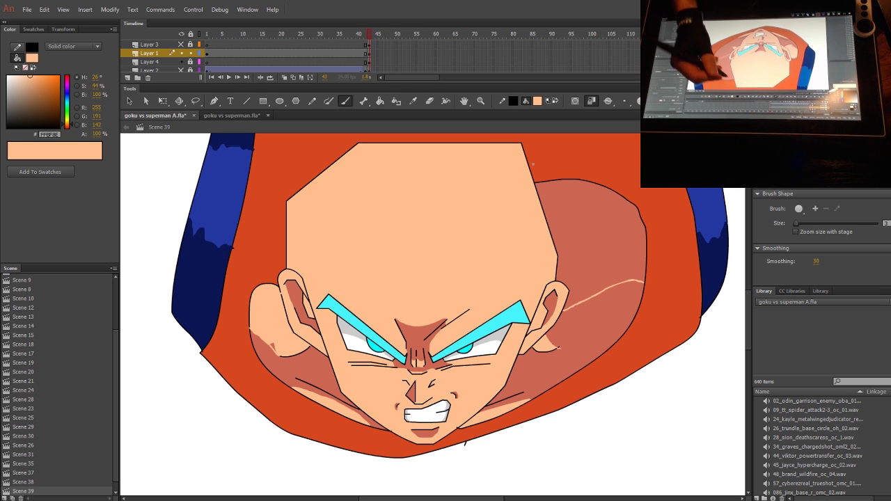
click(380, 101)
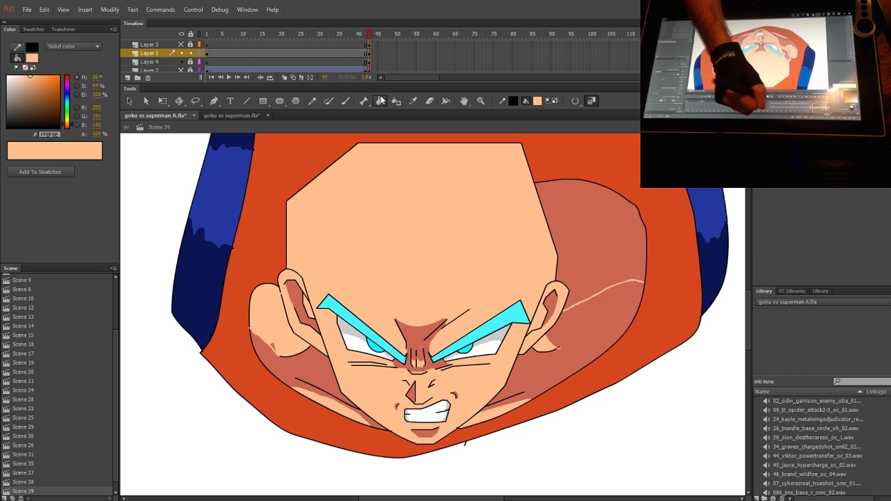
click(591, 228)
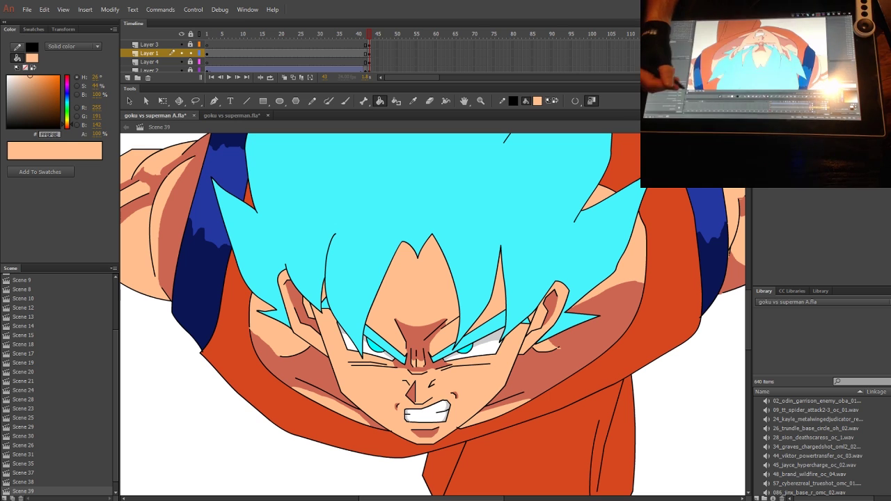
Draw an inner collar line along both sides of the shirt's neckline with the Pencil tool
click(725, 127)
click(736, 191)
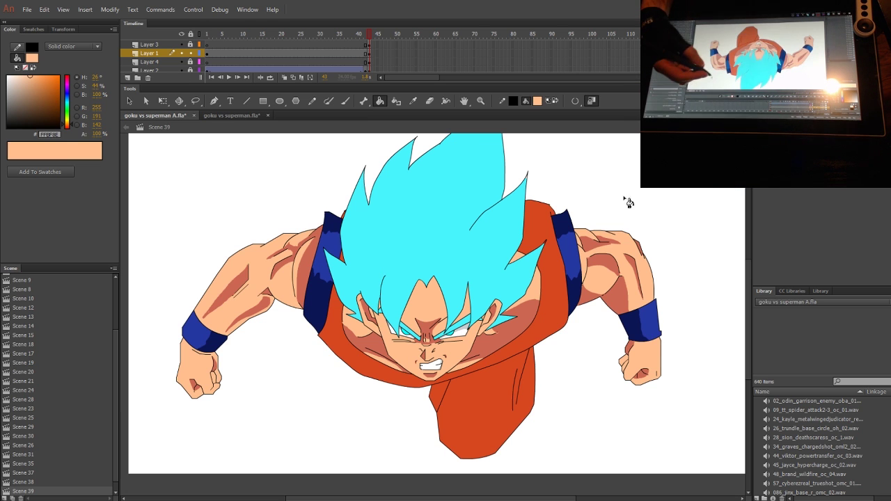
drag(626, 198, 592, 219)
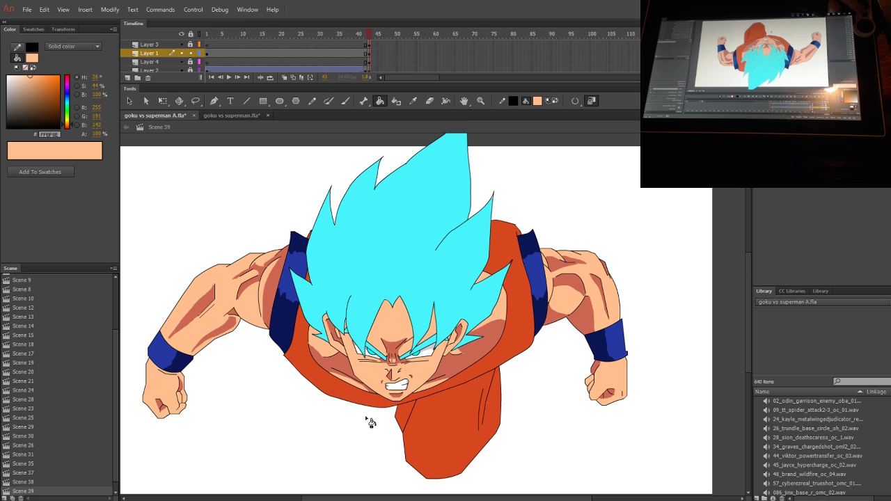
key(y)
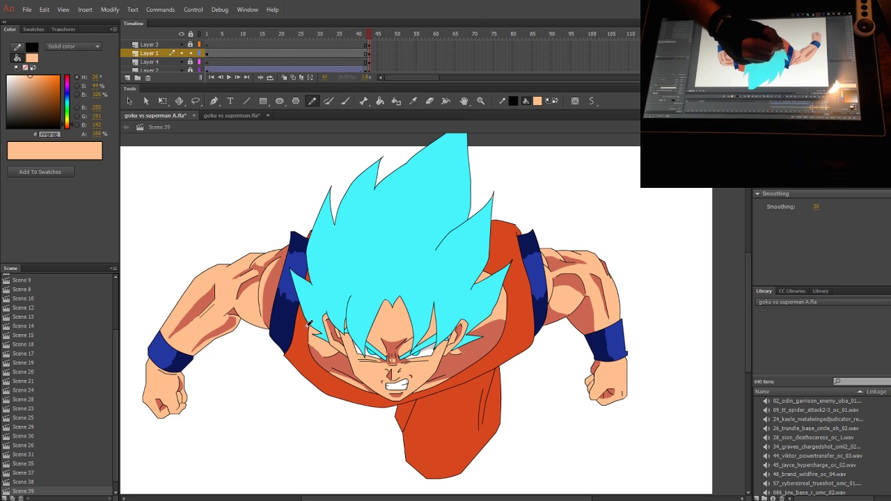
drag(306, 338, 353, 391)
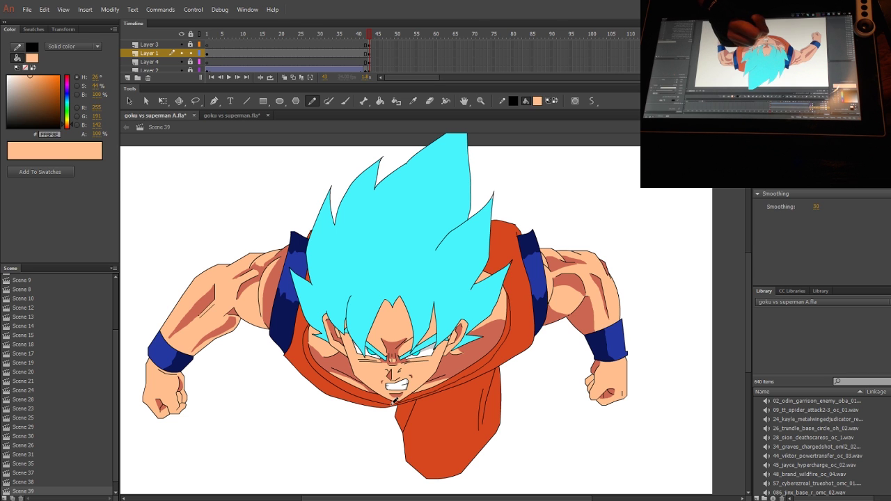
drag(466, 377, 511, 325)
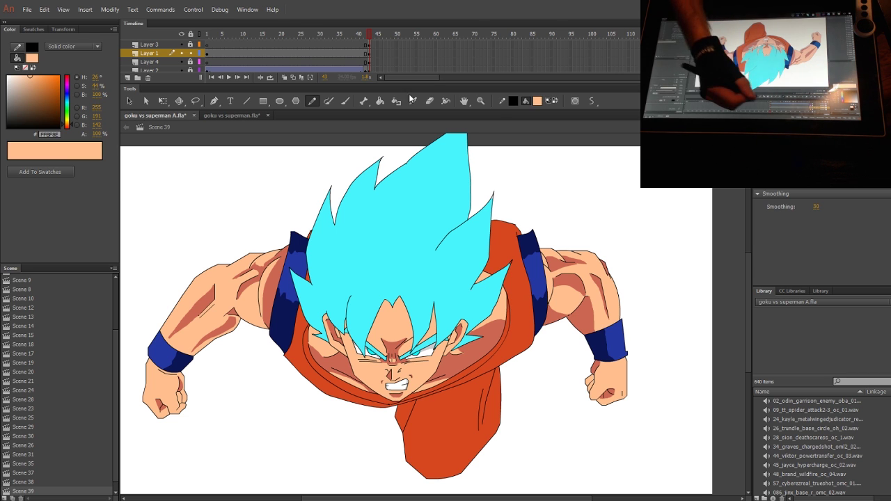
Sample the dark blue of the sleeve shadow and fill both sides of the new collar band with it
click(413, 101)
click(282, 327)
click(376, 396)
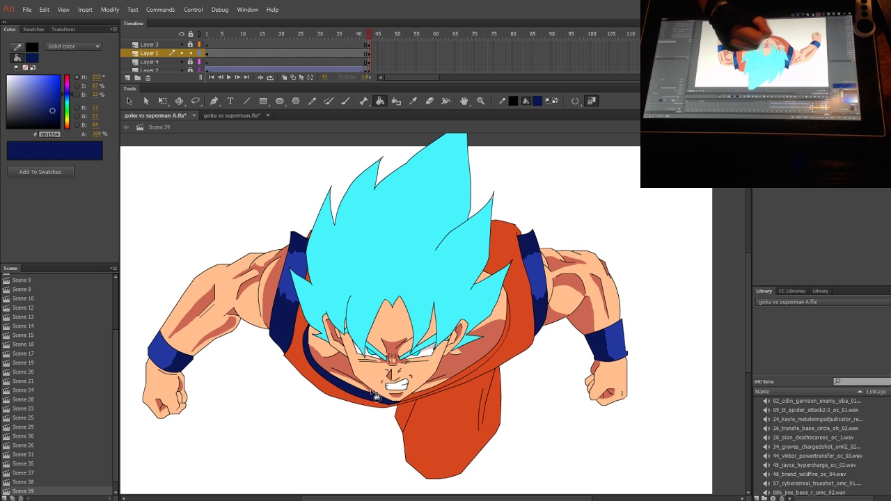
click(466, 372)
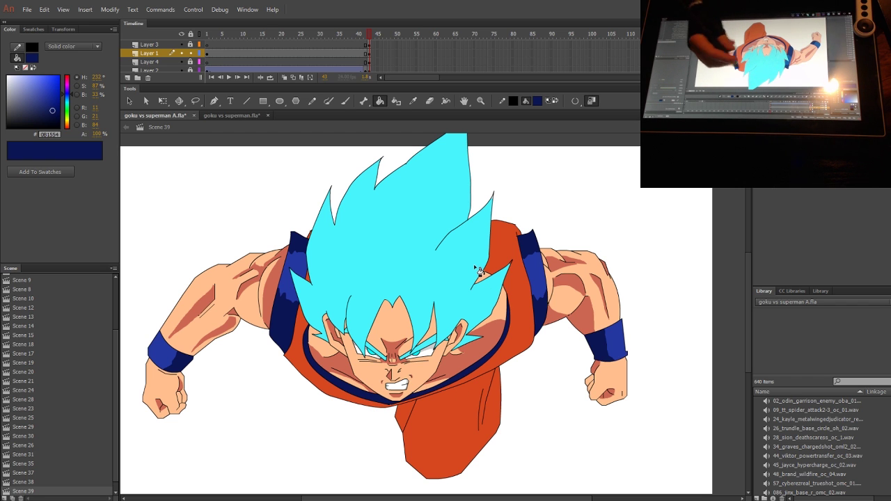
Sample the dark red shirt shadow from the character in goku vs superman.fla and return to goku vs superman A.fla
drag(555, 354, 518, 302)
click(743, 127)
click(732, 180)
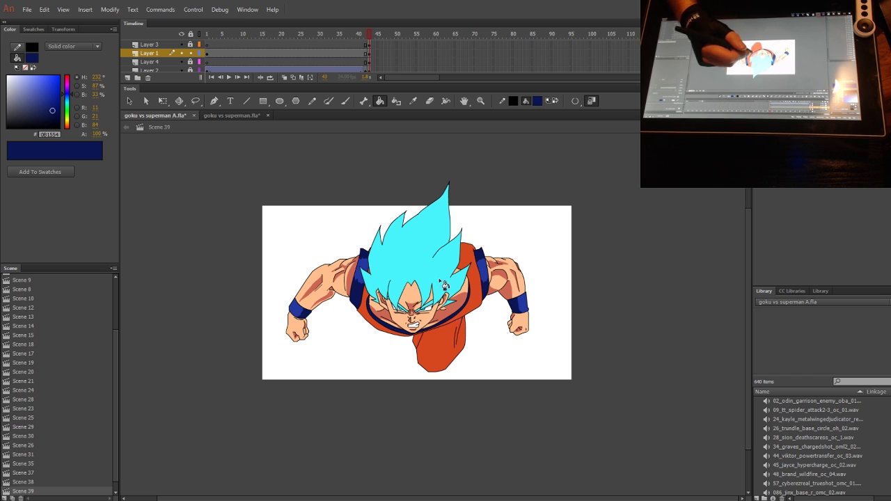
click(724, 127)
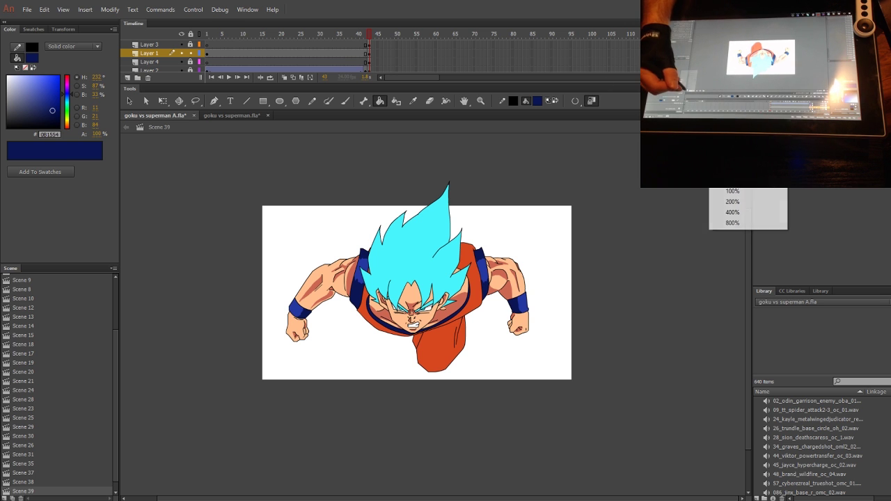
click(728, 201)
drag(375, 298, 381, 194)
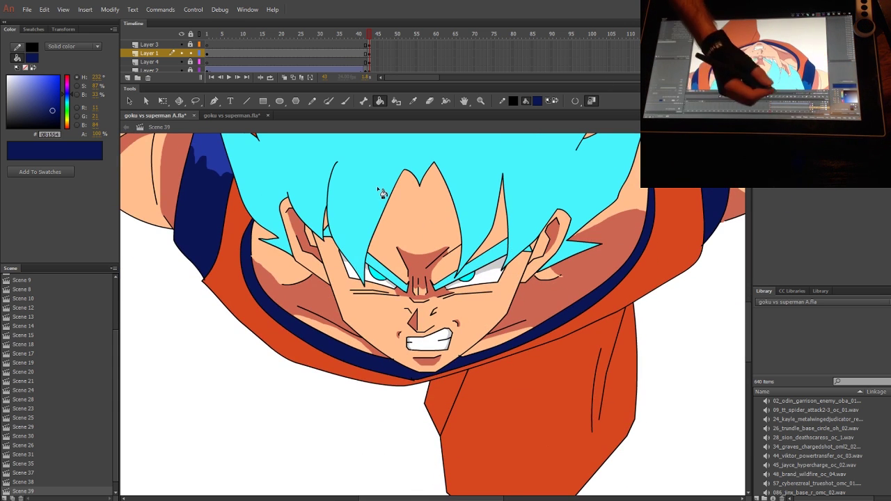
key(ctrl+Tab)
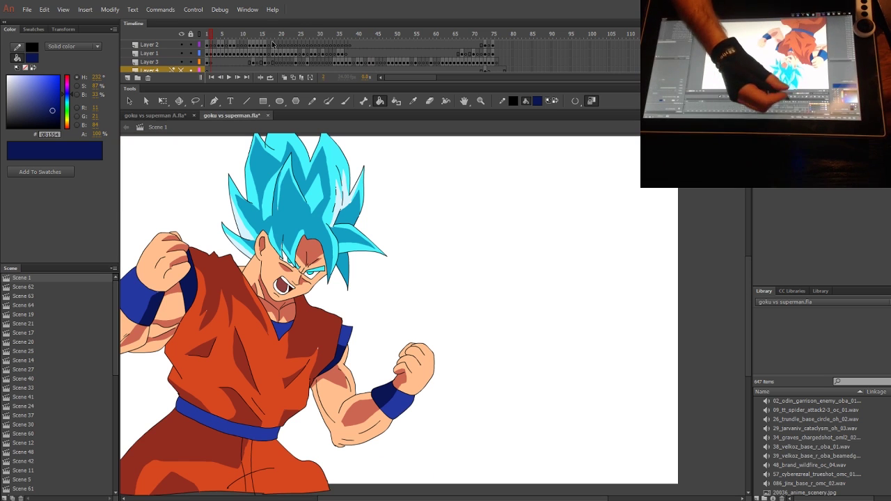
click(413, 101)
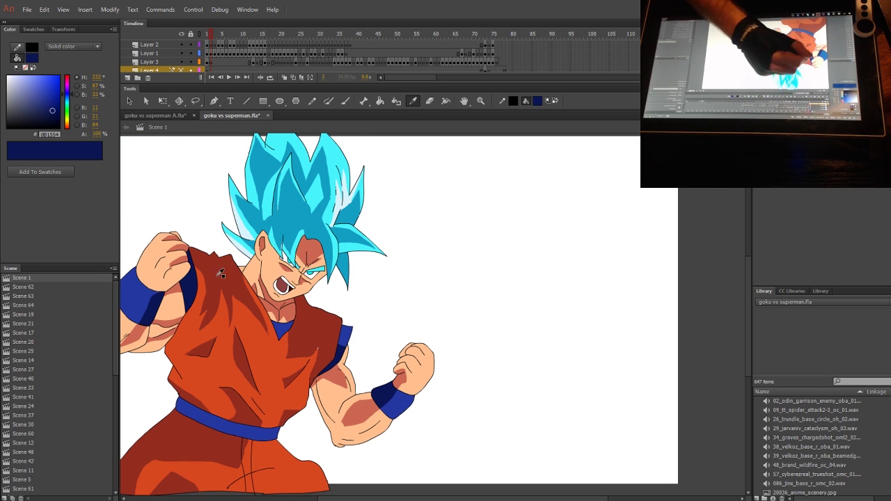
click(227, 277)
click(171, 114)
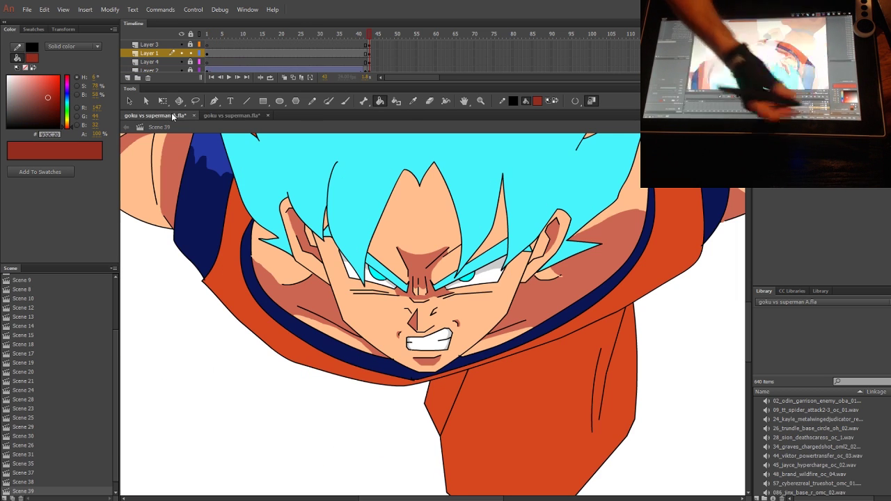
Brush a curved shadow outline across the trousers on Layer 2 and fill the areas above it with dark red 932C20
drag(493, 298, 413, 223)
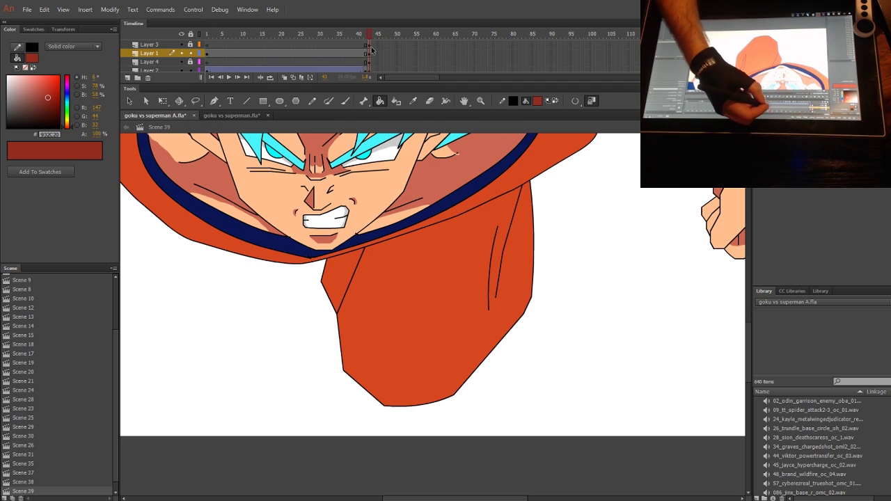
click(370, 72)
scroll(456, 239, down, 1)
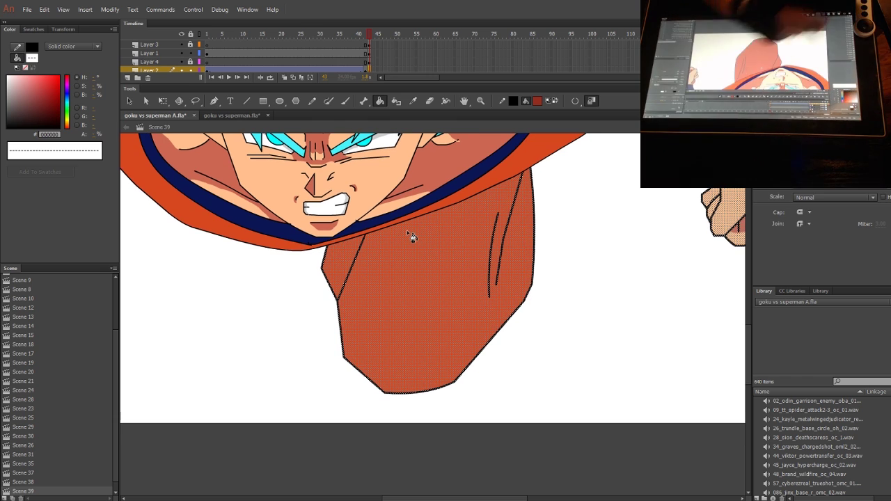
click(347, 102)
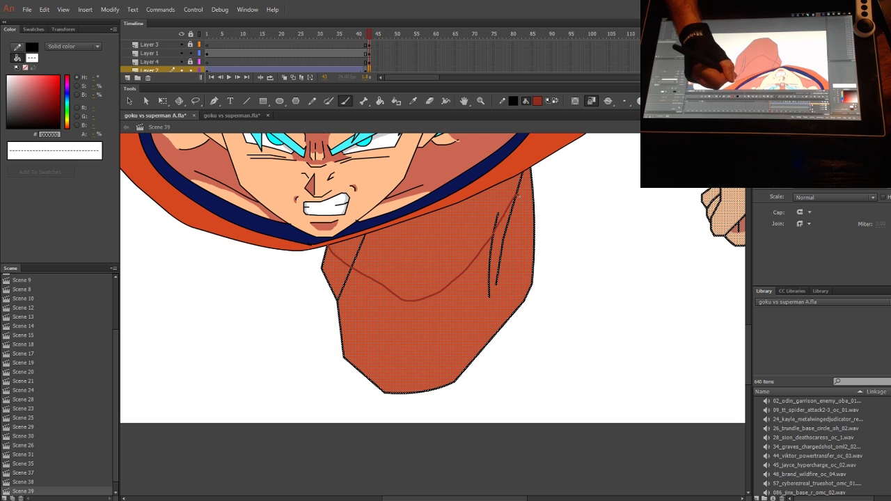
key(ctrl+shift+a)
click(380, 101)
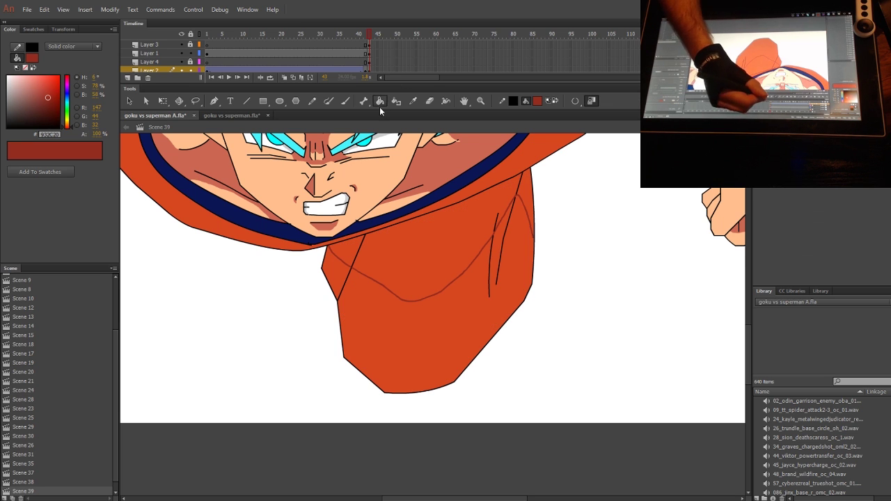
click(371, 250)
click(531, 190)
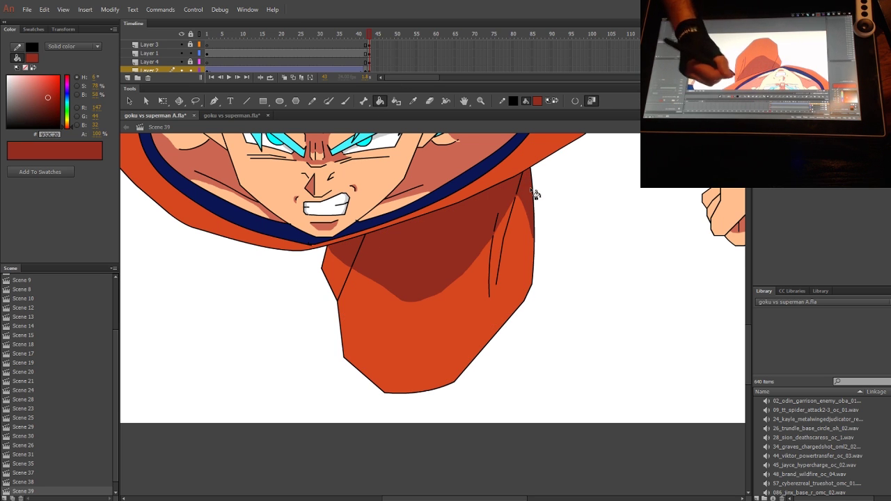
Lock every layer except Layer 3 and make Layer 3 active for drawing with the Pencil tool
click(728, 127)
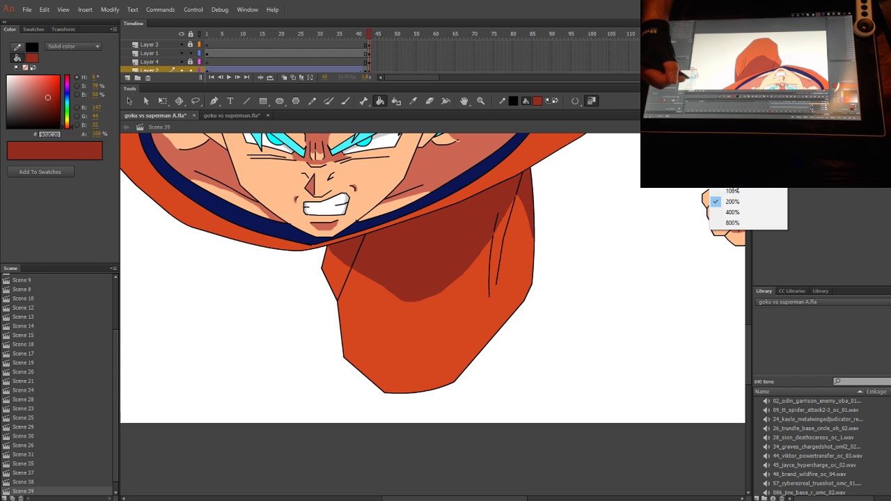
click(732, 192)
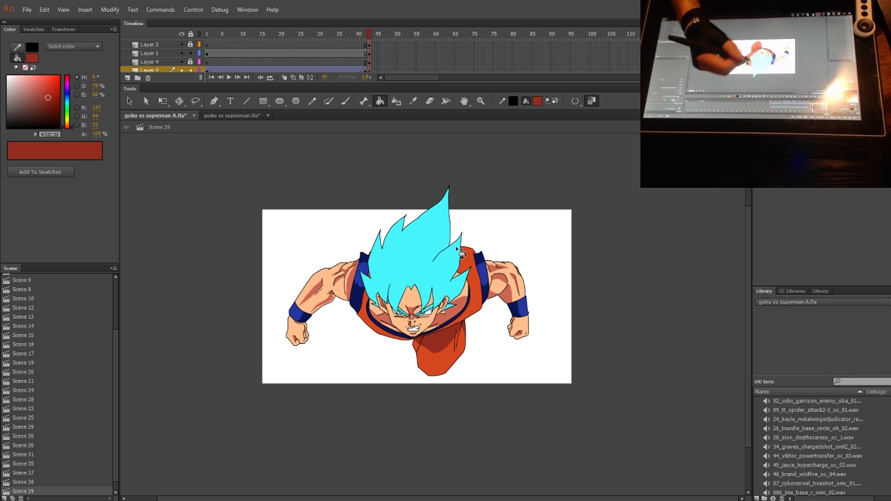
click(731, 126)
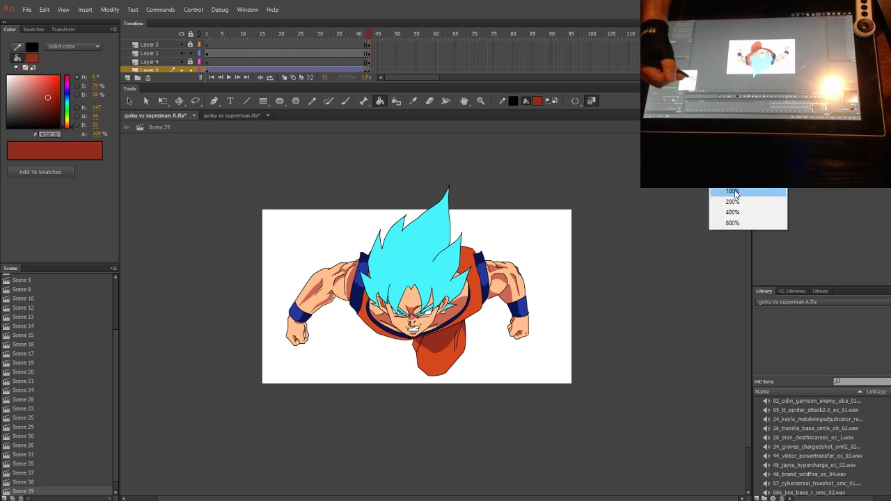
click(735, 193)
click(731, 127)
click(732, 202)
click(731, 127)
click(733, 213)
drag(476, 334, 565, 367)
click(191, 34)
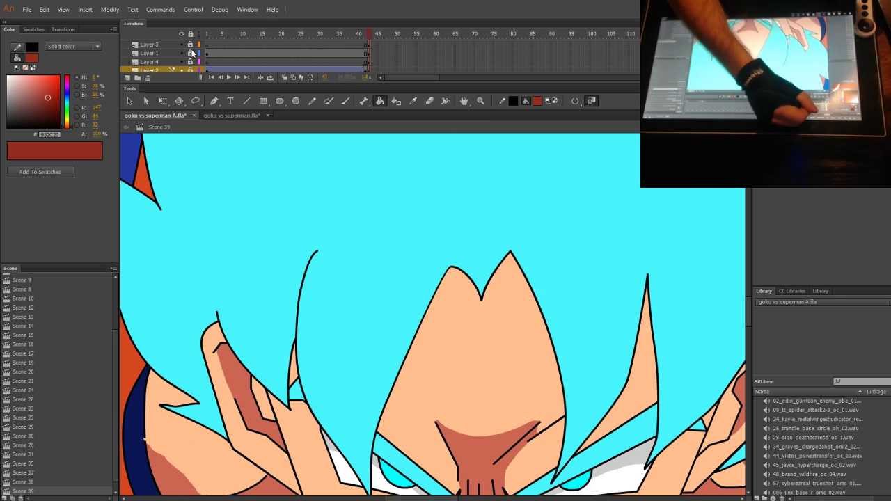
click(190, 45)
click(312, 101)
click(150, 44)
Draw a row of fine, nearly vertical hair strokes under both hairline peaks on the forehead and close their lower edge
drag(487, 302, 491, 277)
drag(494, 301, 509, 253)
drag(509, 302, 511, 277)
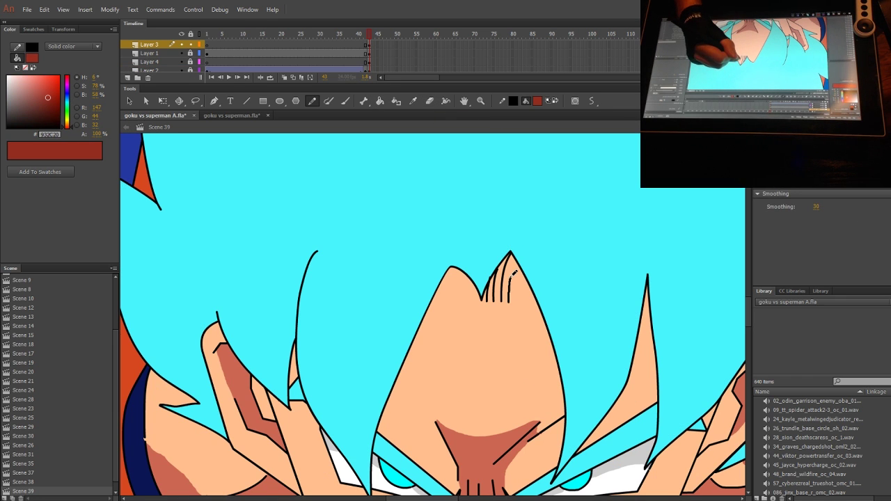
drag(474, 300, 454, 270)
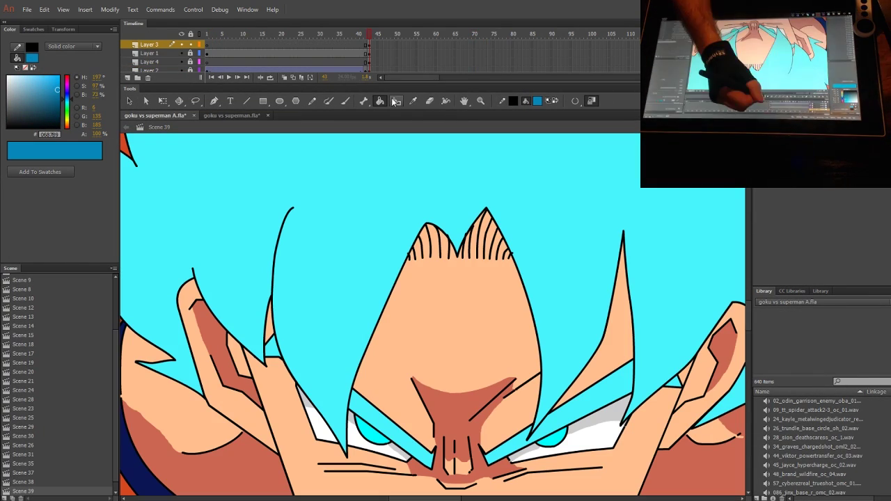
mouse_move(407, 259)
mouse_down()
mouse_move(514, 259)
mouse_move(503, 332)
mouse_move(498, 318)
mouse_up()
Fill the gaps between the hairline strokes under both peaks with the darker blue 0687B9
key(k)
click(416, 247)
click(436, 243)
click(468, 240)
click(486, 256)
Draw thin pencil strand lines inside the fringe locks and along both lower side spikes of the hair
key(ctrl+minus)
key(shift+y)
drag(427, 272, 488, 310)
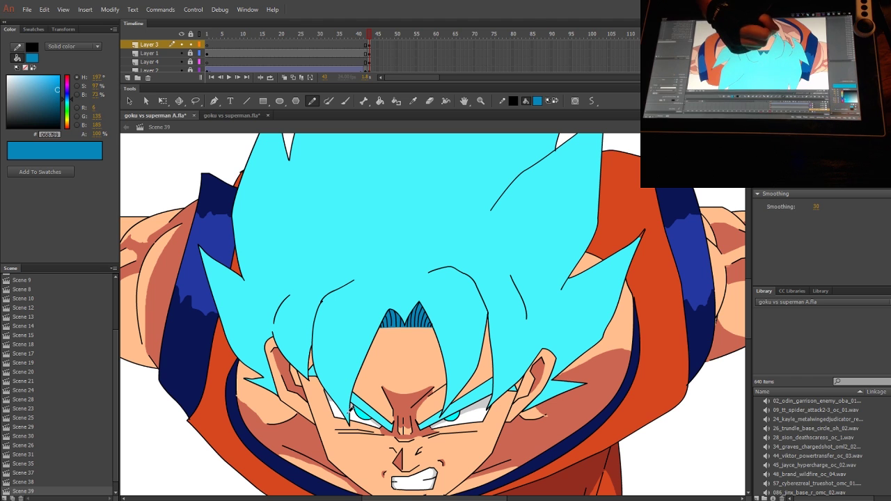
drag(334, 376, 348, 306)
drag(447, 269, 460, 342)
drag(465, 301, 477, 367)
drag(446, 373, 455, 408)
mouse_move(499, 283)
mouse_down()
mouse_move(507, 340)
mouse_move(494, 401)
mouse_up()
drag(638, 239, 573, 312)
drag(479, 274, 448, 361)
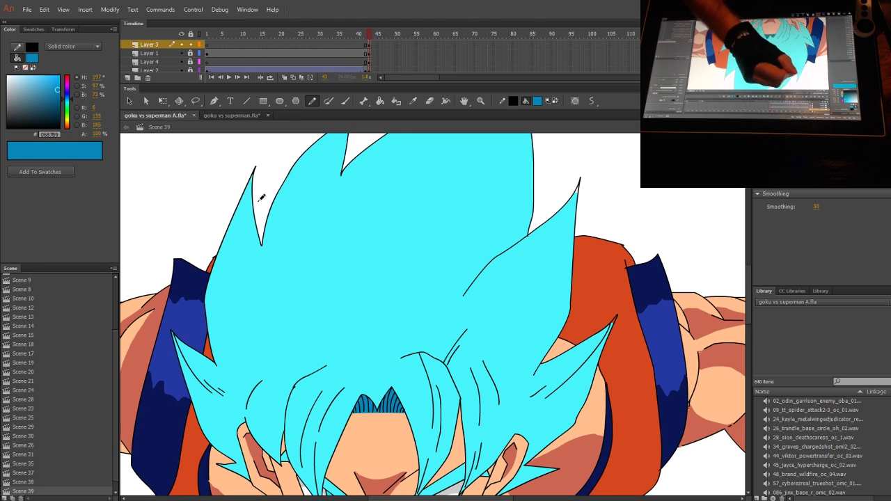
Draw long pencil strand lines and inner spike contours through the upper hair, up to the central and outer spikes
drag(245, 186, 258, 350)
drag(317, 282, 310, 336)
mouse_move(300, 374)
mouse_down()
mouse_move(320, 223)
mouse_move(364, 344)
mouse_up()
mouse_move(367, 287)
mouse_down()
mouse_move(455, 186)
mouse_move(445, 375)
mouse_up()
mouse_move(430, 261)
mouse_down()
mouse_move(442, 202)
mouse_move(407, 325)
mouse_up()
drag(408, 346, 422, 295)
drag(334, 173, 339, 277)
drag(338, 291, 357, 330)
drag(563, 218, 507, 332)
drag(488, 217, 441, 302)
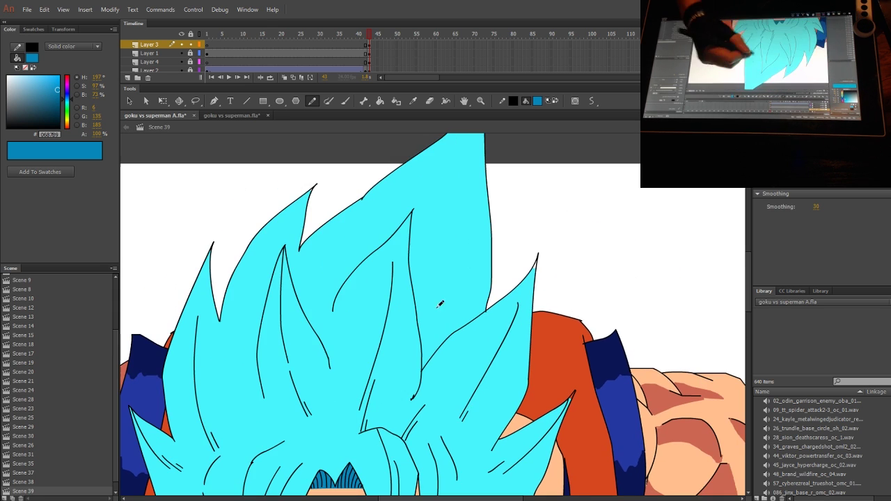
drag(446, 233, 420, 364)
drag(429, 387, 427, 276)
Review the pencilled hair strands on the whole figure and close up on the fringe
key(ctrl+minus)
key(ctrl+minus)
scroll(575, 249, down, 1)
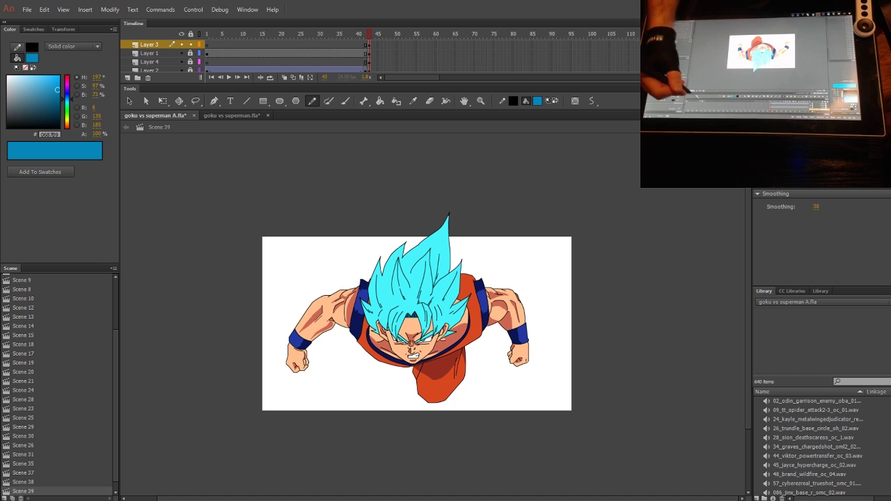
click(738, 126)
click(732, 201)
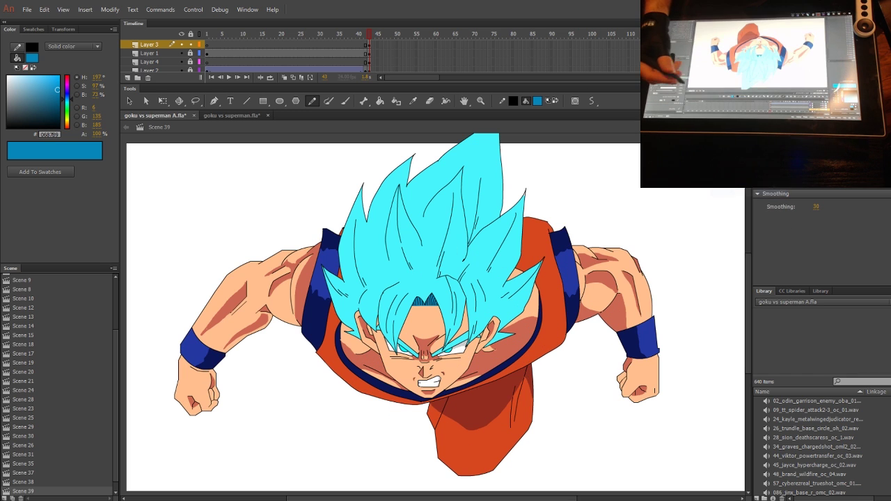
click(738, 126)
click(733, 212)
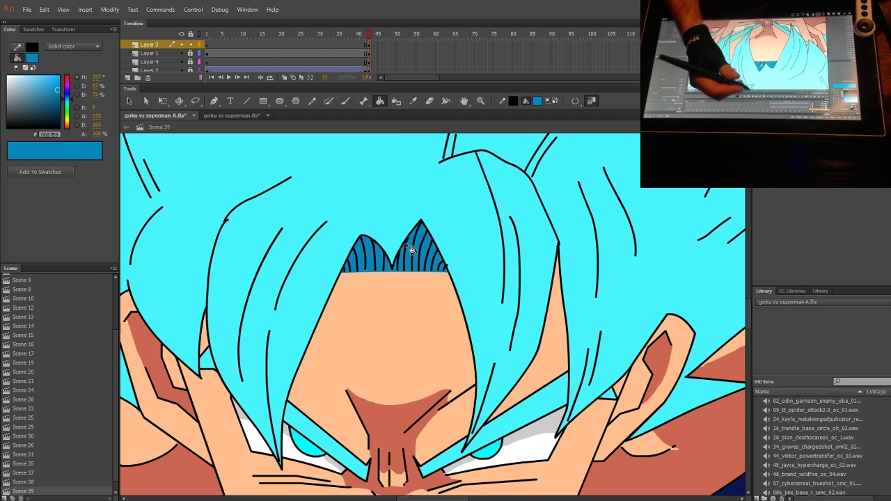
drag(385, 277, 384, 230)
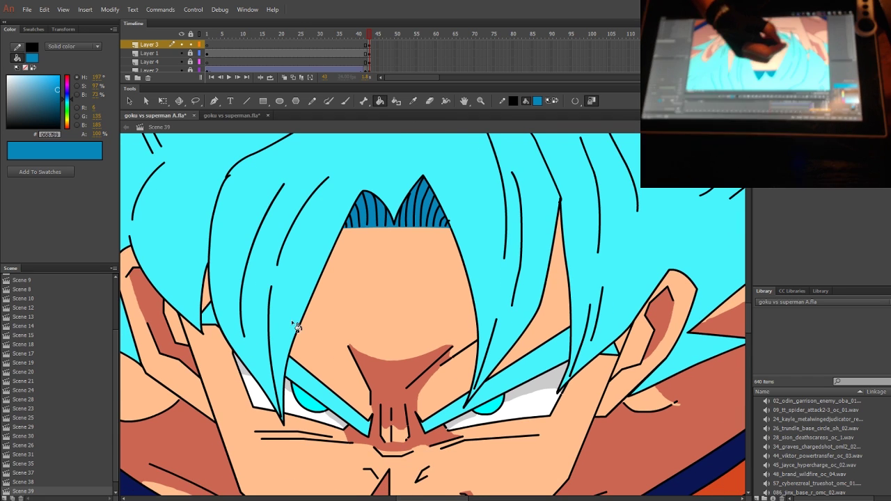
drag(264, 290, 279, 317)
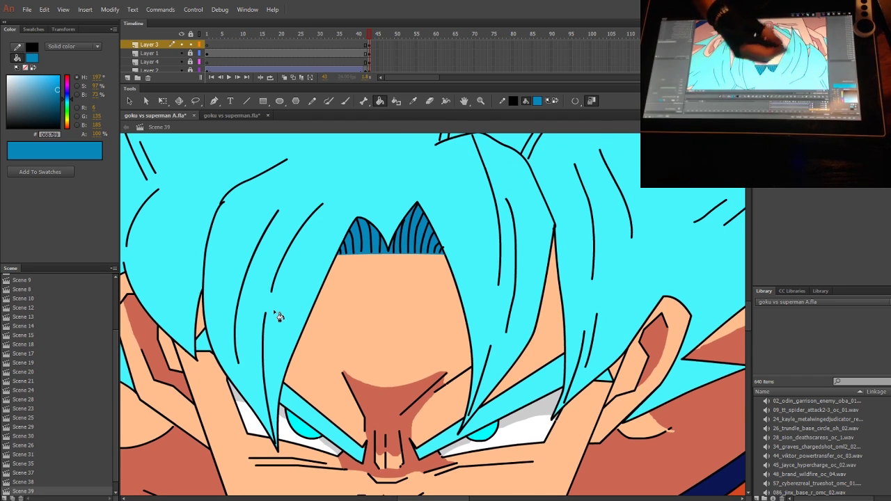
Brush thin 0687B9 shadow outlines along the outer fringe locks on both sides and inside the drawing's left side spike
click(344, 101)
drag(246, 243, 367, 258)
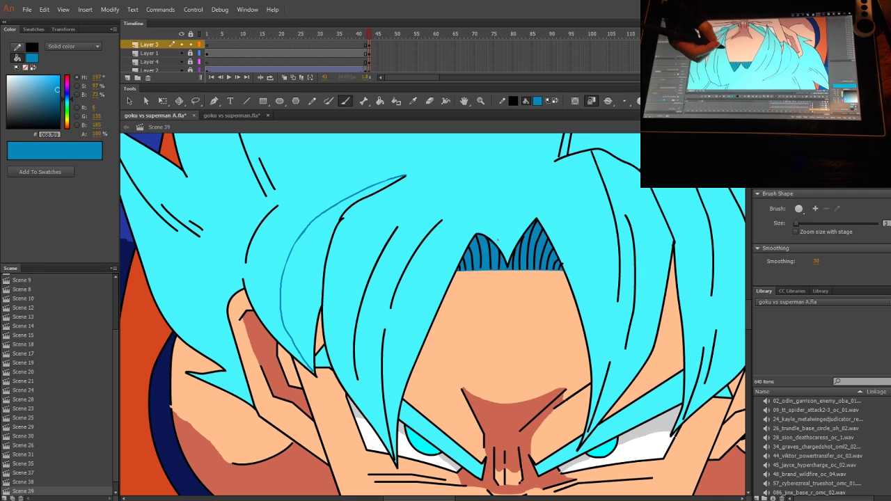
drag(561, 301, 361, 286)
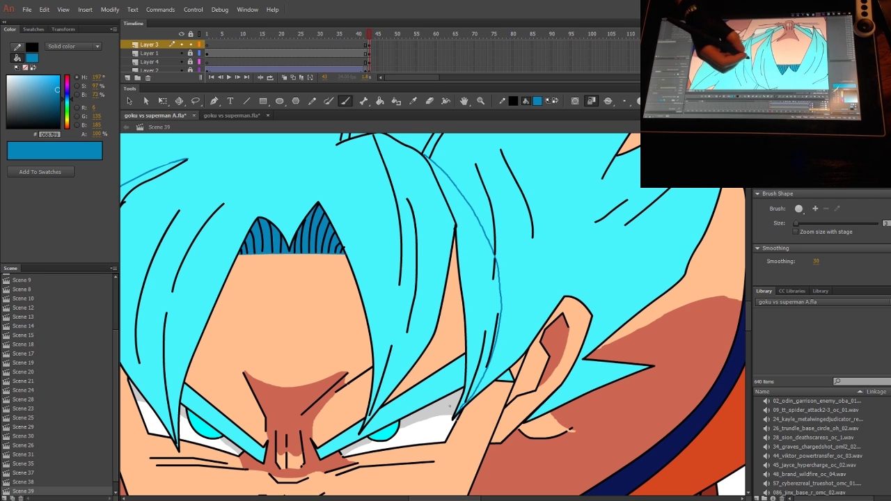
drag(401, 198, 505, 288)
drag(273, 281, 482, 264)
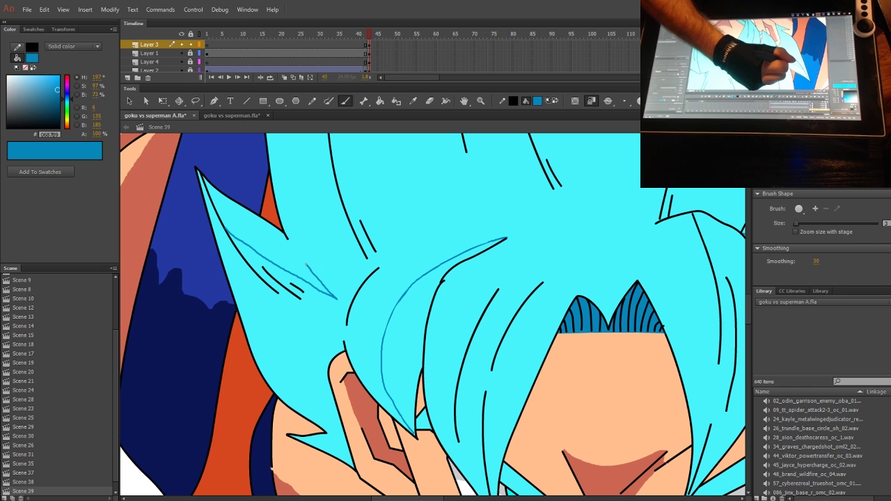
Brush 0687B9 shadow outlines down from the tips and notches of the upper spikes on the drawing's left side
mouse_move(382, 289)
mouse_down()
mouse_move(372, 388)
mouse_move(346, 456)
mouse_up()
drag(366, 340, 333, 472)
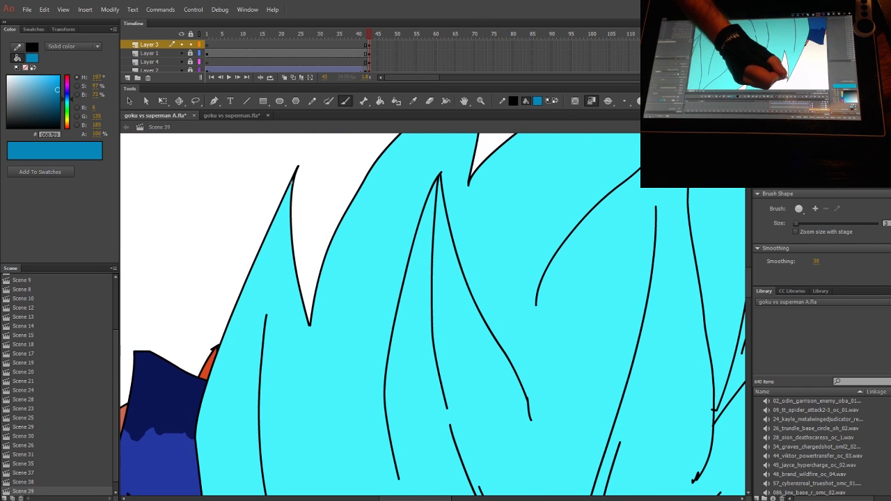
drag(293, 178, 285, 216)
mouse_move(337, 451)
mouse_down()
mouse_move(317, 368)
mouse_move(336, 402)
mouse_move(301, 434)
mouse_up()
drag(301, 466, 248, 496)
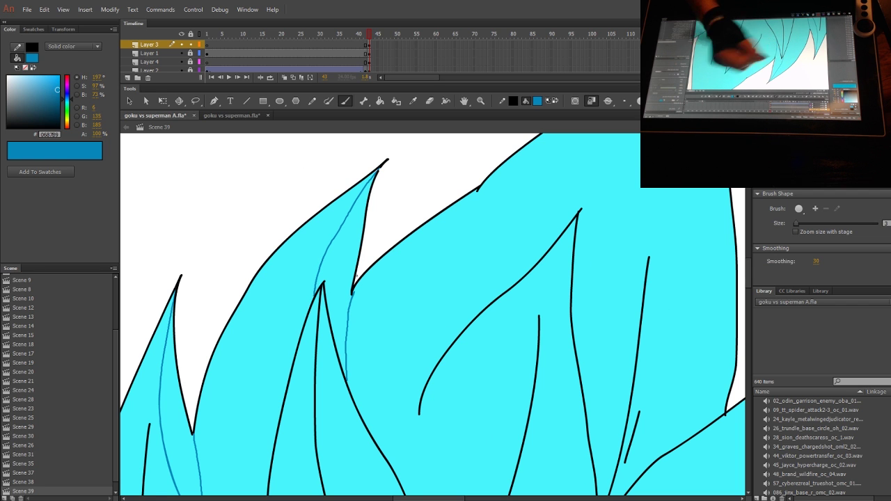
drag(541, 261, 397, 380)
Brush 0687B9 shadow outlines through the upper and lower hair spikes on the drawing's right side
drag(571, 346, 489, 172)
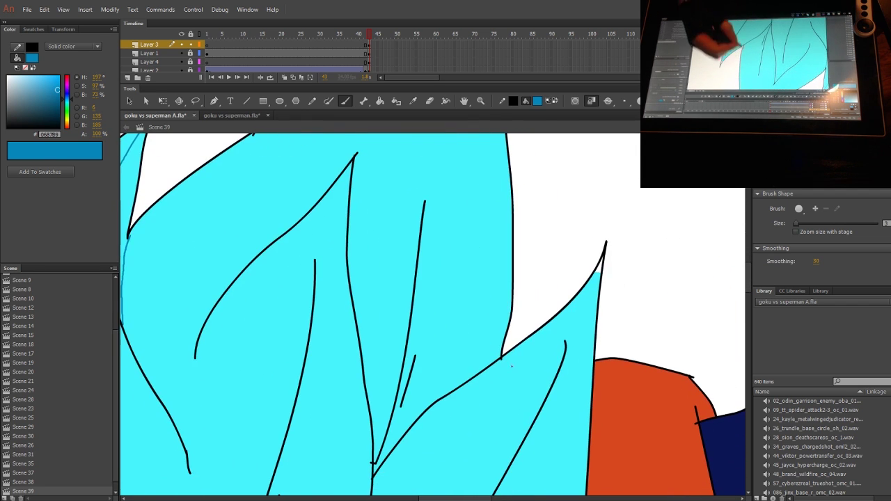
drag(512, 366, 498, 258)
drag(592, 147, 512, 297)
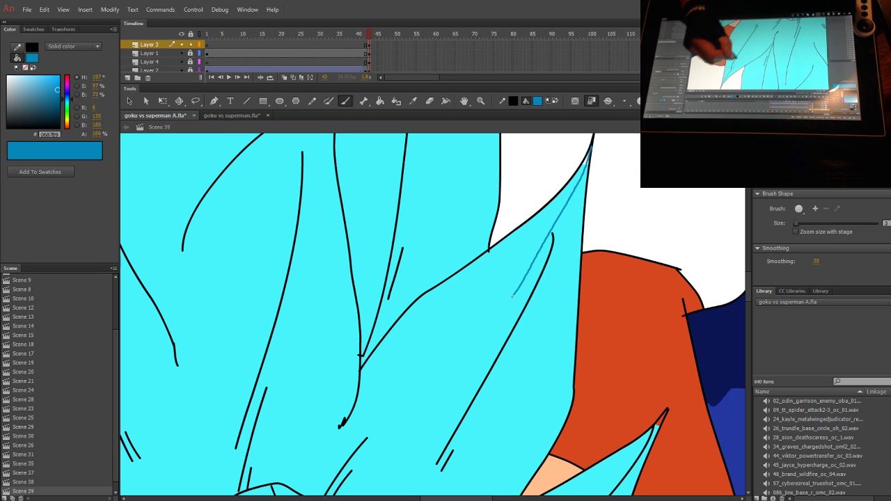
mouse_move(516, 452)
mouse_down()
mouse_move(567, 346)
mouse_move(566, 318)
mouse_move(508, 245)
mouse_up()
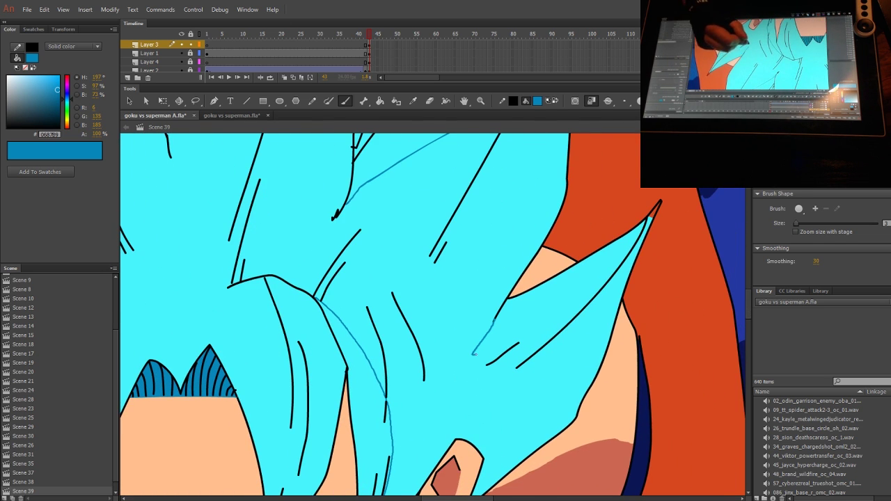
drag(635, 242, 638, 240)
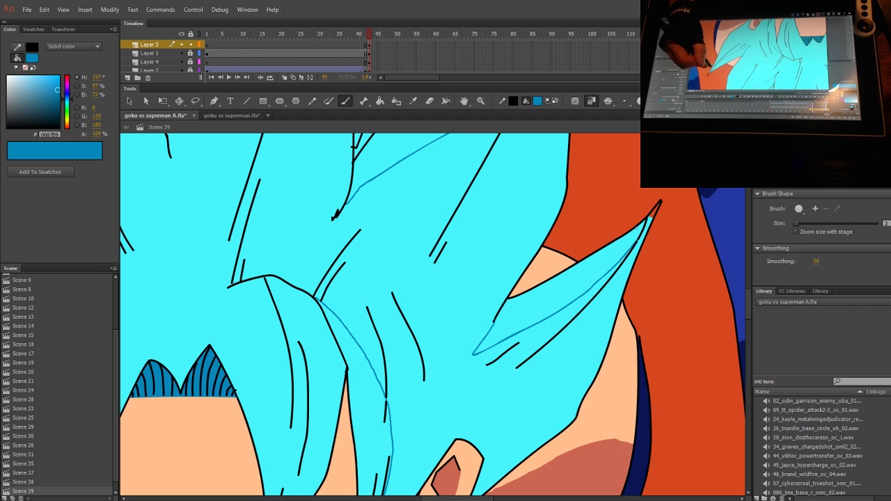
drag(579, 312, 599, 281)
Fill the outlined shadows on the right-hand fringe lock and side spikes with 0687B9, changing the Paint Bucket's gap-closing option for the upper one
click(731, 127)
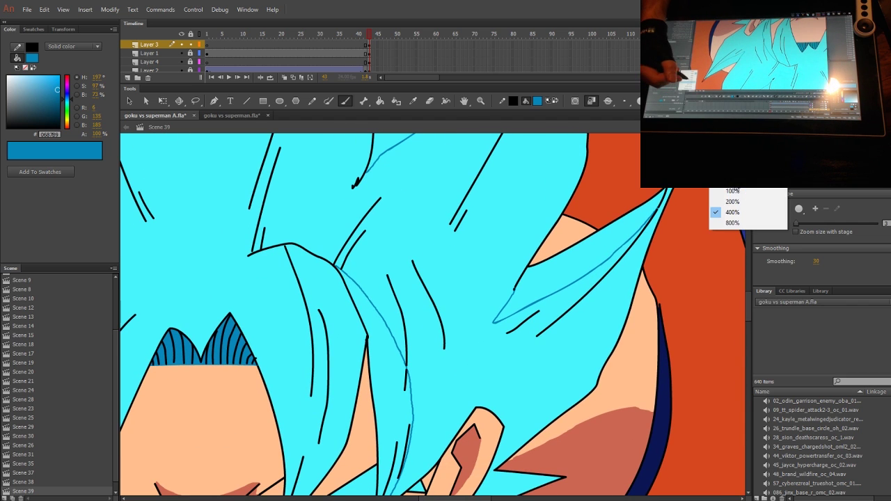
click(732, 204)
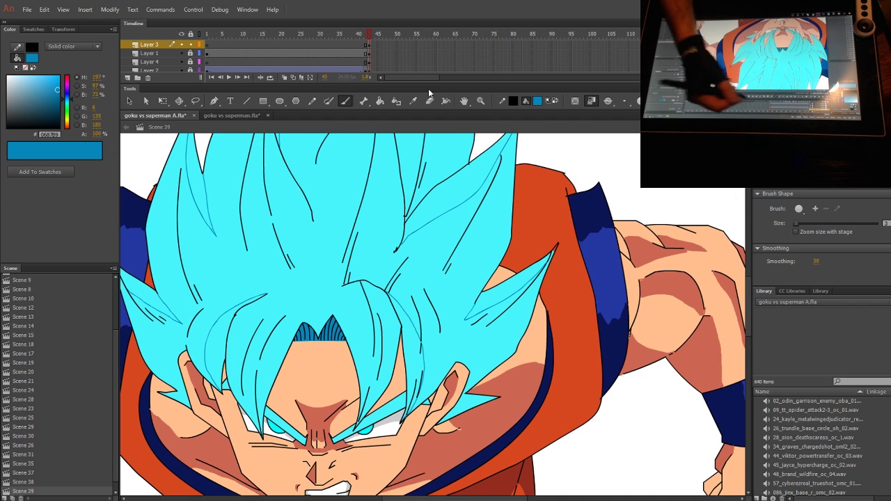
click(380, 101)
click(480, 317)
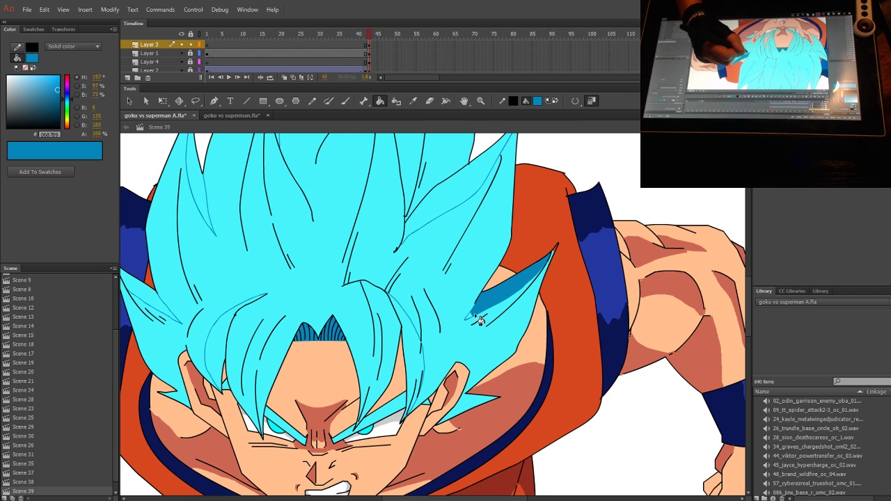
click(419, 356)
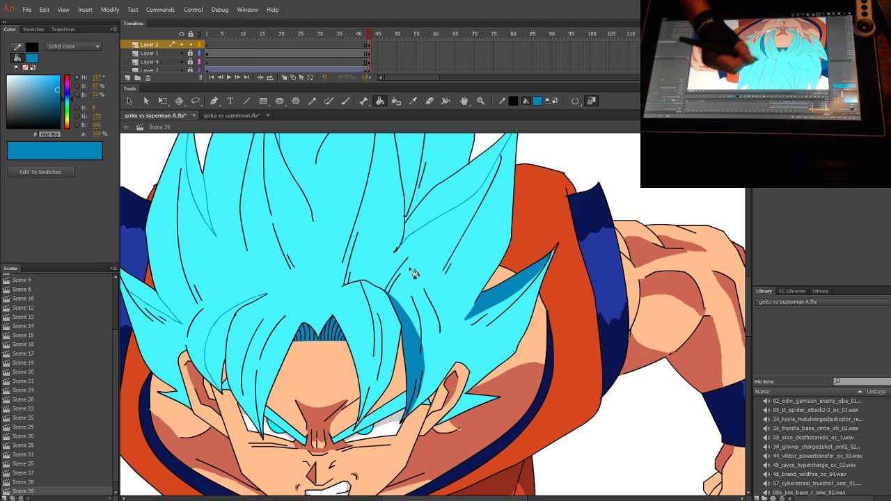
drag(446, 327, 429, 358)
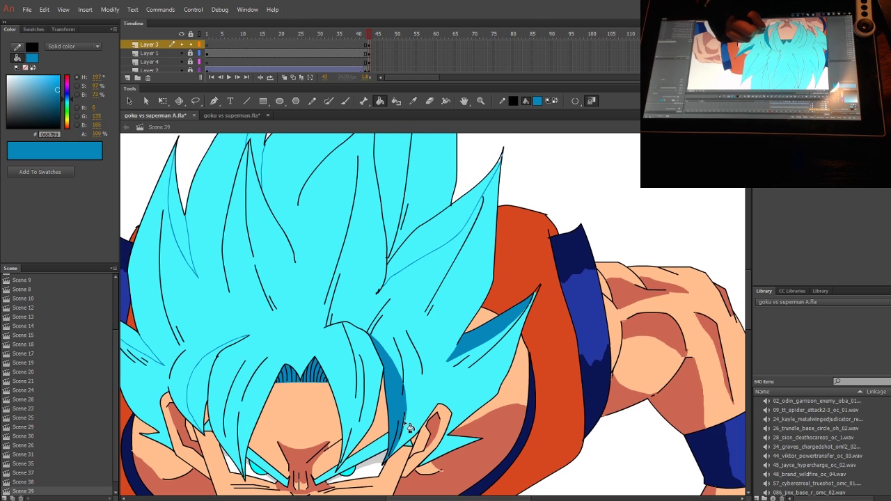
click(576, 101)
click(606, 132)
click(456, 220)
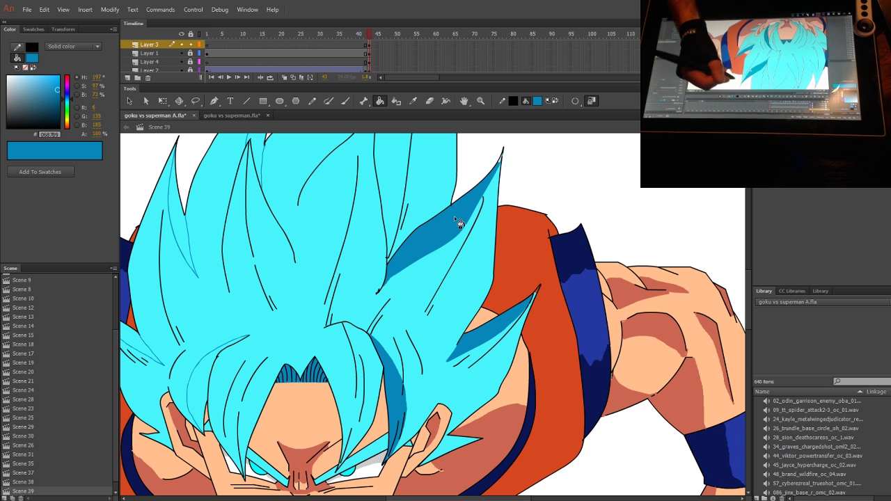
Fill the outlined shadows on the left-hand fringe lock, side spike and upper spikes with 0687B9
click(251, 340)
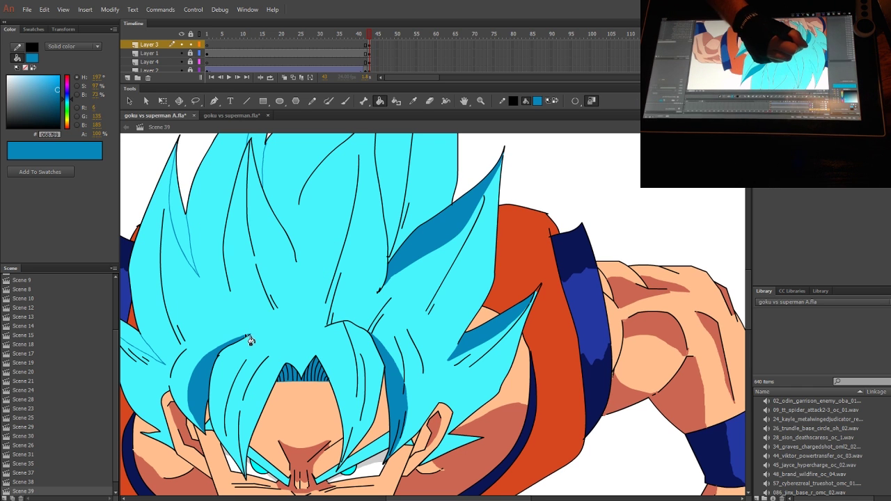
click(206, 327)
click(258, 210)
drag(221, 279, 262, 353)
click(321, 240)
Brush shadow outlines on both sides of the central hair spike and fill them with 0687B9
drag(529, 263, 488, 278)
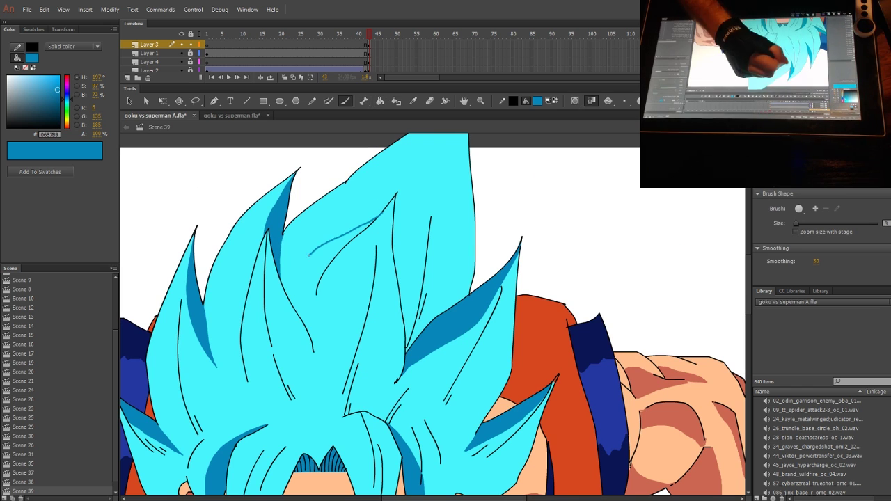
click(322, 262)
drag(321, 259, 315, 226)
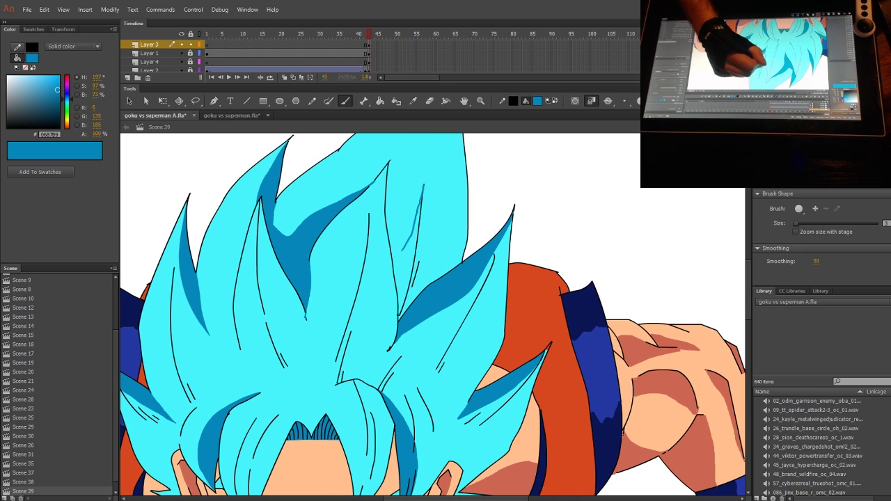
click(418, 249)
drag(471, 289, 471, 199)
Try a small branching 0687B9 shadow above the hairline peaks and check it on the whole figure
key(b)
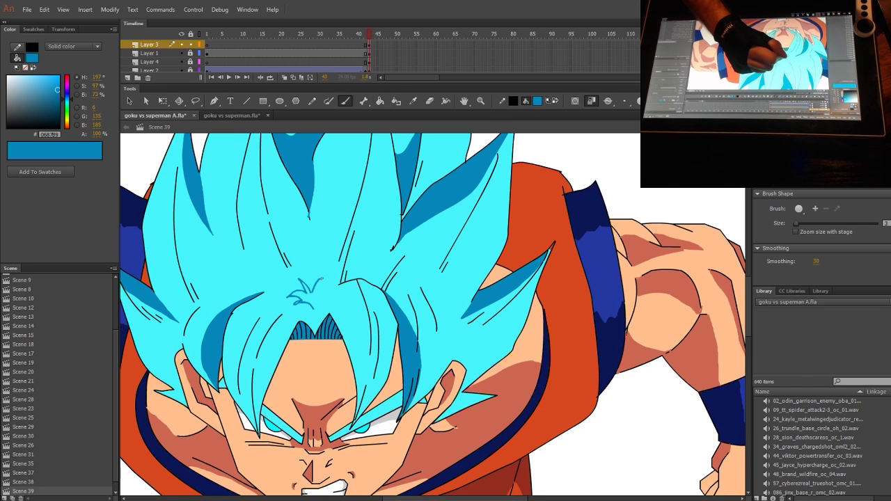
key(k)
click(311, 297)
click(741, 128)
click(731, 180)
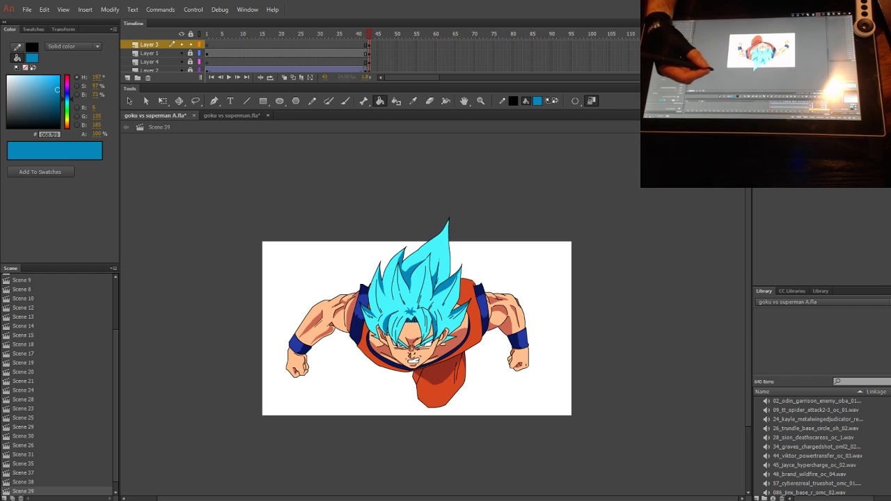
click(741, 127)
click(731, 203)
Cover the branching shadow above the hairline with the light cyan sampled from the hair and erase its remaining specks
click(415, 102)
click(426, 234)
click(412, 249)
key(e)
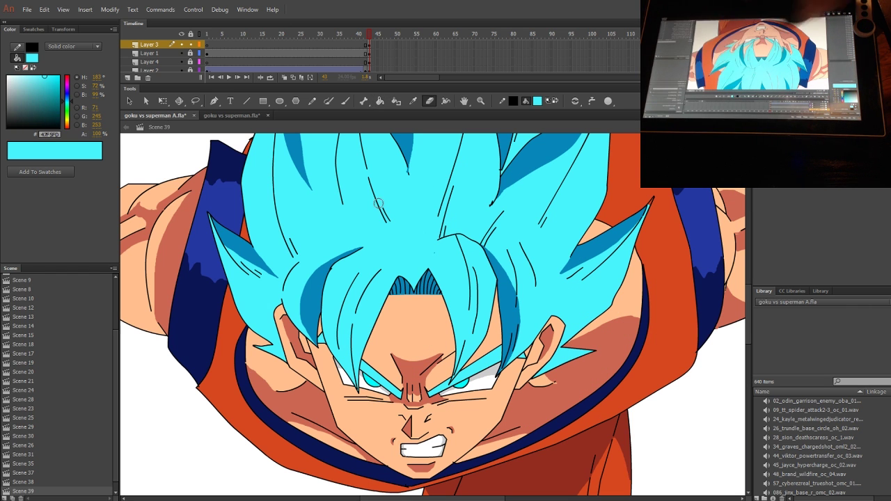
click(435, 255)
Brush a wider shadow with curved branches above the hairline peaks and fill it with 0687B9
key(k)
key(b)
drag(412, 282, 412, 241)
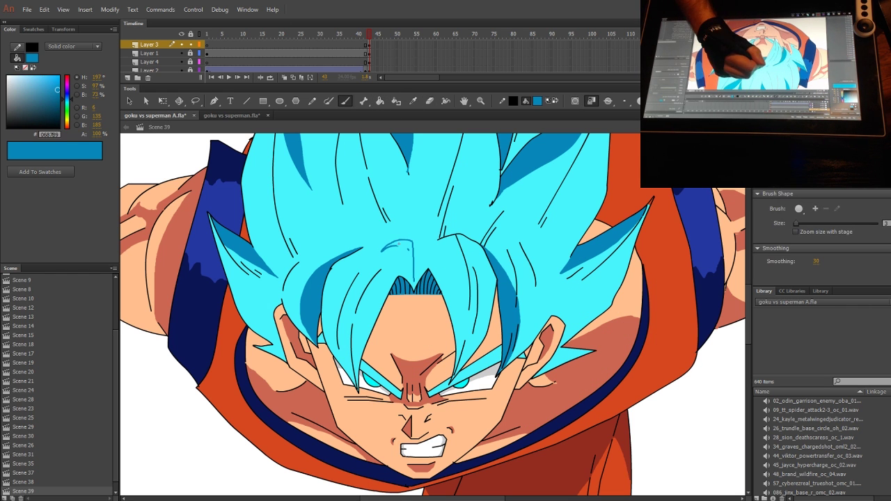
key(k)
click(414, 249)
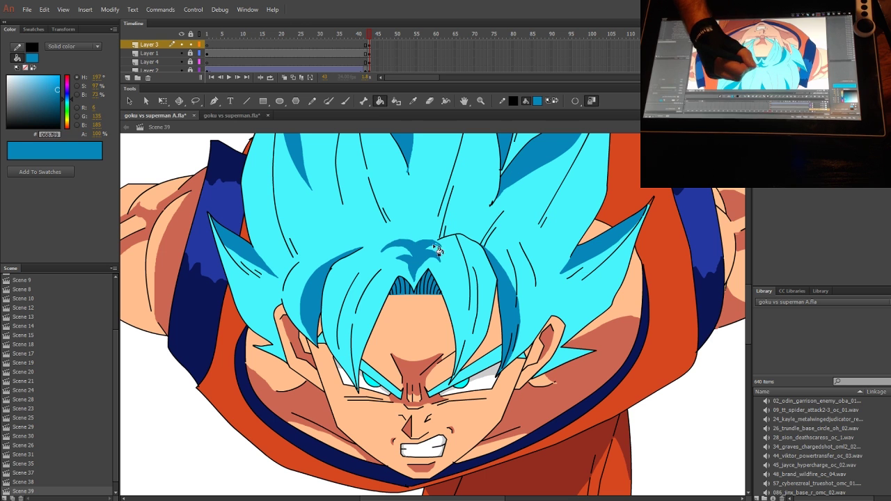
Sample the hair's light cyan to color the tip of the tallest spike and check the whole figure
mouse_move(581, 239)
mouse_down()
mouse_move(543, 376)
mouse_move(484, 493)
mouse_up()
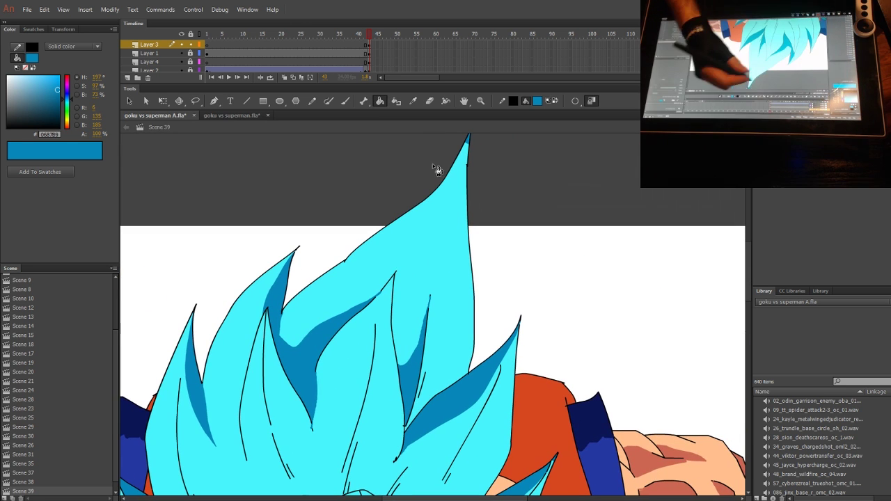
click(414, 101)
click(458, 171)
drag(471, 313, 498, 139)
click(740, 128)
click(736, 183)
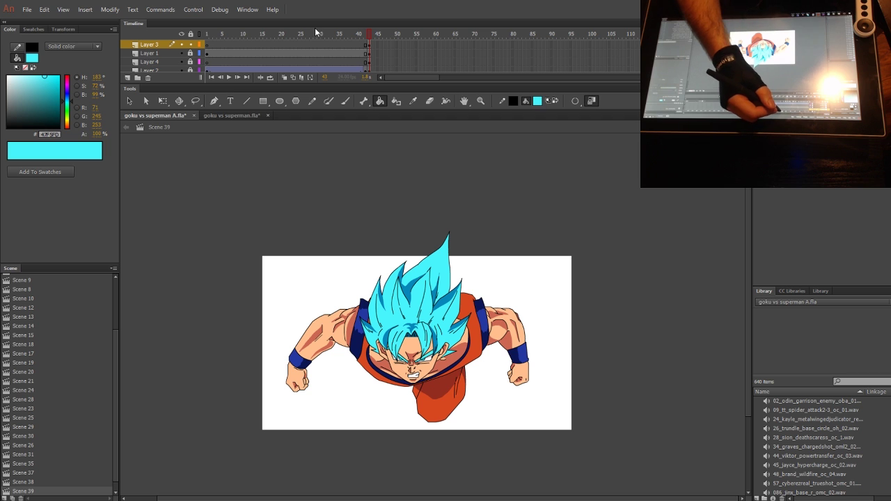
Convert the torso artwork on Layer 4's last frame to a movie clip symbol and open it for editing
click(364, 61)
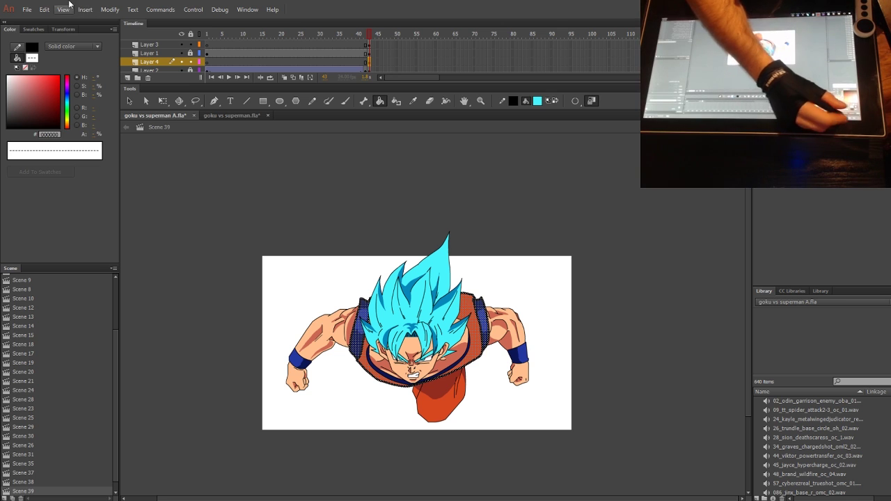
click(44, 9)
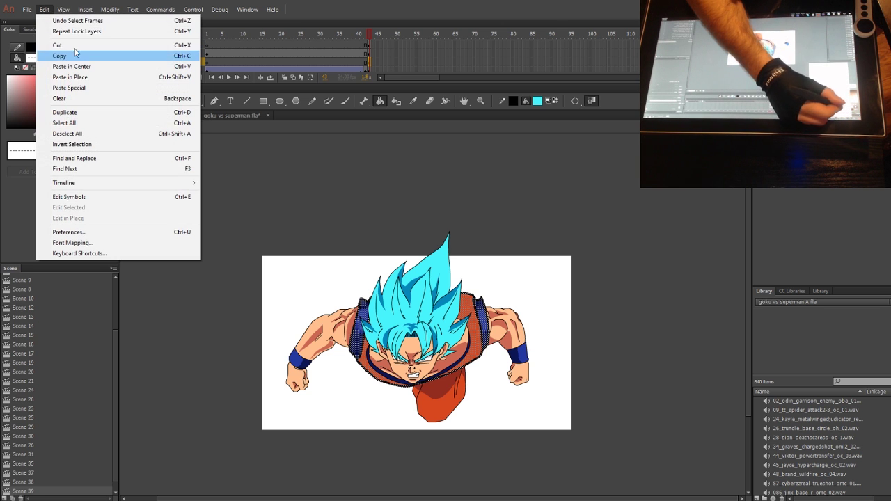
mouse_move(111, 11)
click(130, 34)
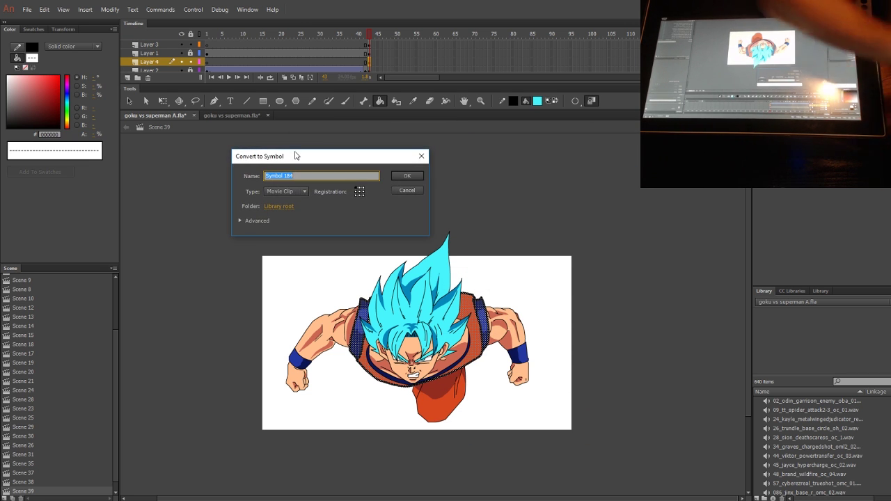
click(407, 176)
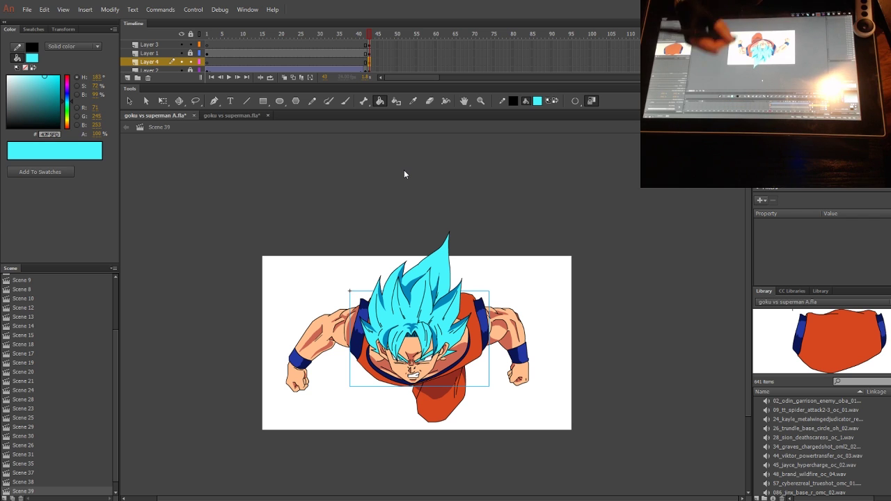
double_click(487, 336)
click(513, 280)
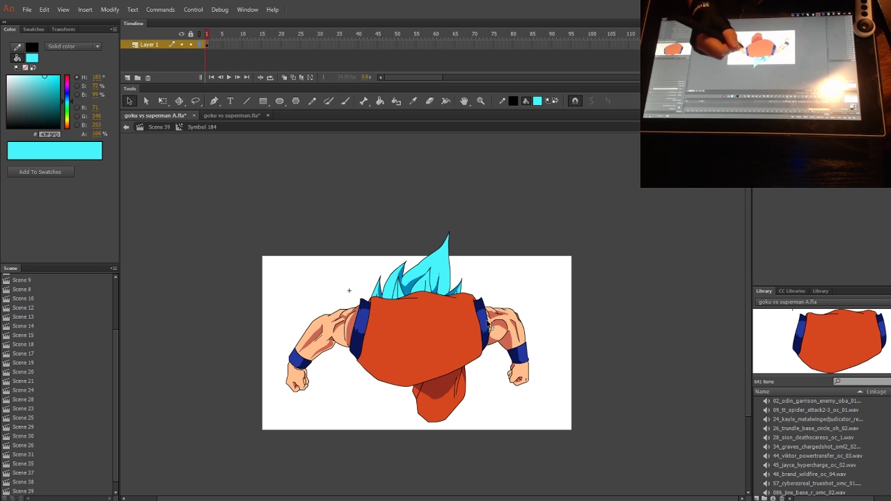
Add blank keyframes at frames 2 to 4 on the torso symbol's Layer 1
click(207, 45)
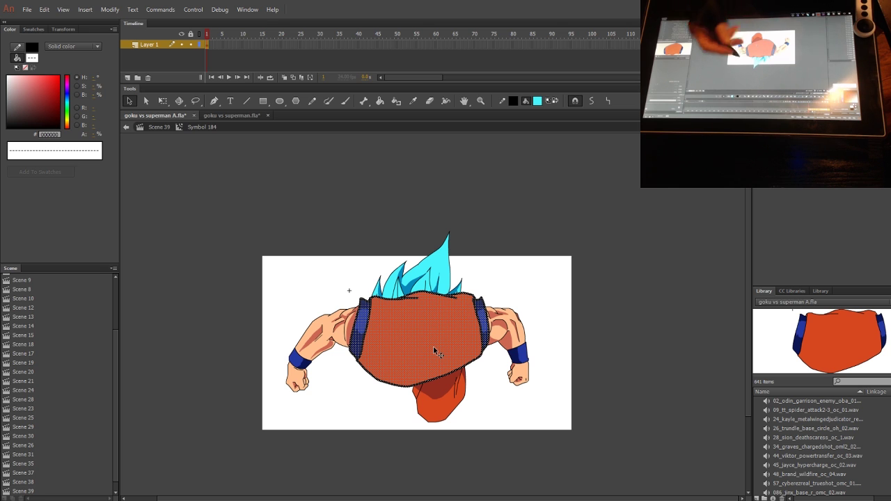
click(504, 222)
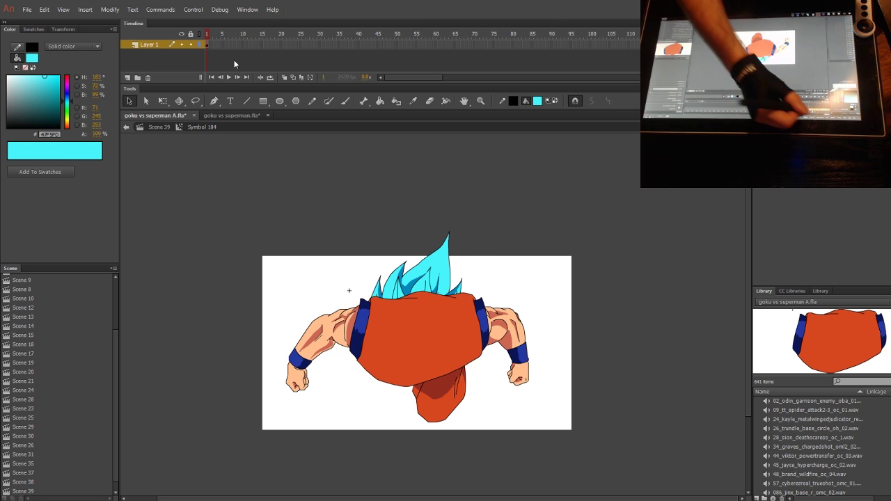
click(211, 44)
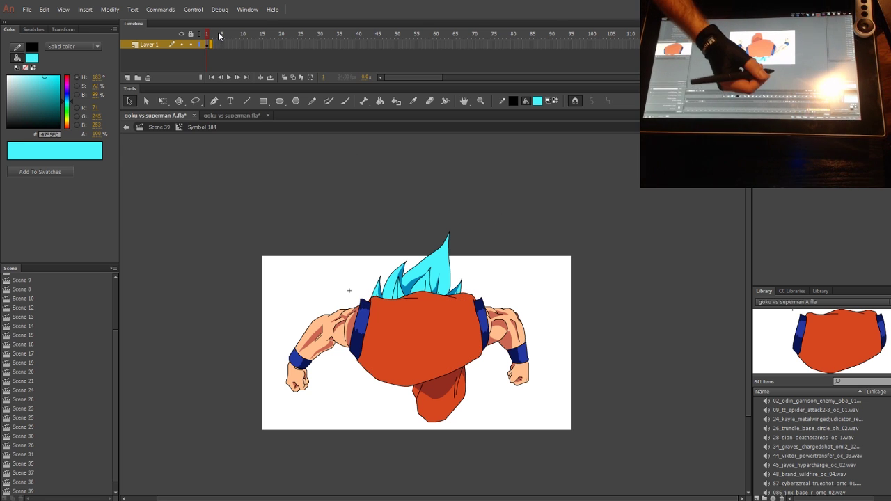
click(218, 33)
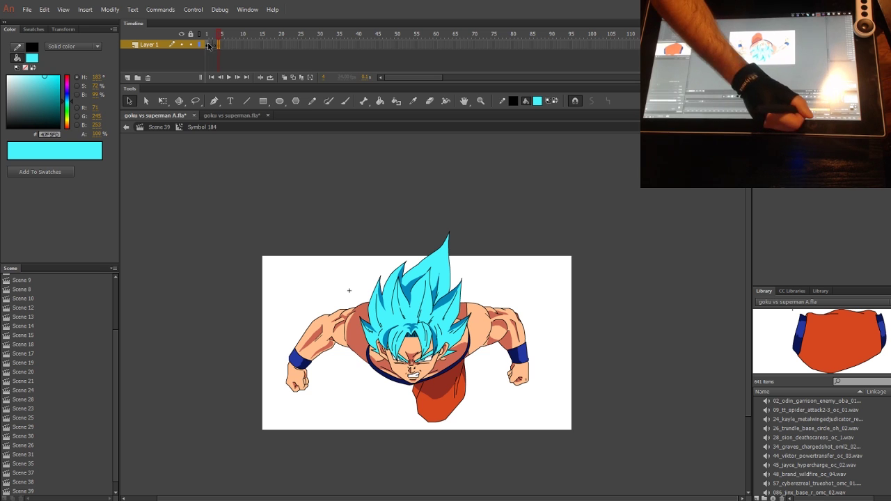
Copy the torso artwork from frame 1 and paste it in place on frames 2 and 3
click(208, 44)
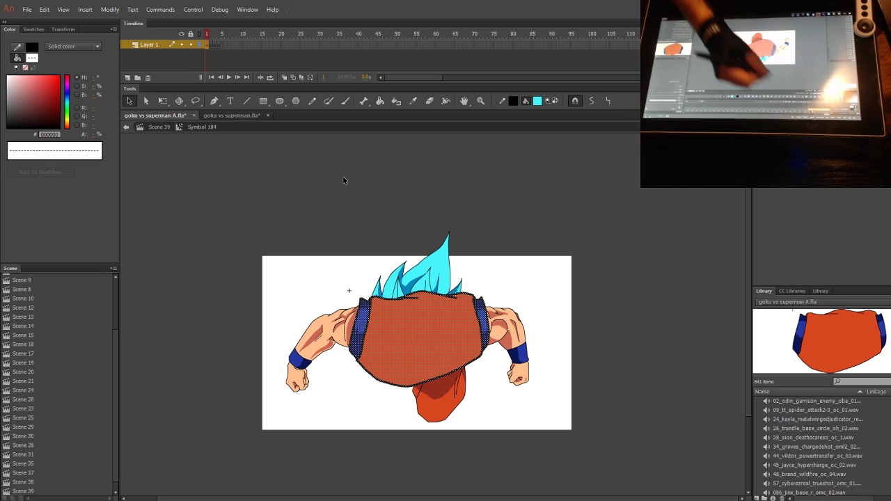
click(44, 9)
click(63, 55)
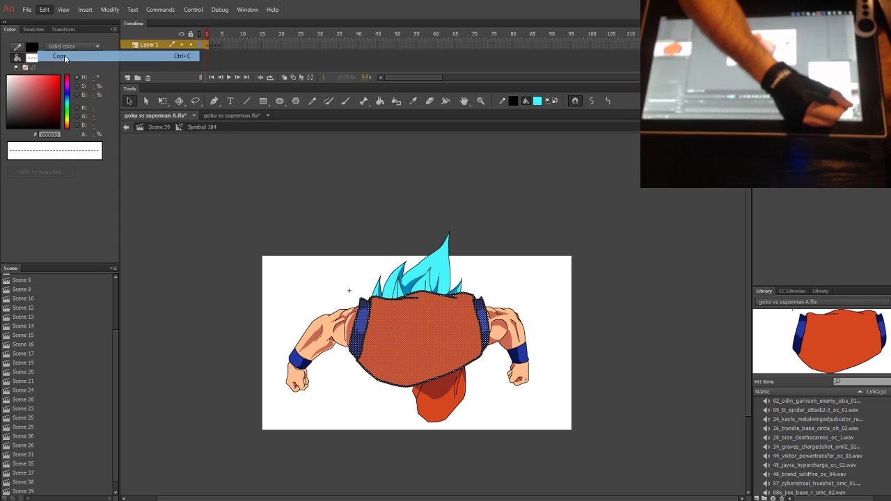
click(210, 44)
click(50, 9)
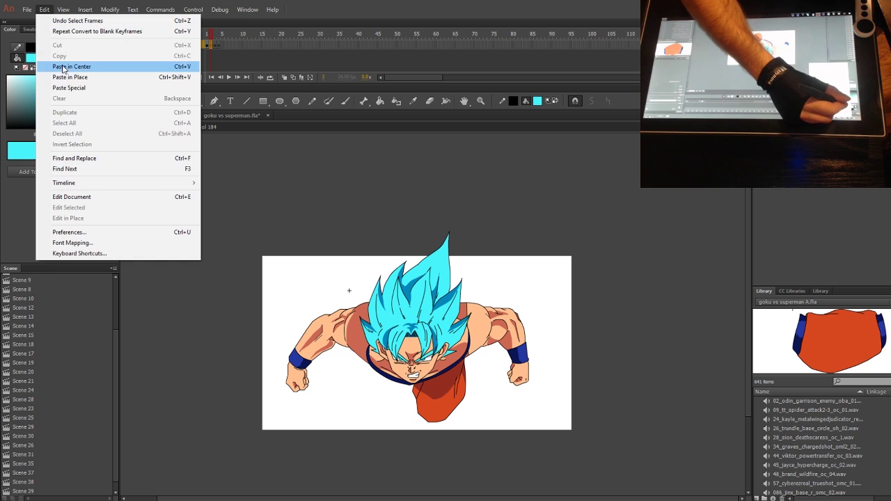
click(62, 73)
click(216, 44)
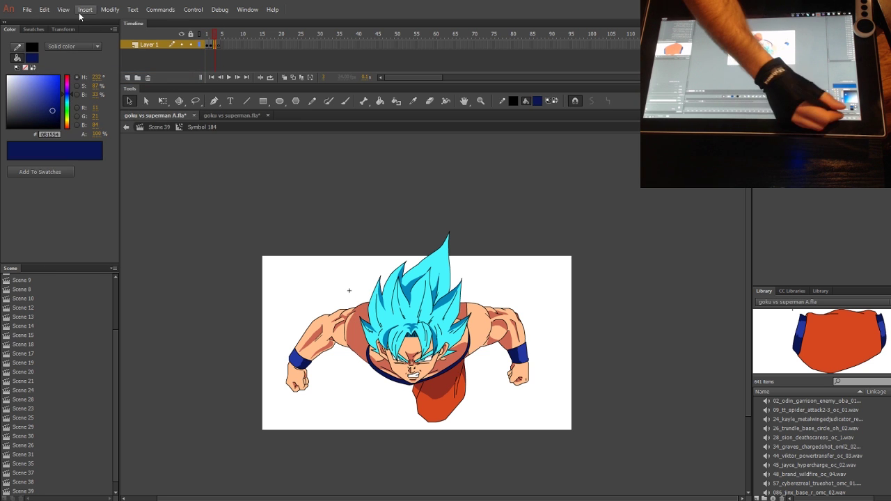
click(44, 9)
click(62, 75)
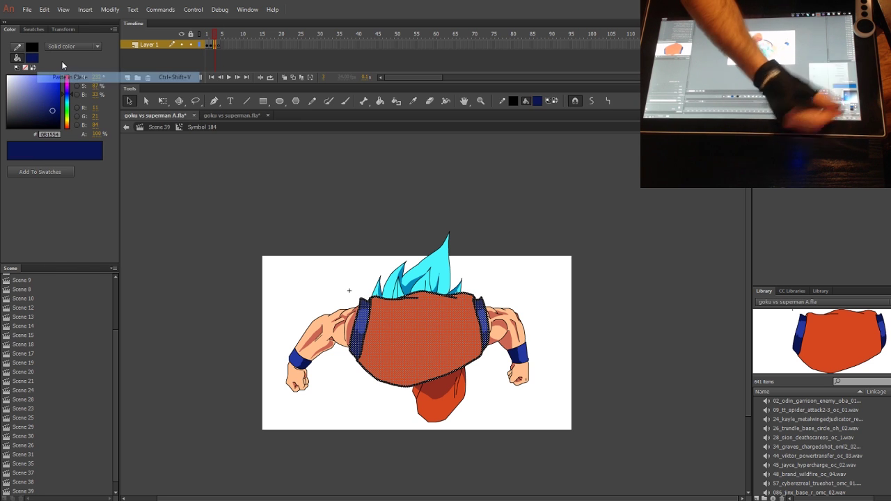
click(389, 236)
Remove the empty frame 4 from the torso symbol's timeline
click(220, 43)
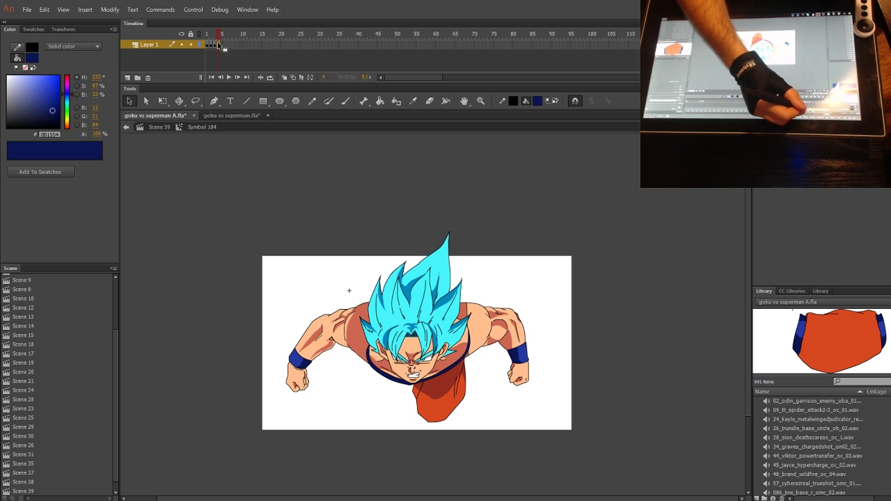
click(42, 8)
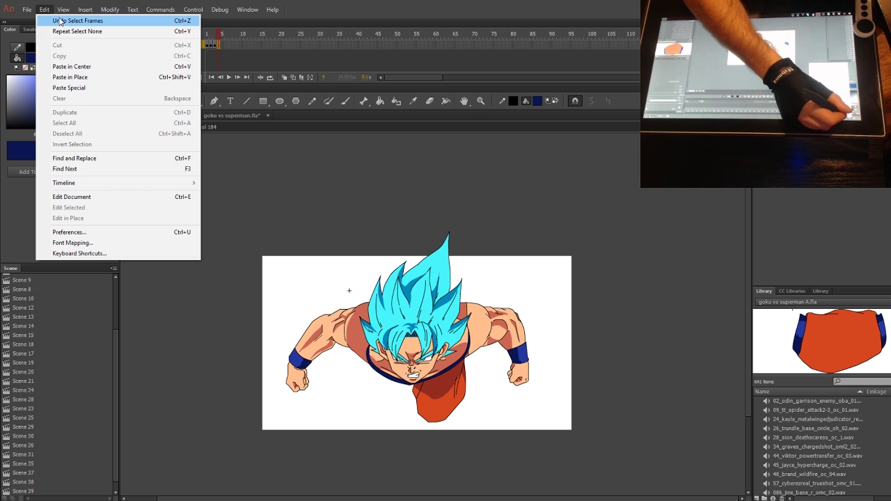
mouse_move(89, 8)
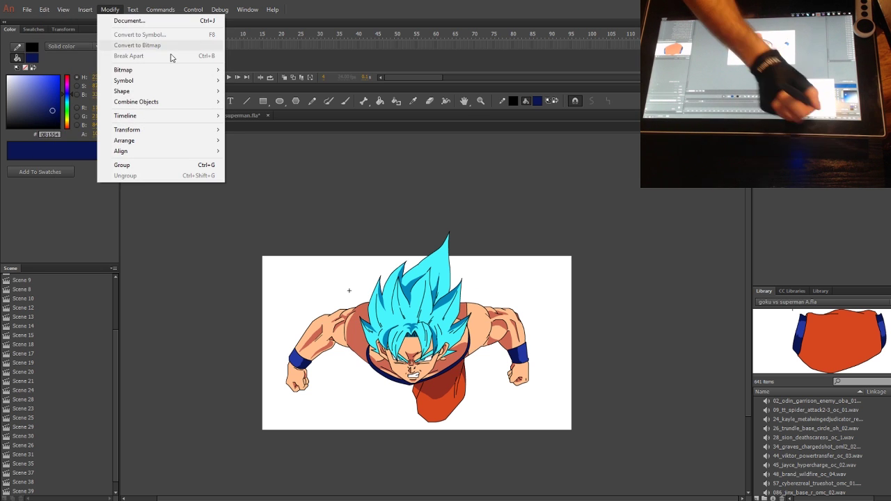
click(271, 168)
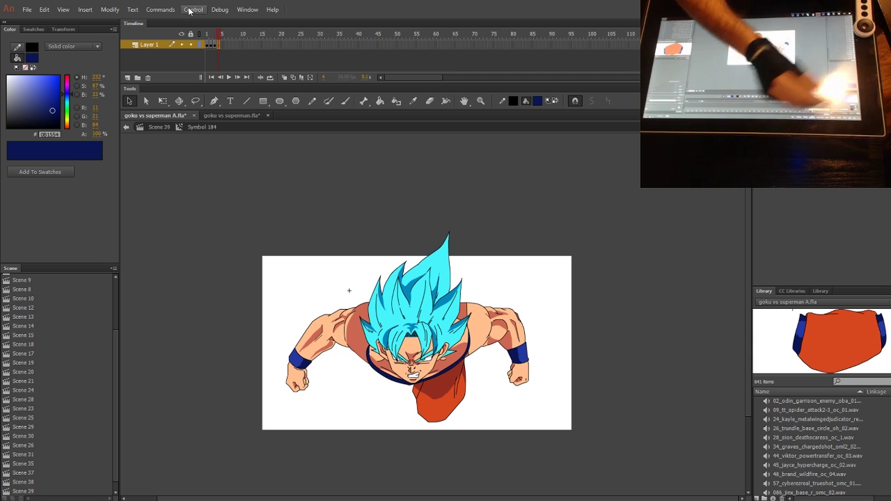
right_click(218, 44)
click(279, 105)
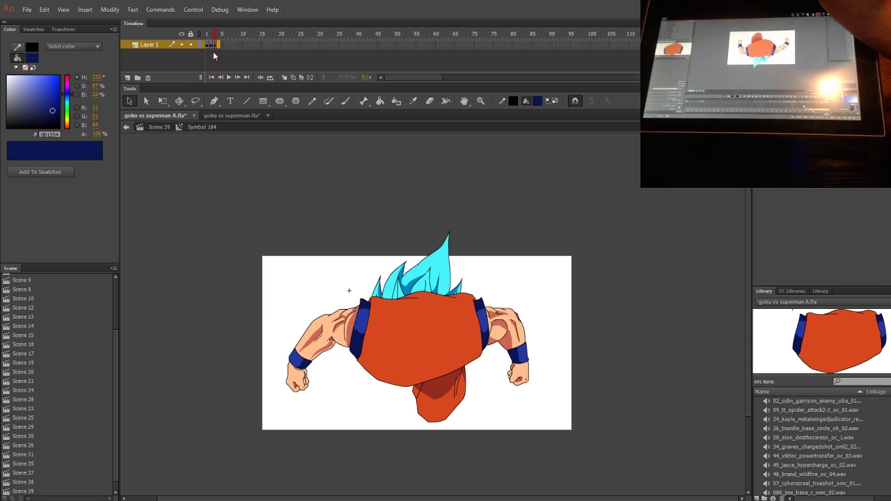
On frame 2, raise the middle of the orange torso's lower edge and bend its left part into a wavy outline
click(211, 44)
click(361, 239)
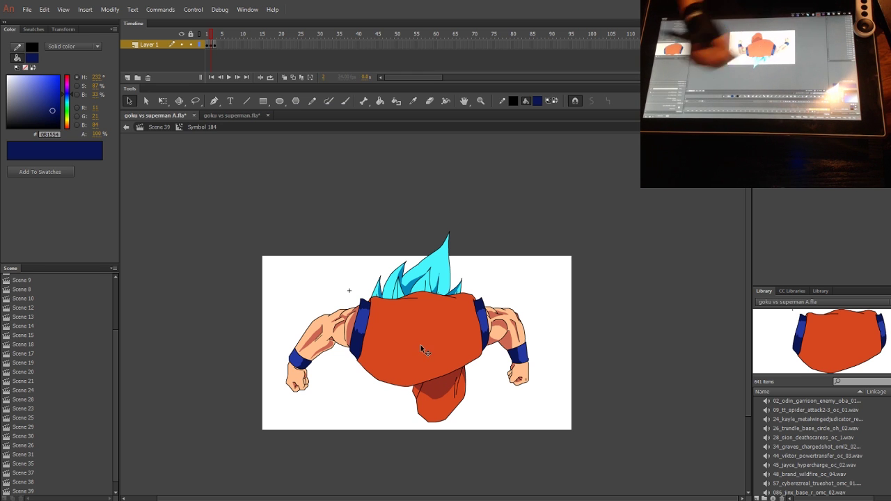
click(728, 127)
click(745, 211)
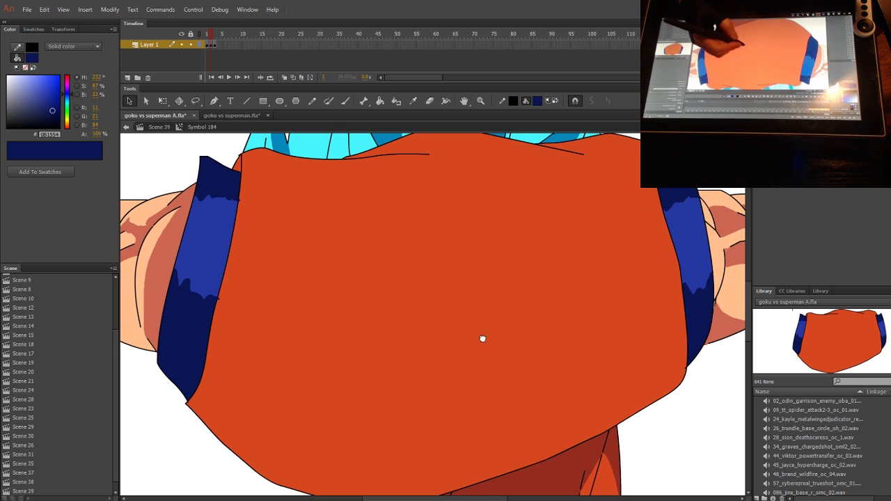
drag(483, 338, 473, 240)
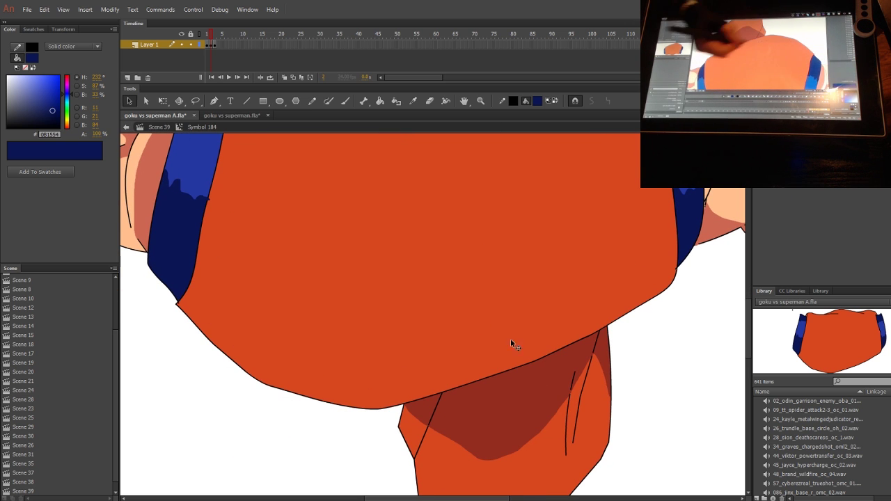
drag(578, 247, 527, 393)
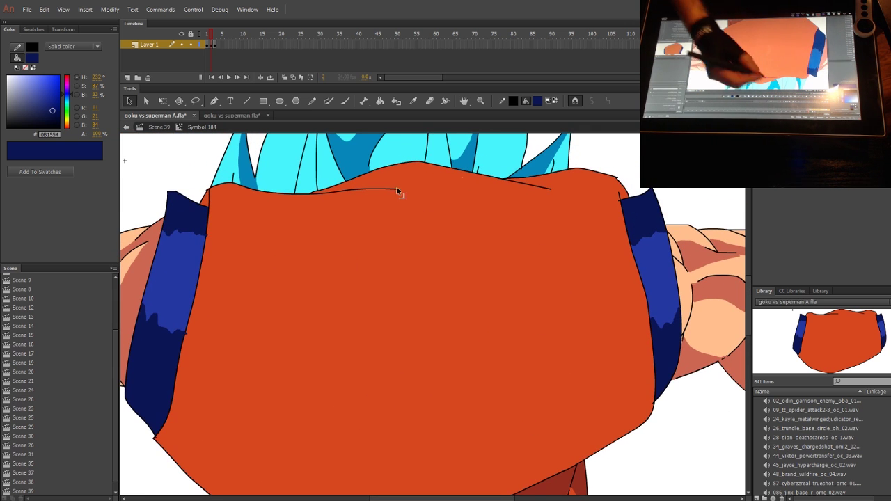
scroll(640, 319, down, 3)
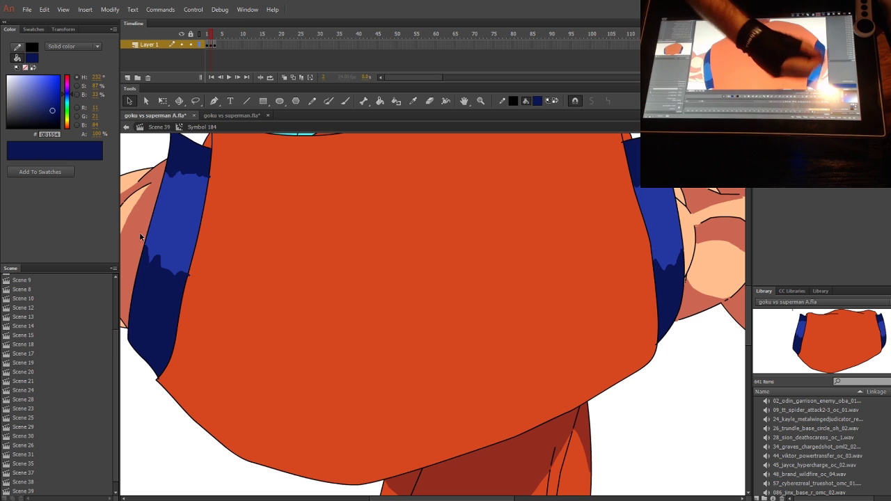
drag(174, 142, 165, 202)
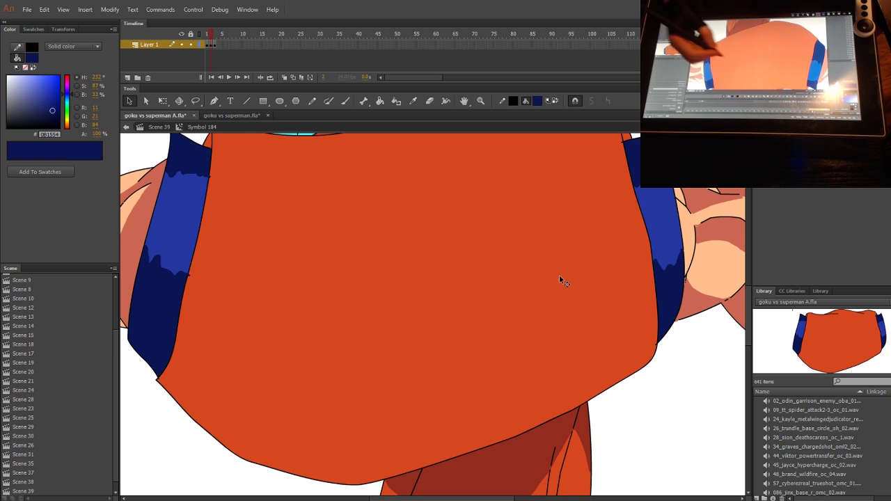
scroll(523, 213, down, 3)
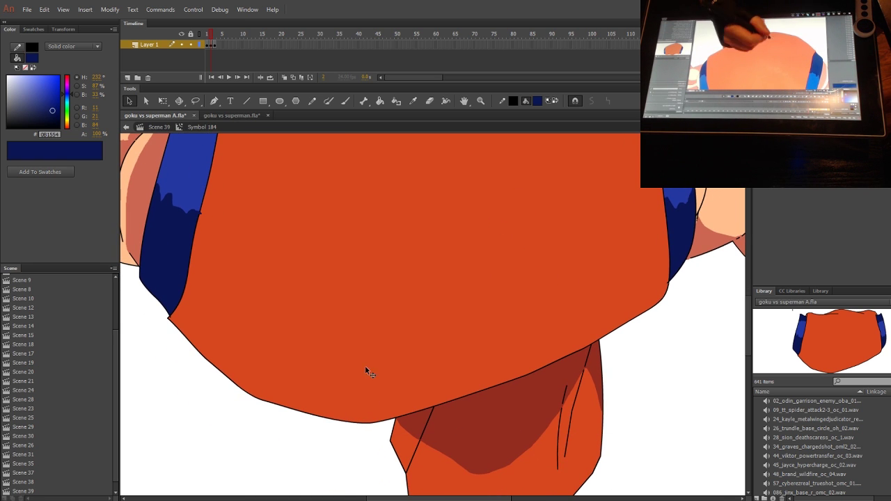
drag(361, 423, 402, 411)
drag(306, 413, 257, 393)
double_click(230, 373)
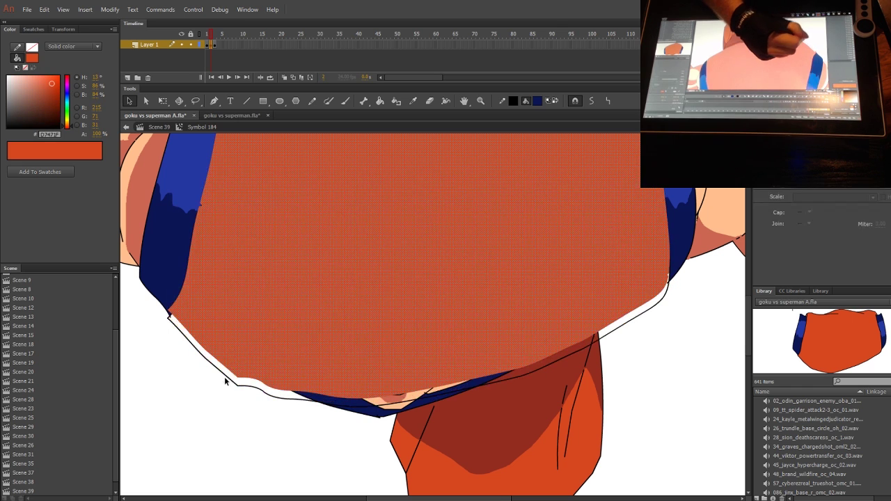
key(ctrl+z)
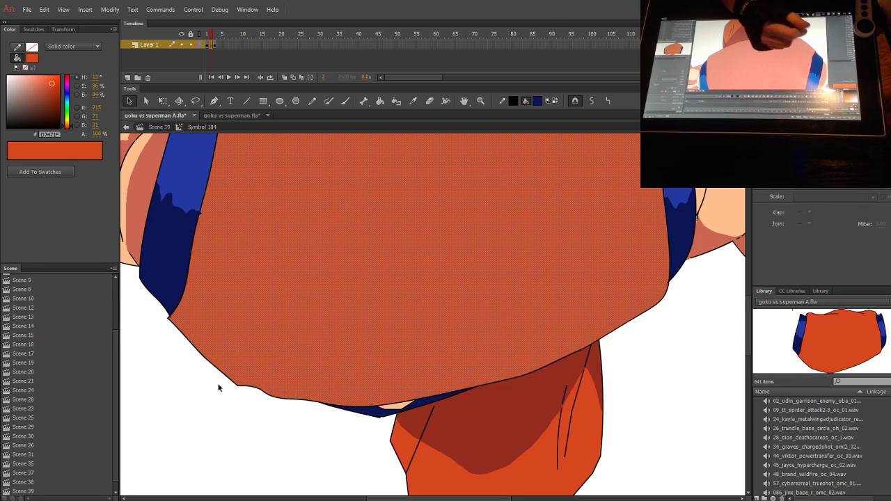
click(233, 399)
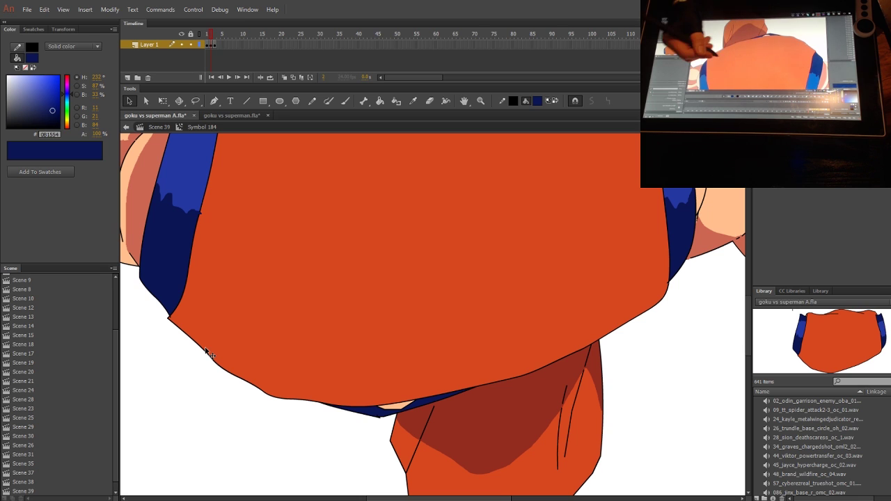
Bend the right part of the torso's lower edge slightly inward below the right sleeve band
drag(642, 315, 640, 308)
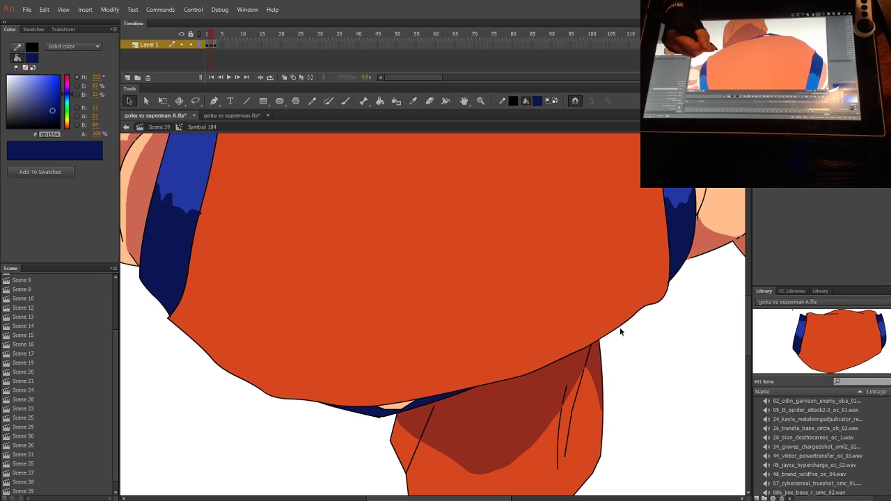
click(620, 323)
click(622, 332)
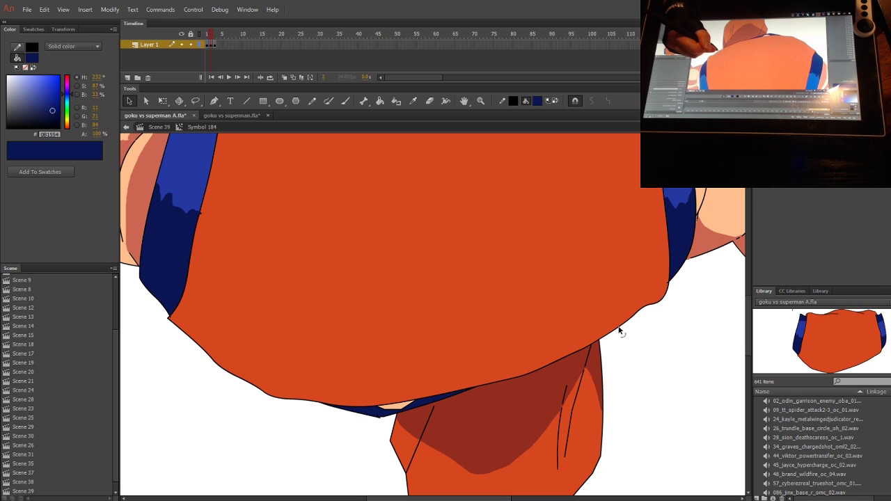
Bend the torso's upper edge into waves below the hair and pull the end of its left fold line downward
scroll(530, 327, up, 8)
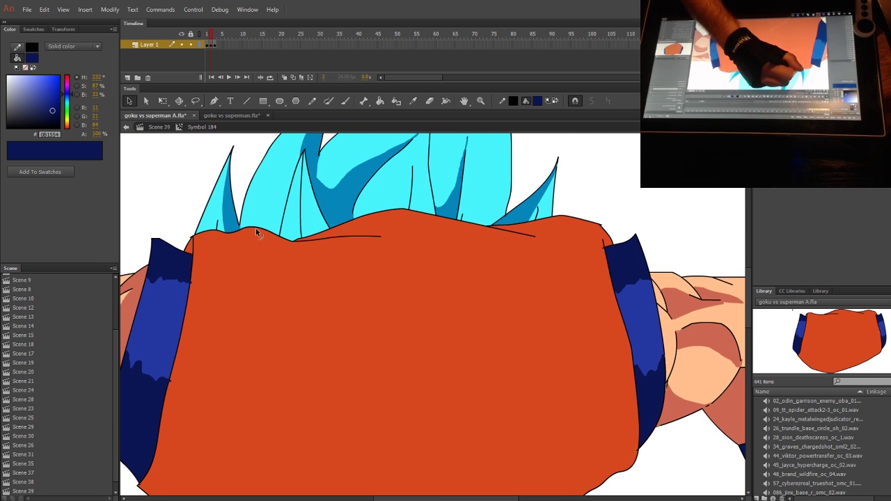
drag(344, 227, 344, 212)
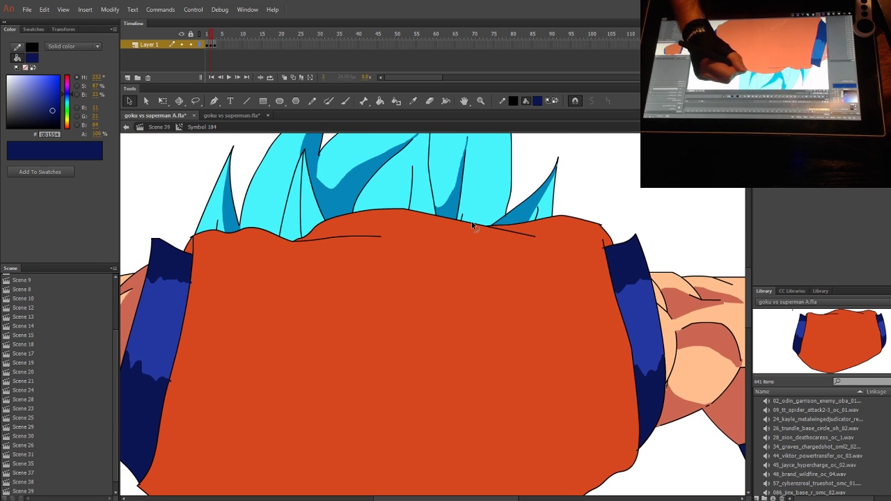
drag(535, 222, 535, 213)
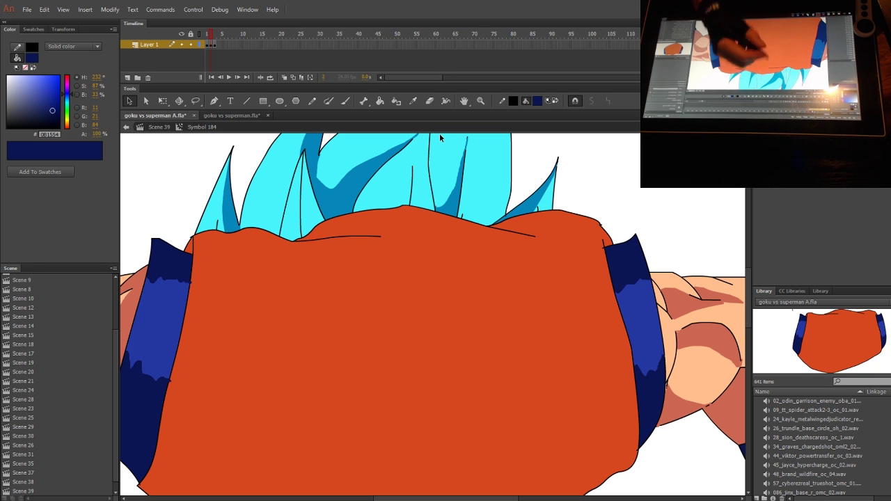
drag(380, 237, 374, 265)
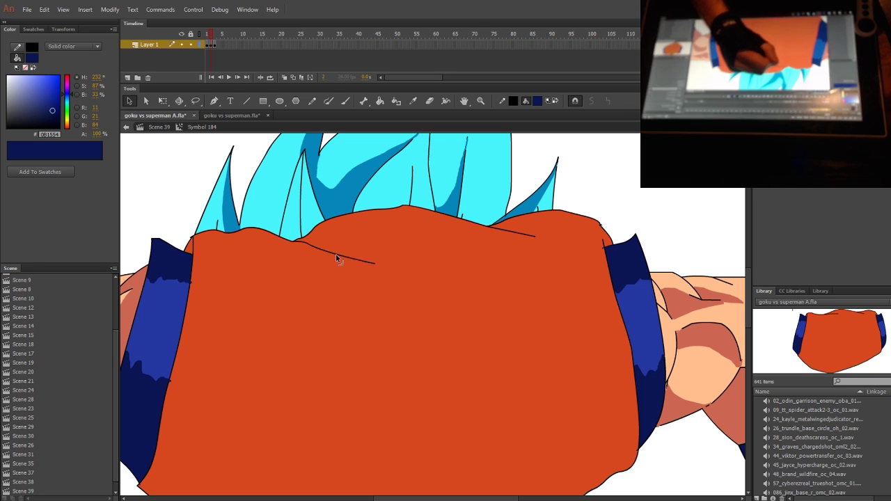
On frame 2, delete the dark and medium blue fills from the left sleeve band
mouse_move(308, 369)
mouse_down()
mouse_move(442, 263)
mouse_move(457, 290)
mouse_up()
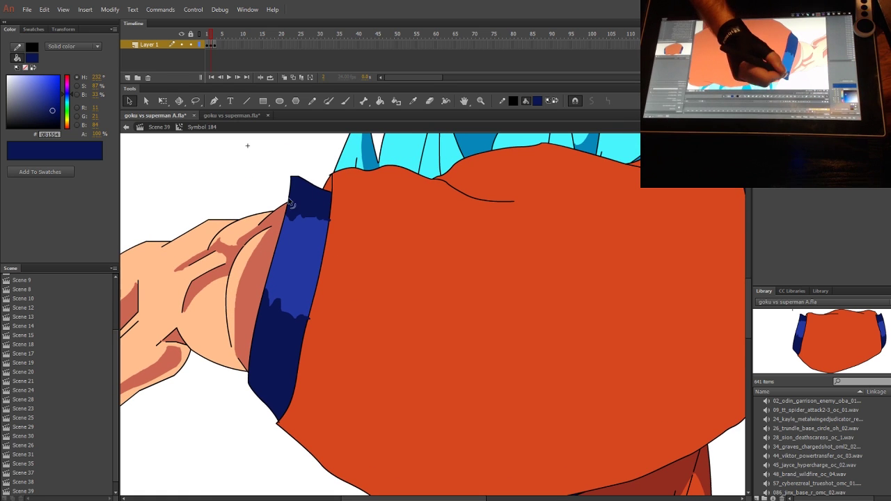
click(286, 334)
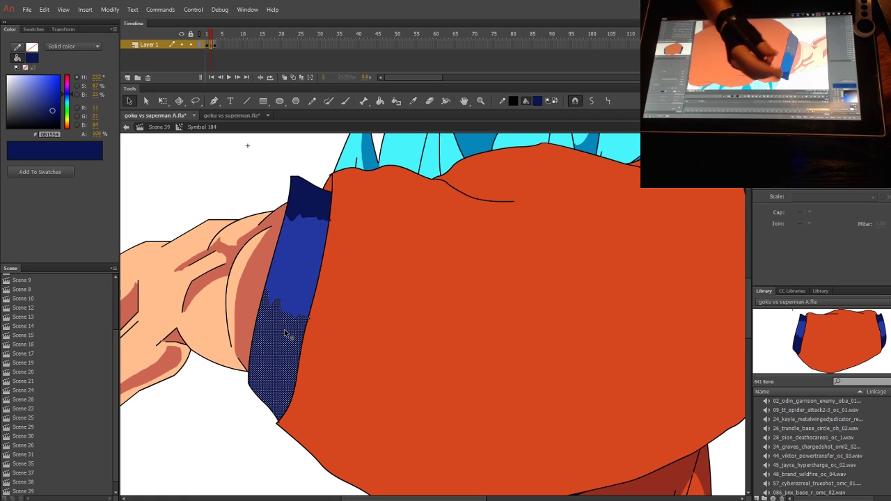
key(Delete)
click(299, 258)
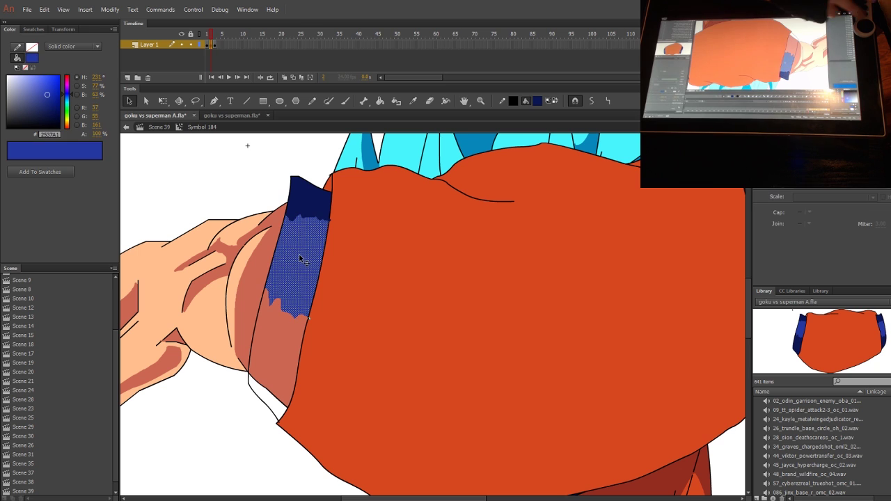
key(Delete)
click(303, 203)
key(Delete)
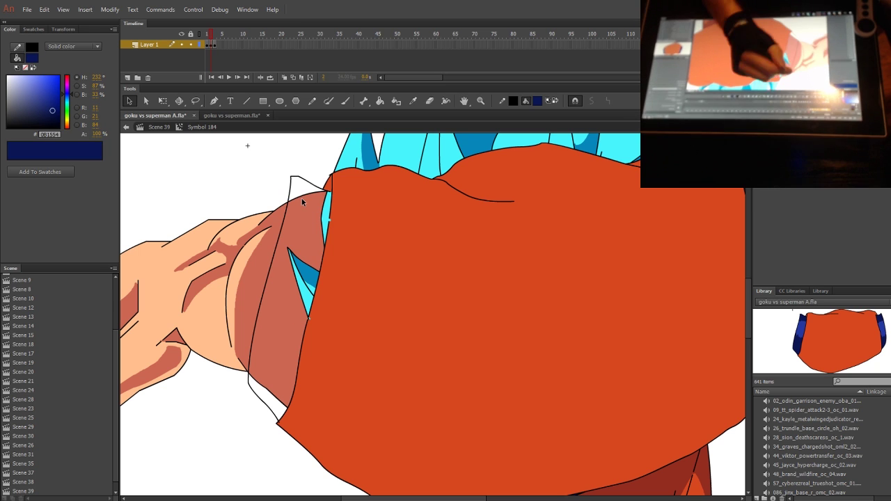
Bend the left sleeve band's outer outline outward and shape its inner edge along the torso into waves
drag(282, 245, 254, 251)
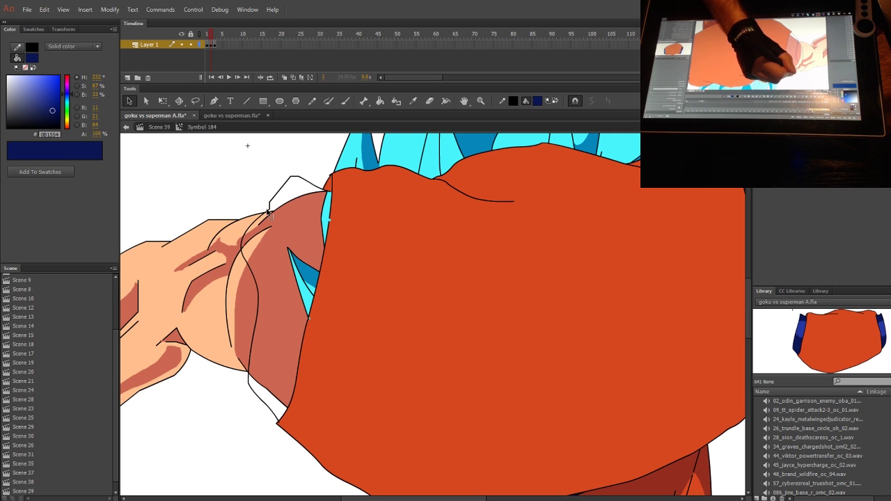
drag(259, 298, 236, 287)
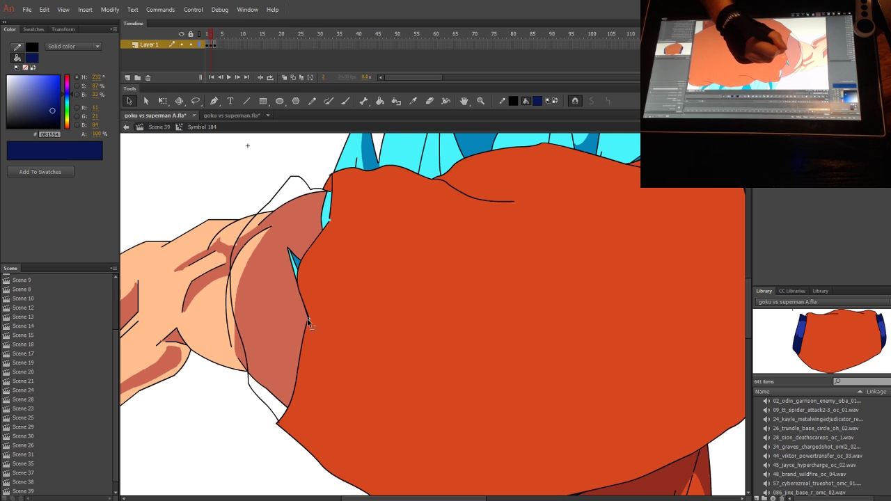
drag(308, 314, 301, 317)
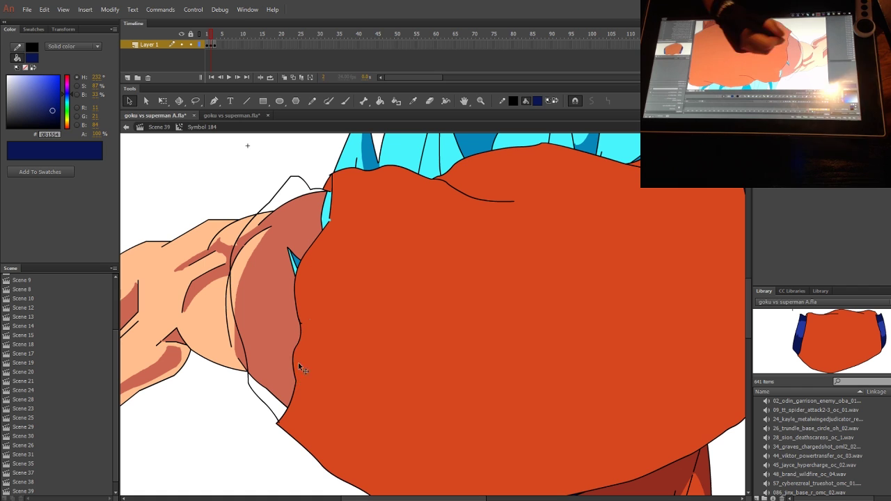
Delete the three blue fill areas from the right sleeve band on frame 2
drag(430, 333, 107, 341)
click(472, 332)
key(Delete)
click(457, 279)
key(Delete)
click(443, 208)
key(Delete)
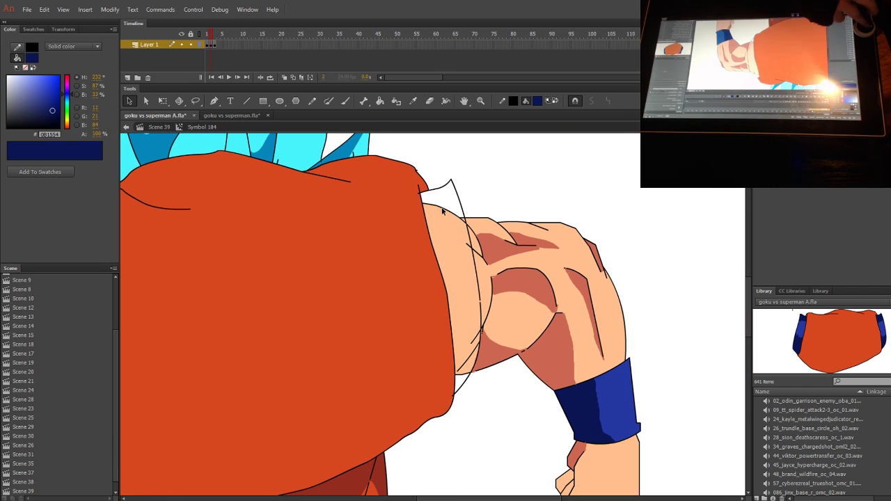
Bend the right sleeve band's inner and outer outlines into waves and delete the leftover line segment on its outer edge
drag(435, 243, 444, 241)
drag(453, 341, 462, 341)
drag(448, 295, 457, 296)
drag(476, 263, 500, 260)
drag(466, 223, 480, 218)
drag(481, 301, 480, 347)
click(481, 315)
key(Delete)
mouse_move(447, 241)
mouse_down()
mouse_move(457, 227)
mouse_move(462, 251)
mouse_up()
drag(460, 293, 467, 291)
drag(461, 344, 468, 342)
drag(488, 348, 516, 319)
Recolor the right sleeve band from the wristband's colors, with dark blue ends bounded by jagged brush lines and a lighter blue middle
key(i)
click(625, 379)
drag(613, 376, 559, 402)
key(b)
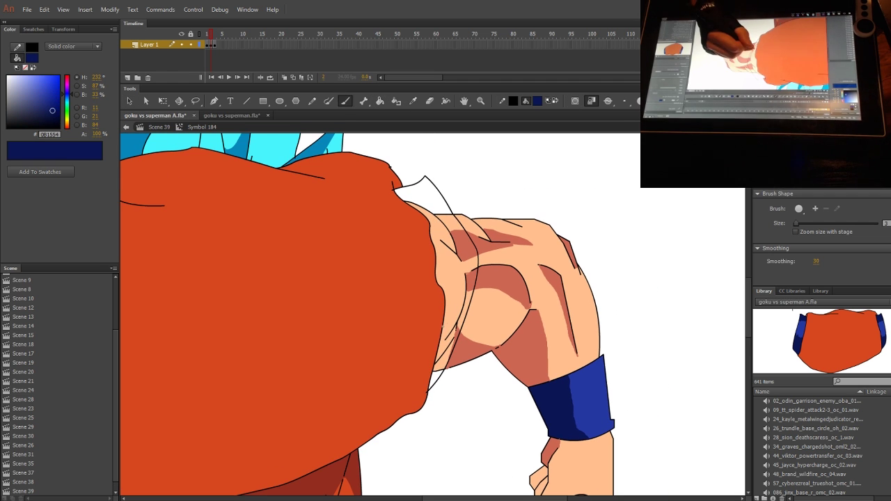
key(k)
click(430, 202)
click(454, 343)
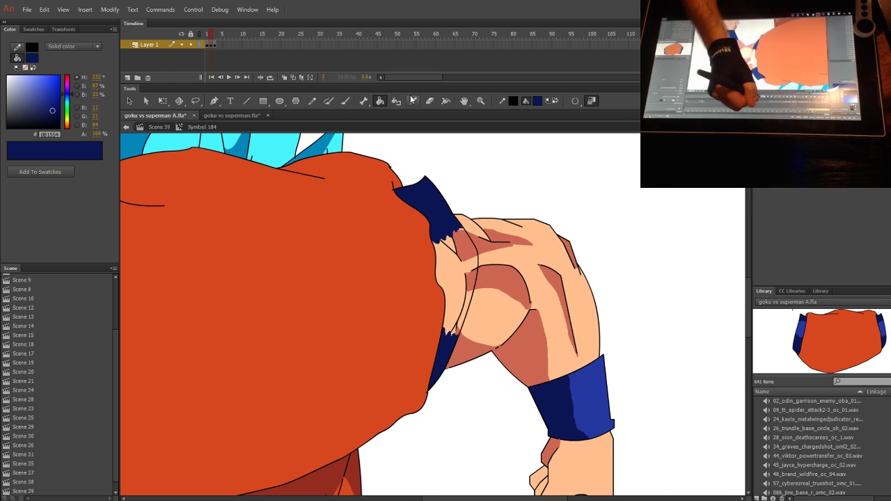
key(i)
click(590, 394)
click(438, 245)
Brush jagged shading boundaries across the left sleeve band and fill its middle lighter blue and its ends dark blue
drag(429, 311, 569, 274)
drag(270, 273, 571, 308)
key(b)
drag(323, 299, 369, 312)
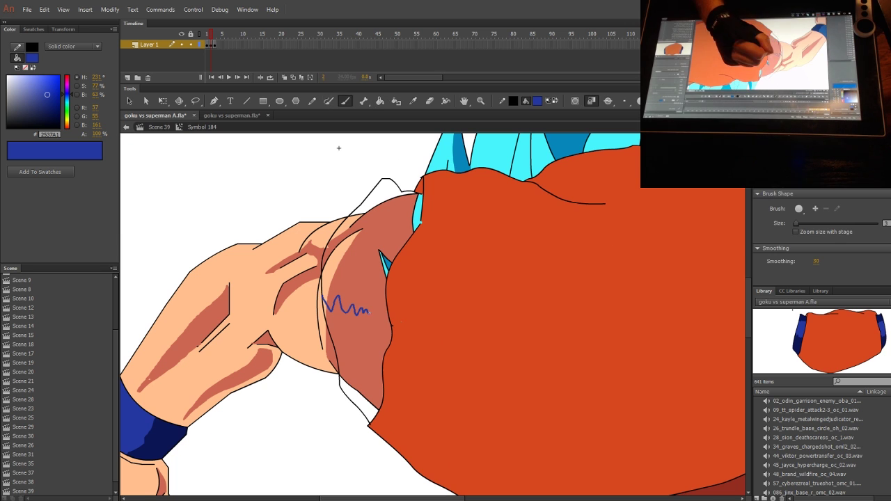
drag(384, 238, 395, 252)
key(k)
click(355, 268)
key(i)
click(169, 439)
click(360, 351)
click(394, 220)
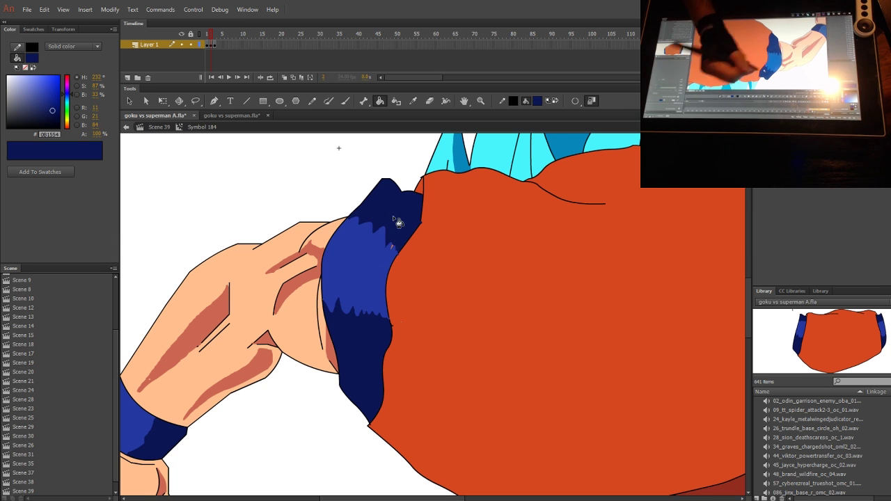
On frame 3, reshape the torso's upper edge below the hair and curve its right fold line downward
drag(645, 336, 499, 290)
key(period)
key(v)
key(ctrl+shift+a)
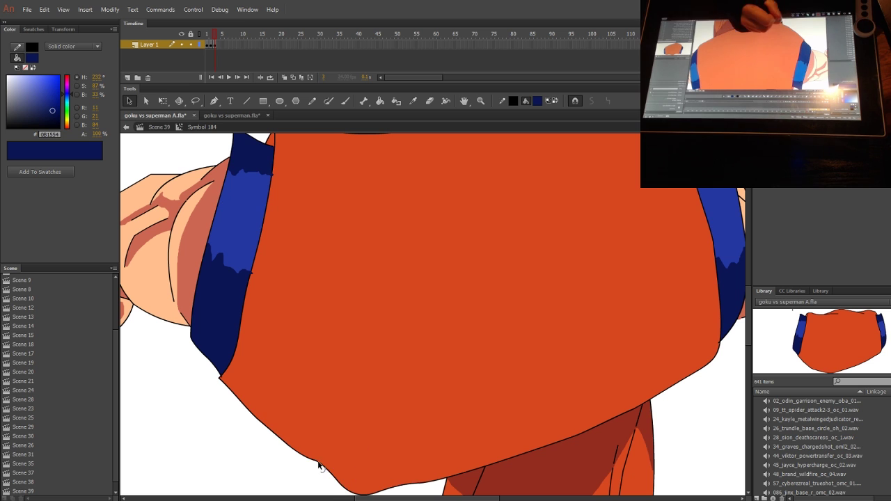
drag(460, 136, 390, 247)
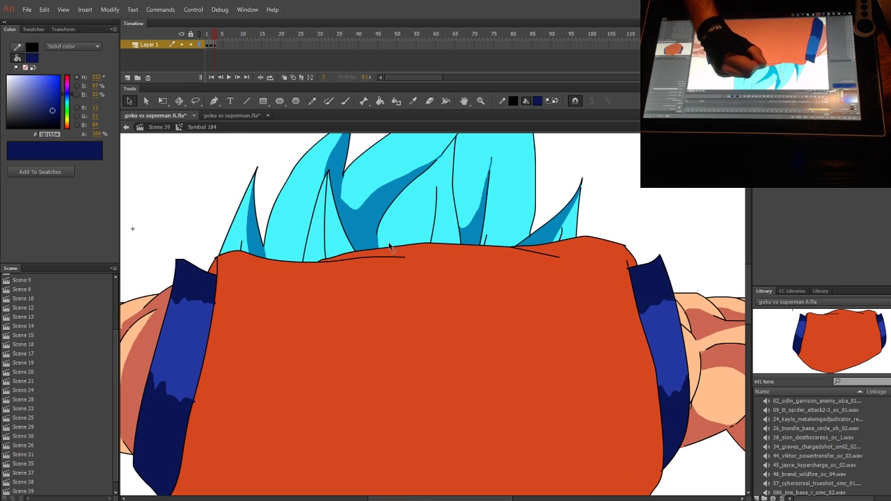
drag(592, 238, 540, 256)
drag(486, 245, 480, 247)
Remove the blue fills from frame 3's left sleeve band and bend its top and outer outlines inward
drag(174, 274, 181, 275)
click(182, 281)
key(Delete)
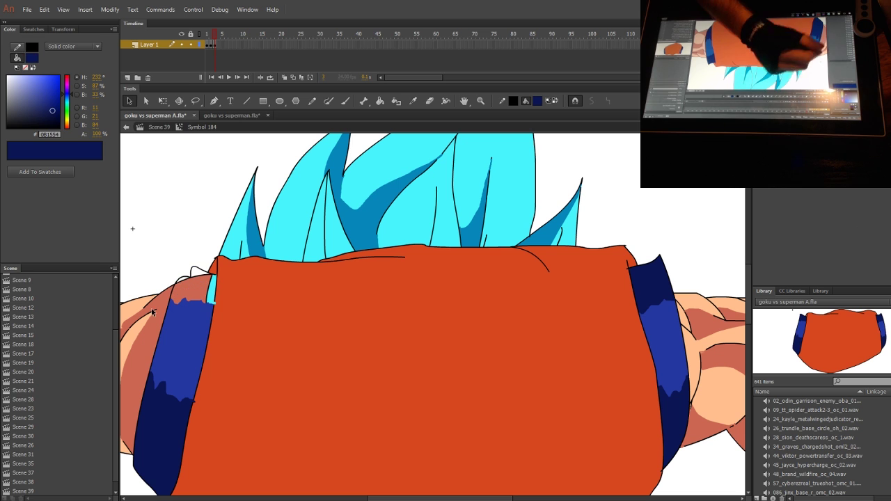
click(175, 345)
key(Delete)
click(164, 410)
key(Delete)
drag(134, 467, 148, 484)
drag(141, 426, 155, 422)
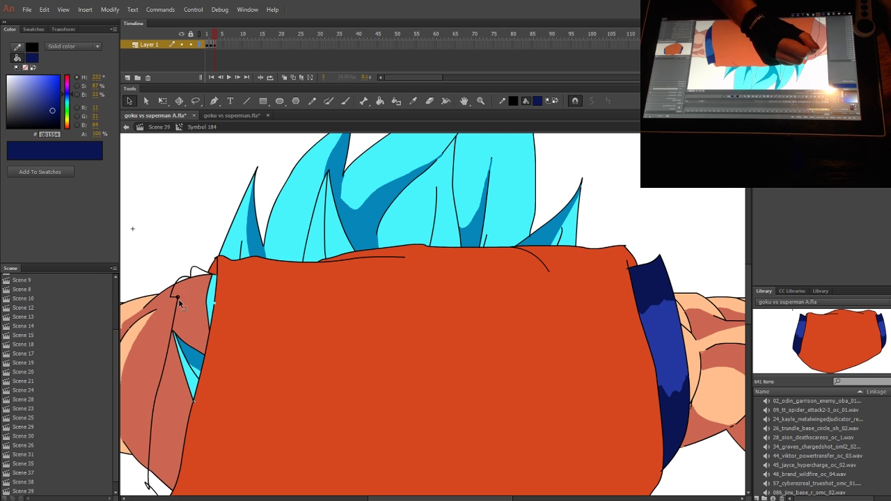
scroll(199, 272, down, 3)
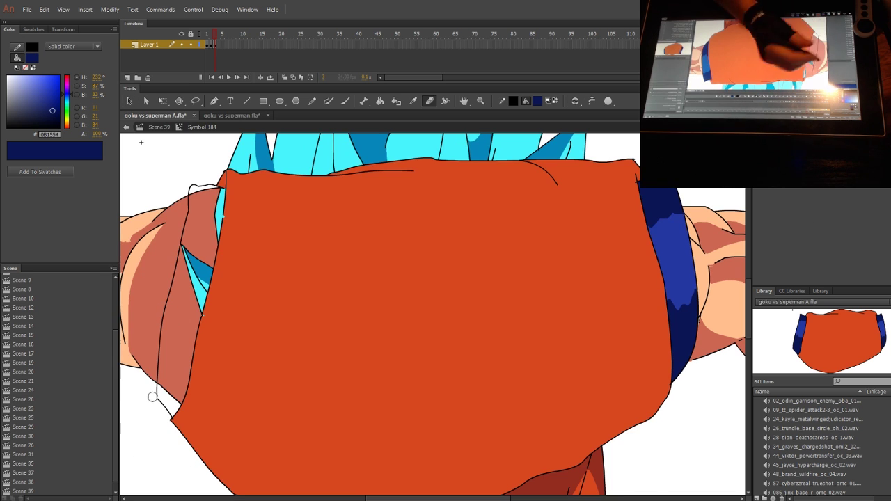
Delete the blue fills from frame 3's right sleeve band and pull its inner edge into the torso
drag(679, 322, 493, 292)
click(493, 294)
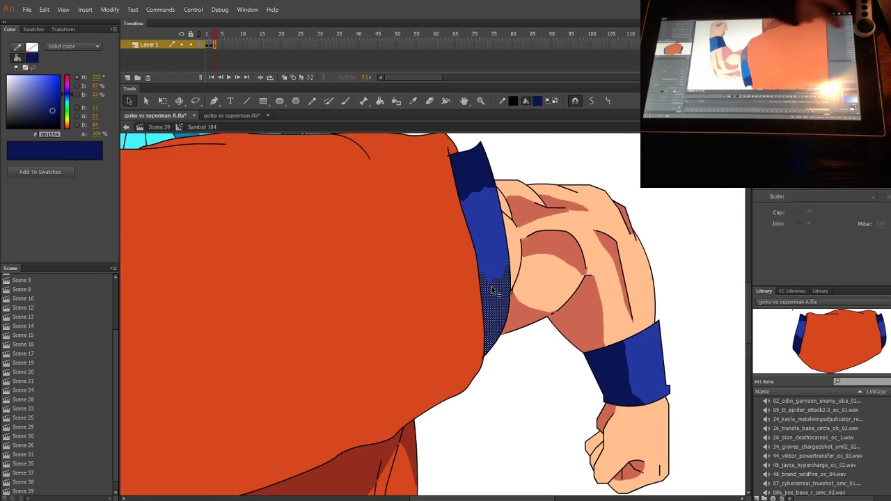
key(Delete)
drag(490, 259, 416, 328)
click(490, 148)
key(Delete)
click(440, 225)
key(Delete)
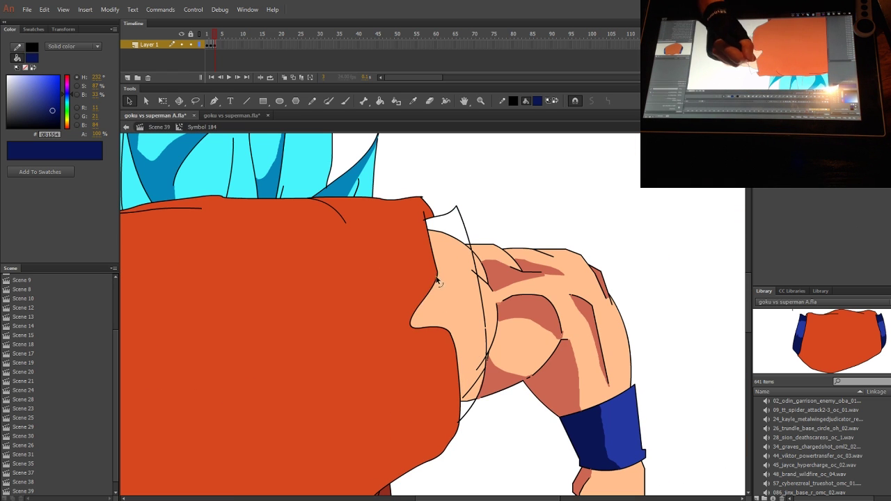
Smooth the right sleeve band's inner edge into an inward curve and bend its outer outline to follow, joining the line ends
drag(439, 278, 420, 266)
drag(456, 359, 431, 362)
drag(485, 327, 452, 333)
drag(472, 282, 463, 252)
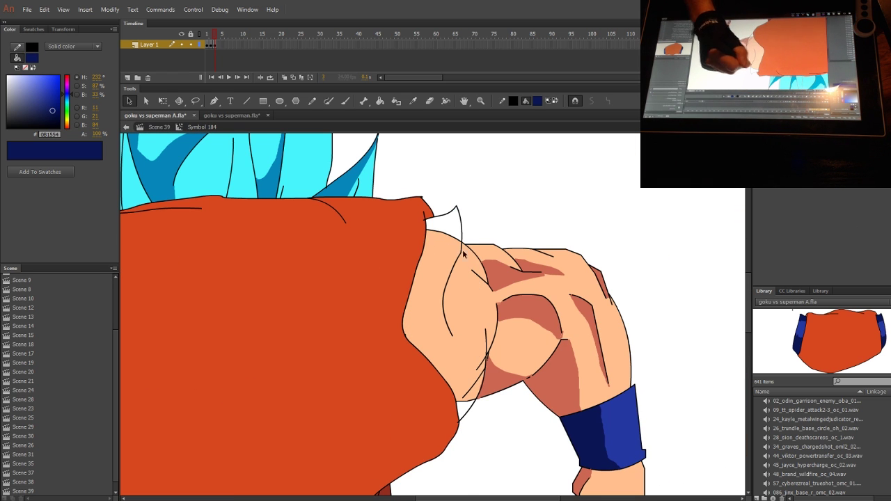
drag(486, 344, 481, 356)
drag(445, 306, 458, 305)
Brush jagged shading boundaries on frame 3's right sleeve band and fill its ends dark blue and its middle lighter blue
drag(348, 333, 352, 278)
key(i)
click(600, 373)
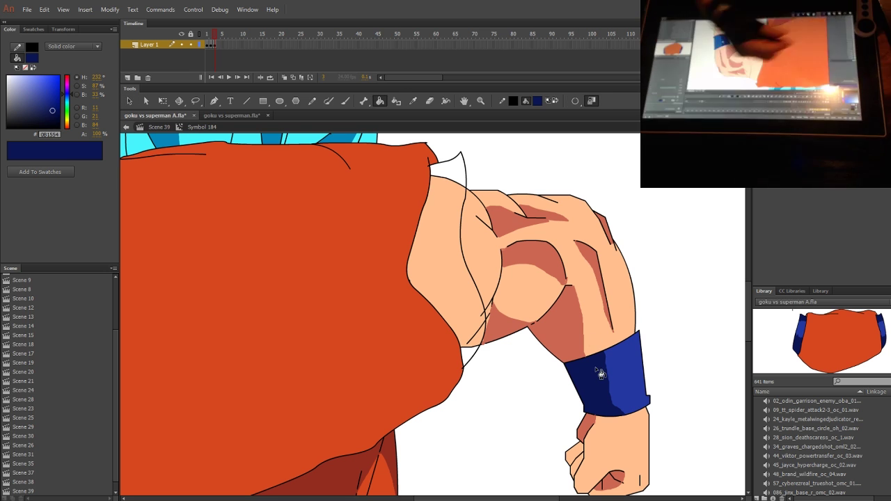
key(b)
drag(436, 307, 481, 298)
click(381, 101)
click(453, 169)
click(447, 191)
click(465, 327)
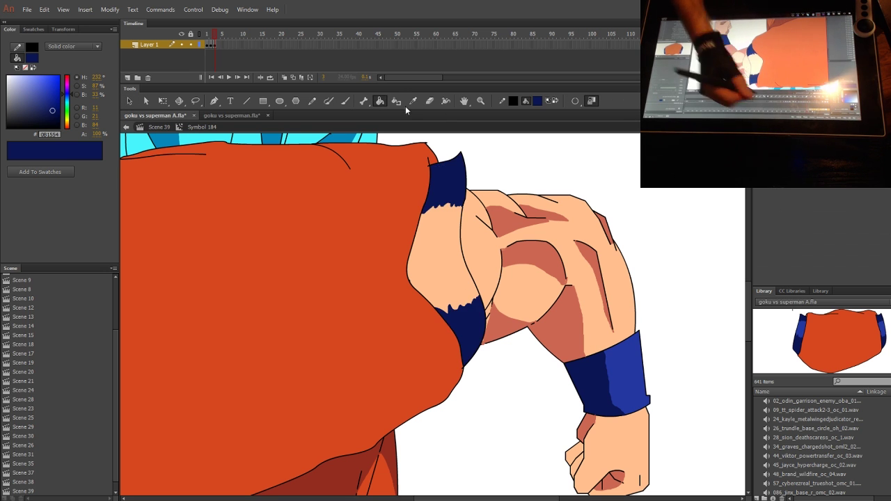
click(413, 102)
click(624, 368)
click(457, 259)
Brush two jagged lighter blue boundaries across frame 3's left sleeve band and fill the area between them
drag(274, 365, 616, 365)
click(345, 101)
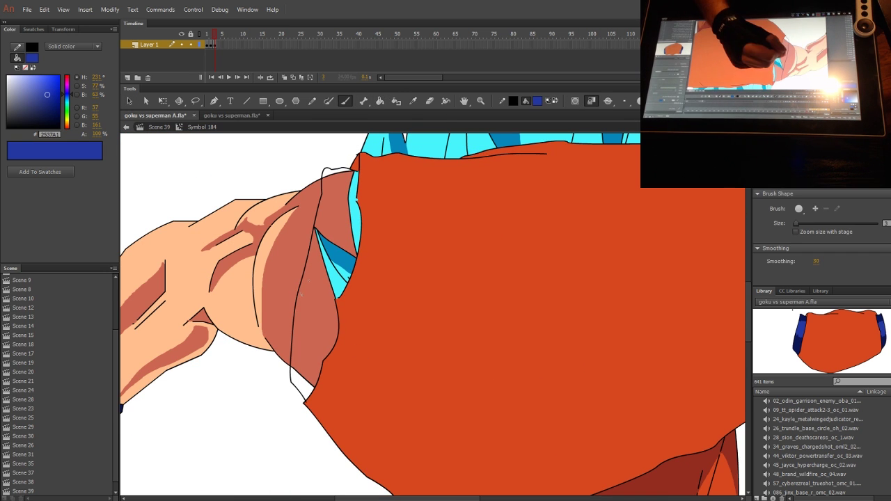
drag(299, 296, 339, 328)
drag(314, 225, 360, 230)
click(380, 101)
click(326, 294)
Sample the wristband's dark blue and fill both ends of frame 3's left sleeve band with it
drag(324, 305, 464, 247)
click(249, 348)
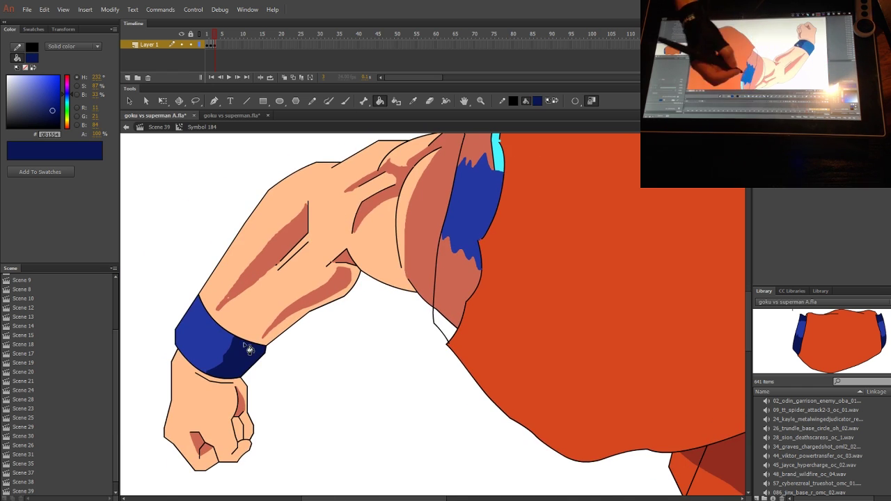
drag(249, 348, 216, 407)
click(421, 348)
click(411, 380)
click(446, 199)
Preview the torso symbol's three-frame animation in a test window and close the preview
drag(616, 380, 372, 336)
click(193, 10)
click(216, 94)
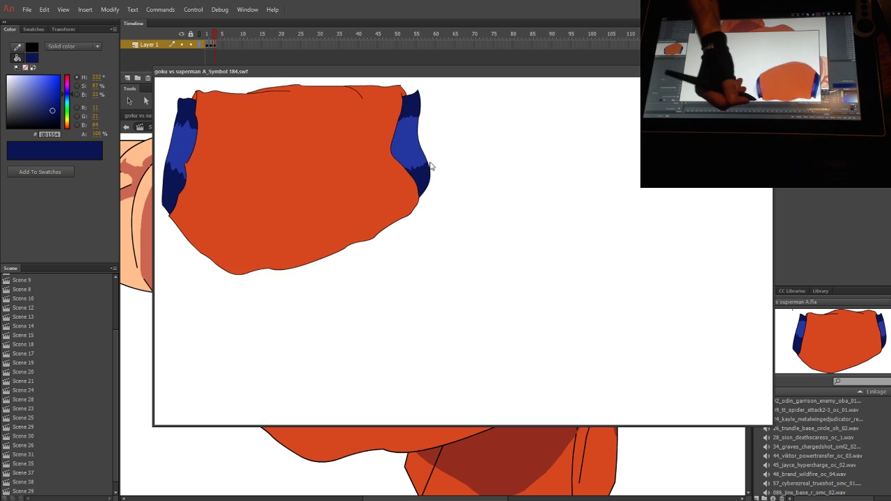
key(ctrl+w)
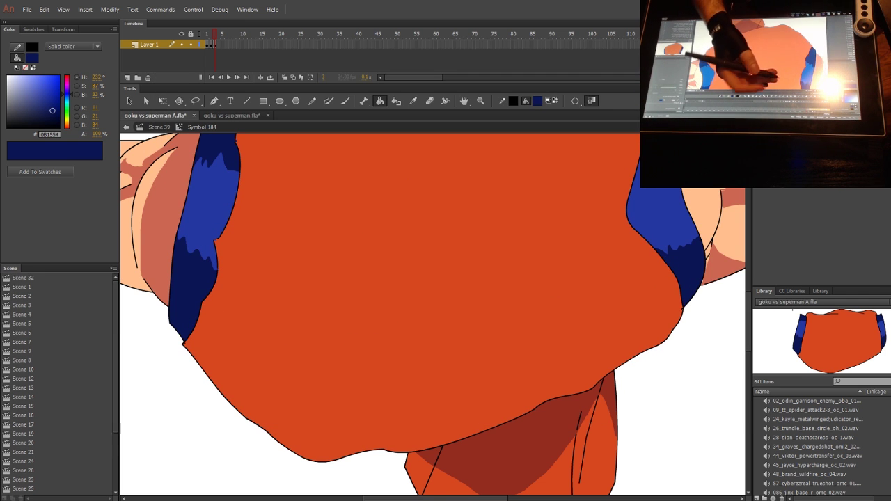
Back in Scene 39, convert Goku's blue hair on Layer 3 into a movie clip symbol and open it for editing
click(157, 127)
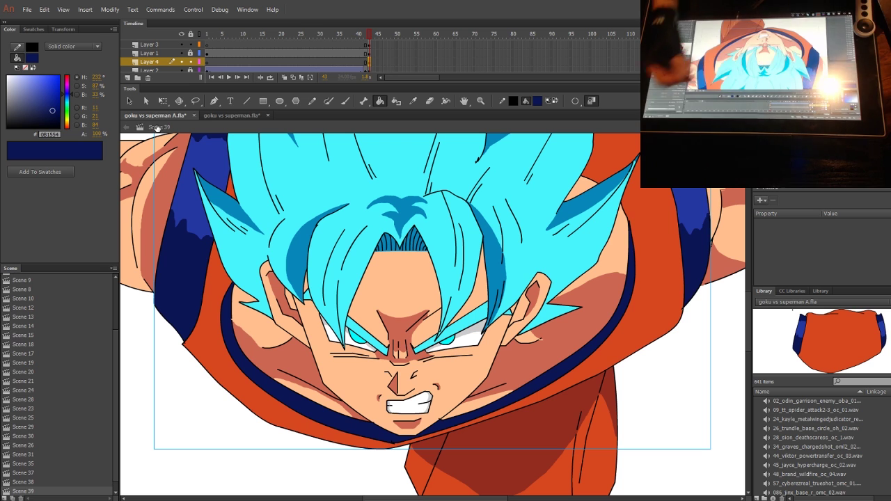
click(743, 126)
click(737, 193)
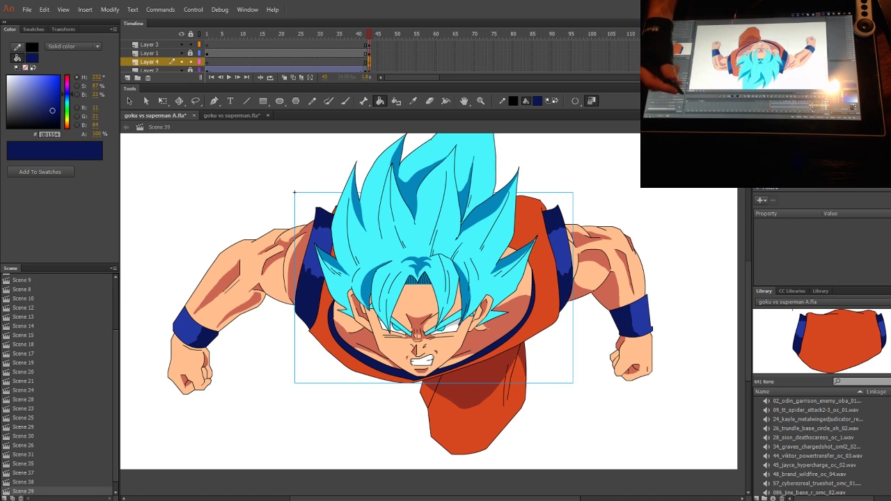
drag(604, 200, 571, 251)
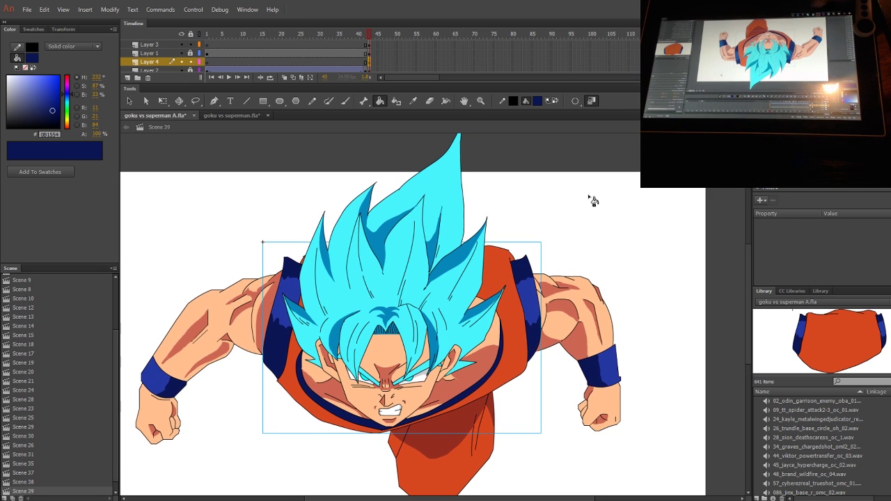
key(e)
click(607, 201)
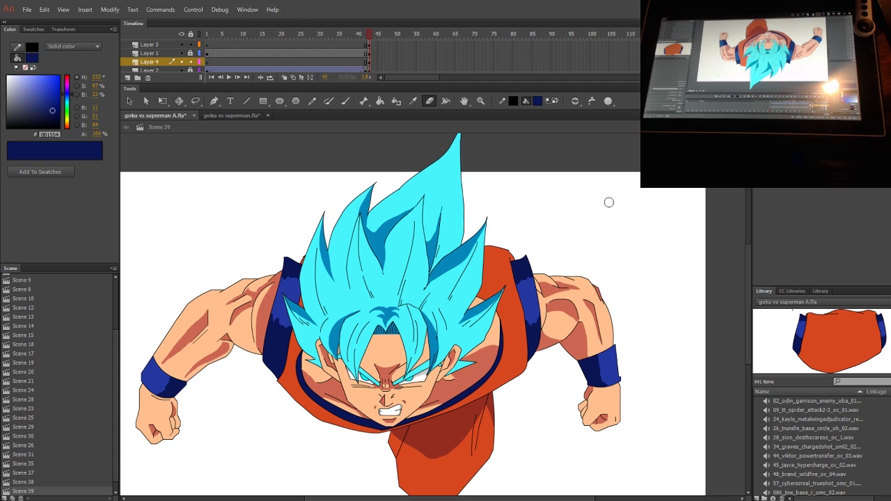
ctrl+click(394, 210)
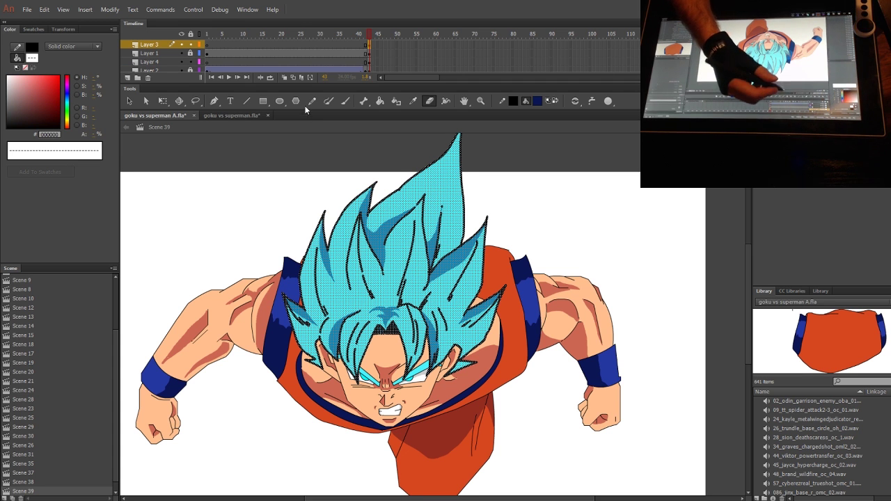
click(45, 10)
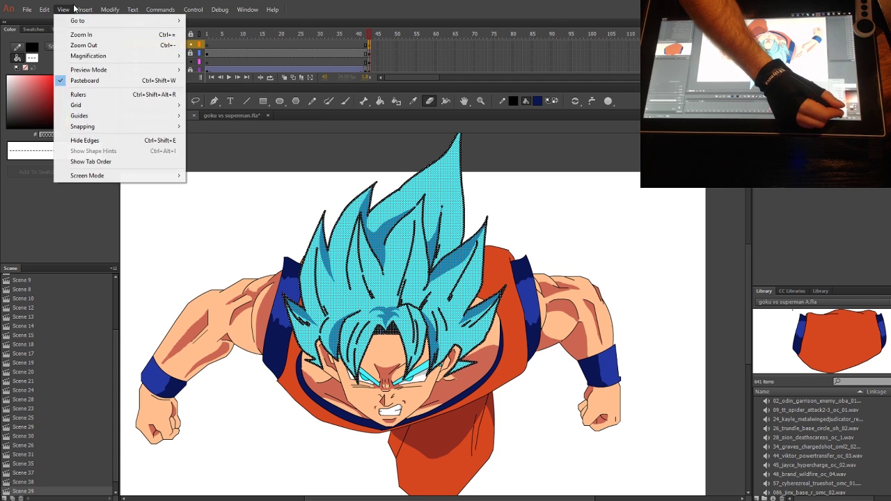
click(130, 33)
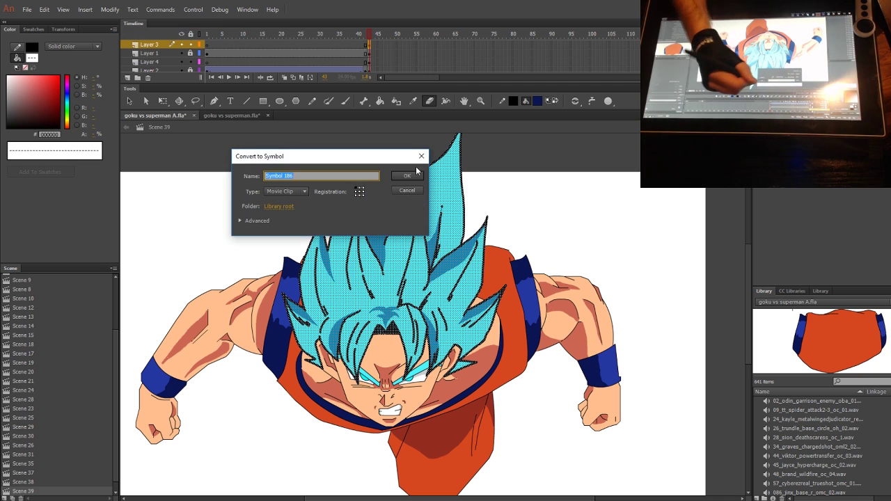
key(Return)
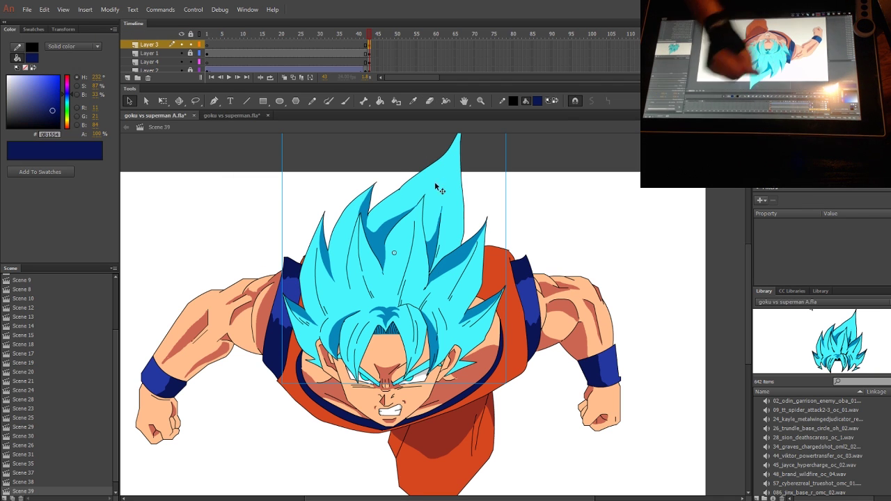
double_click(422, 282)
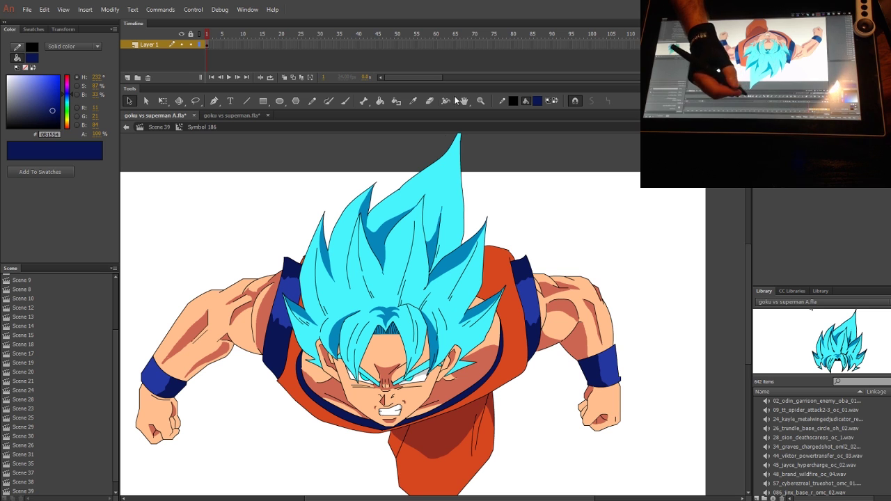
Cut all the hair artwork and paste it in place on both frame 2 and frame 1 of the symbol
key(ctrl+a)
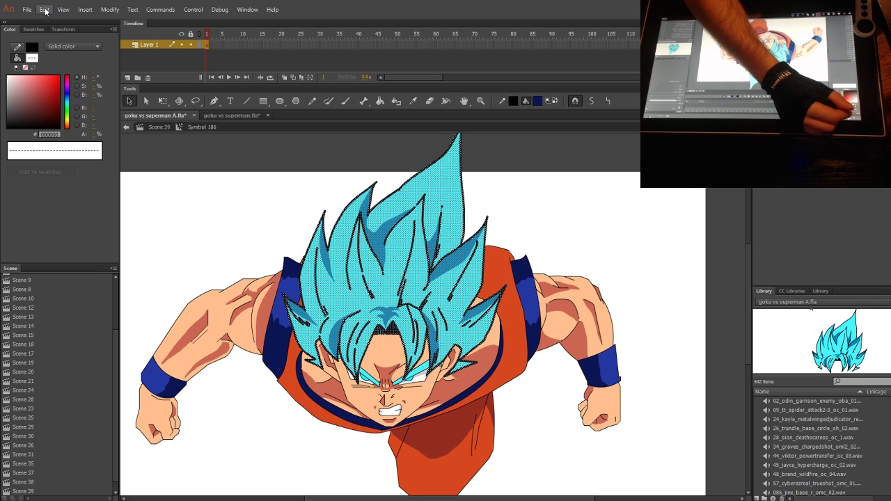
click(44, 10)
click(57, 49)
click(211, 44)
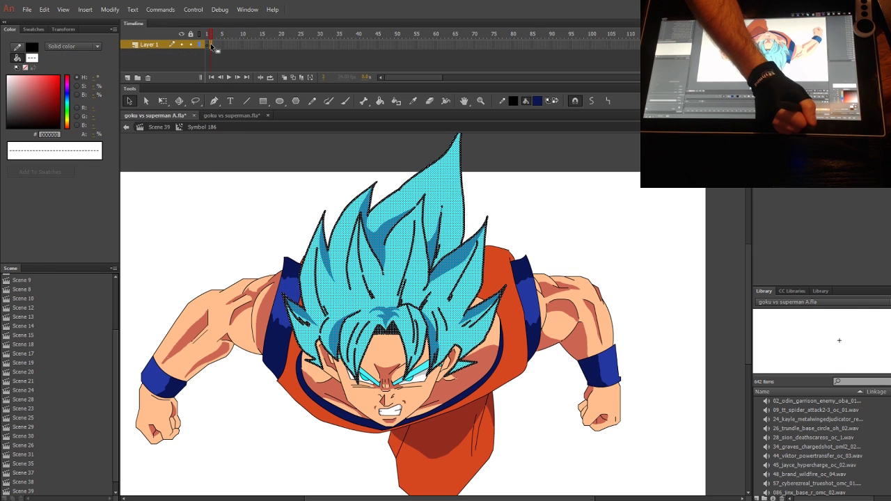
click(208, 45)
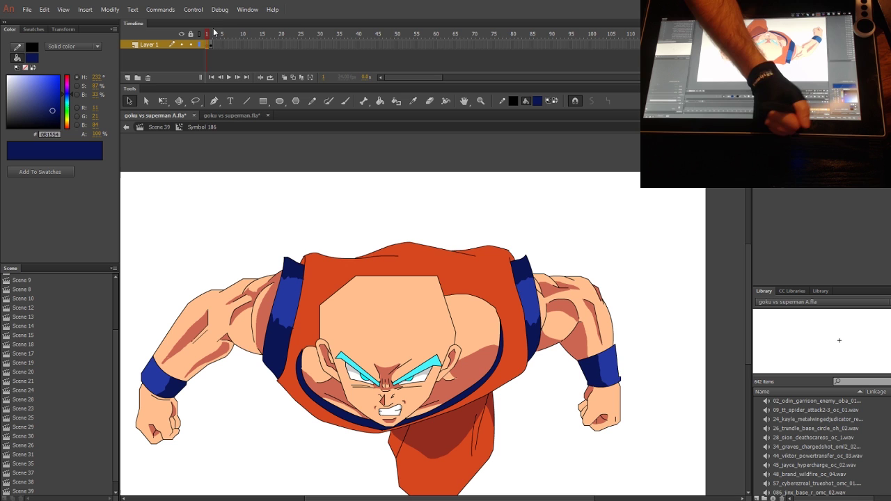
click(45, 9)
click(70, 76)
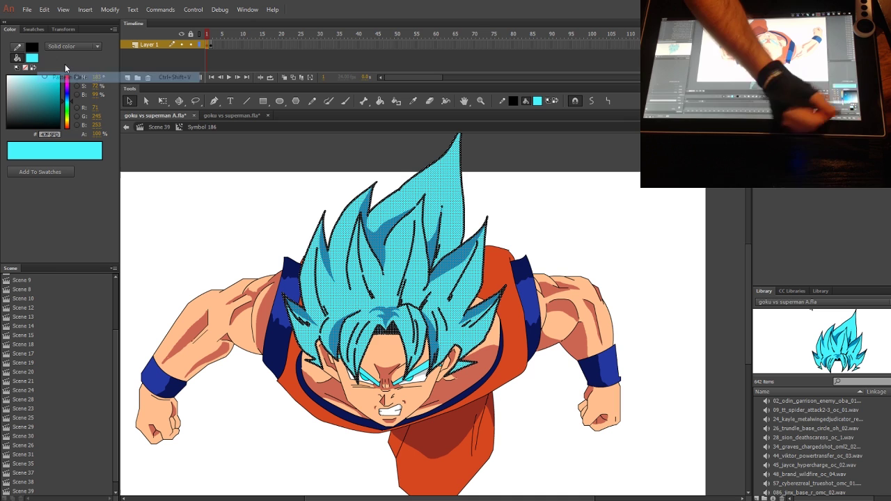
Erase the left-side hair spikes and their leftover fragments on frame 1
click(550, 273)
drag(448, 378, 399, 329)
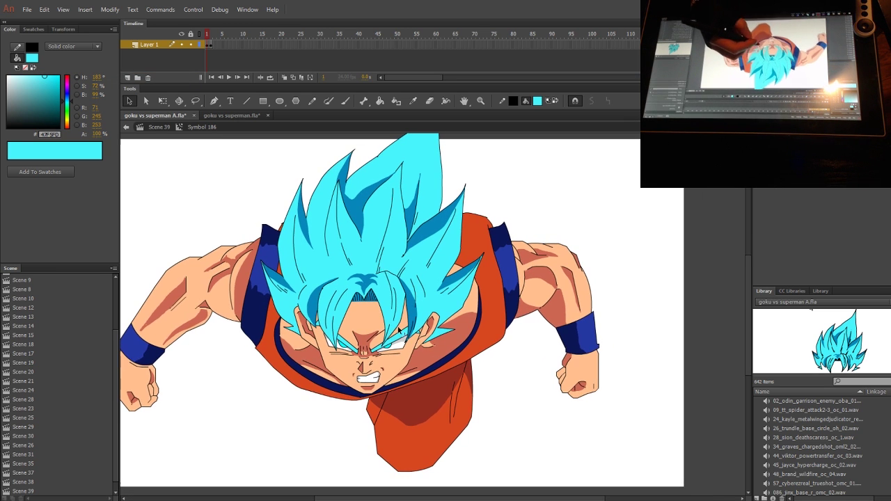
key(e)
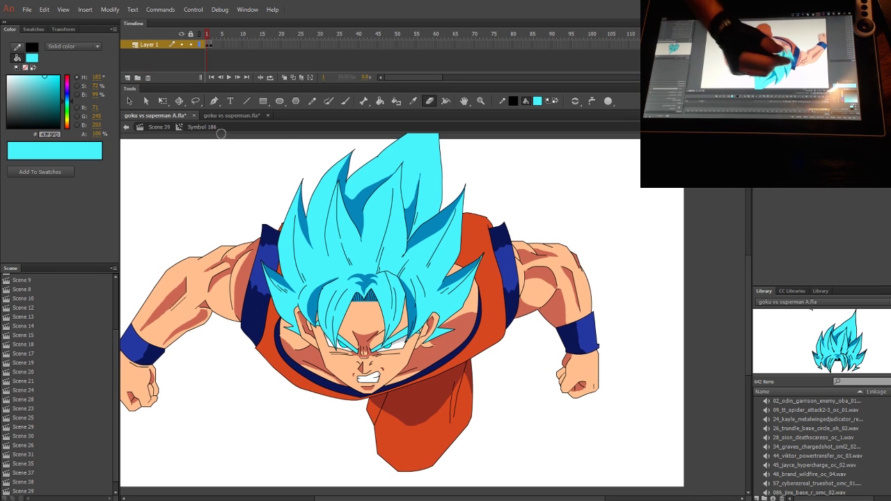
mouse_move(261, 256)
mouse_down()
mouse_move(285, 319)
mouse_move(276, 259)
mouse_move(295, 202)
mouse_move(295, 239)
mouse_move(329, 167)
mouse_move(353, 207)
mouse_move(418, 153)
mouse_move(428, 111)
mouse_up()
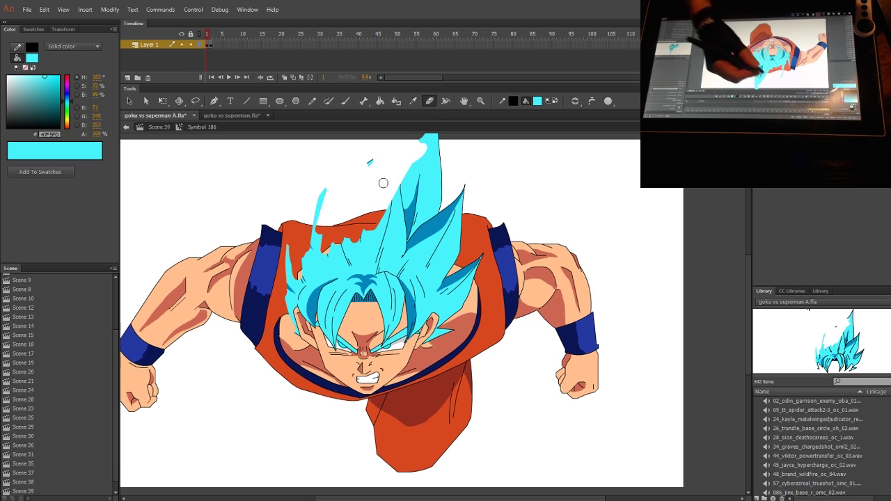
drag(326, 195, 322, 243)
drag(485, 219, 463, 277)
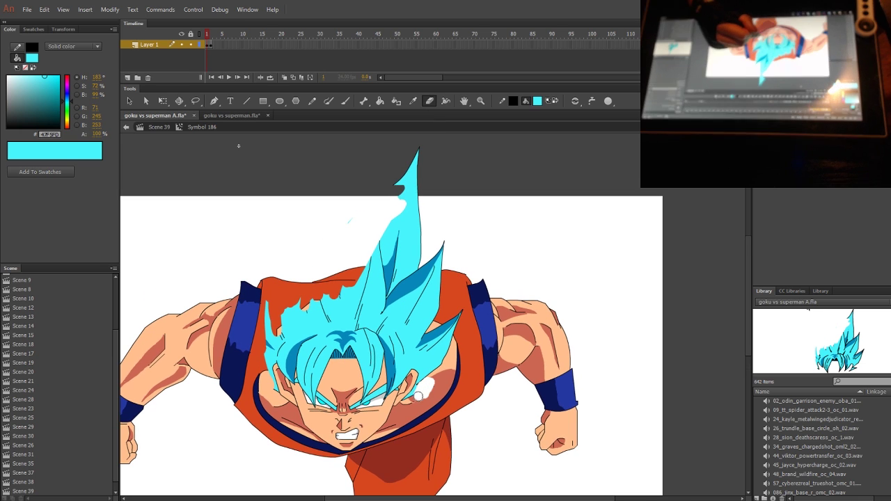
Erase frame 1's right-side spikes and tall top spike, and trim the remaining tip at the left edge
mouse_move(412, 397)
mouse_down()
mouse_move(443, 351)
mouse_move(445, 299)
mouse_move(434, 275)
mouse_move(440, 250)
mouse_move(415, 296)
mouse_move(404, 276)
mouse_move(408, 174)
mouse_move(395, 188)
mouse_move(400, 298)
mouse_up()
drag(406, 254, 416, 136)
drag(371, 293, 368, 267)
mouse_move(343, 228)
mouse_down()
mouse_move(368, 274)
mouse_move(356, 294)
mouse_move(361, 280)
mouse_up()
mouse_move(343, 285)
mouse_down()
mouse_move(342, 303)
mouse_move(361, 274)
mouse_move(350, 304)
mouse_move(377, 283)
mouse_move(384, 308)
mouse_up()
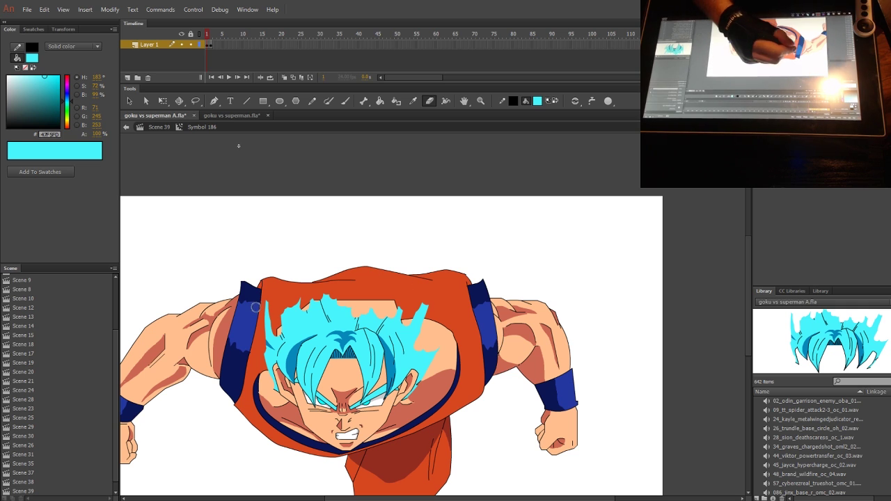
drag(270, 298, 266, 340)
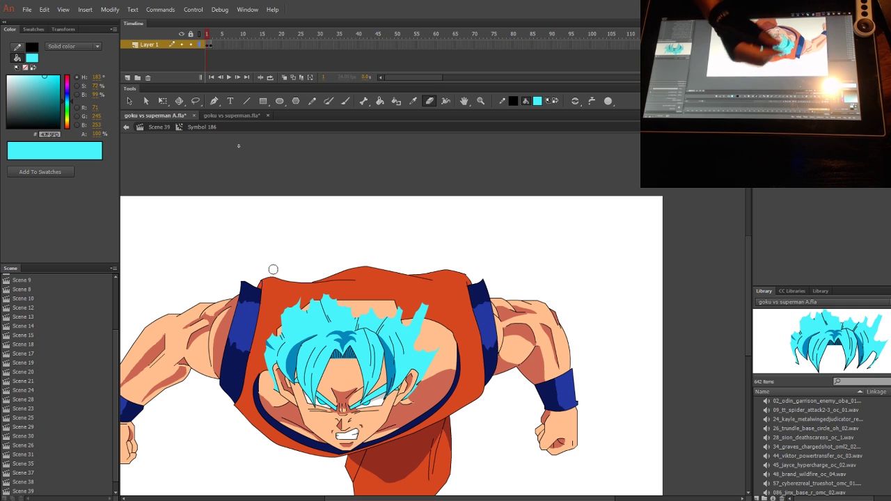
Erase the long fringe strands hanging over the forehead on frame 1, leaving the central hairline detail
mouse_move(305, 380)
mouse_down()
mouse_move(312, 352)
mouse_move(311, 392)
mouse_move(326, 351)
mouse_move(309, 372)
mouse_move(319, 382)
mouse_move(318, 347)
mouse_move(289, 375)
mouse_move(283, 347)
mouse_move(291, 372)
mouse_up()
key(ctrl+z)
mouse_move(366, 369)
mouse_down()
mouse_move(364, 402)
mouse_move(373, 363)
mouse_move(360, 364)
mouse_move(371, 355)
mouse_move(393, 387)
mouse_up()
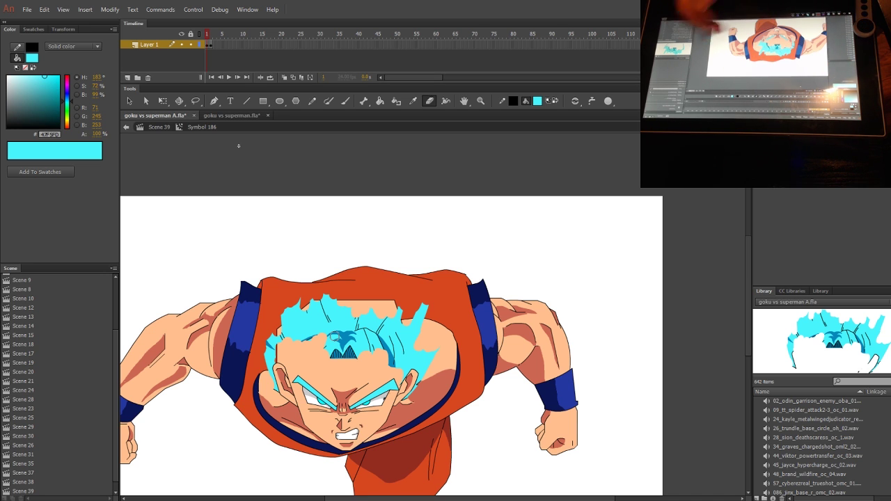
Draw new curved fringe outlines and strand lines with the Pencil, sweeping from the hairline down toward both eyes on frame 1
click(770, 126)
click(729, 211)
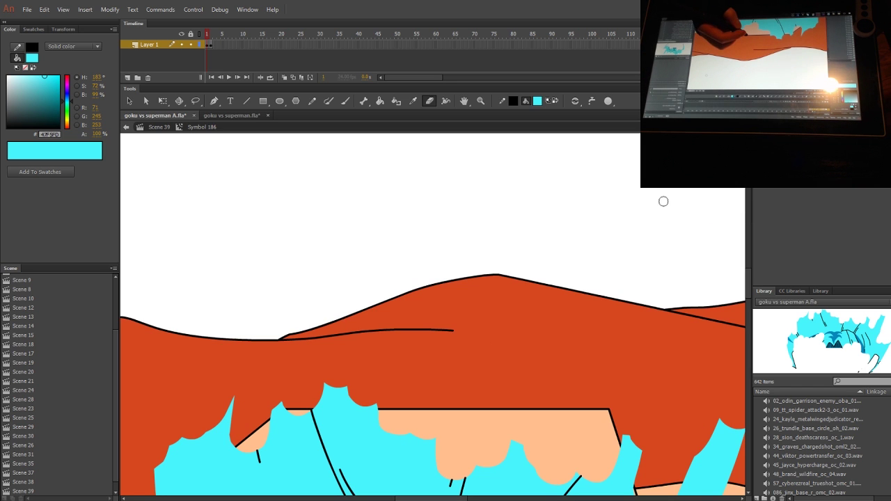
scroll(450, 295, down, 10)
key(y)
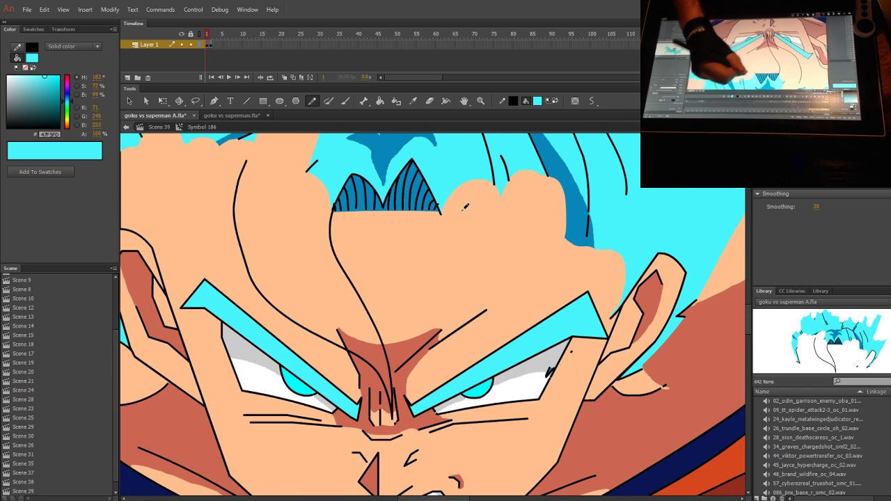
mouse_move(440, 212)
mouse_down()
mouse_move(567, 211)
mouse_move(548, 176)
mouse_up()
drag(404, 264, 514, 280)
mouse_move(222, 239)
mouse_down()
mouse_move(261, 292)
mouse_move(346, 247)
mouse_move(387, 134)
mouse_up()
mouse_move(649, 217)
mouse_down()
mouse_move(629, 275)
mouse_move(489, 273)
mouse_up()
drag(549, 358, 555, 398)
mouse_move(488, 355)
mouse_down()
mouse_move(522, 273)
mouse_move(528, 324)
mouse_up()
drag(485, 224, 557, 359)
drag(297, 213, 332, 361)
drag(347, 376, 380, 435)
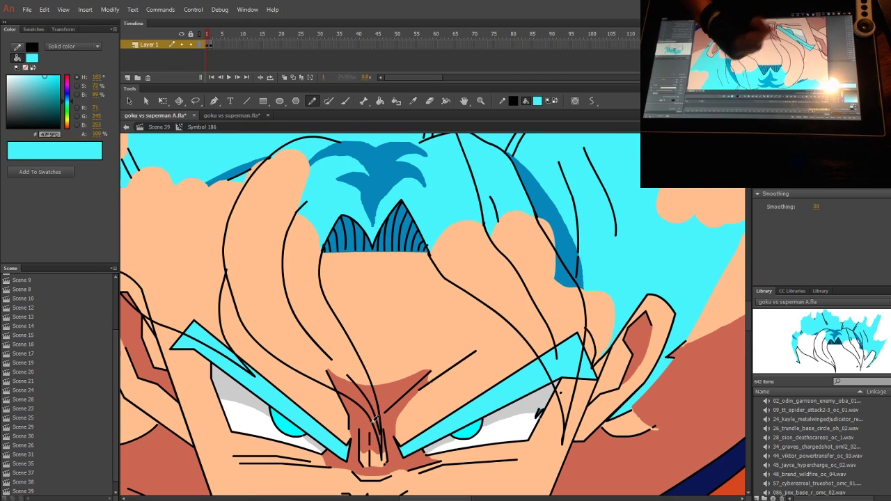
Fill the redrawn fringe strands and the open gaps beside them with the light blue hair colour
key(k)
click(309, 241)
click(569, 280)
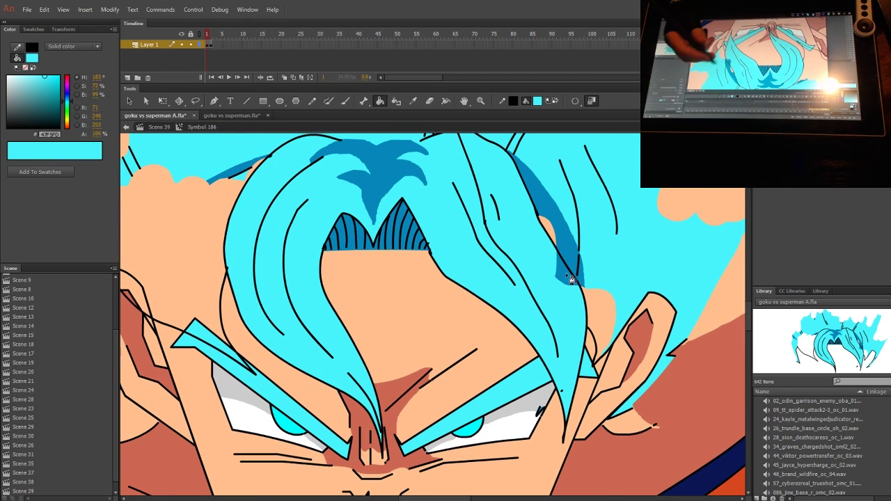
click(607, 318)
click(549, 225)
drag(537, 300, 621, 314)
click(279, 230)
click(341, 189)
mouse_move(605, 245)
mouse_down()
mouse_move(586, 202)
mouse_move(571, 267)
mouse_up()
key(ctrl+minus)
Outline the small spikes beside the left ear and a long lower-left hair spike with the Pencil
key(shift+y)
drag(248, 363, 279, 372)
mouse_move(247, 362)
mouse_down()
mouse_move(272, 357)
mouse_move(189, 214)
mouse_move(229, 210)
mouse_up()
drag(373, 287, 370, 297)
key(ctrl+z)
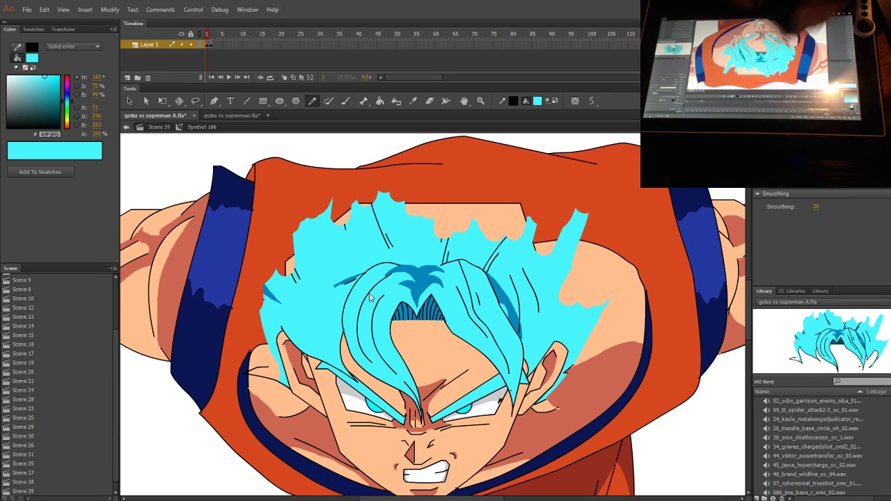
drag(272, 364, 233, 333)
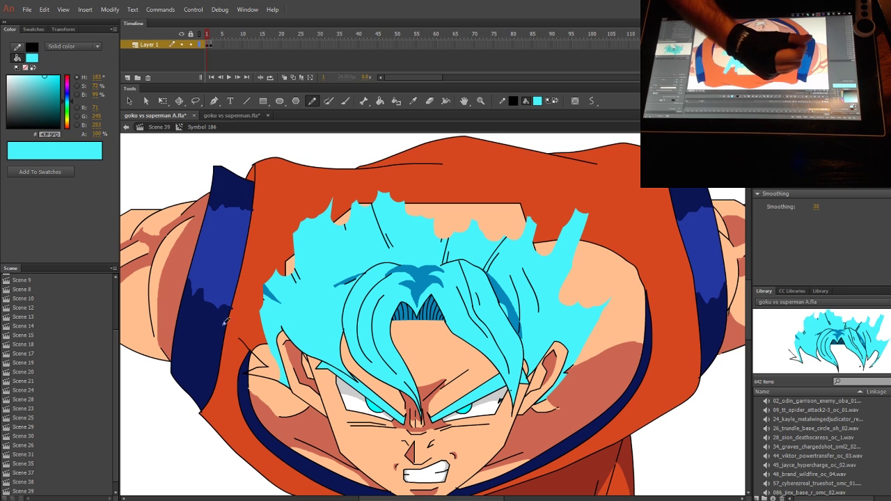
drag(184, 242, 230, 263)
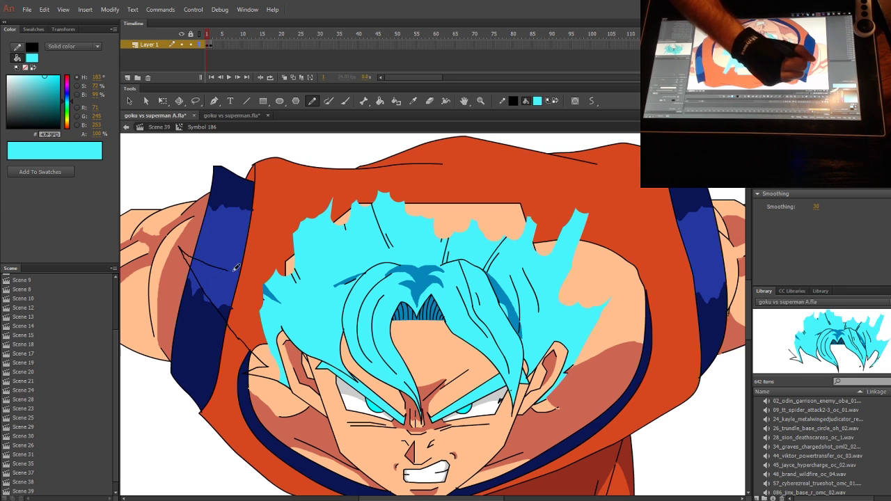
Outline new spikes along the right side of the hair and a tall spike above the left shoulder
drag(555, 394, 545, 402)
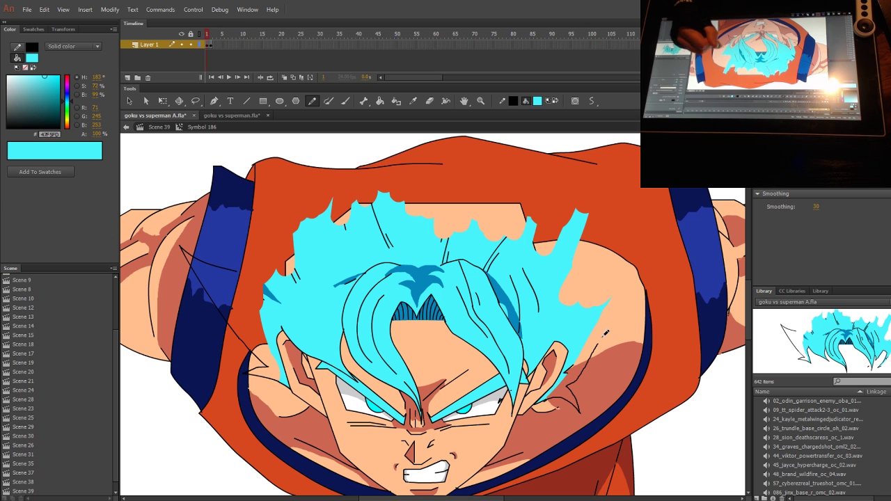
drag(612, 291, 591, 293)
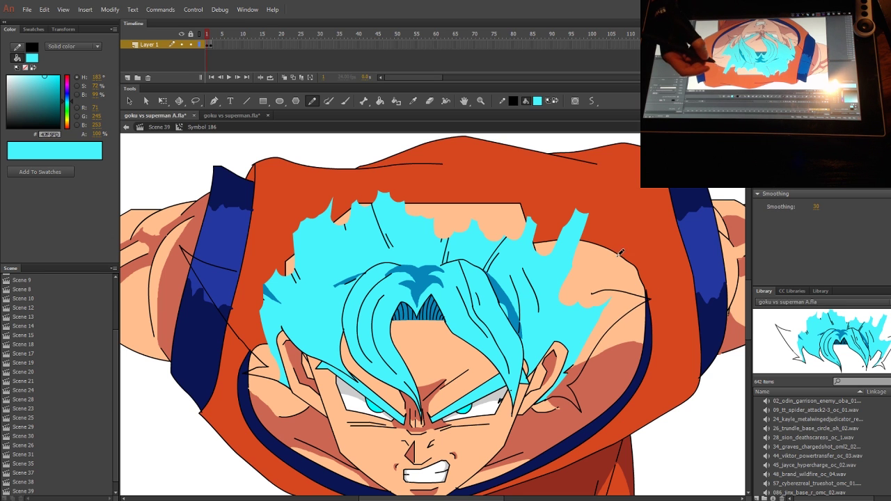
drag(620, 254, 567, 258)
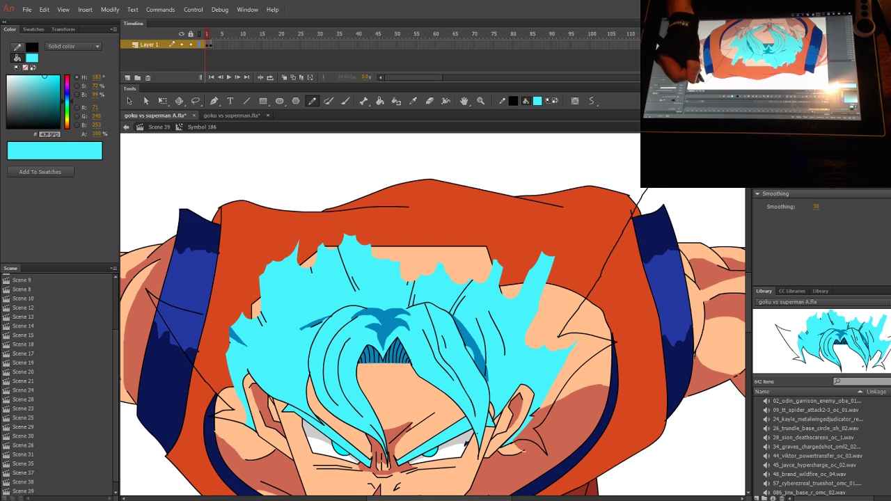
drag(537, 198, 521, 213)
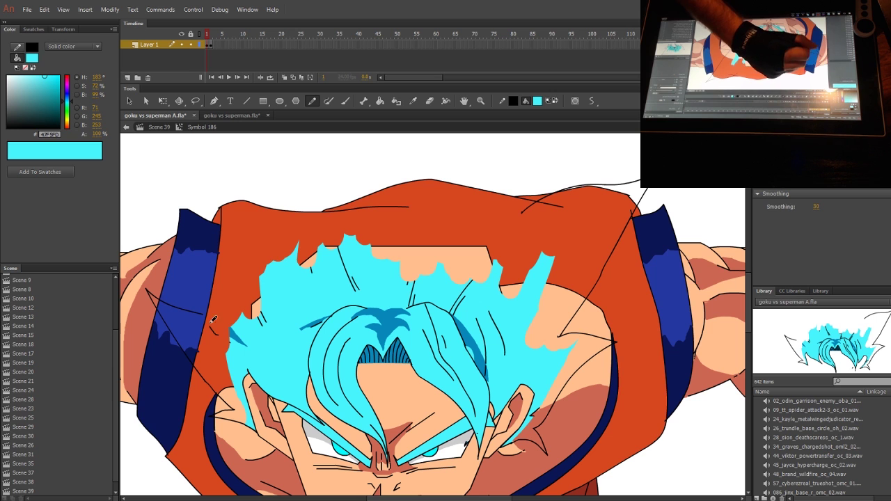
mouse_move(173, 165)
mouse_down()
mouse_move(160, 146)
mouse_move(267, 220)
mouse_up()
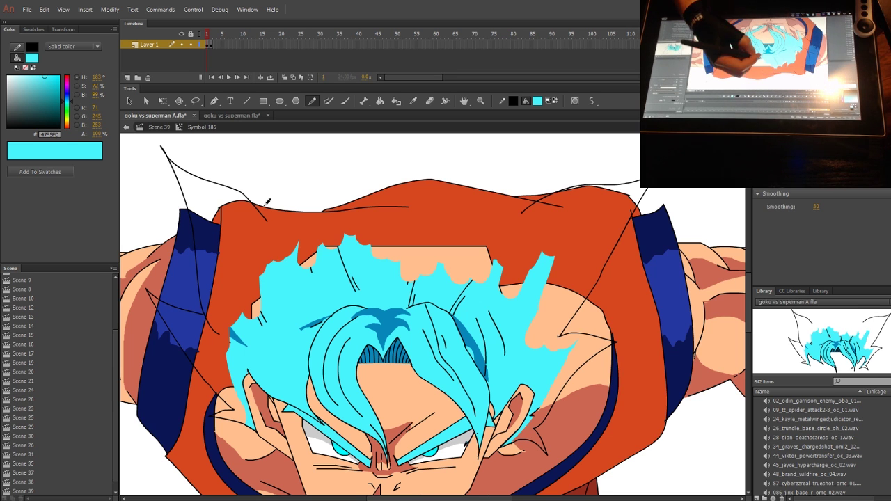
Outline the upper hair spikes using onion skinning as reference, and fill the new hair shape with light blue
drag(358, 245, 374, 350)
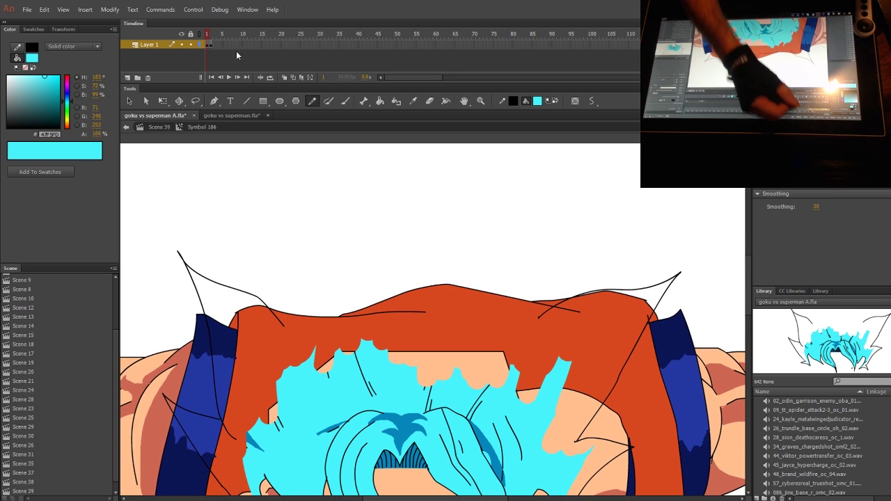
click(286, 76)
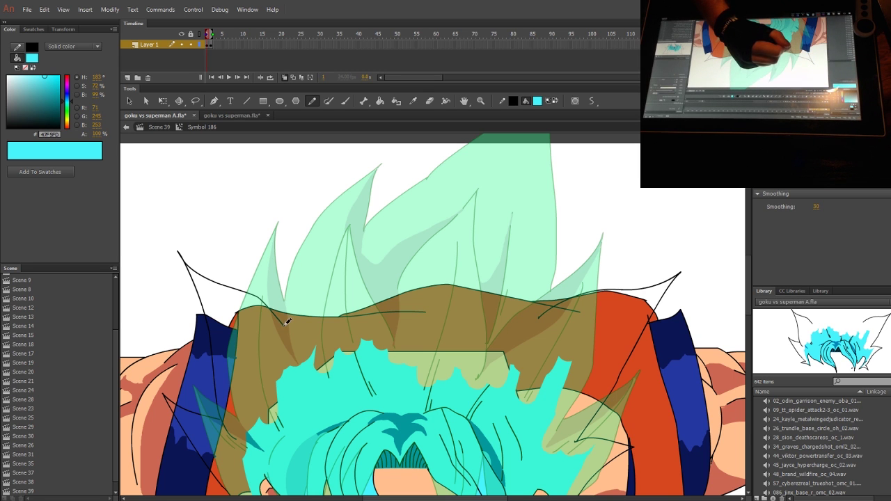
mouse_move(290, 188)
mouse_down()
mouse_move(277, 148)
mouse_move(355, 234)
mouse_move(402, 243)
mouse_move(392, 309)
mouse_up()
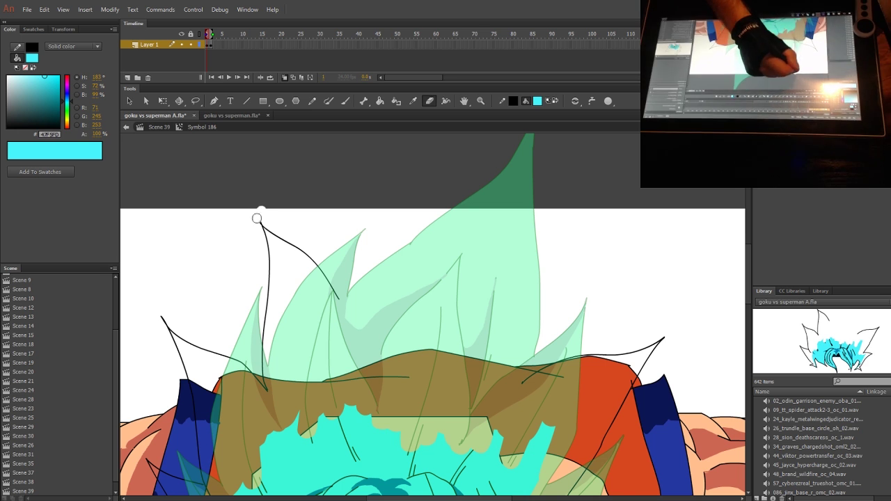
mouse_move(339, 300)
mouse_down()
mouse_move(551, 275)
mouse_move(554, 328)
mouse_up()
mouse_move(523, 350)
mouse_down()
mouse_move(640, 289)
mouse_move(611, 356)
mouse_up()
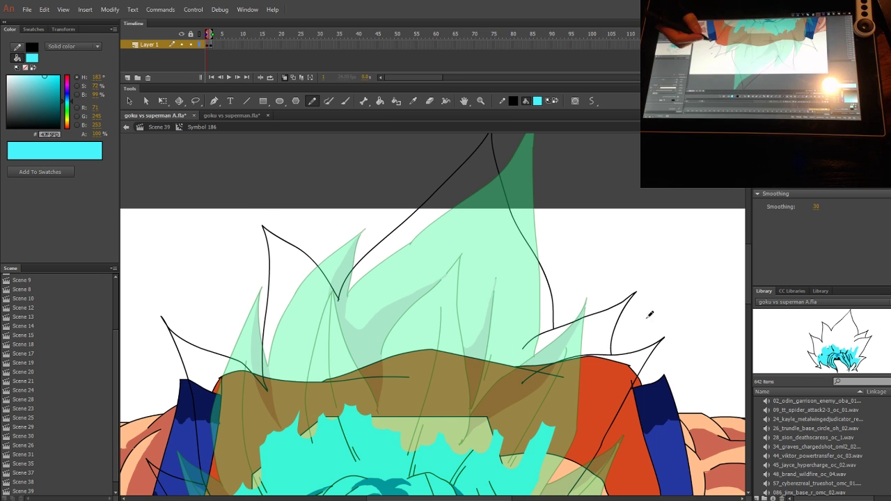
drag(362, 188, 317, 73)
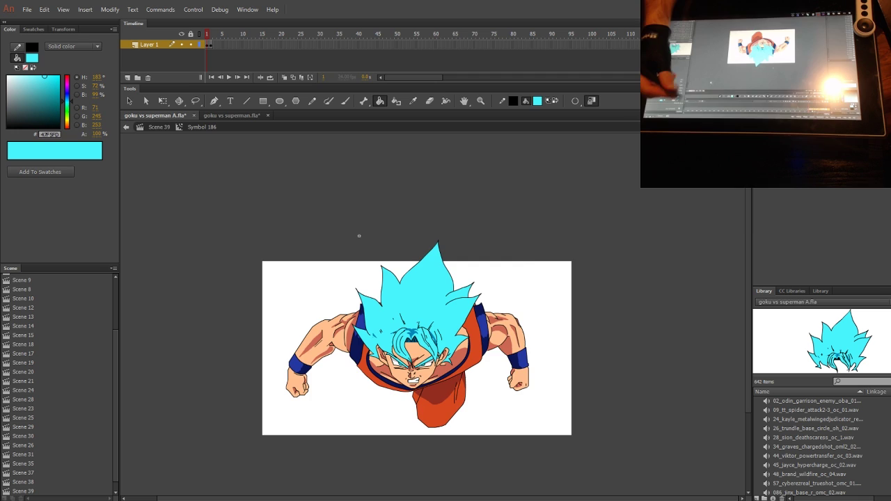
key(ctrl+equal)
key(ctrl+equal)
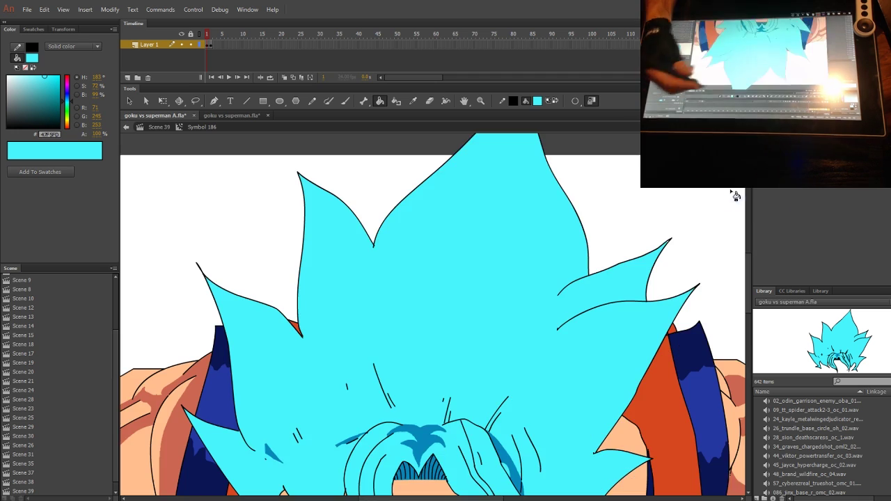
Sample the hair's darker blue shading colour and brush shadow boundaries along the left-side spikes
drag(419, 324, 401, 139)
click(413, 101)
click(398, 255)
click(345, 101)
drag(165, 226, 228, 262)
drag(417, 279, 397, 317)
drag(190, 176, 308, 305)
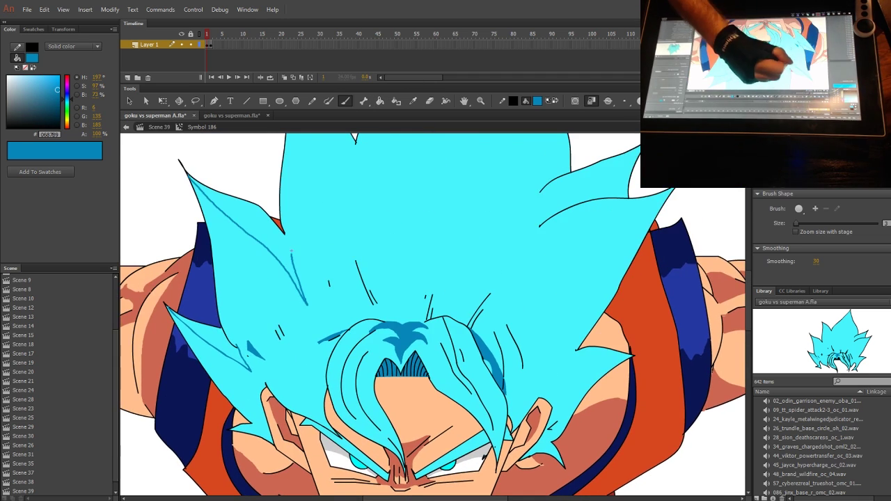
drag(397, 279, 390, 443)
drag(251, 204, 325, 359)
Brush darker blue shadow boundaries on the right-side spikes and along the right edge of the tall central spike
drag(596, 305, 490, 382)
drag(501, 327, 509, 247)
drag(528, 150, 516, 240)
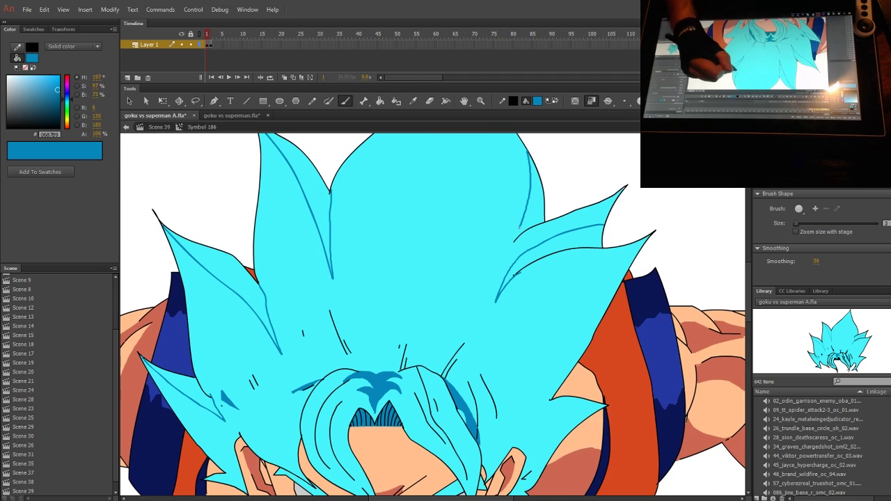
drag(597, 406, 527, 422)
mouse_move(574, 190)
mouse_down()
mouse_move(567, 146)
mouse_move(563, 190)
mouse_up()
Fill the outlined shadow areas on the outer hair spikes with the darker blue
click(380, 101)
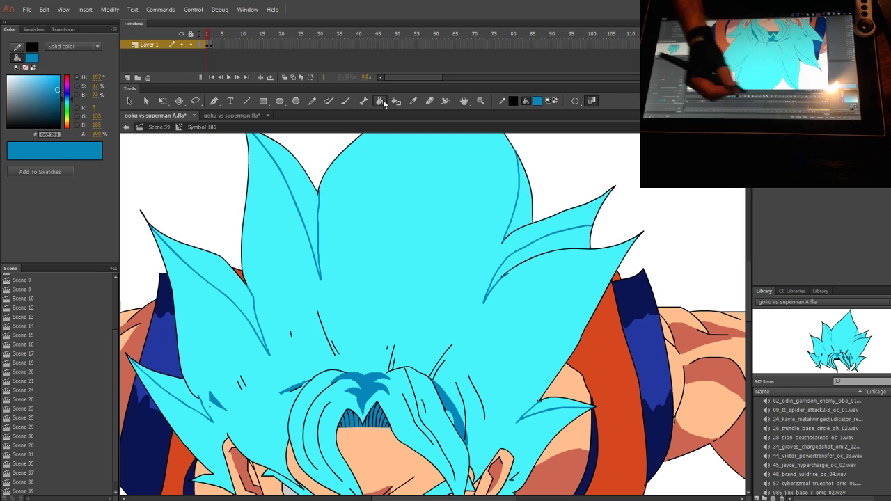
click(526, 210)
click(566, 240)
click(562, 405)
click(226, 274)
click(171, 383)
drag(210, 416, 271, 343)
mouse_move(400, 259)
mouse_down()
mouse_move(401, 302)
mouse_move(364, 288)
mouse_move(373, 191)
mouse_up()
Brush shadow boundaries on both sides of the fringe and fill them with the darker blue
key(b)
drag(487, 239, 502, 338)
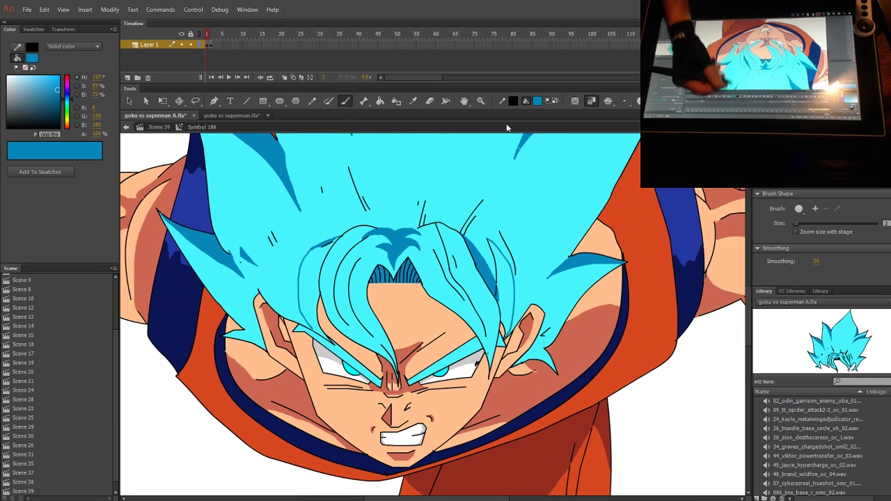
click(380, 101)
click(505, 283)
click(308, 292)
Preview the hair symbol's animation in a test window and close the preview
drag(503, 268, 482, 205)
key(ctrl+Return)
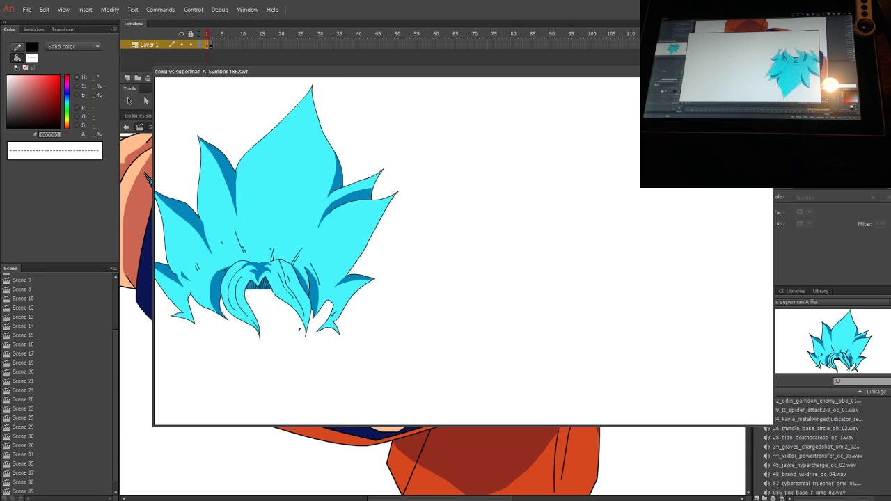
key(ctrl+w)
key(v)
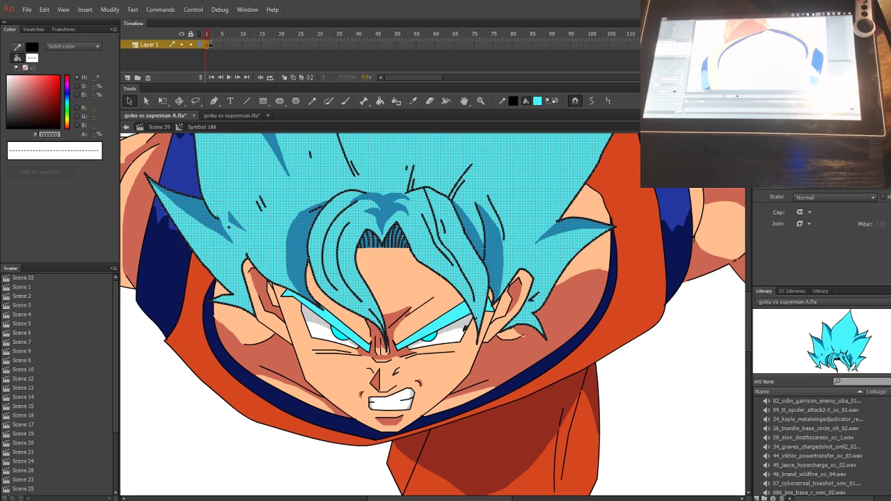
Exit the hair symbol back to Scene 39 and save the document
click(353, 439)
drag(502, 363, 492, 305)
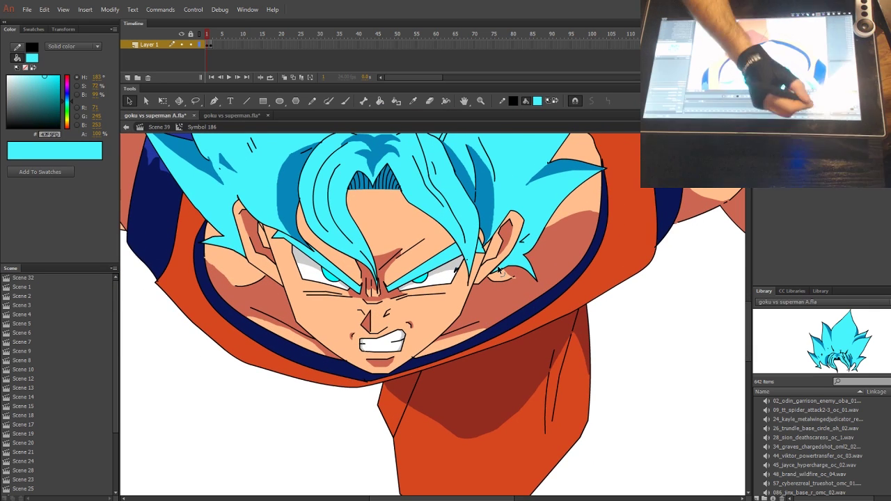
click(159, 128)
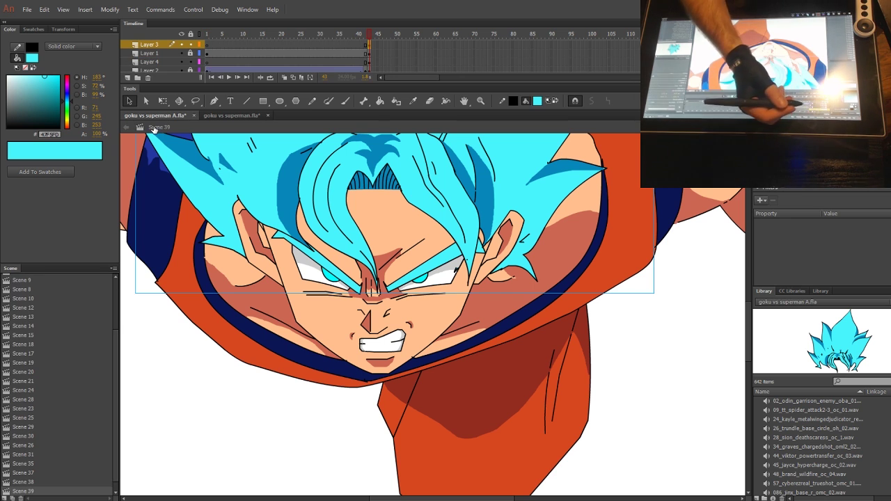
click(27, 9)
click(43, 102)
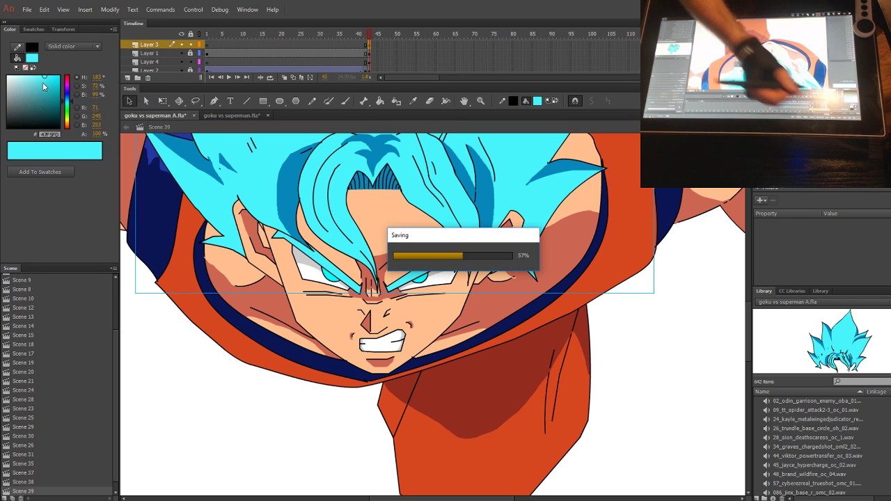
Copy frame 43 across all of Scene 39's layers
key(ctrl+minus)
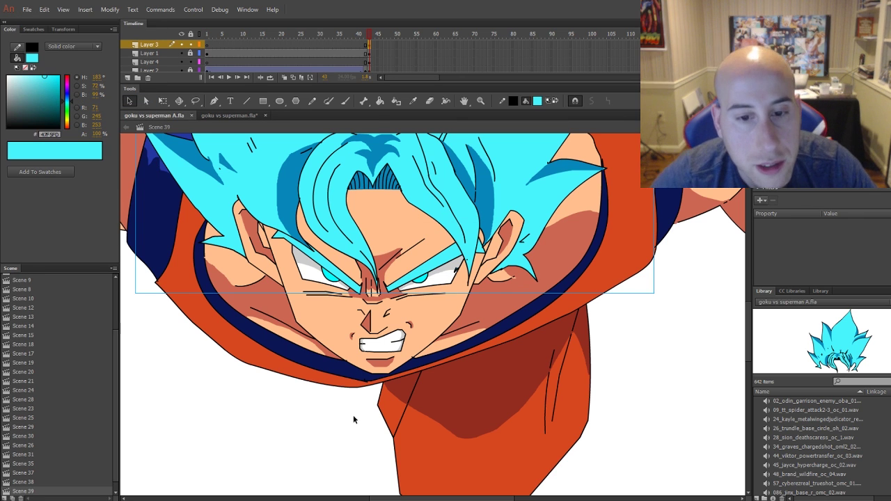
key(ctrl+2)
scroll(585, 363, up, 1)
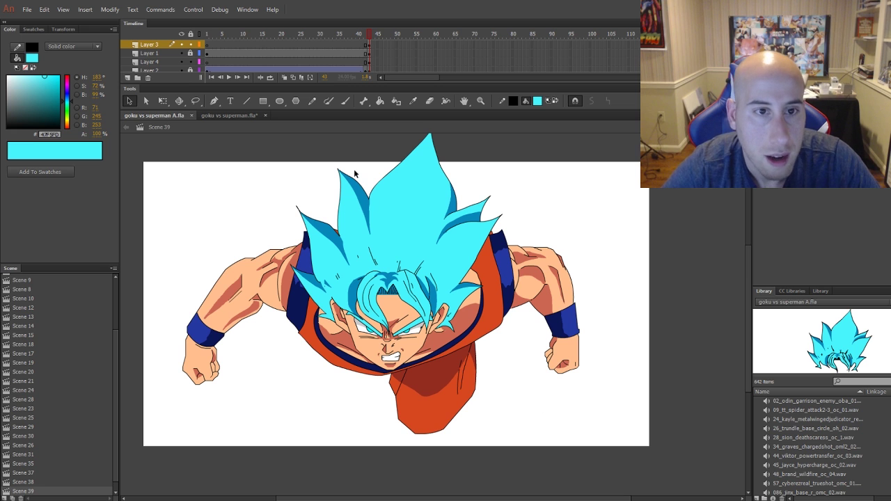
drag(419, 267, 438, 249)
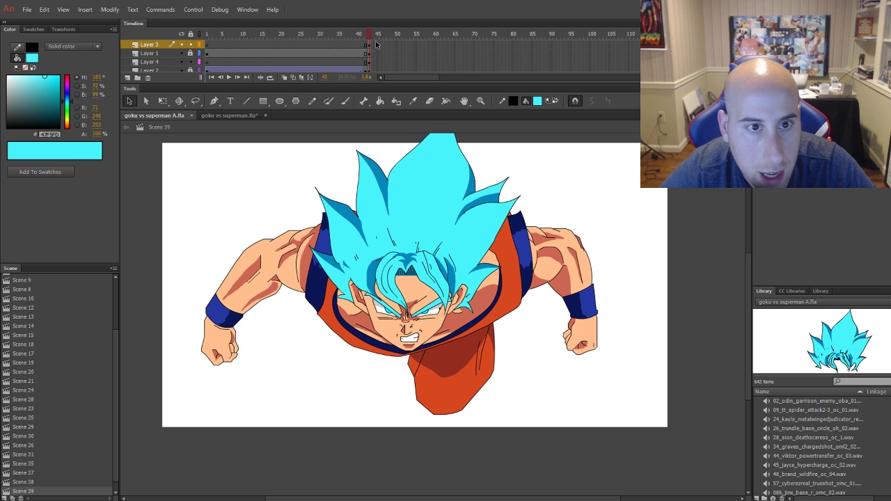
drag(369, 62, 369, 64)
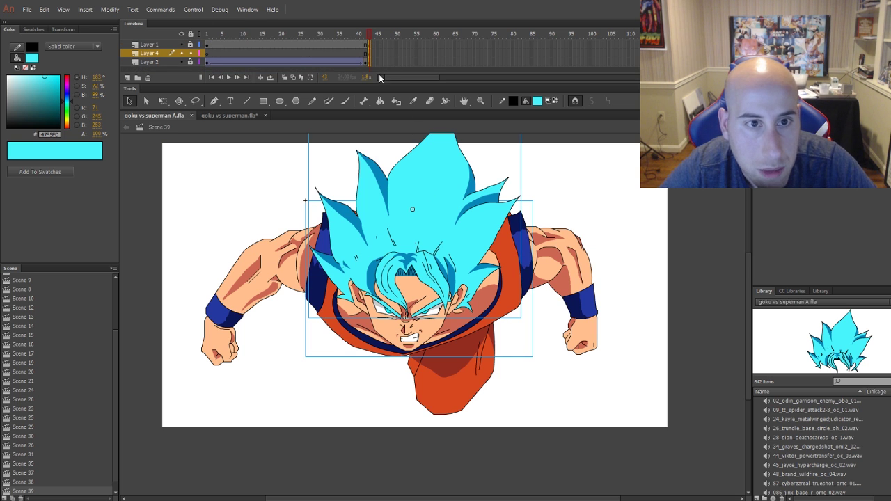
scroll(374, 67, up, 1)
right_click(369, 58)
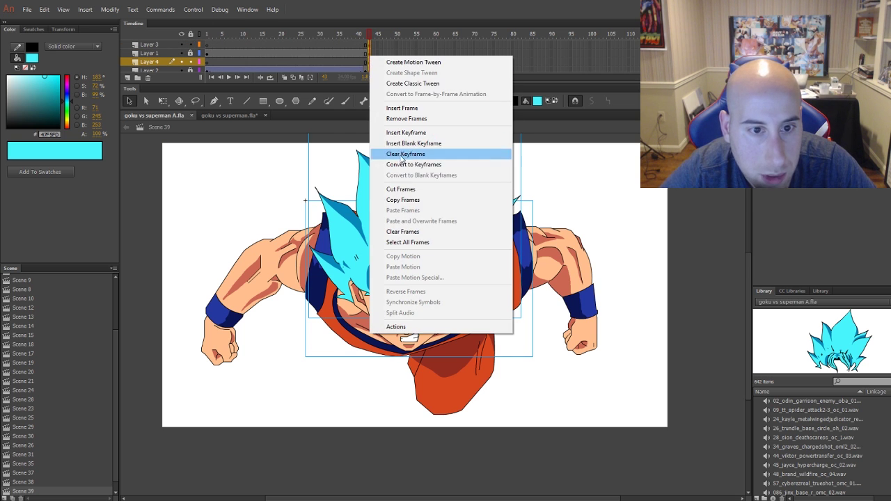
click(380, 199)
click(195, 298)
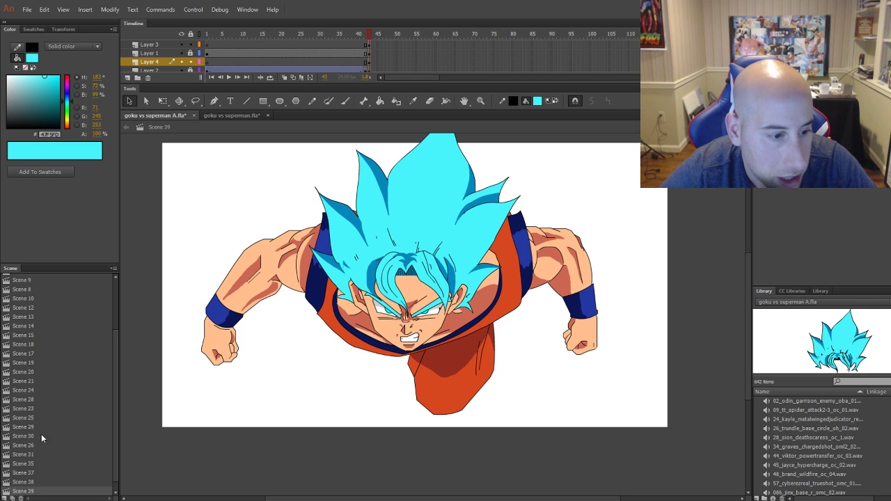
Add a new empty scene after Scene 39
scroll(41, 436, down, 1)
click(5, 498)
click(271, 320)
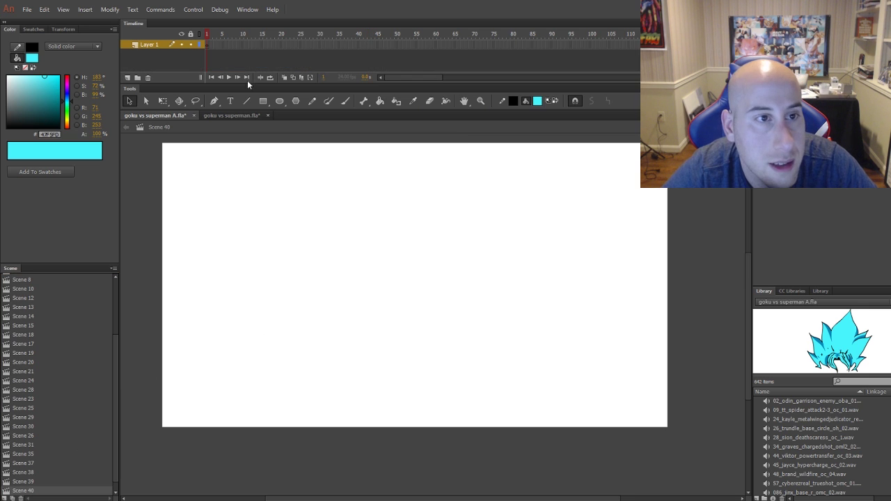
Create a new movie clip symbol named Symbol 187 and paste the copied Goku frames into its first frame
click(111, 10)
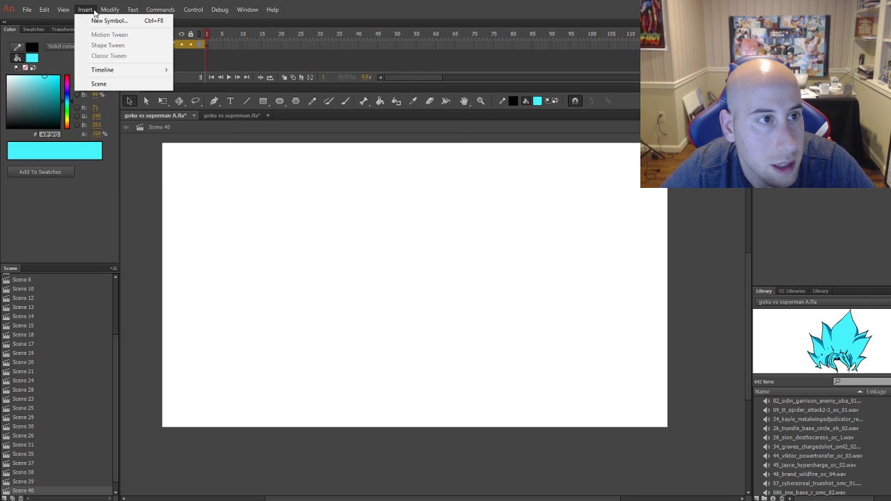
click(97, 20)
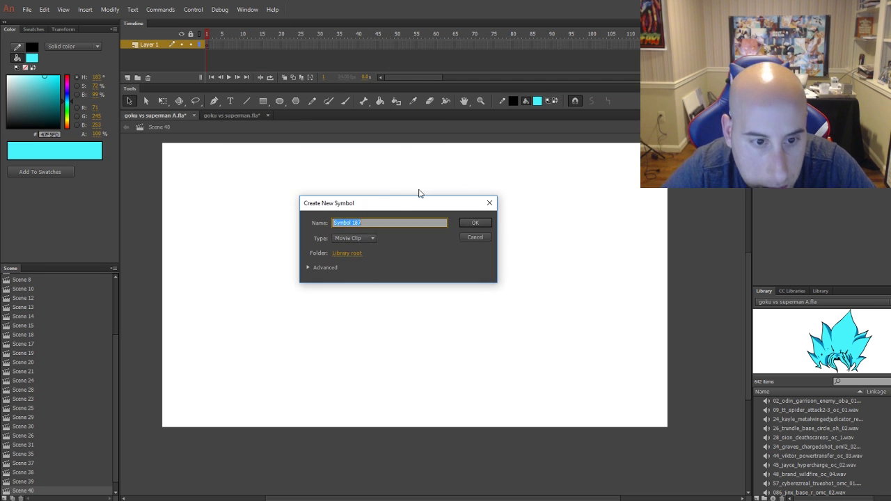
click(483, 222)
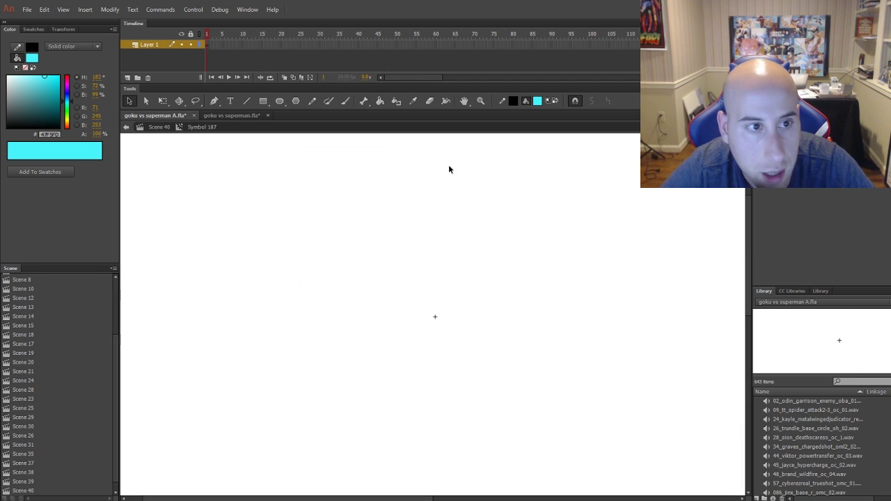
right_click(208, 45)
click(253, 200)
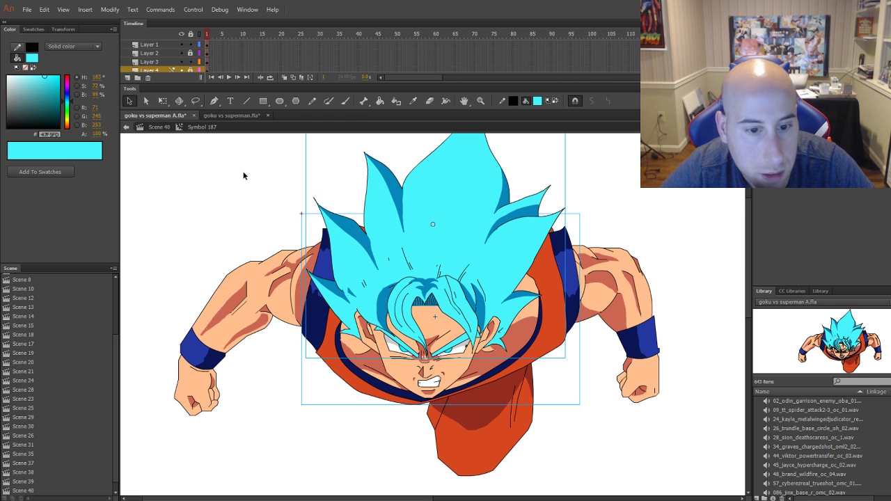
click(244, 176)
Return to Scene 40 and place the flying Goku movie clip from the library on the stage
click(157, 128)
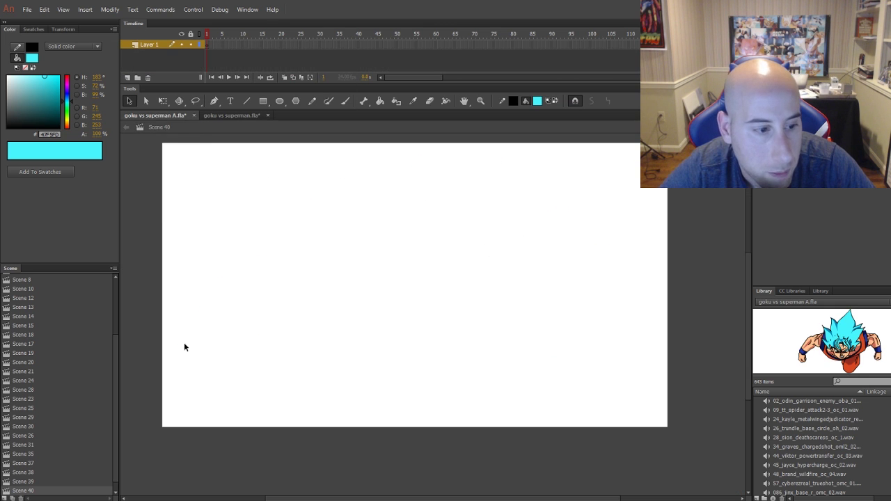
scroll(29, 463, down, 1)
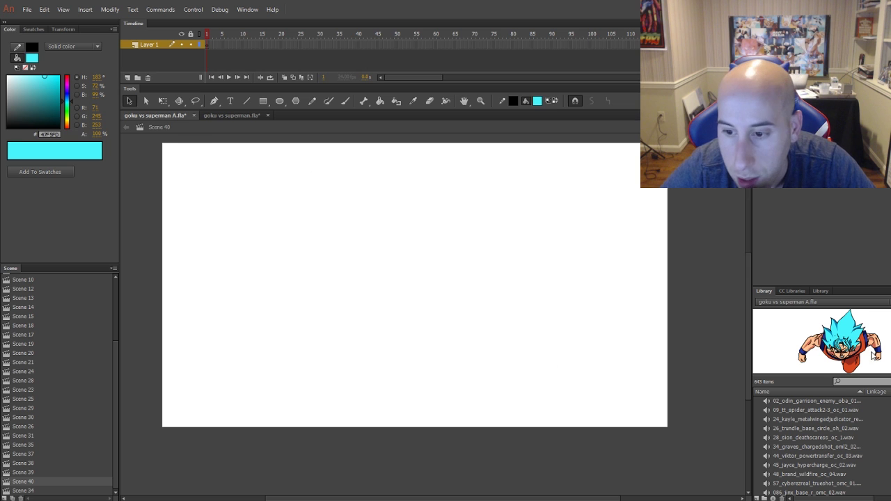
drag(328, 292, 445, 285)
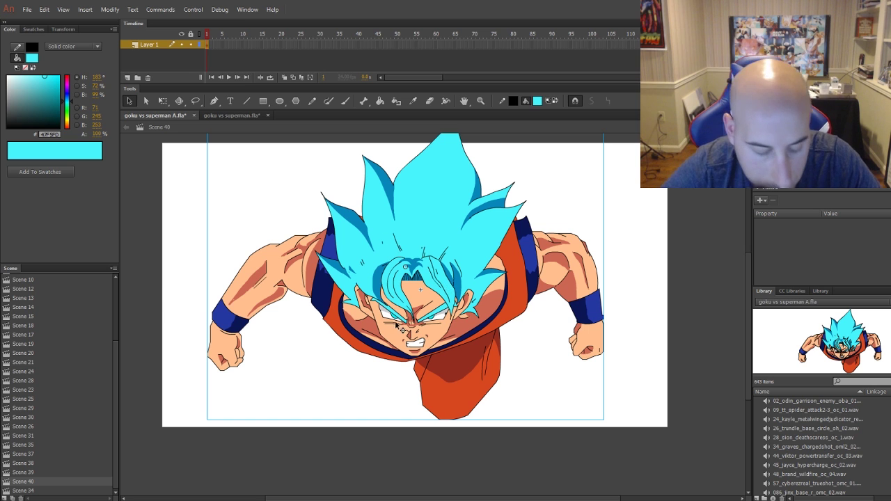
Convert the placed Goku clip into a new symbol and open that symbol for editing
right_click(412, 252)
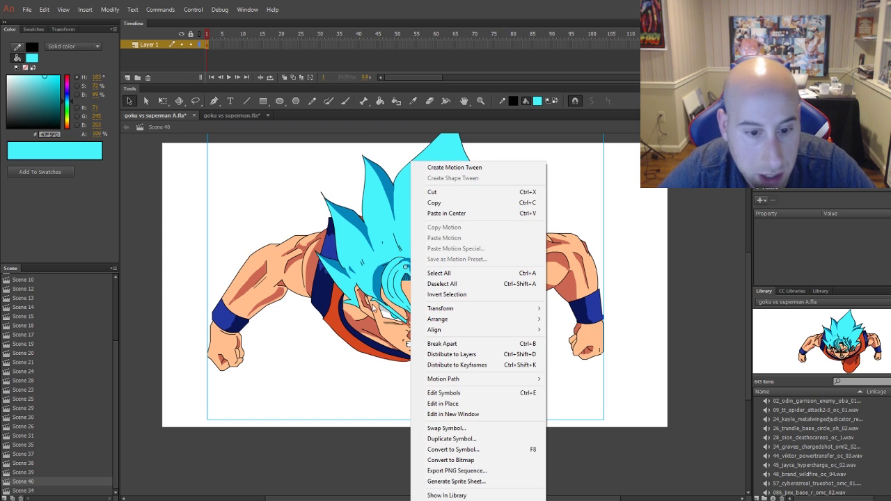
click(449, 450)
click(465, 227)
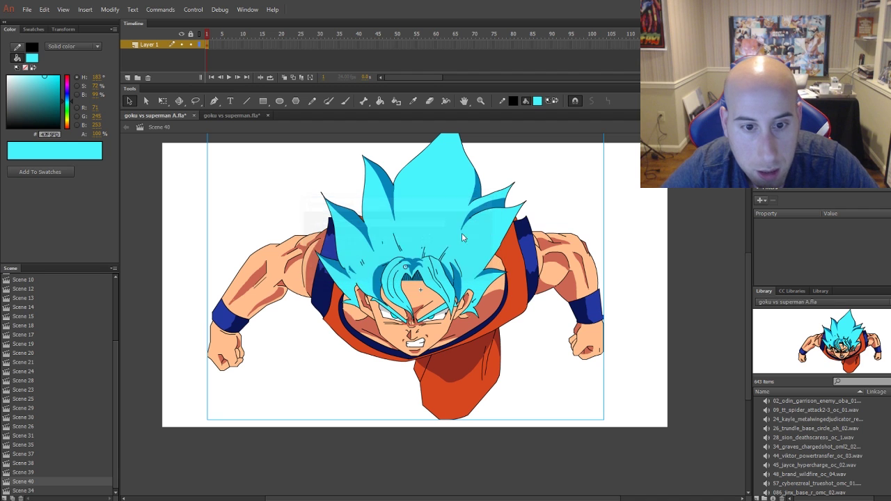
double_click(433, 261)
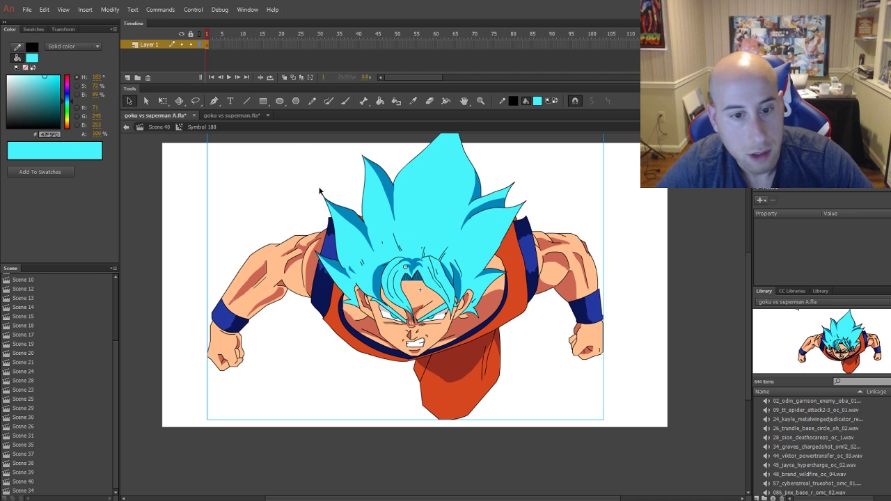
Insert a blank keyframe at frame 3, paste Goku in place, and scale him up evenly around his centre
click(216, 45)
key(F7)
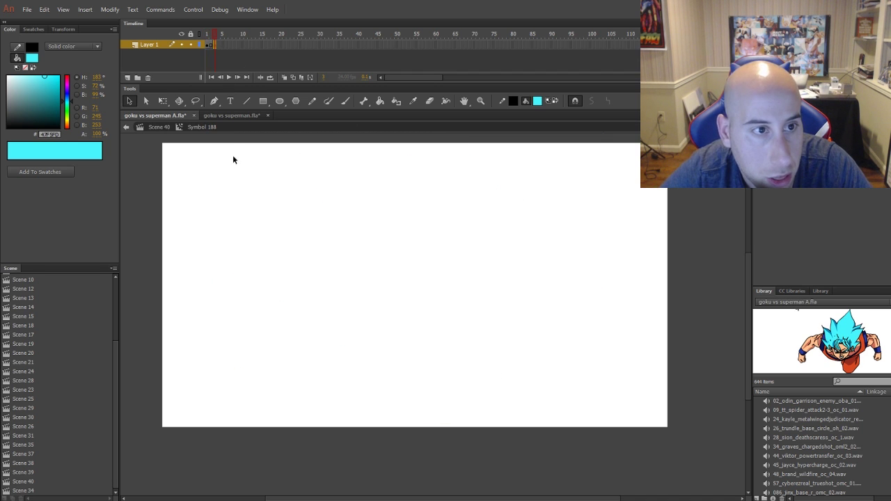
right_click(233, 155)
click(289, 194)
key(q)
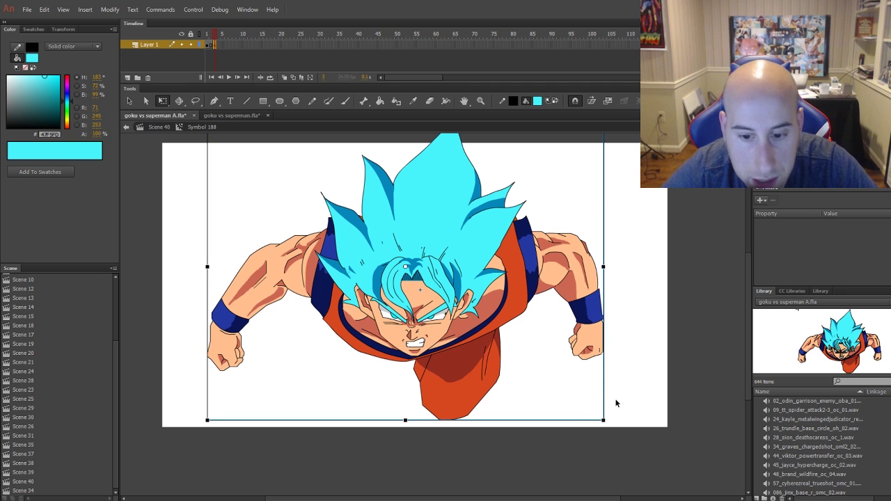
drag(605, 421, 642, 456)
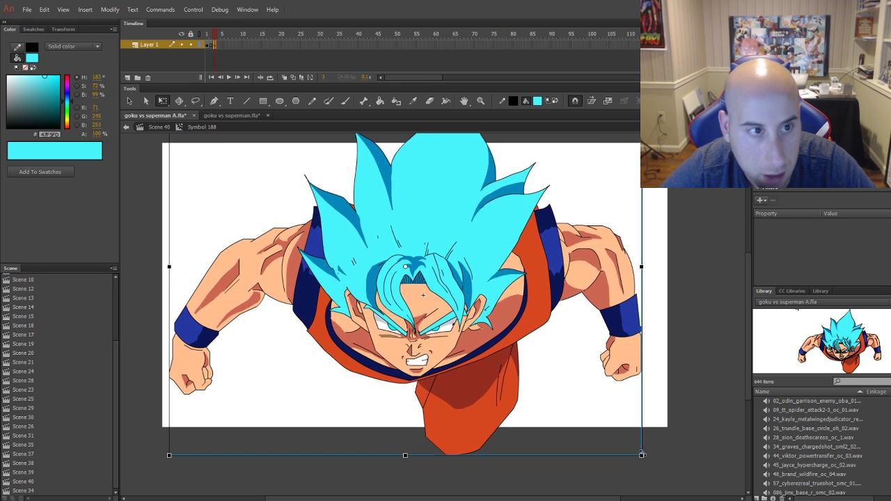
Insert a blank keyframe at frame 4, paste the enlarged Goku in place, and scale him down slightly
click(217, 45)
key(F7)
right_click(240, 185)
click(300, 223)
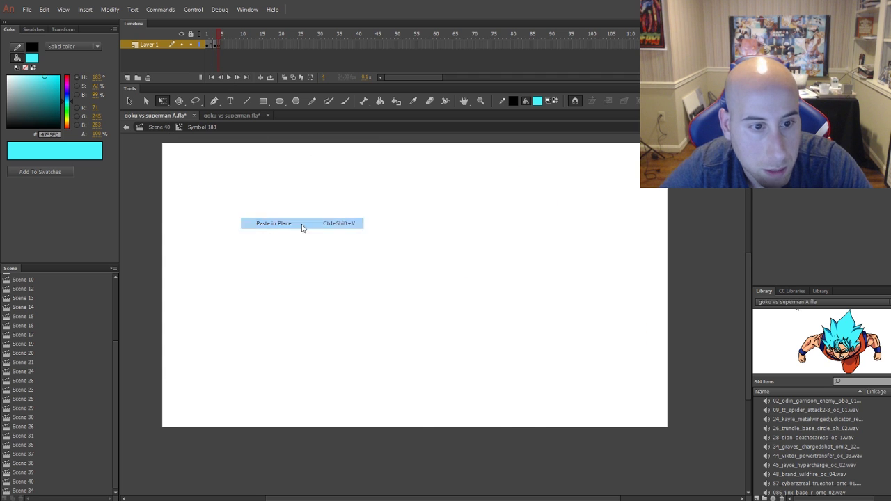
scroll(641, 446, up, 2)
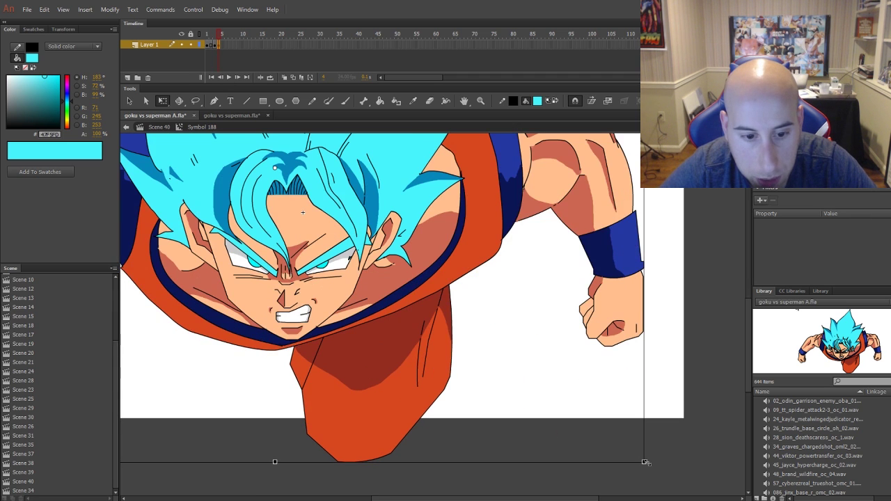
drag(647, 463, 603, 437)
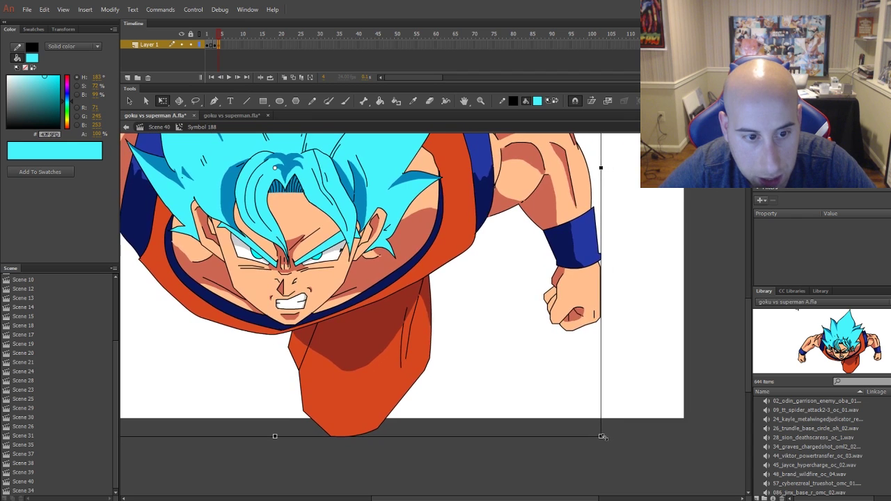
scroll(603, 440, down, 3)
key(ctrl+shift+a)
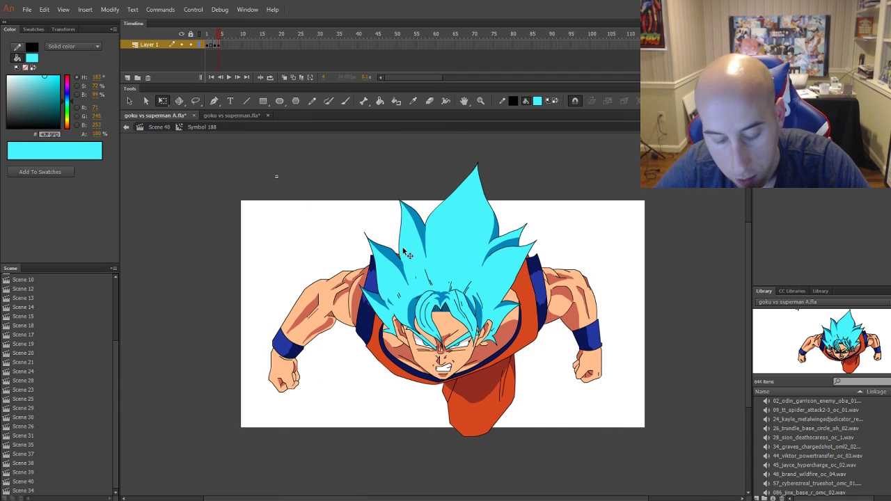
Step back and forth through frames 1 to 4 to check Goku's size change
key(comma)
key(comma)
key(comma)
key(period)
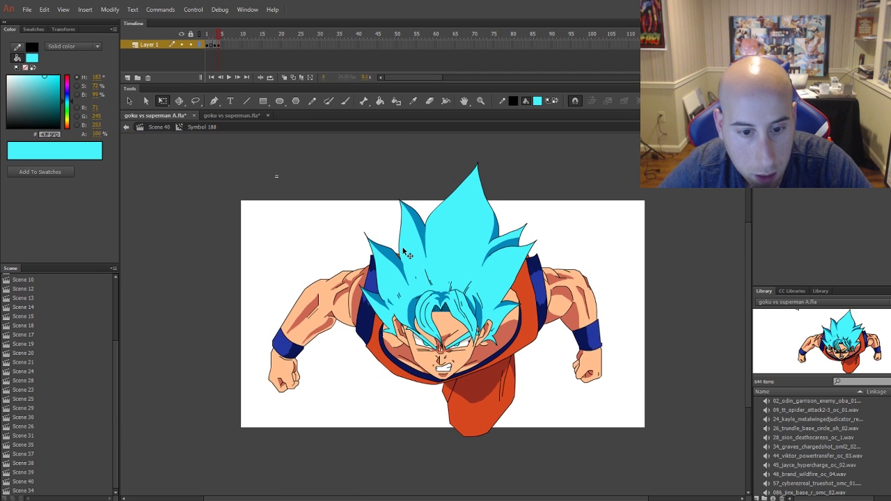
key(comma)
key(period)
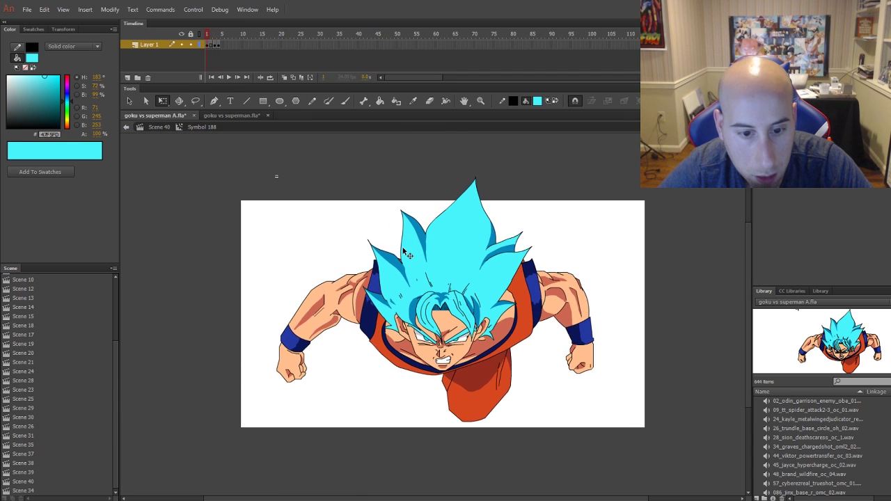
right_click(208, 45)
click(233, 52)
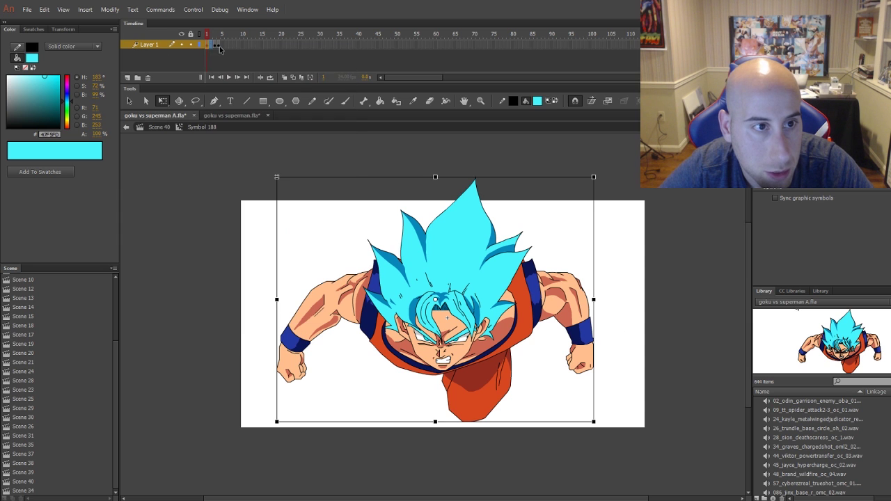
right_click(207, 44)
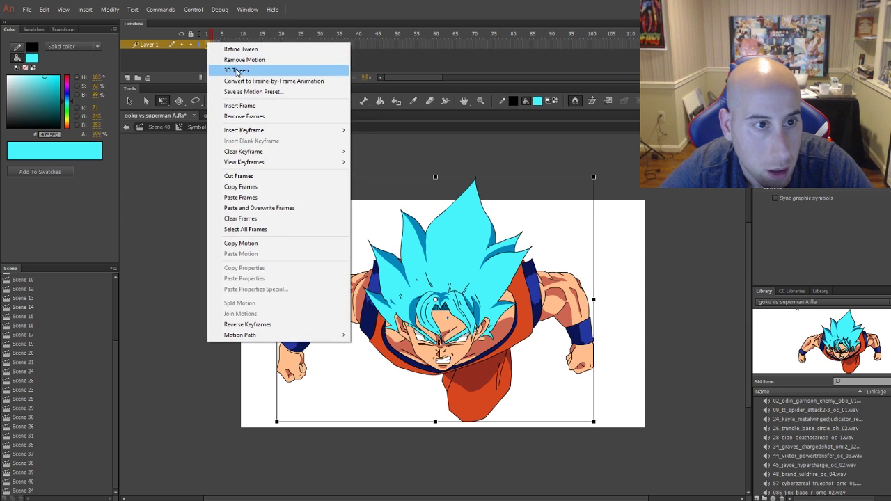
click(244, 60)
Create classic tweens from frame 1 to frame 3 and from frame 3 to frame 4
right_click(209, 45)
click(241, 73)
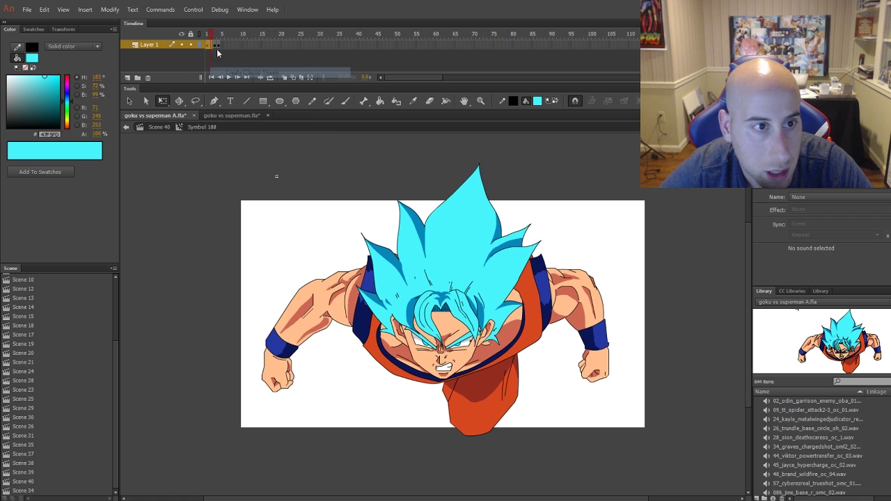
right_click(215, 46)
click(256, 78)
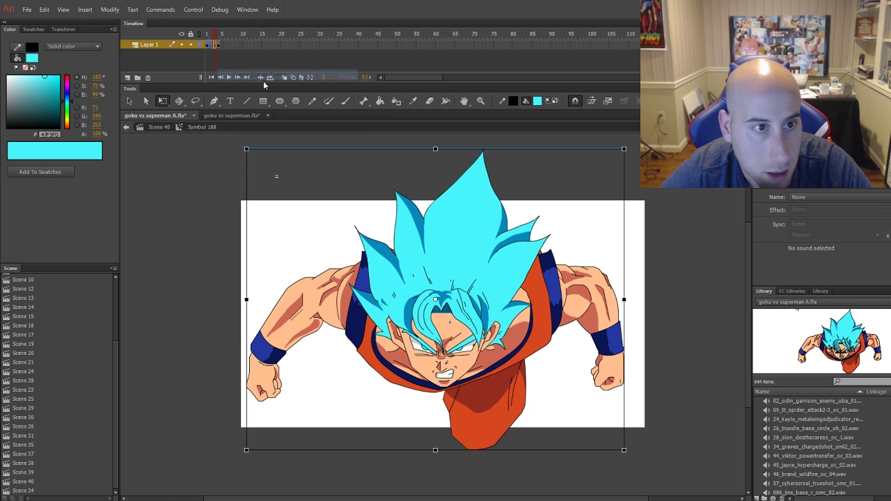
click(209, 152)
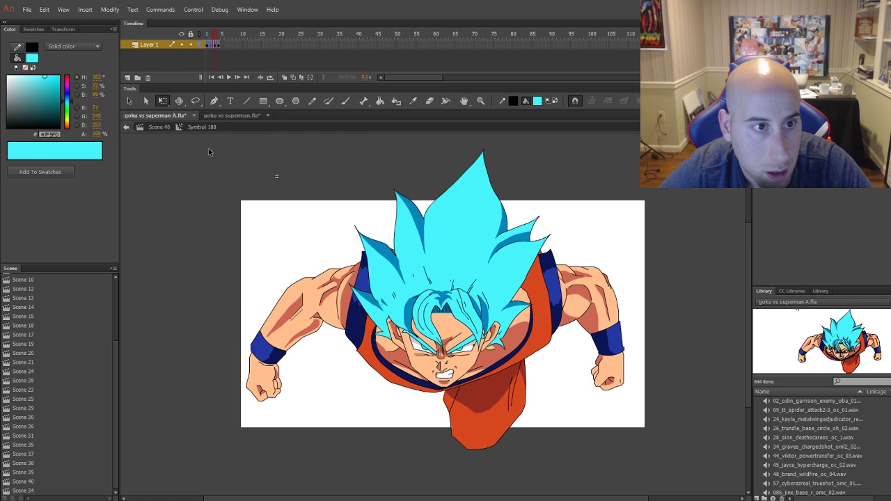
Open the symbols nested inside Goku down to the stray scribble beside his eye and erase the black marks
double_click(474, 319)
ctrl+click(462, 334)
ctrl+click(463, 334)
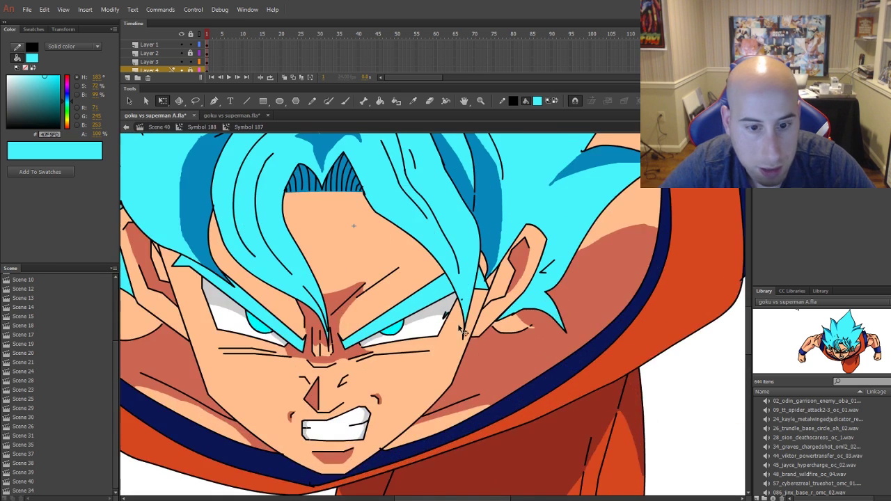
ctrl+click(457, 302)
click(435, 332)
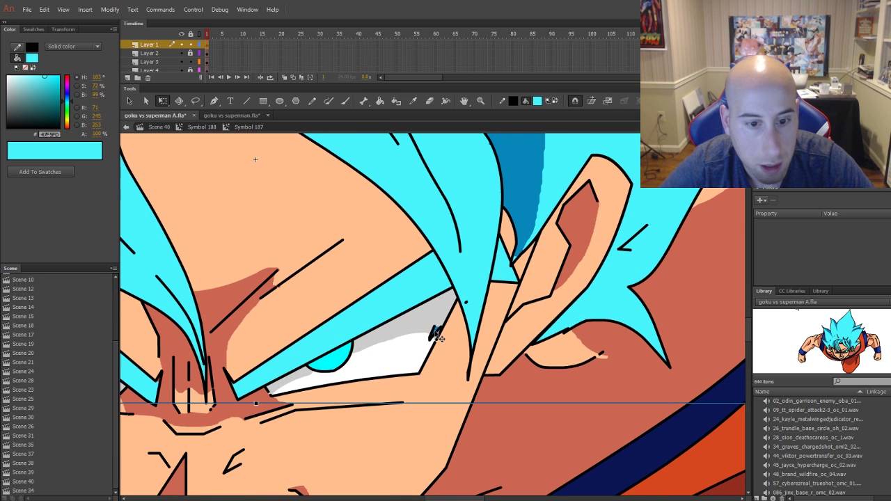
double_click(437, 337)
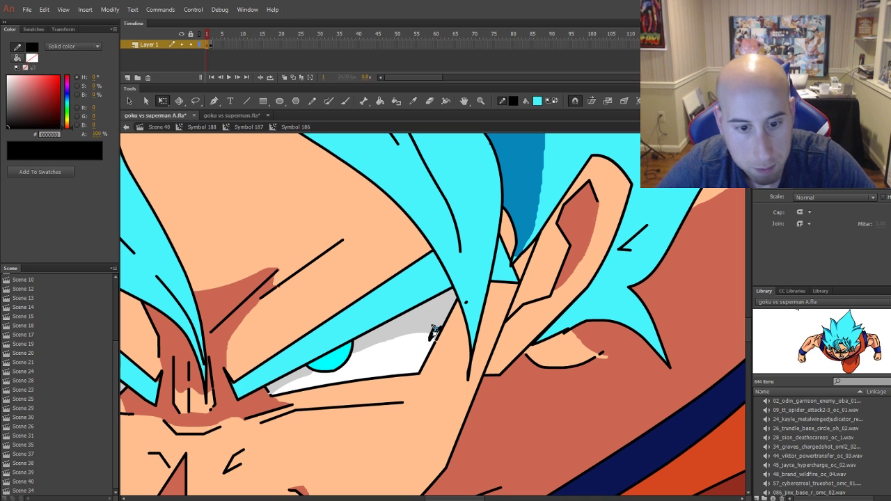
key(k)
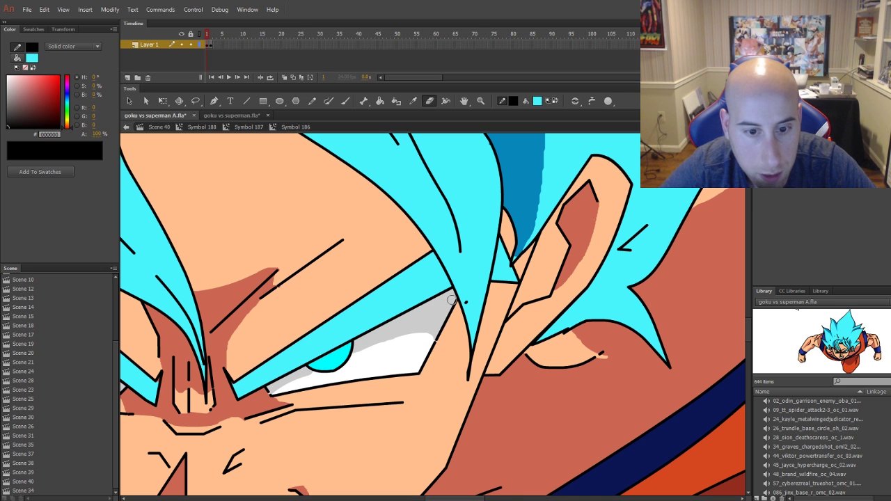
key(ctrl+minus)
key(ctrl+minus)
key(ctrl+minus)
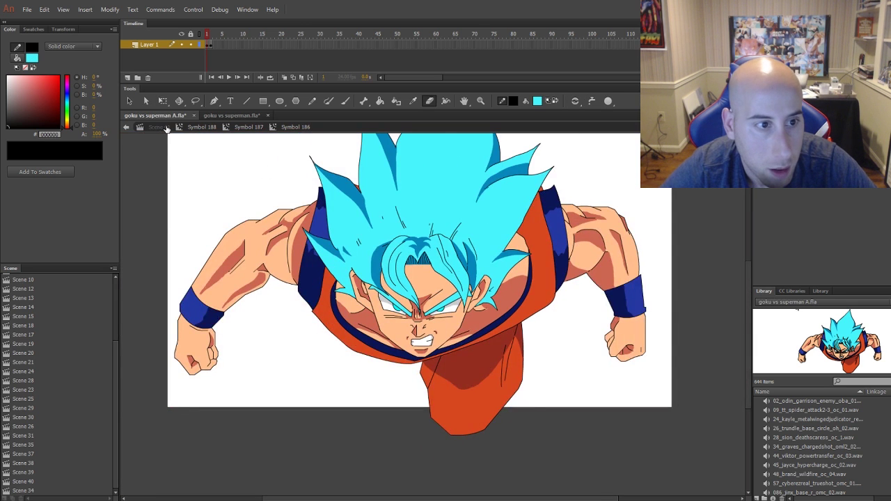
Return to Scene 40 and test the scene to review the pulsing Goku, closing the preview when done
click(165, 129)
key(v)
key(ctrl+minus)
key(ctrl+equal)
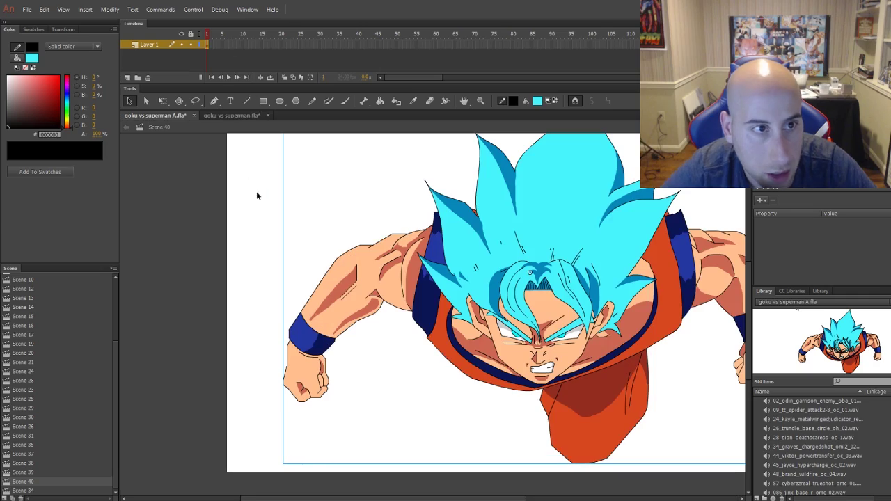
click(193, 9)
click(209, 103)
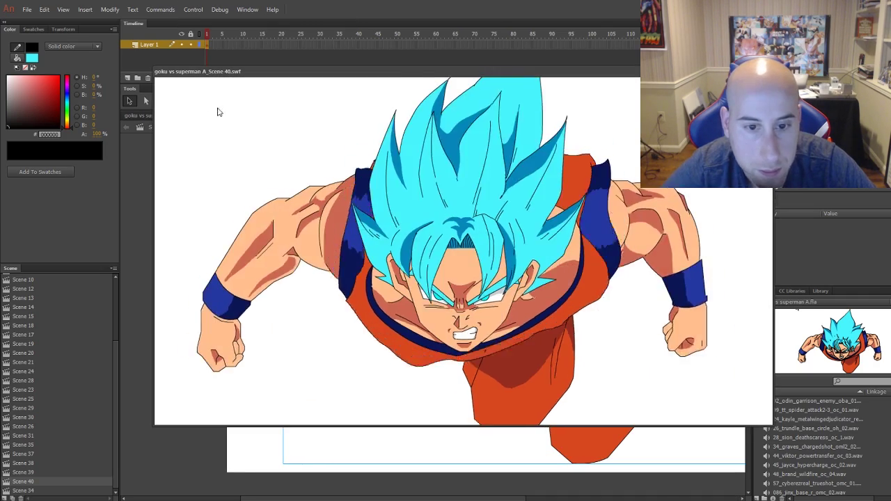
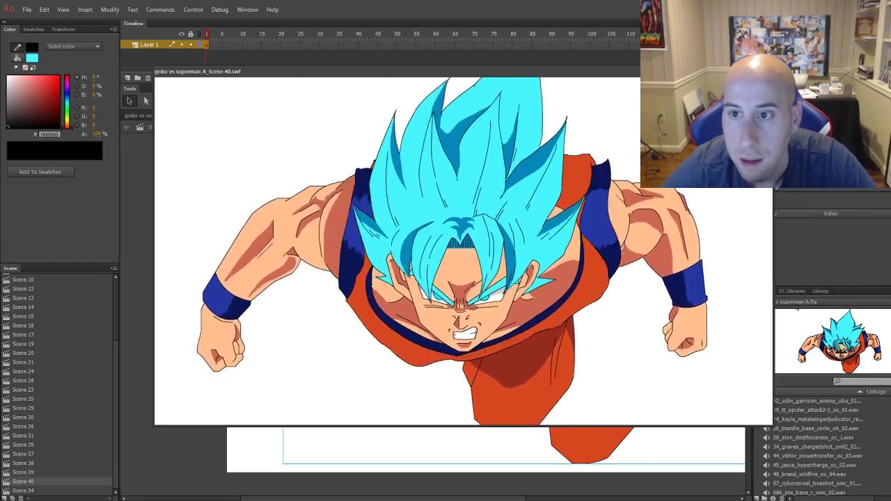
click(764, 71)
Scale the Goku instance down to a small figure and place it near the centre of the stage
scroll(565, 233, down, 3)
scroll(509, 257, up, 1)
key(q)
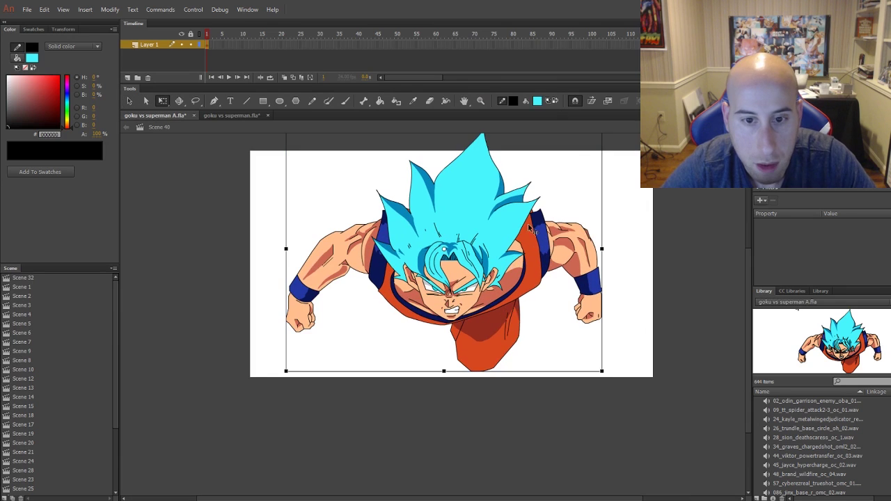
scroll(507, 229, down, 1)
drag(330, 147, 428, 220)
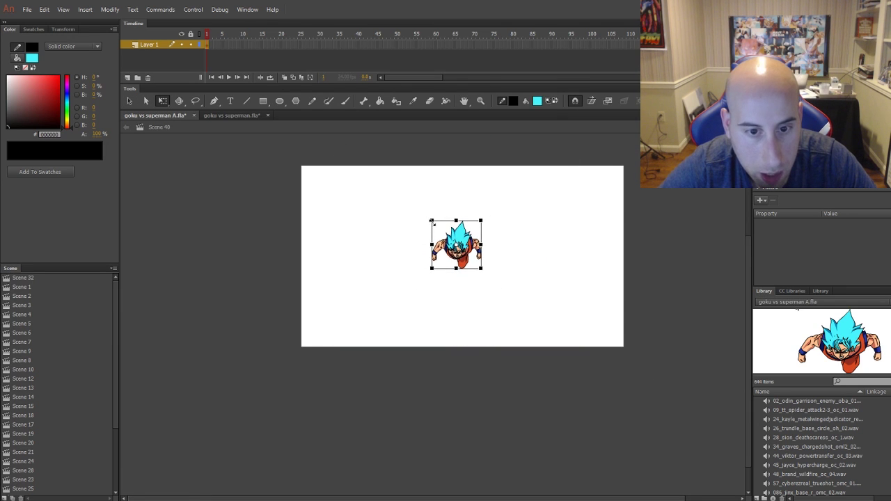
scroll(479, 273, up, 2)
scroll(479, 279, down, 1)
scroll(430, 242, up, 1)
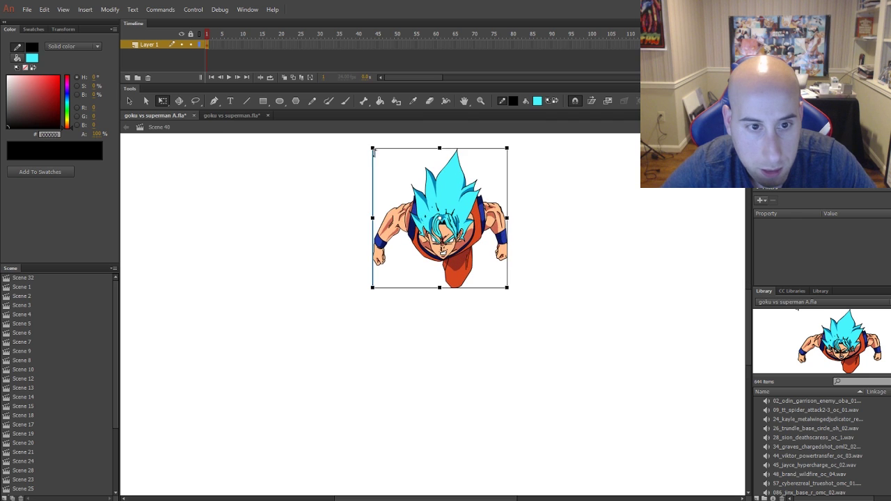
drag(374, 149, 392, 174)
drag(443, 218, 431, 230)
scroll(444, 230, down, 1)
click(488, 257)
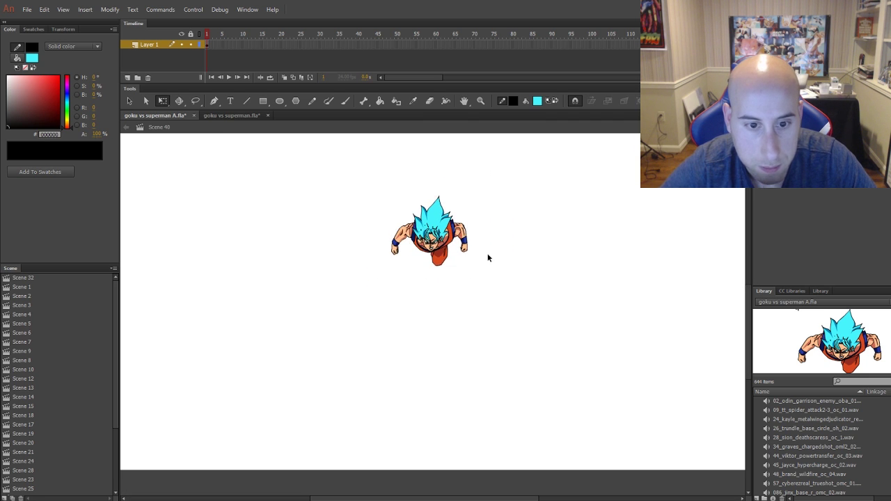
Test Scene 40 with the small Goku and close the preview
scroll(488, 258, down, 4)
scroll(488, 257, up, 1)
click(192, 9)
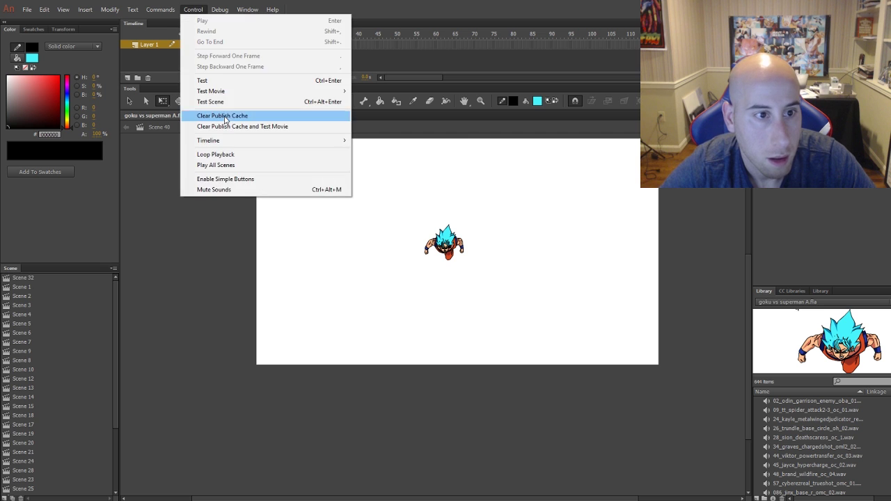
click(224, 101)
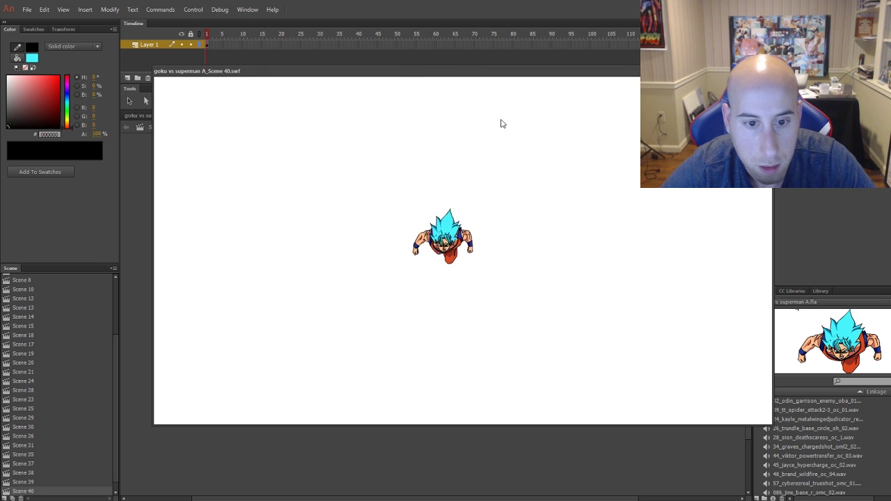
key(ctrl+w)
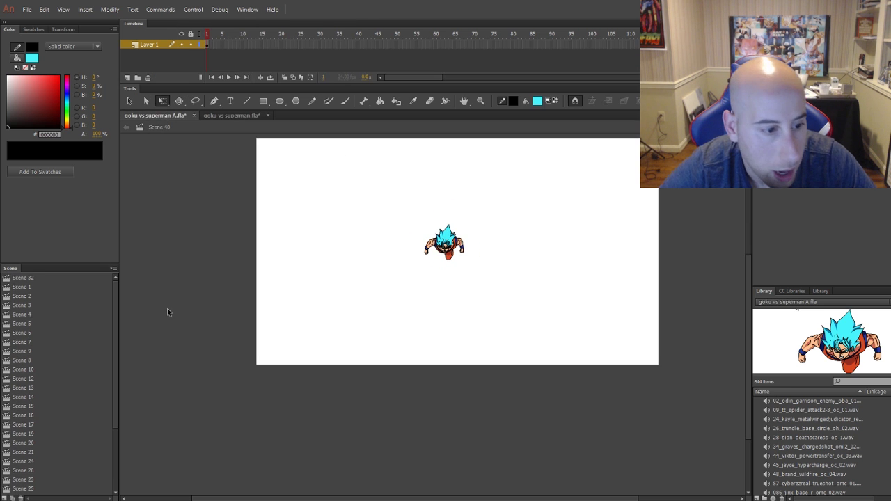
Open Scene 39 and unlock Layer 2, which holds the sky background
scroll(60, 413, down, 3)
click(47, 481)
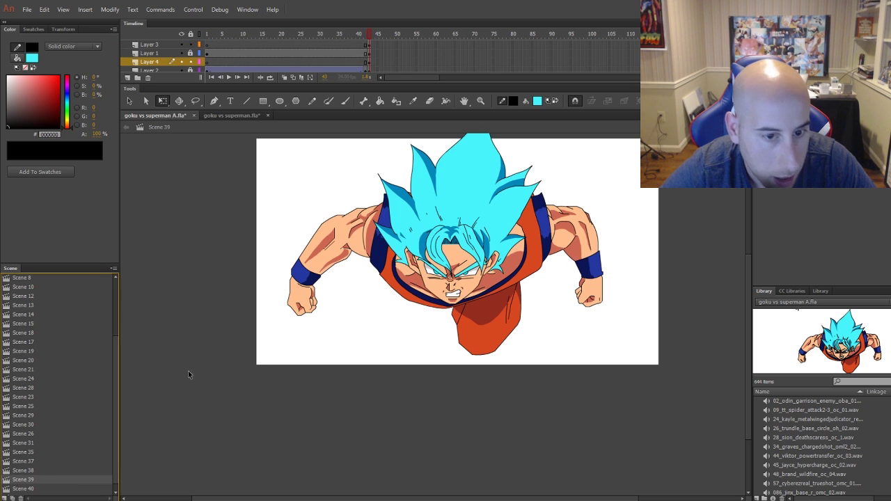
click(206, 54)
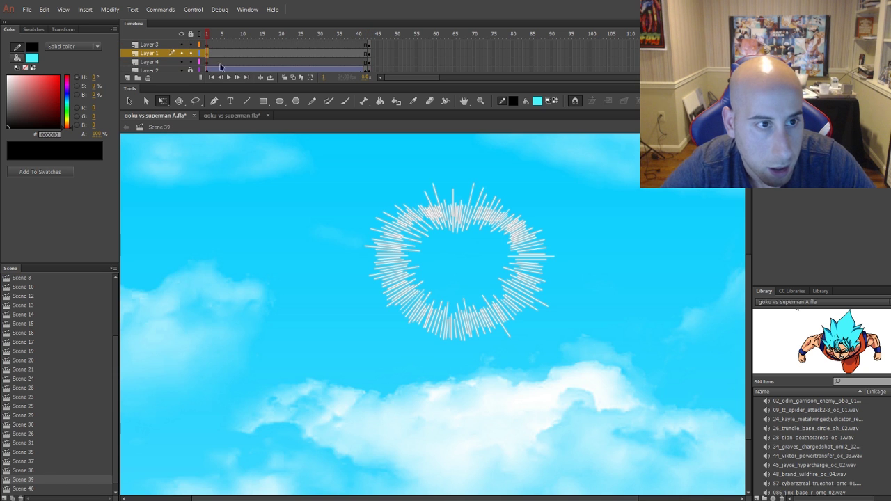
scroll(215, 66, down, 1)
click(195, 66)
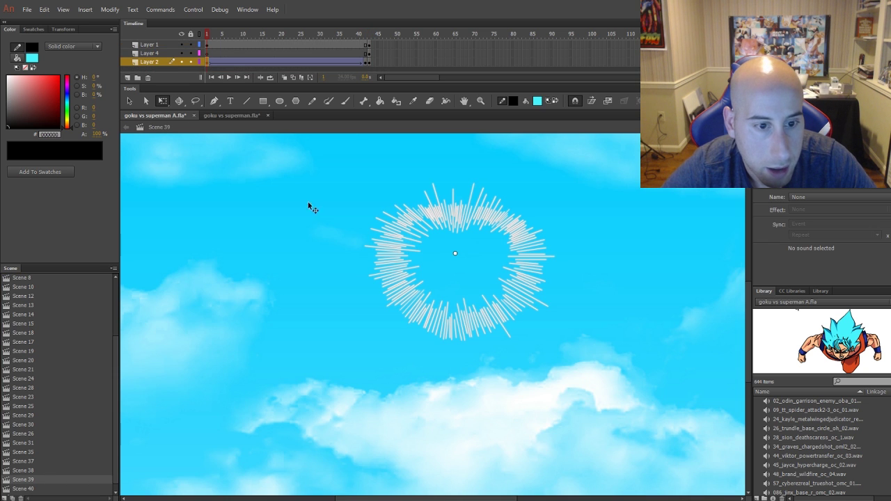
key(ctrl+minus)
key(ctrl+minus)
scroll(297, 236, up, 1)
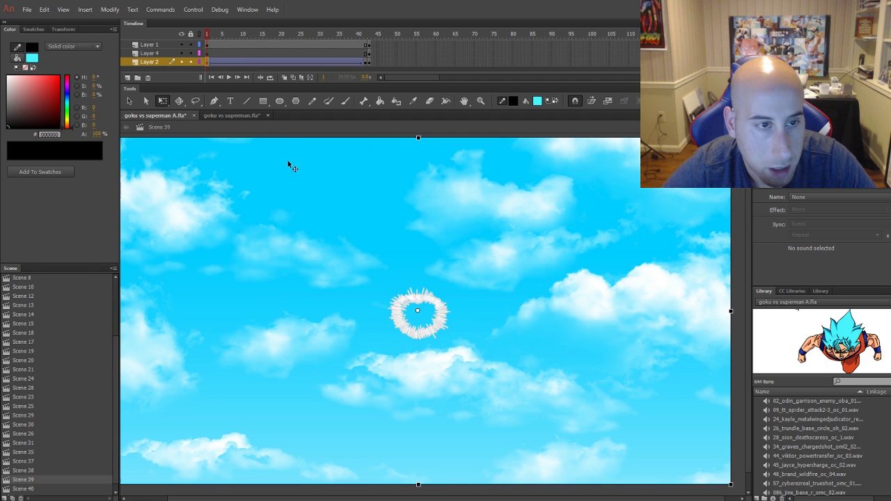
Copy the sky background from frame 42 of Layer 2 in Scene 39
shift+click(366, 62)
right_click(319, 63)
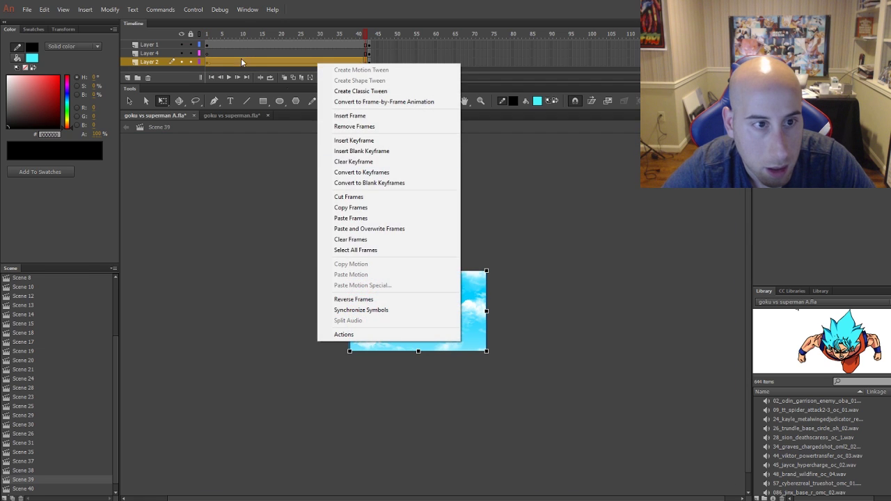
click(222, 54)
key(ctrl+minus)
key(ctrl+minus)
click(362, 63)
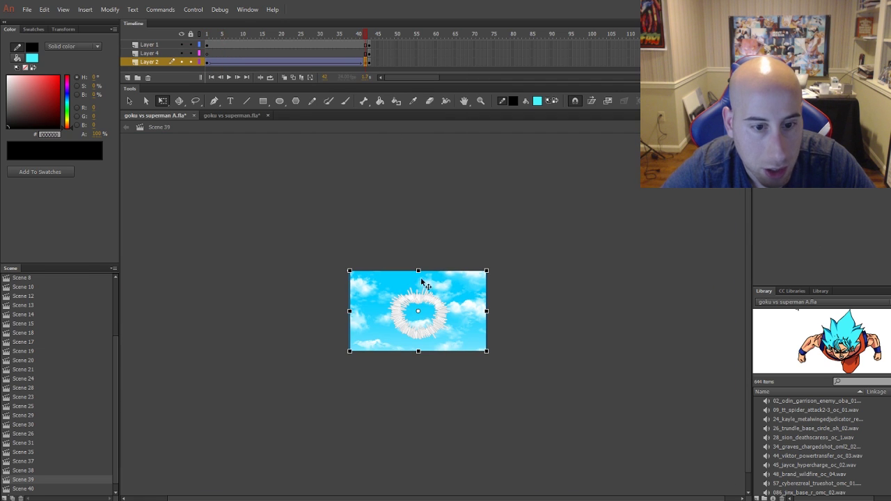
Return to Scene 40 and add a new layer beneath Goku's layer
click(39, 489)
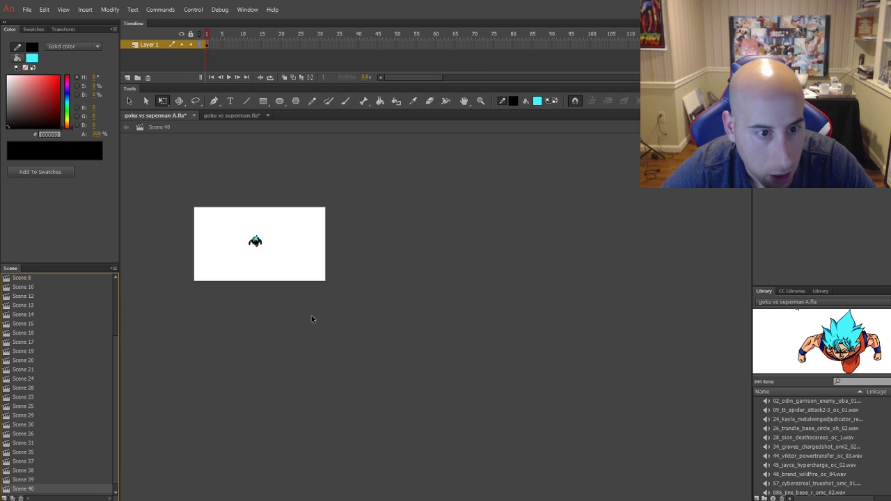
click(126, 78)
drag(149, 45, 153, 57)
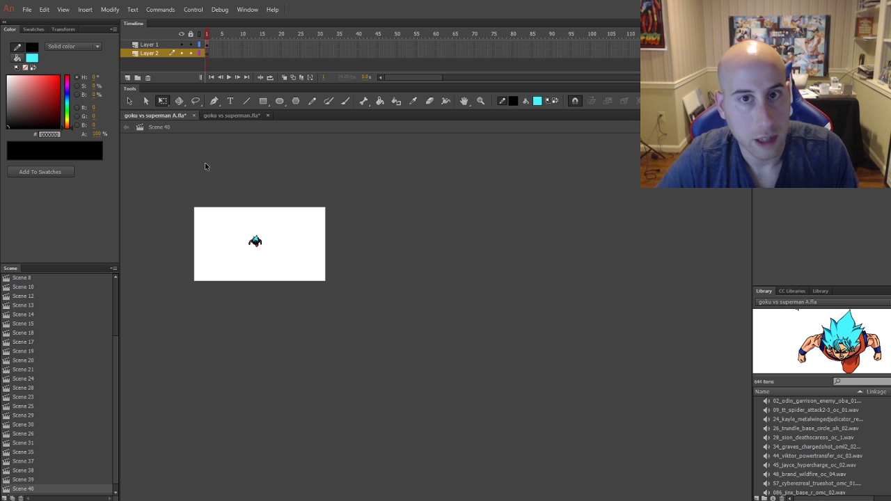
scroll(204, 166, up, 1)
scroll(322, 291, up, 1)
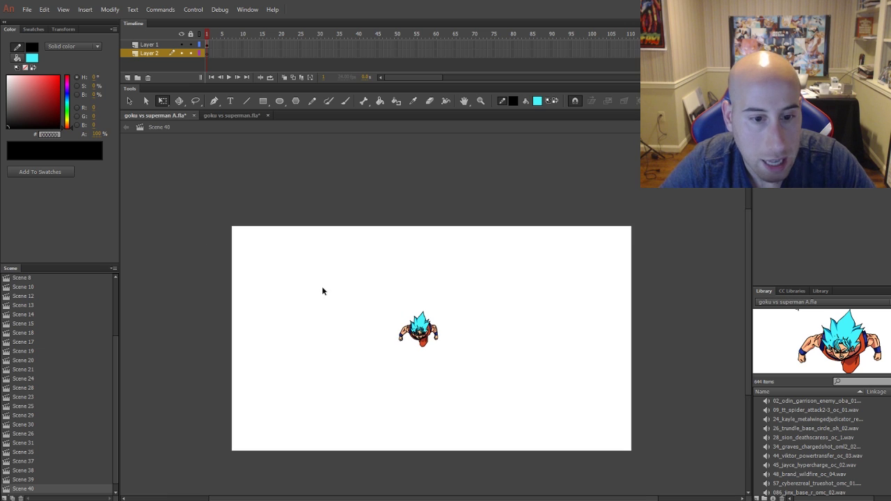
scroll(367, 300, down, 3)
scroll(371, 286, up, 3)
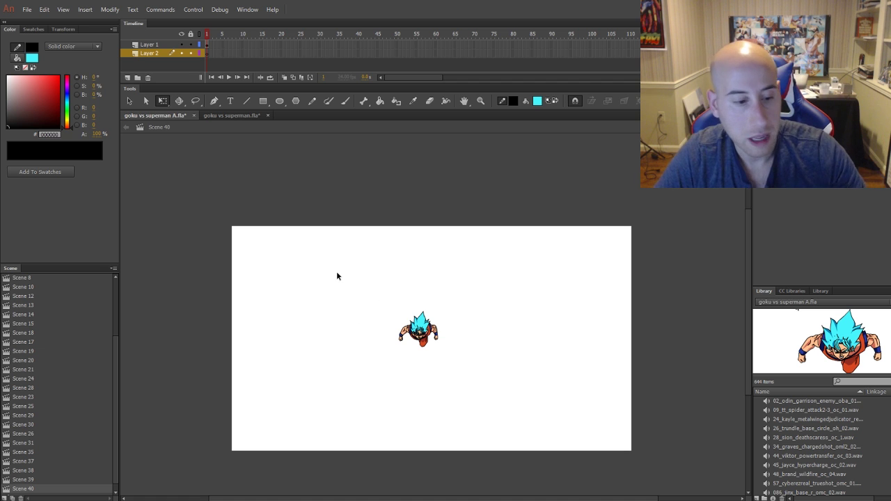
Paste the sky background in place on Layer 2 and scale it down to slightly smaller than the stage
right_click(333, 229)
click(384, 271)
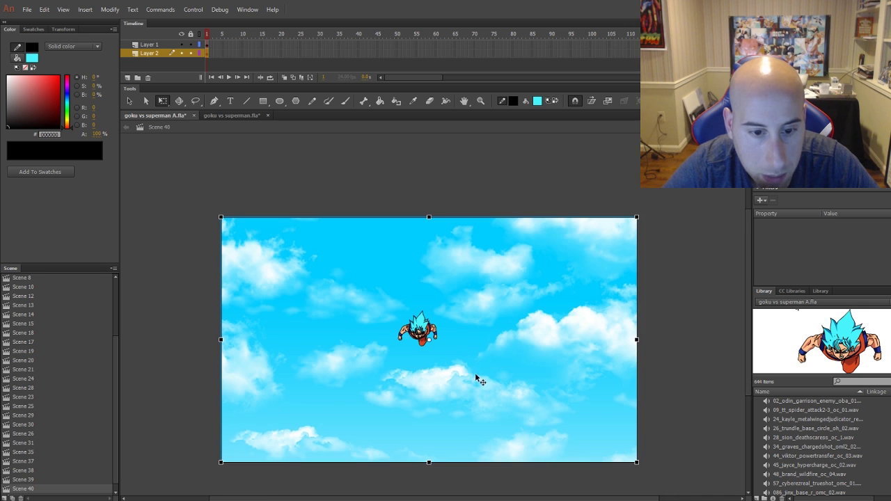
mouse_move(478, 372)
mouse_down()
mouse_move(534, 442)
mouse_move(512, 412)
mouse_move(506, 418)
mouse_move(487, 392)
mouse_move(479, 394)
mouse_move(490, 383)
mouse_up()
scroll(519, 423, down, 1)
scroll(291, 257, up, 1)
drag(277, 258, 297, 271)
scroll(383, 311, down, 1)
scroll(397, 317, up, 1)
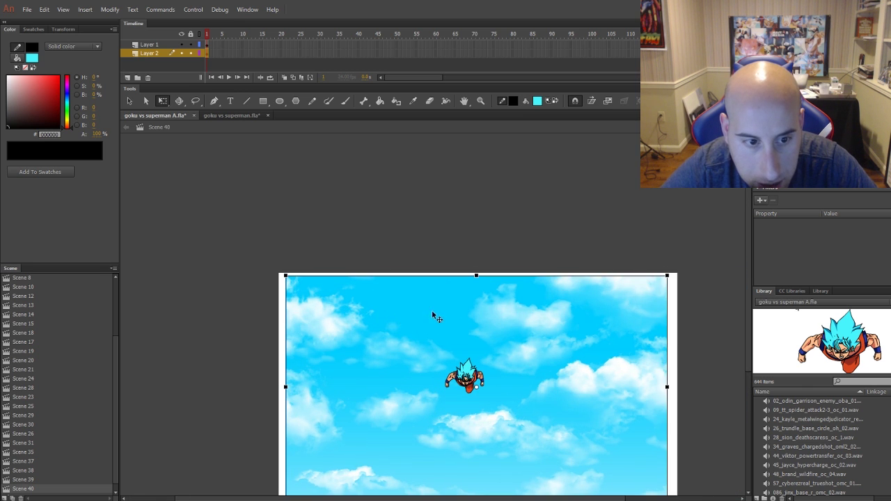
Move the sky background so its top-left corner lines up with the stage's top-left corner
scroll(322, 302, up, 2)
scroll(245, 292, up, 1)
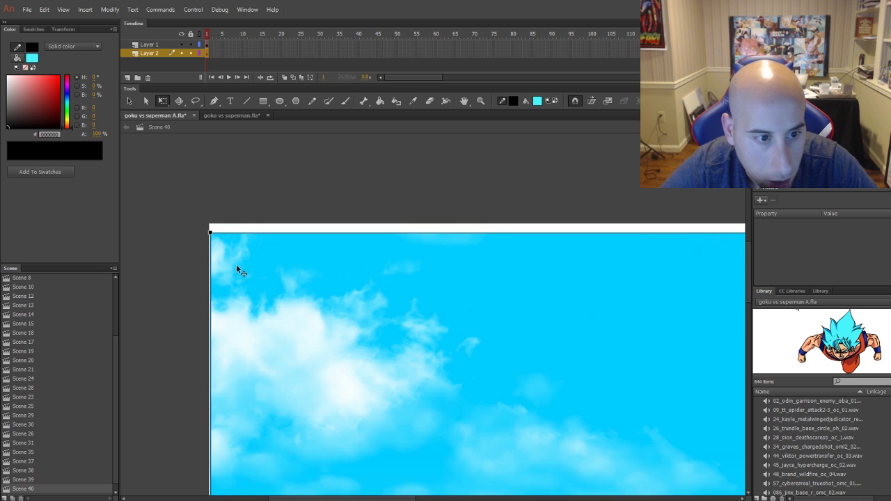
key(shift+Up)
key(shift+Left)
key(shift+Right)
scroll(210, 234, up, 2)
right_click(209, 233)
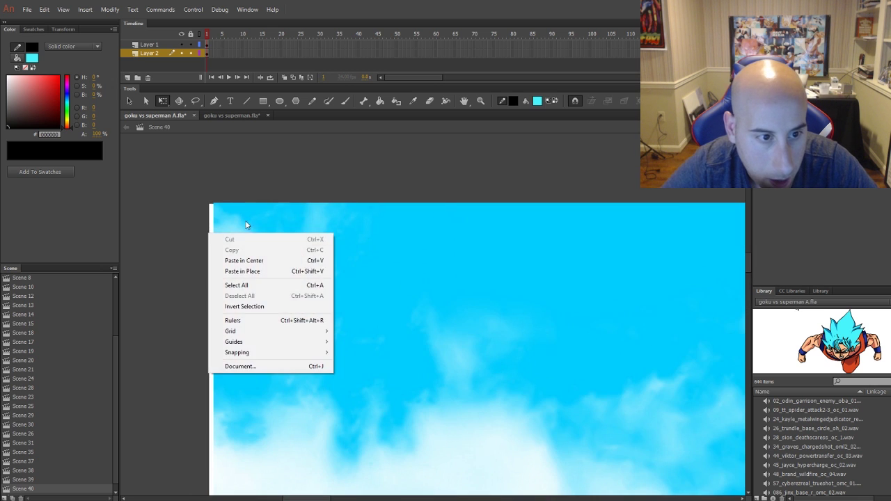
click(253, 216)
mouse_move(256, 214)
mouse_down()
mouse_move(246, 212)
mouse_move(271, 222)
mouse_up()
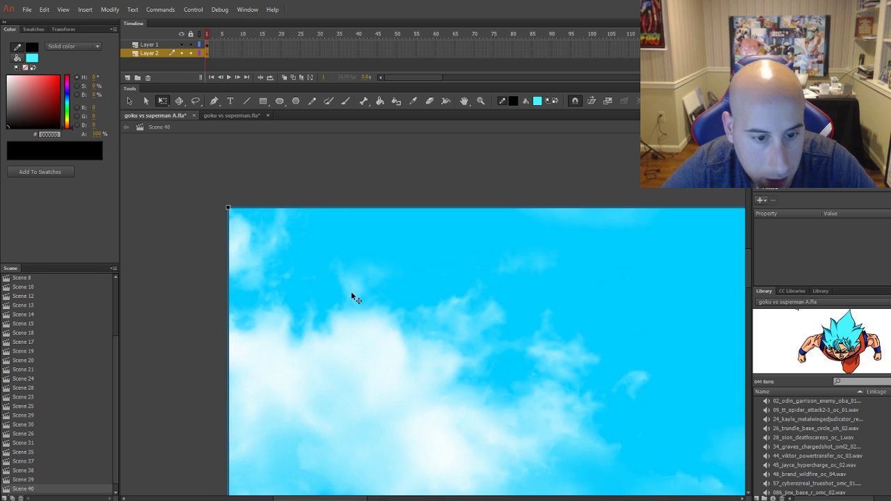
scroll(354, 291, down, 4)
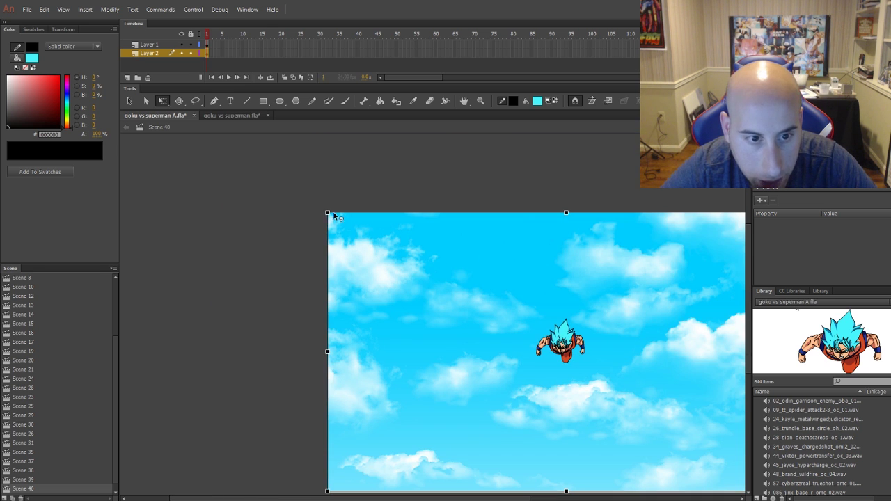
Scale the sky background from its bottom-right corner until it fills the whole stage behind Goku
scroll(362, 298, down, 4)
scroll(362, 298, up, 3)
scroll(574, 432, up, 2)
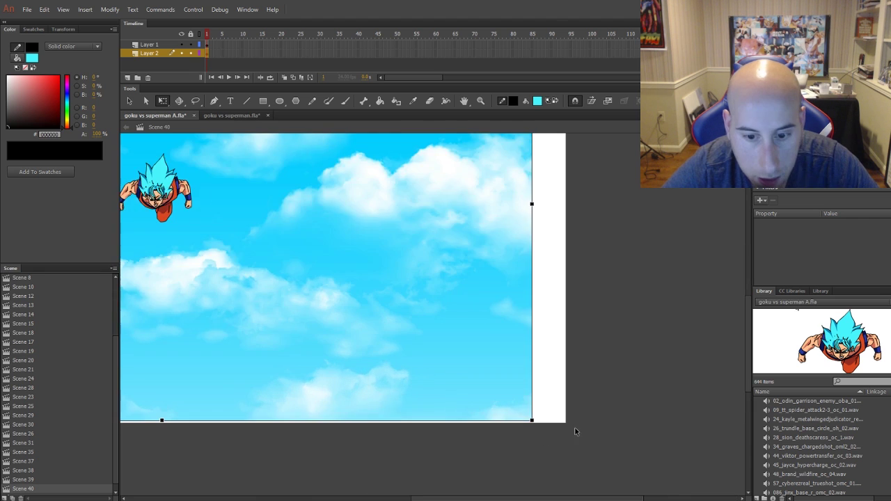
scroll(575, 432, up, 1)
drag(525, 432, 569, 417)
scroll(569, 415, down, 12)
scroll(275, 271, up, 1)
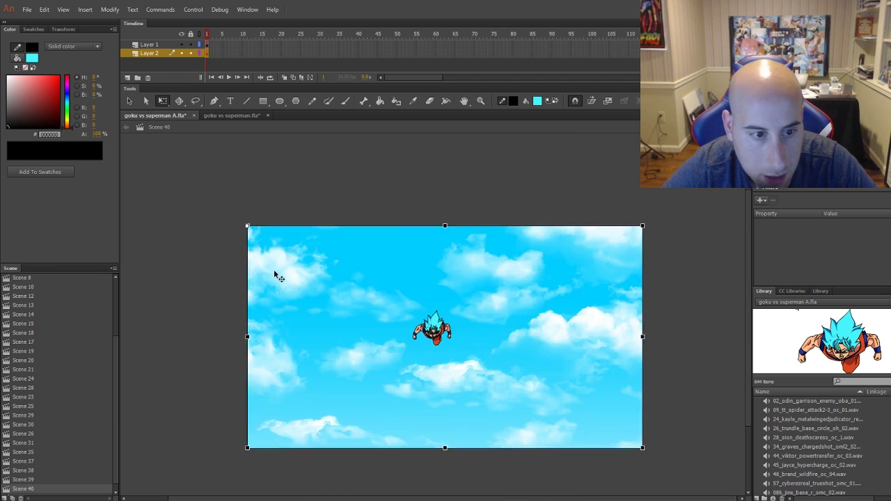
scroll(274, 271, up, 1)
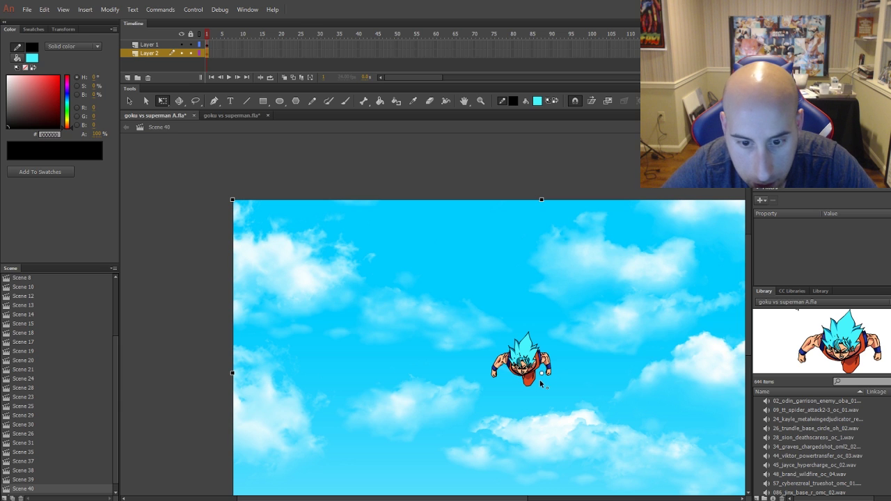
scroll(542, 380, down, 4)
scroll(313, 305, up, 3)
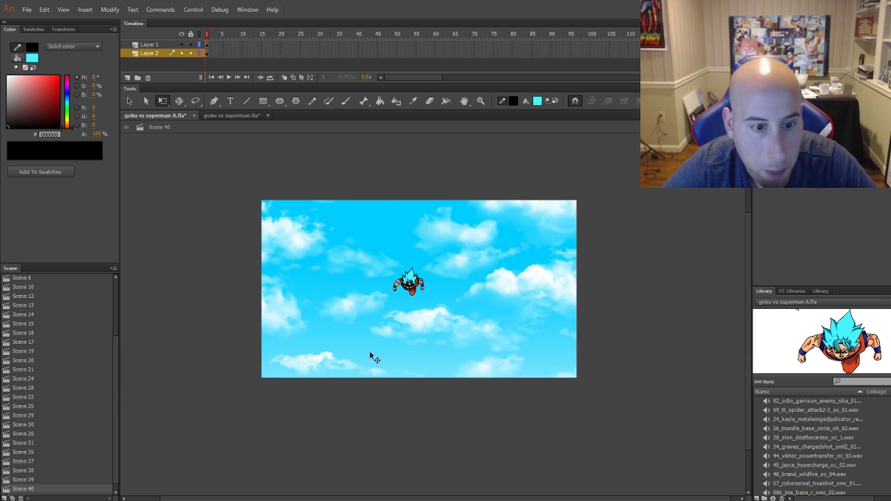
Add a keyframe at frame 60 on Layer 2, paste the sky in place there, and create a classic tween between the two keyframes
click(371, 356)
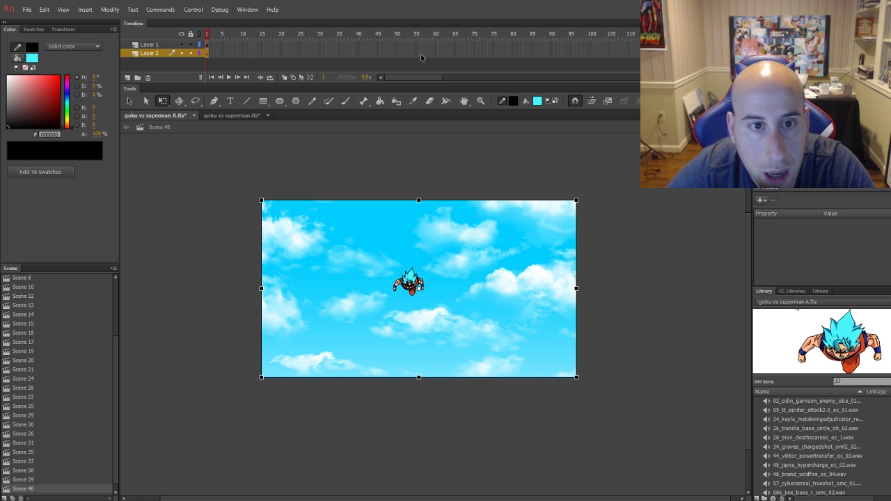
key(F7)
right_click(448, 144)
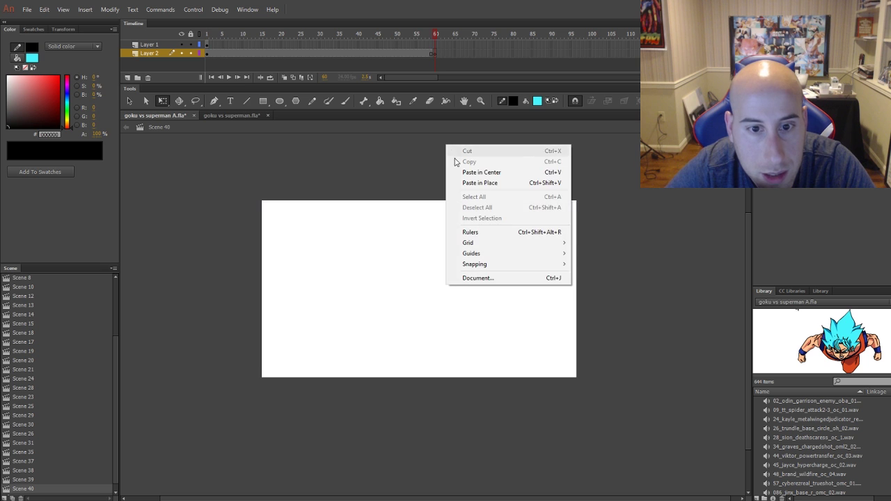
click(459, 181)
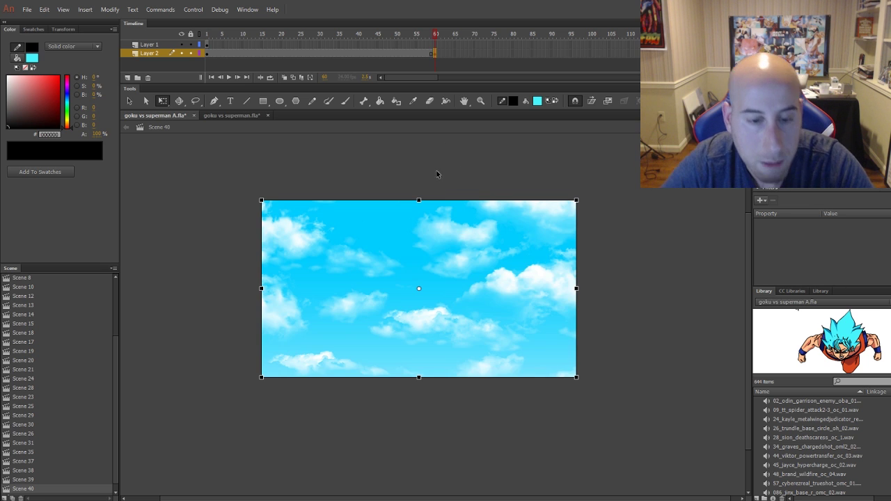
right_click(324, 56)
click(376, 84)
At frame 1 of Layer 2, enlarge the sky to over three times the stage width, keeping the stage covered
click(210, 53)
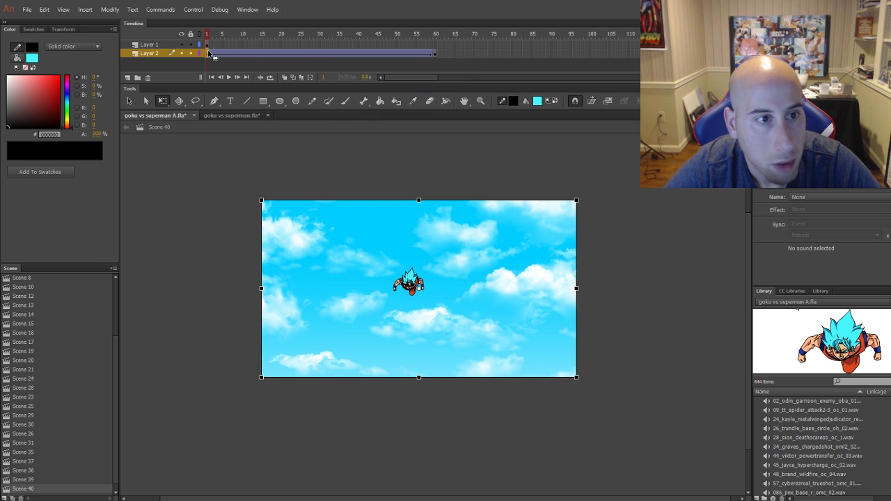
scroll(308, 232, down, 5)
drag(282, 189, 408, 129)
drag(247, 155, 455, 152)
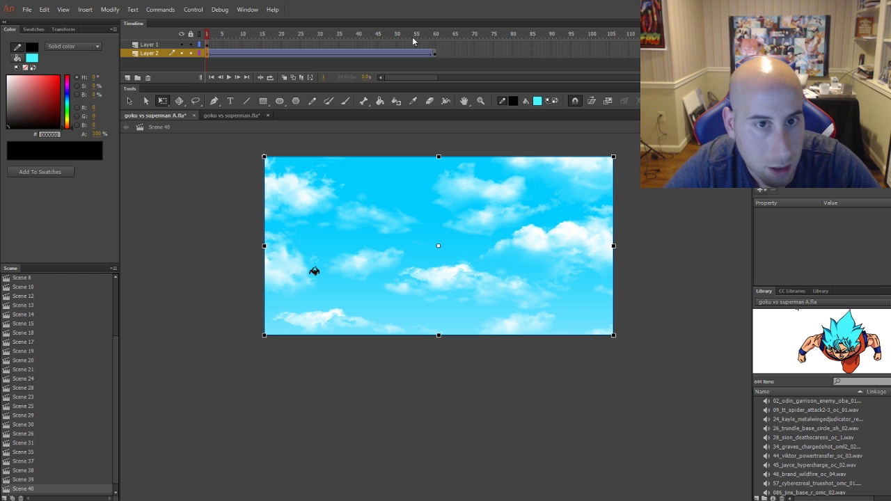
Extend Goku's layer to frame 60 and test Scene 40 to preview the shrinking sky
click(435, 45)
click(192, 9)
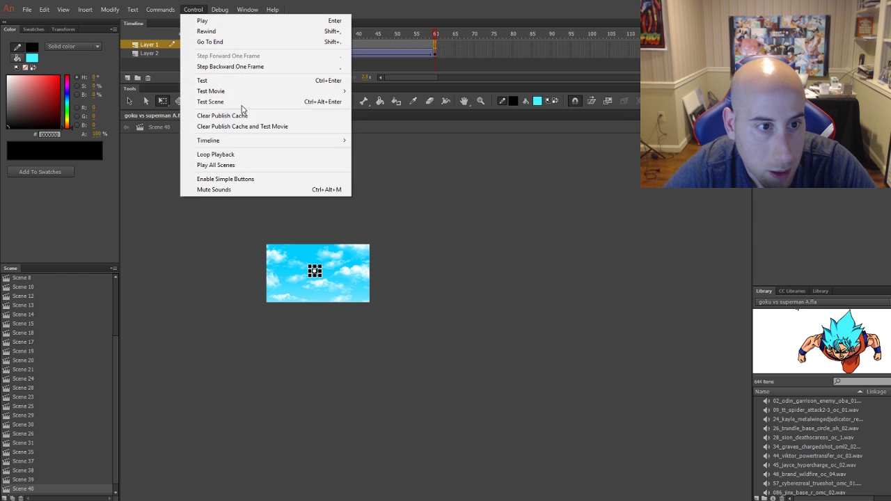
click(243, 106)
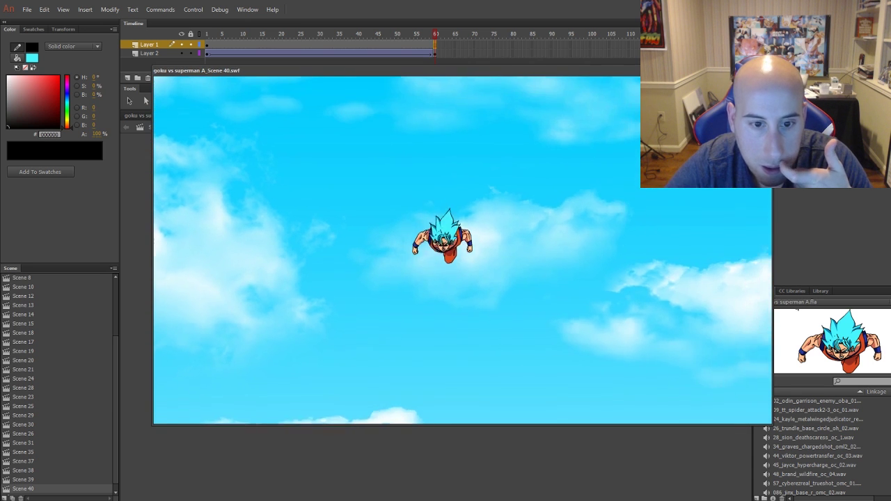
key(ctrl+w)
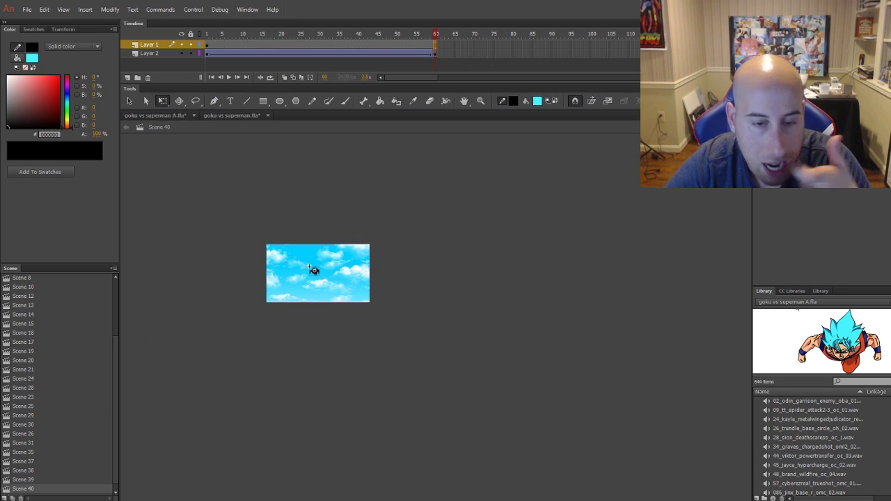
At frame 1, move the enlarged sky leftward until a cloud sits directly behind Goku, and test the scene
click(352, 287)
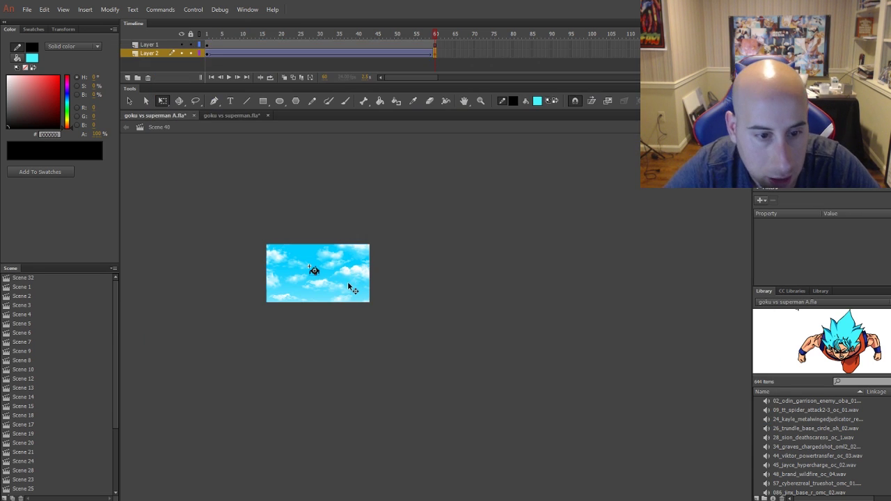
click(208, 53)
scroll(272, 283, up, 5)
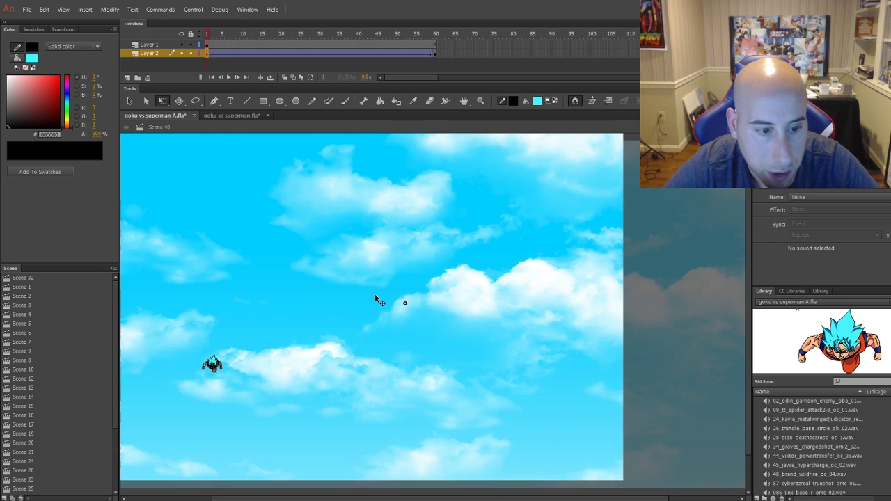
click(193, 9)
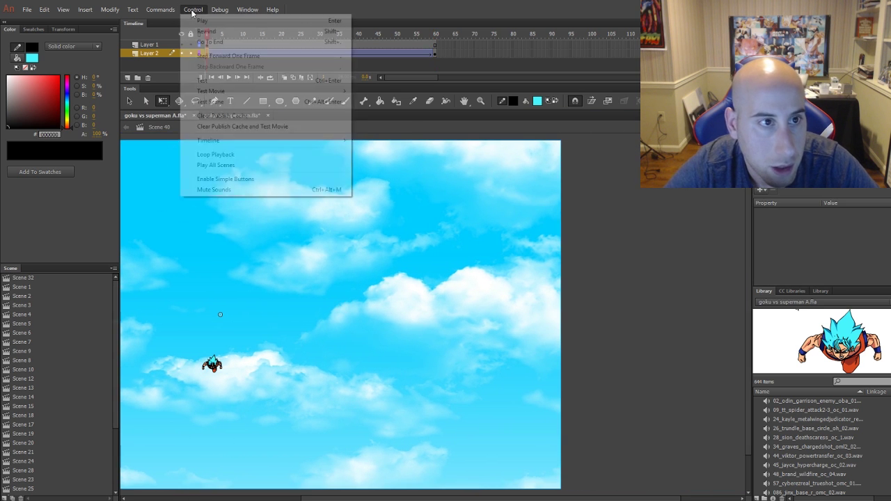
click(224, 100)
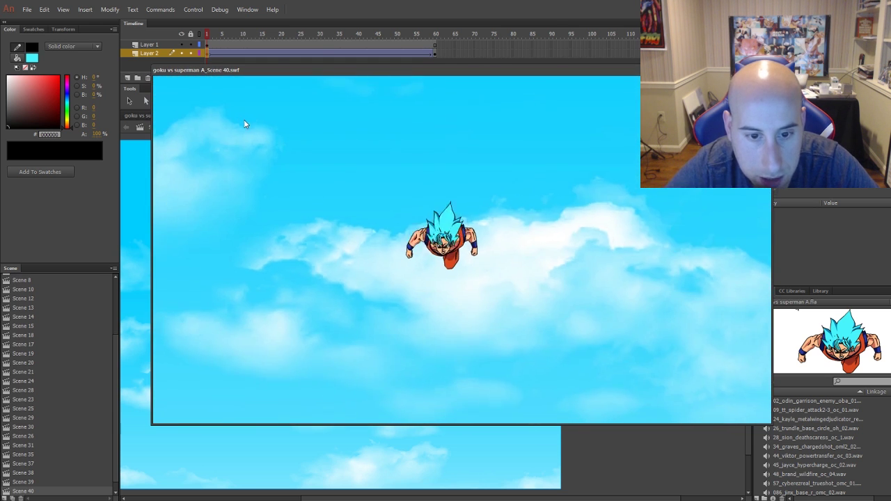
key(ctrl+w)
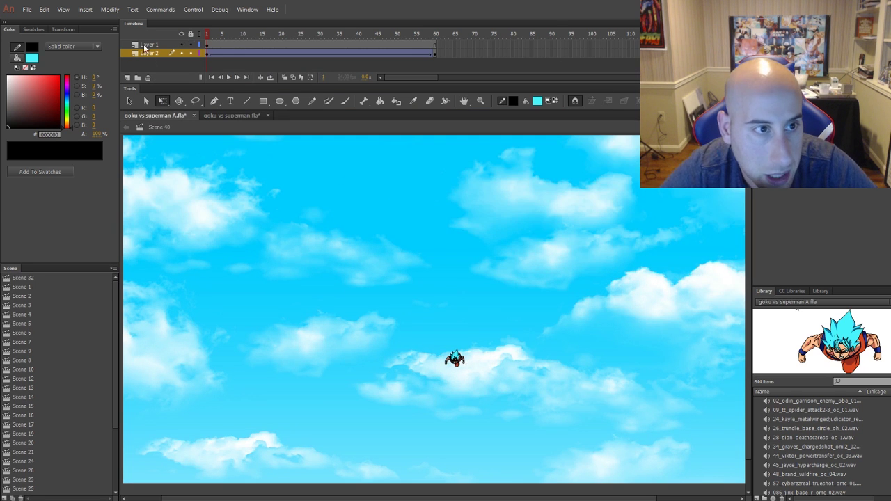
Add a new layer above Goku's layer and copy the ring of white speed lines from Scene 39
click(145, 46)
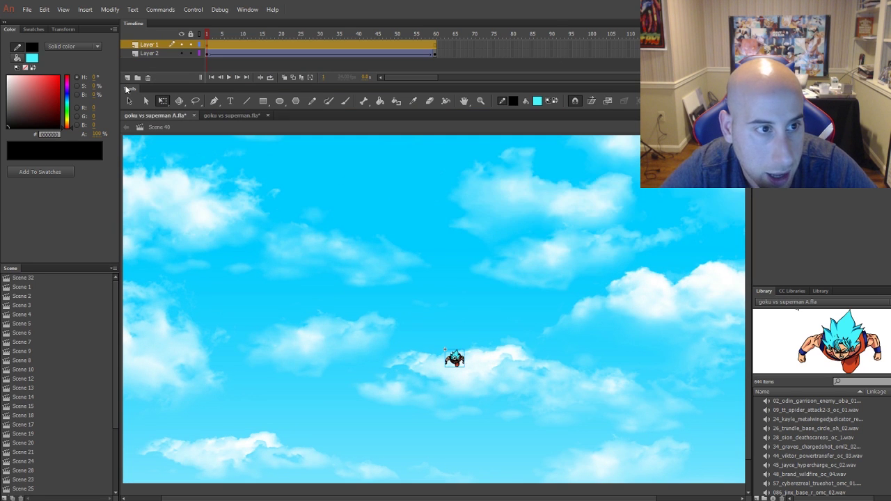
click(127, 78)
scroll(42, 454, down, 3)
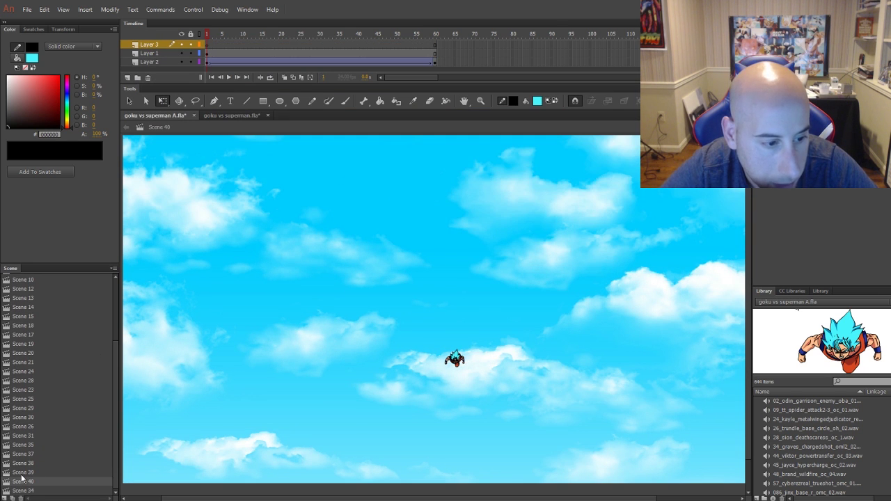
click(22, 473)
key(v)
click(472, 341)
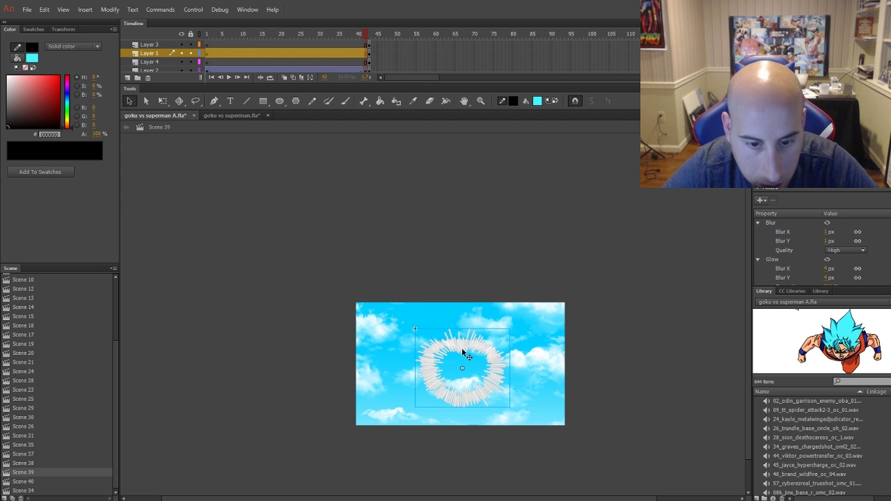
Paste the ring of white speed lines in place on Layer 3 of Scene 40
click(23, 482)
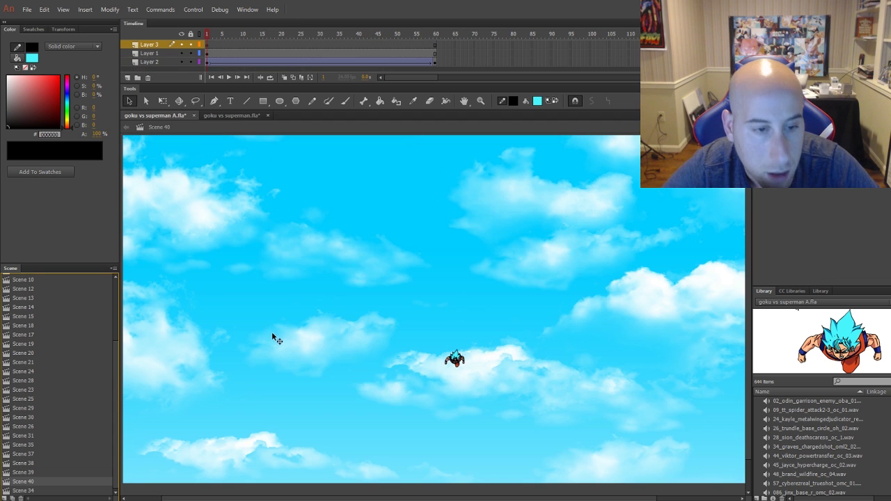
key(ctrl+minus)
key(ctrl+minus)
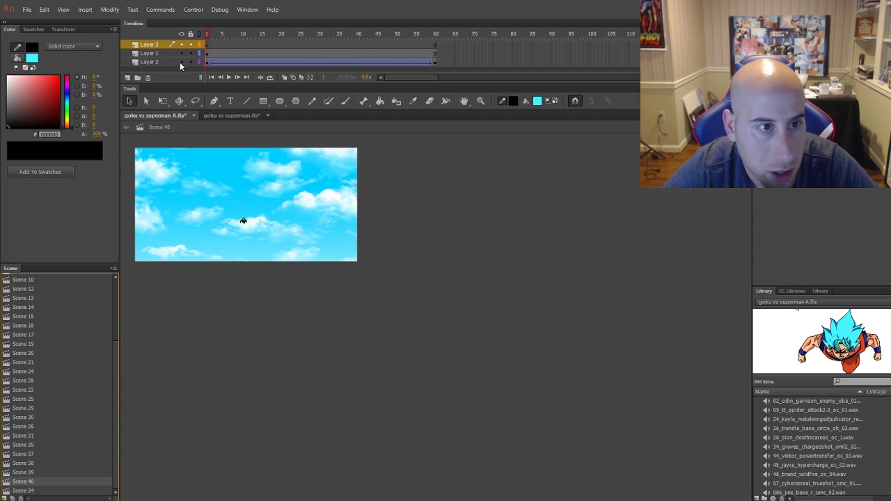
key(ctrl+equal)
key(ctrl+equal)
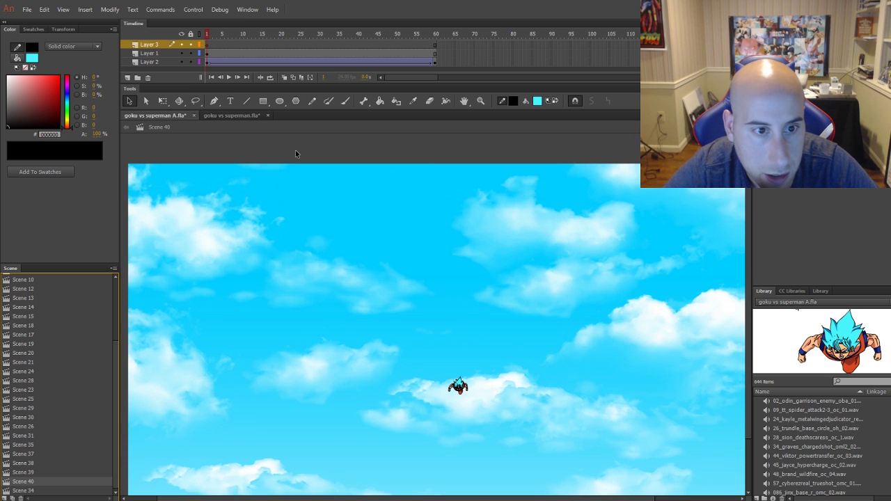
right_click(300, 142)
click(371, 181)
key(ctrl+minus)
key(ctrl+equal)
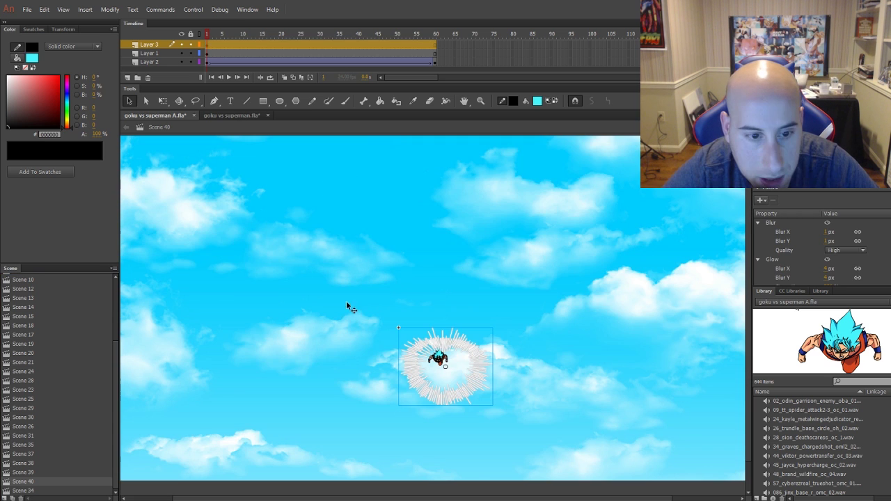
Open the speed-lines symbol for editing, examine its frames around Goku through frame 5, and return to Scene 40
click(440, 483)
key(ctrl+equal)
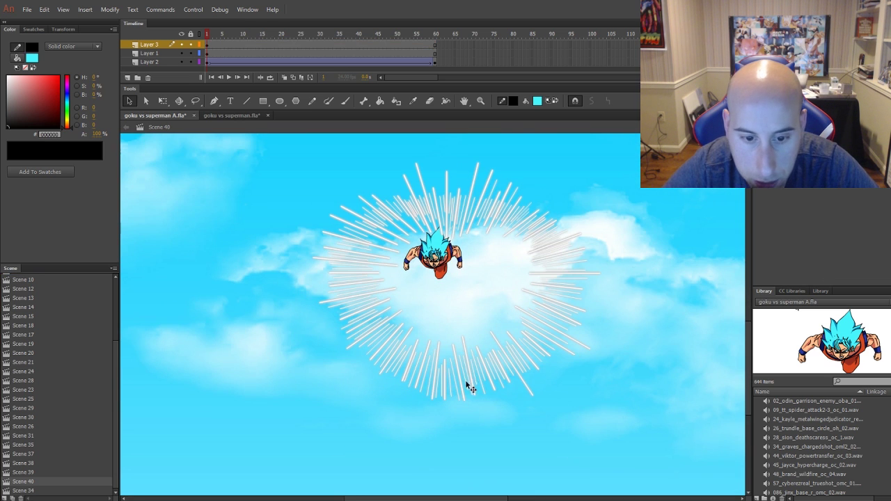
click(471, 375)
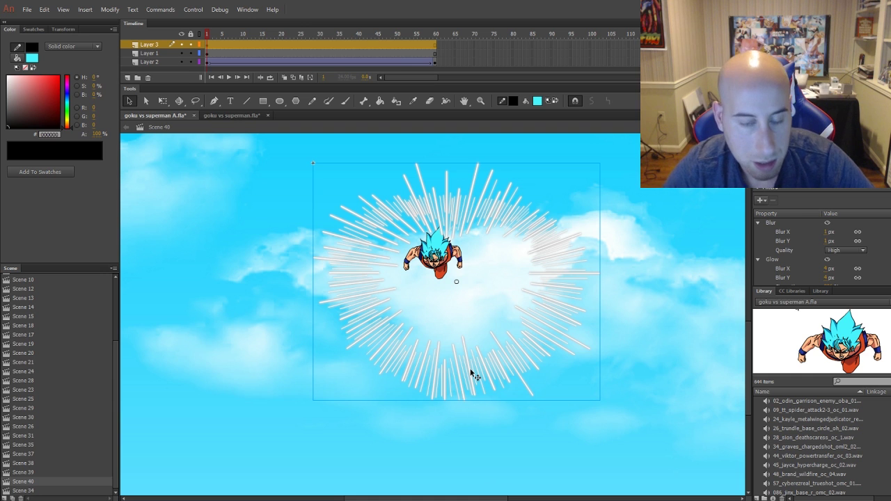
double_click(471, 373)
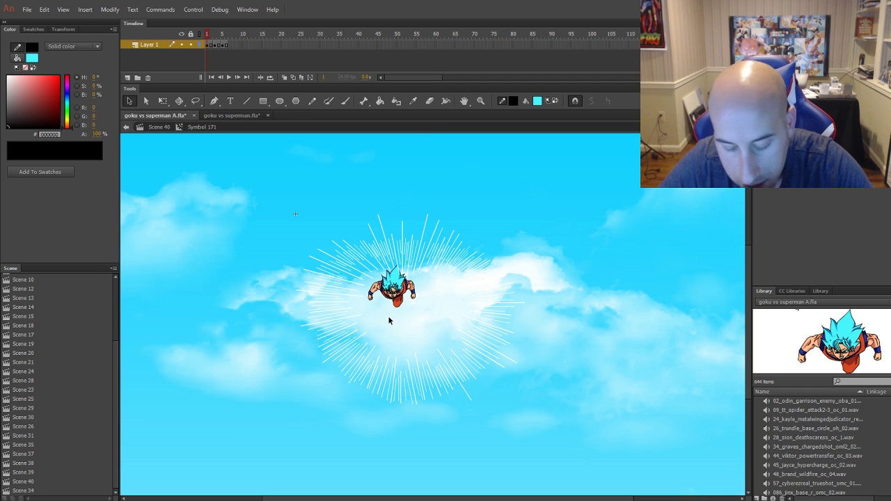
key(period)
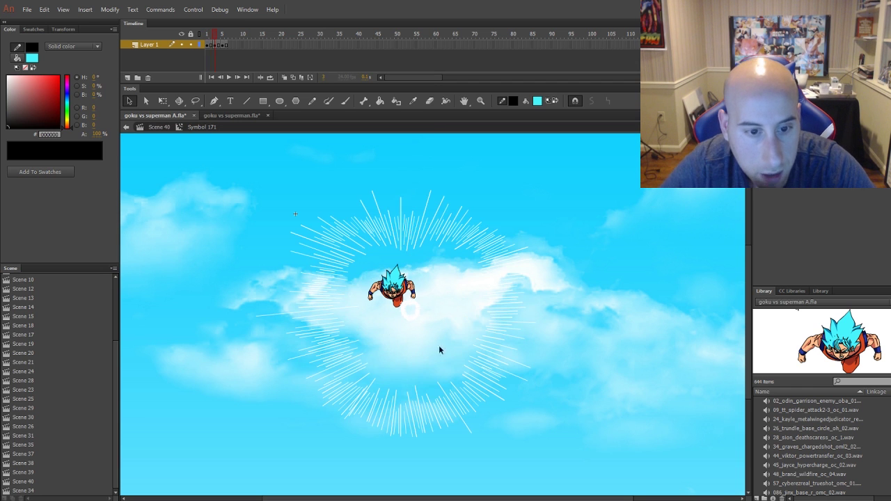
key(period)
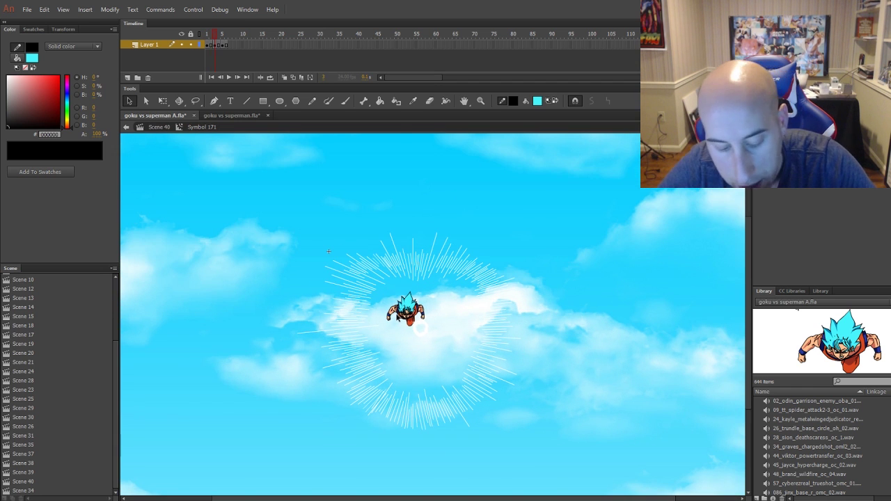
key(period)
key(period)
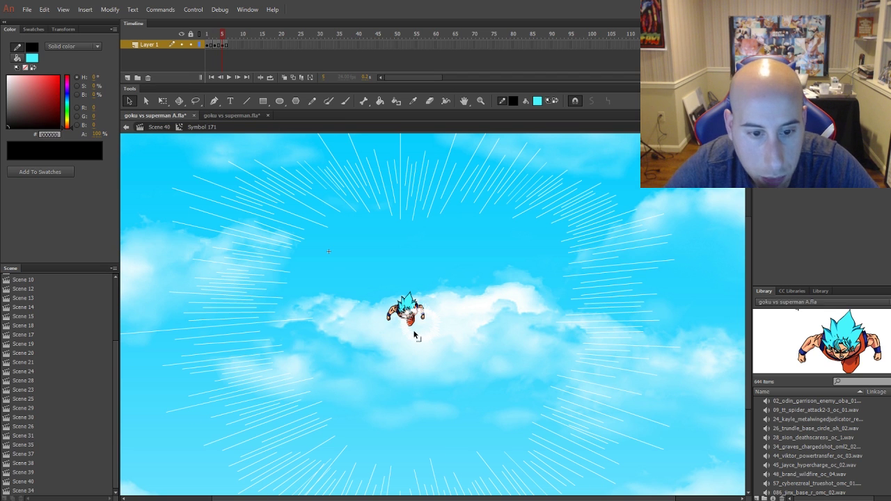
scroll(411, 328, up, 5)
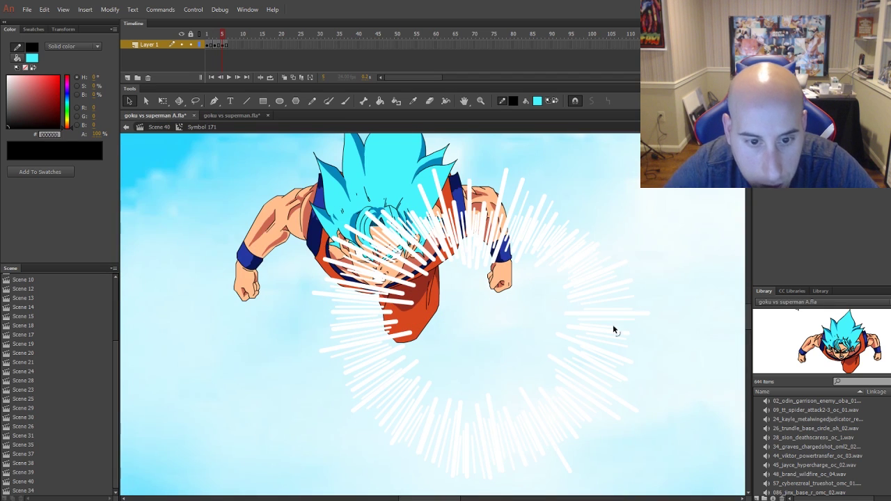
scroll(399, 297, down, 5)
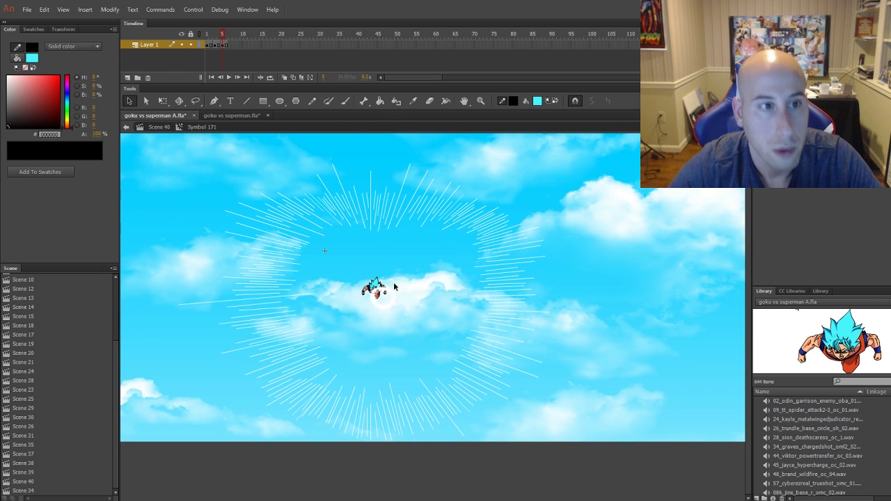
scroll(341, 268, up, 2)
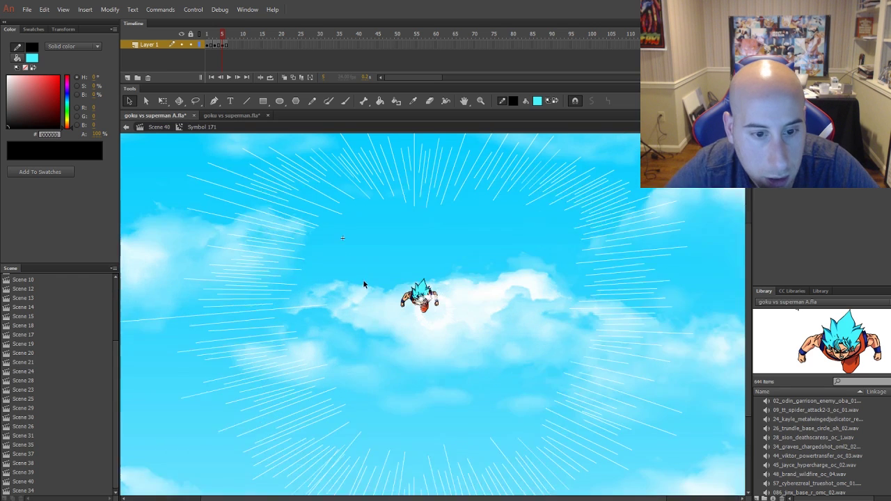
scroll(362, 280, down, 1)
click(159, 127)
Center the ring of white speed lines on Goku and test Scene 40
scroll(429, 285, up, 2)
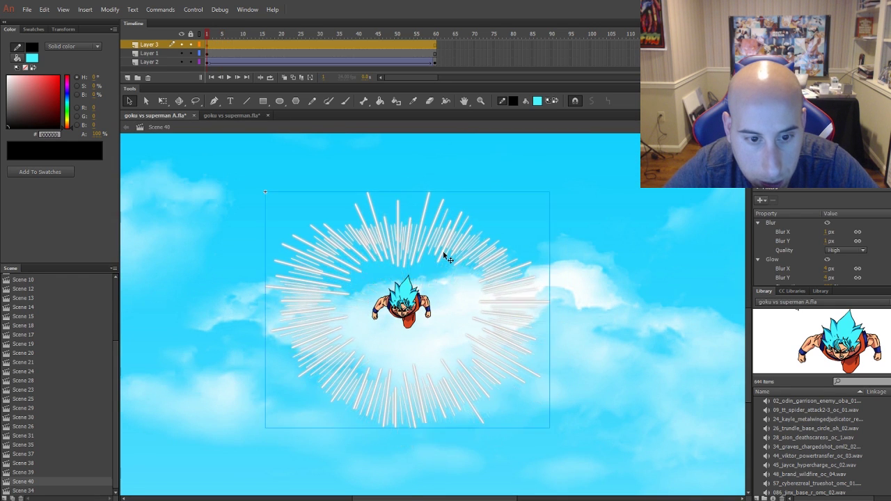
key(ctrl+2)
click(193, 10)
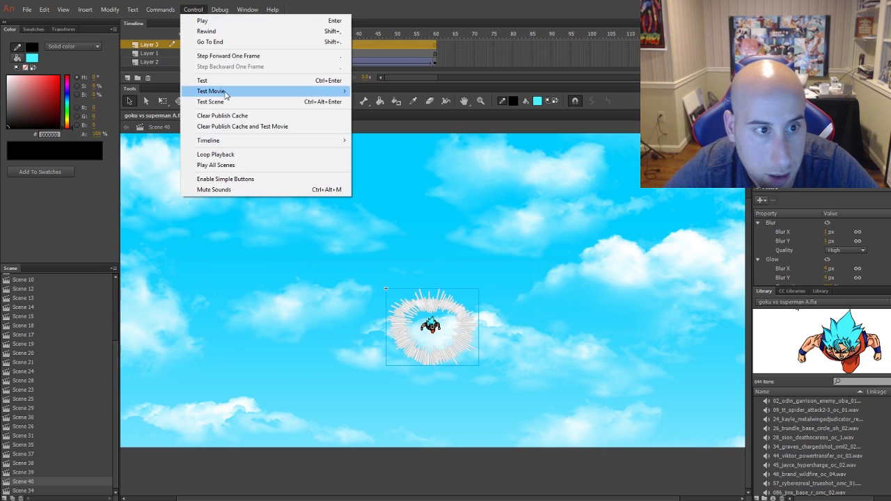
Move Layer 1 above Layer 3 in the layer stack and test Scene 40 to preview the character over the burst
click(202, 99)
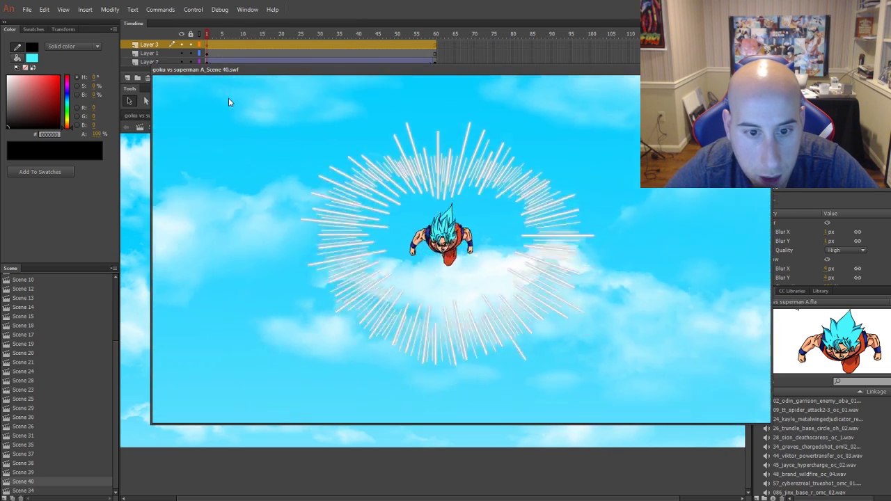
key(ctrl+w)
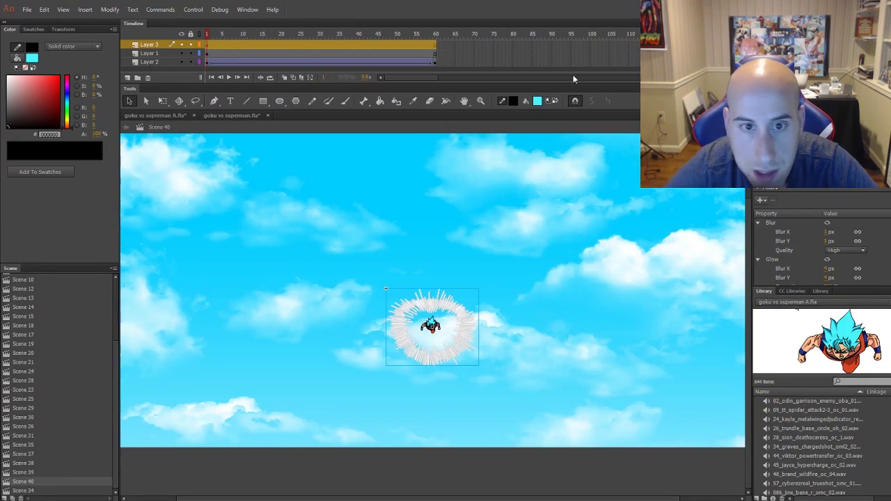
drag(149, 53, 149, 44)
click(193, 9)
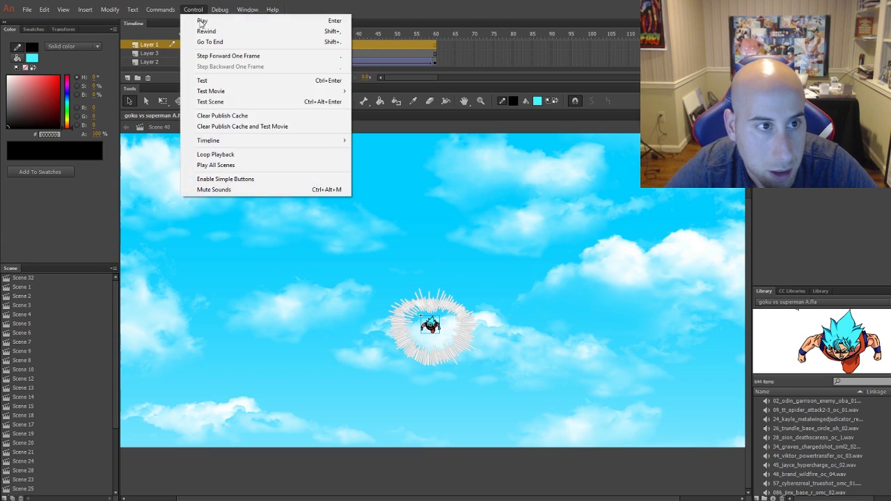
click(202, 101)
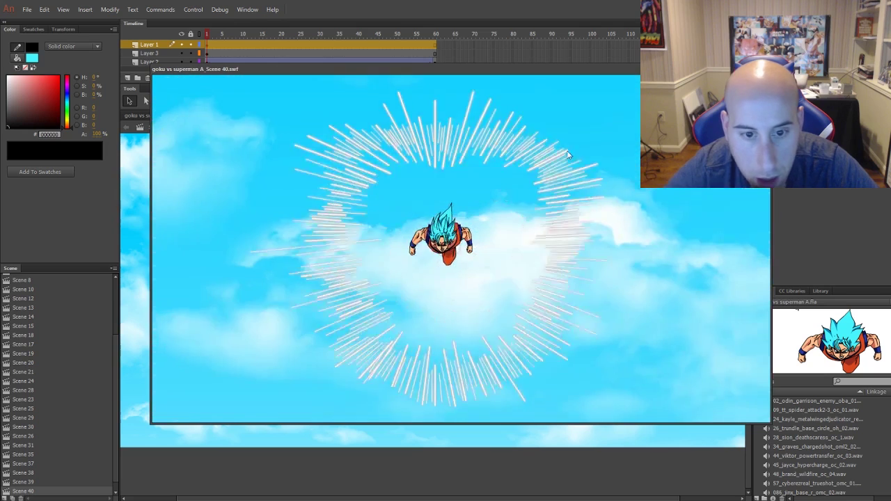
click(764, 69)
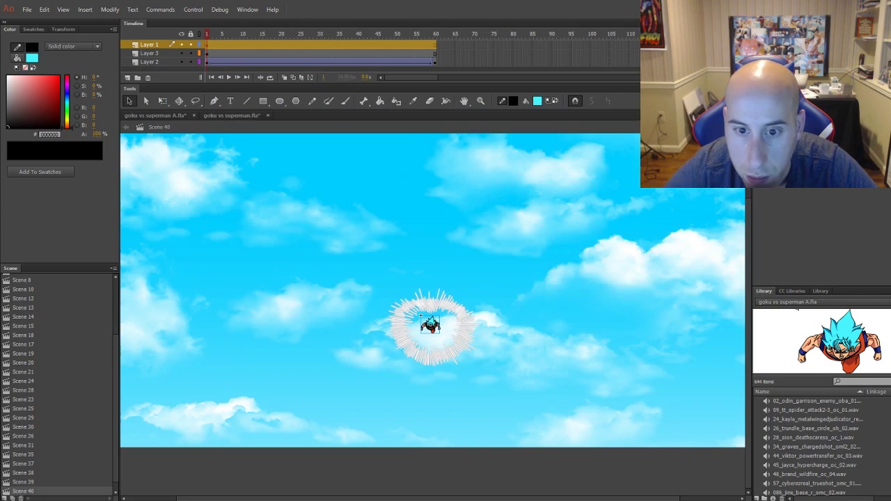
Hide Layer 2 and move the playhead to frame 11 on Layer 1
key(ctrl+minus)
click(663, 241)
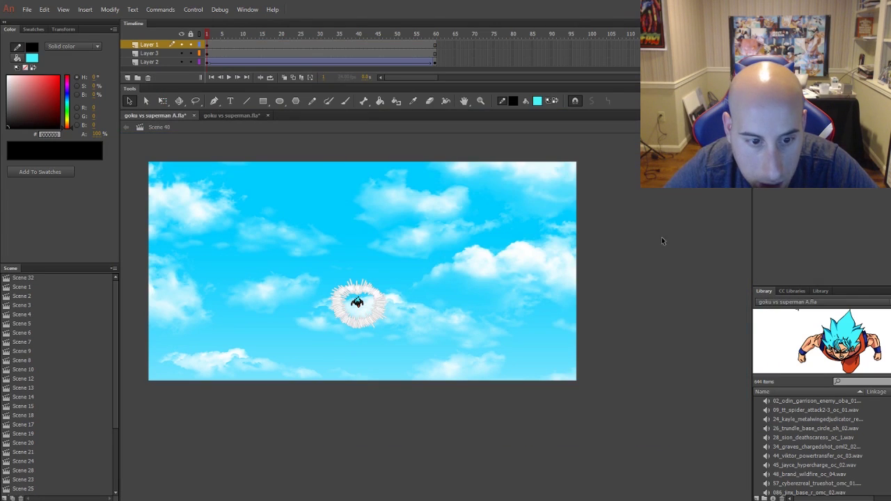
click(181, 62)
click(218, 44)
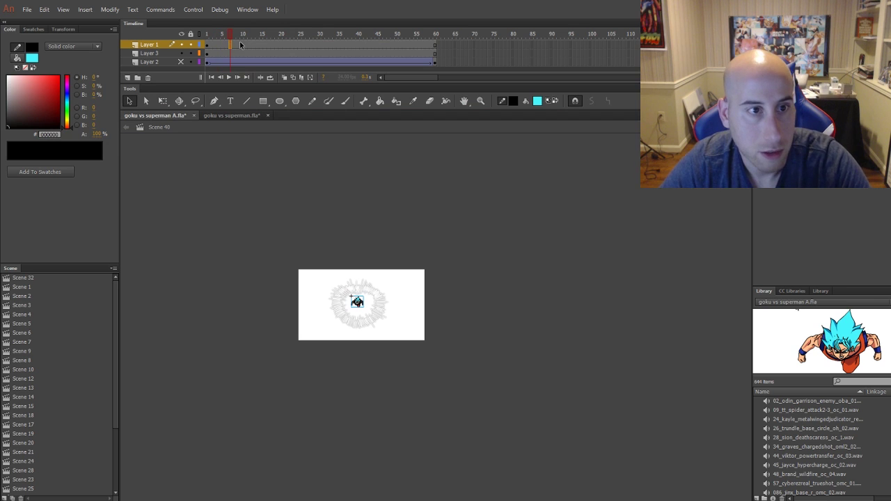
drag(240, 45, 243, 47)
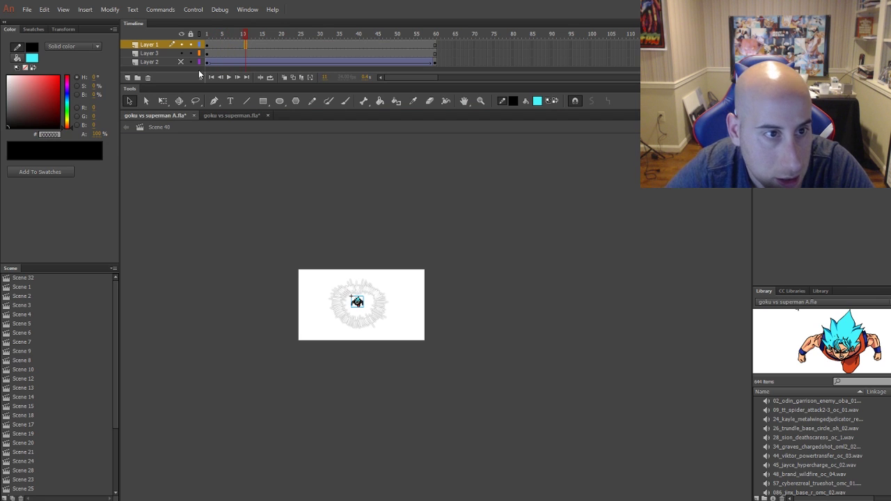
Add a new layer above Layer 1 and insert a keyframe on it at frame 11
click(127, 78)
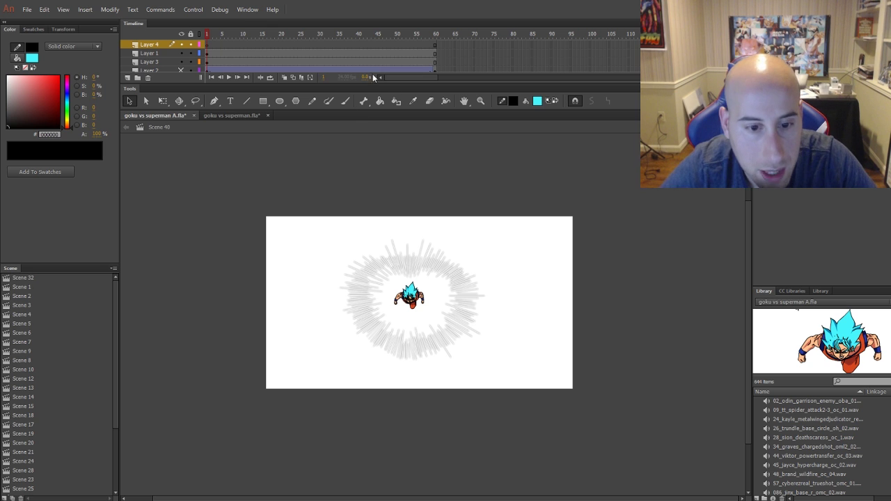
scroll(400, 313, up, 3)
scroll(399, 310, down, 2)
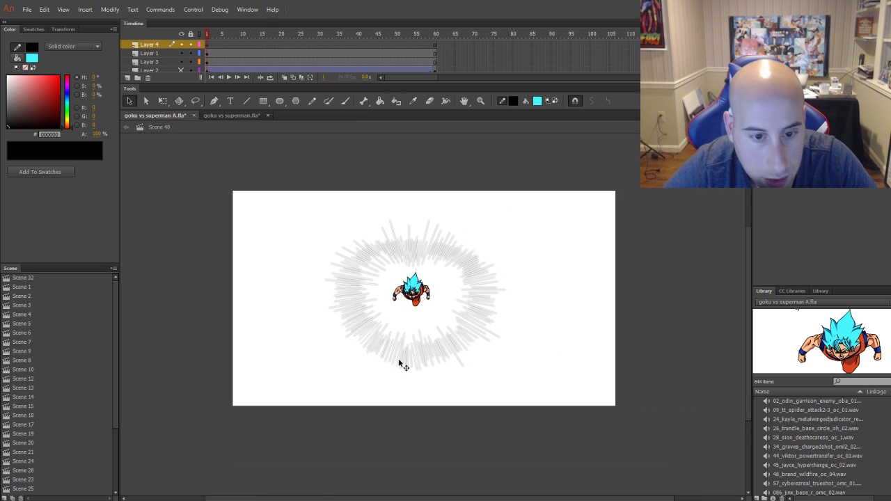
click(245, 43)
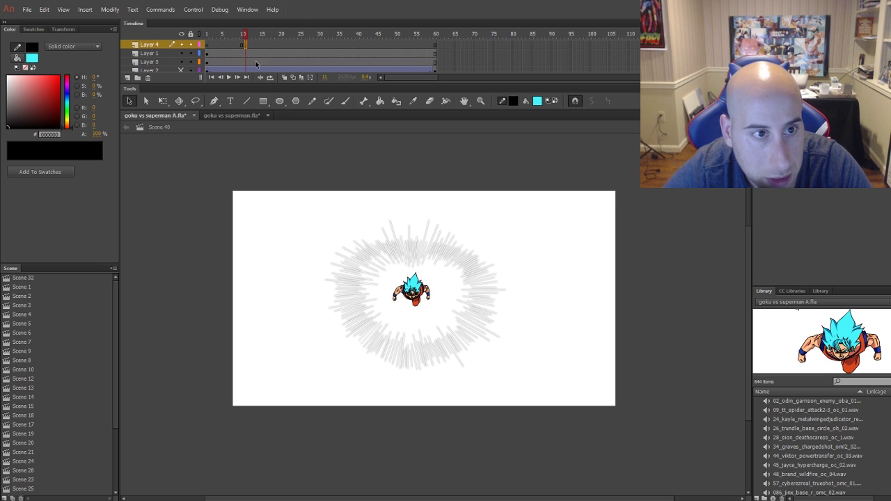
click(231, 115)
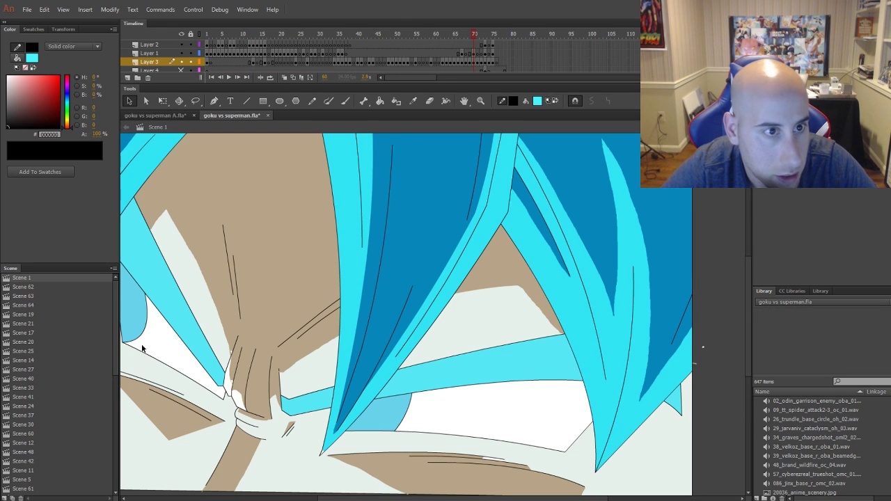
click(156, 115)
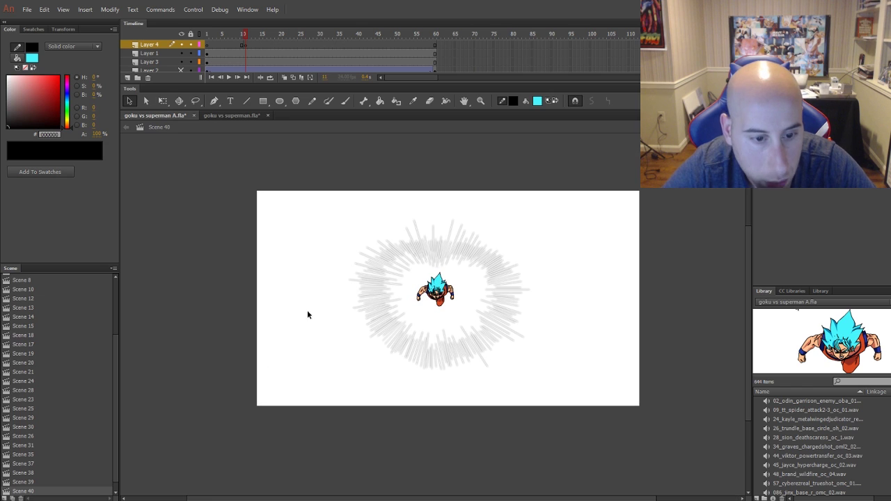
key(n)
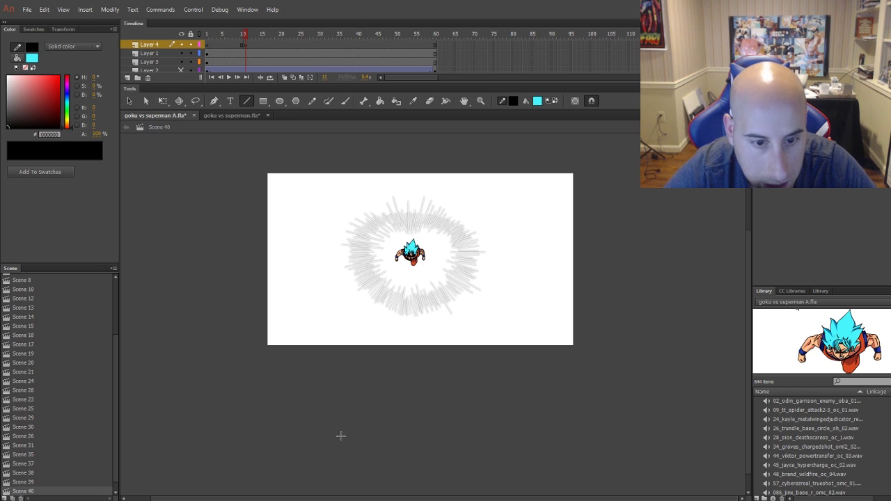
mouse_move(325, 465)
mouse_down()
mouse_move(389, 334)
mouse_move(384, 341)
mouse_up()
key(ctrl+z)
scroll(383, 339, up, 2)
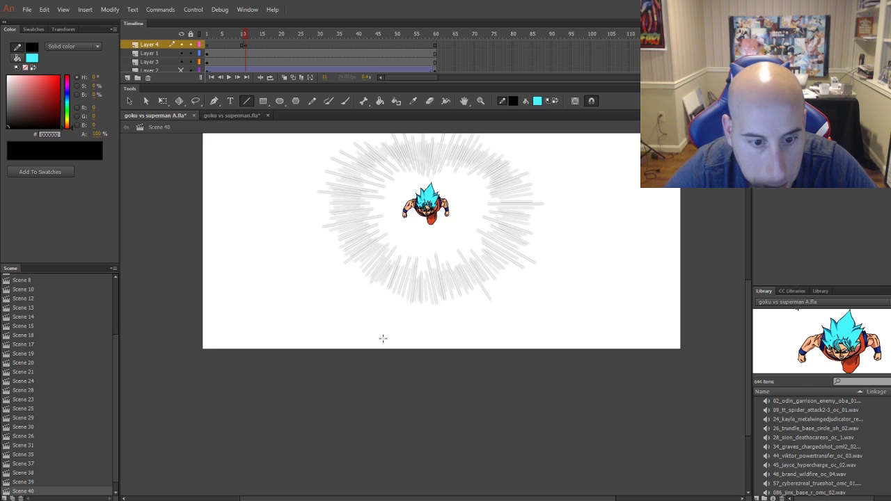
scroll(337, 416, down, 2)
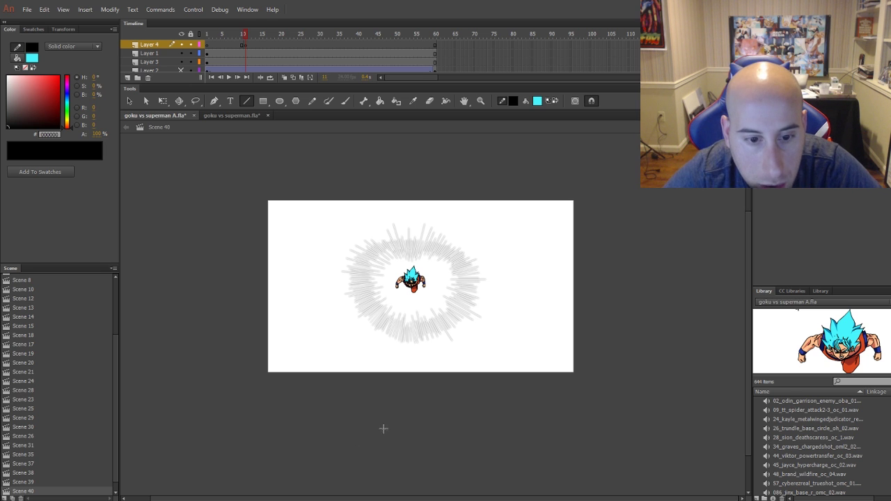
drag(390, 421, 395, 293)
drag(431, 405, 411, 377)
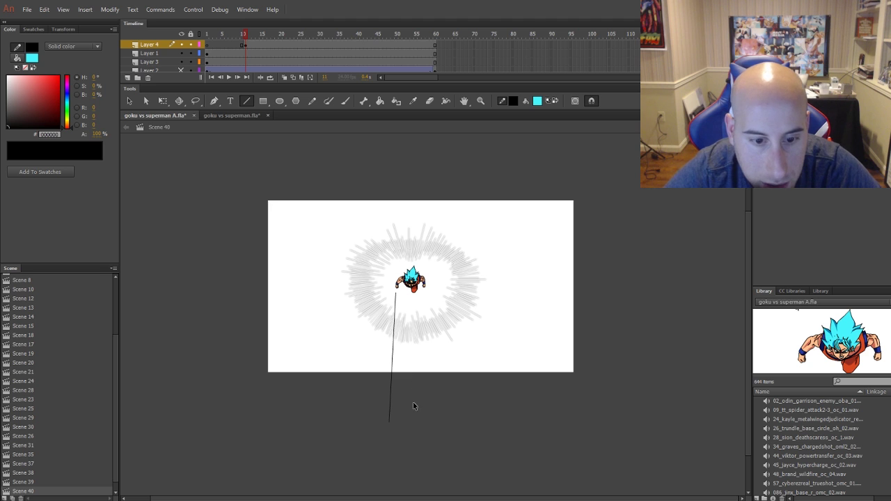
key(ctrl+z)
scroll(413, 406, up, 1)
drag(408, 408, 408, 273)
drag(433, 395, 446, 271)
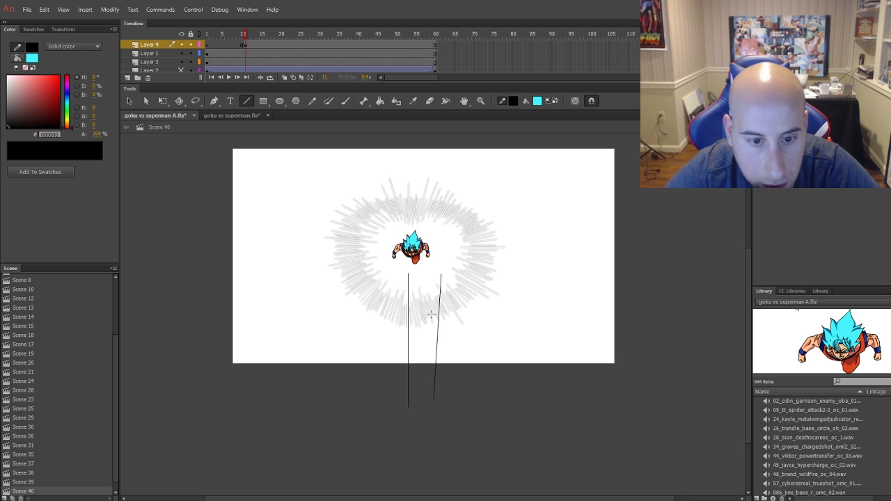
key(ctrl+z)
drag(426, 402, 429, 264)
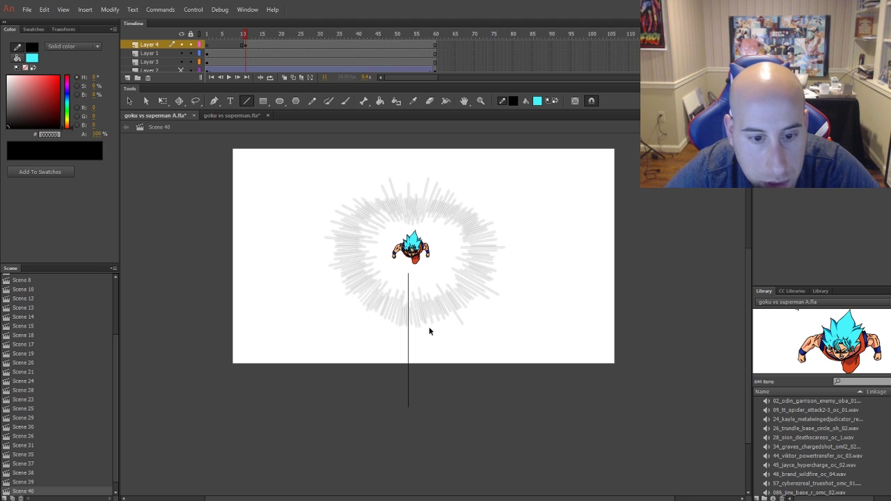
key(ctrl+z)
Draw two straight black lines with the Line tool, fanning from the character's torso down and to the left past the stage's lower edge
mouse_move(344, 412)
mouse_down()
mouse_move(411, 253)
mouse_move(361, 416)
mouse_up()
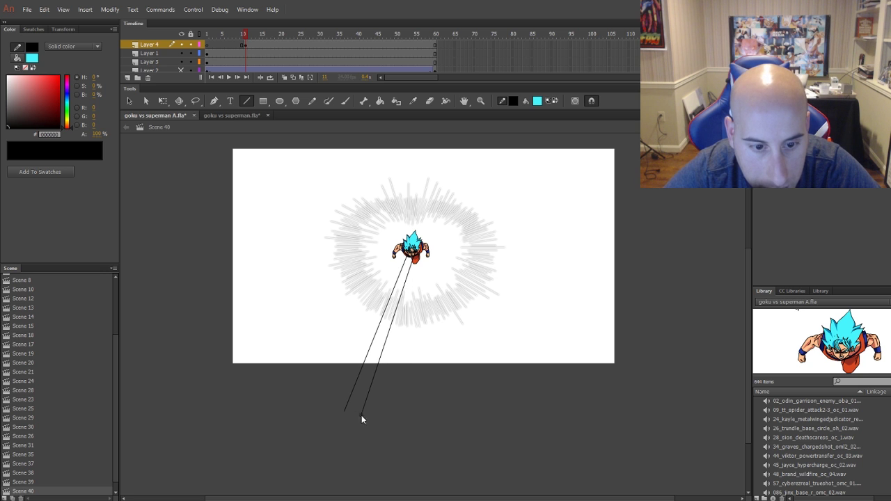
key(ctrl+z)
scroll(401, 277, up, 2)
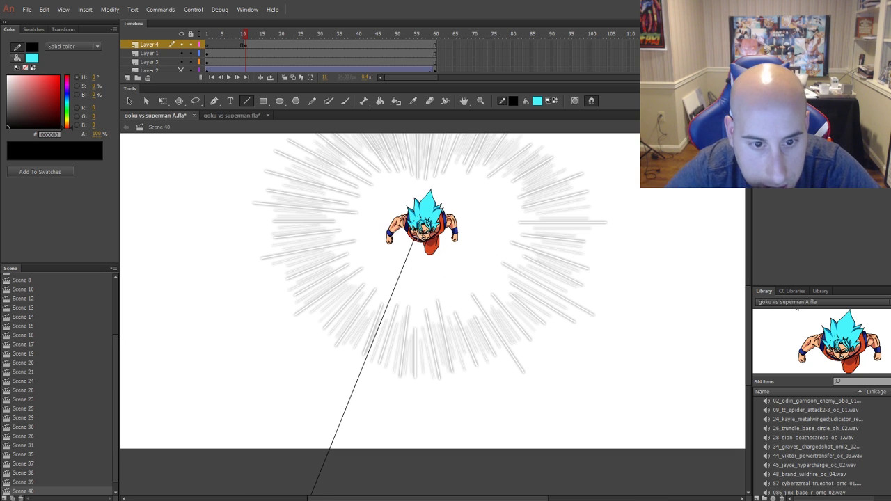
mouse_move(416, 238)
mouse_down()
mouse_move(387, 368)
mouse_move(344, 494)
mouse_up()
scroll(348, 488, down, 2)
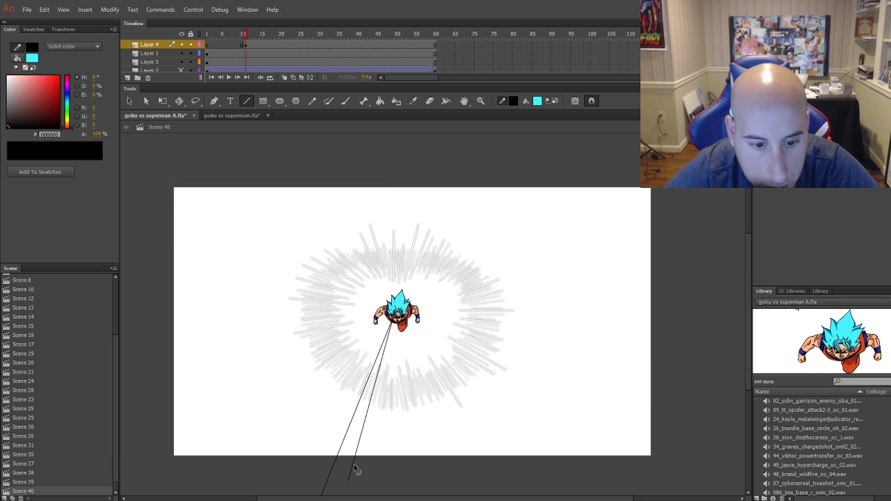
scroll(363, 449, down, 3)
scroll(351, 375, up, 1)
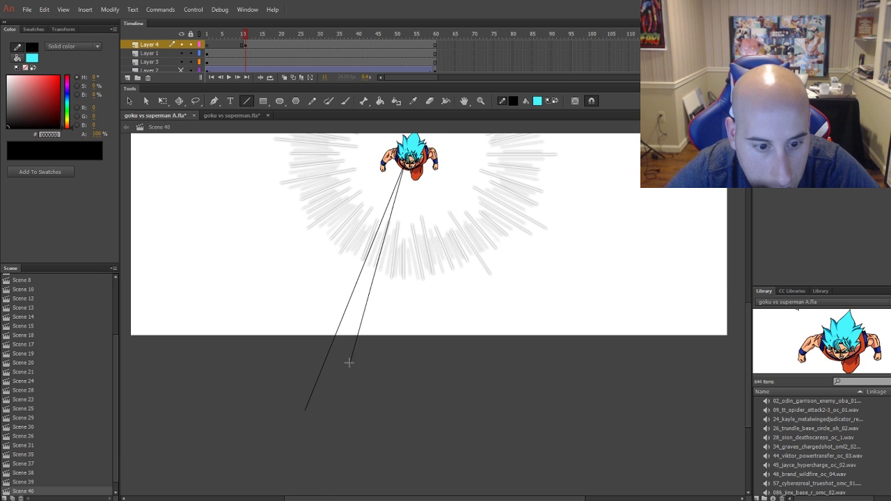
Extend the lower end of the inner slanted line farther below the stage, roughly level with the outer line's end
drag(349, 362, 335, 429)
key(ctrl+z)
key(v)
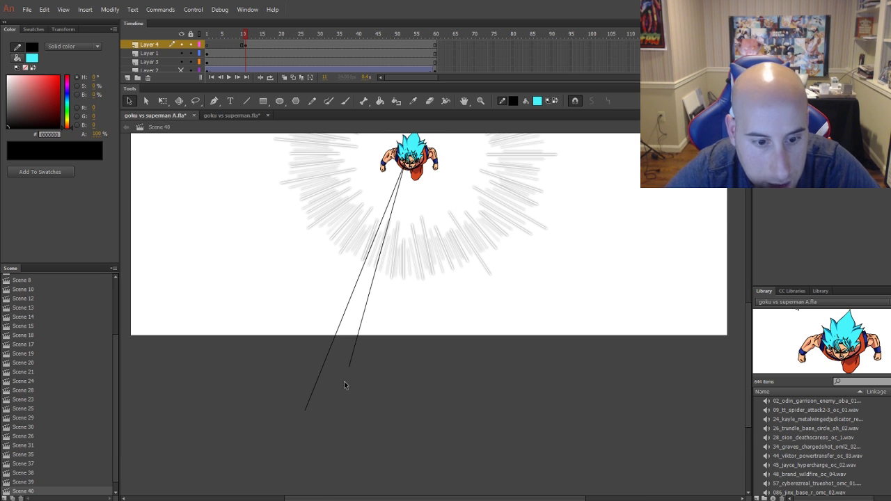
drag(349, 367, 352, 420)
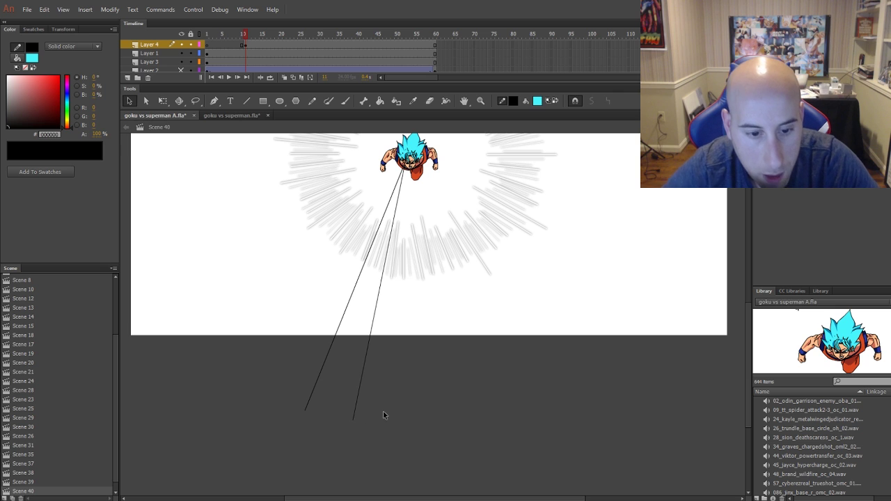
Draw a vertical line and a right-slanting line down from the character, and join the outer lines' lower ends with a horizontal base line
key(n)
drag(416, 416, 416, 167)
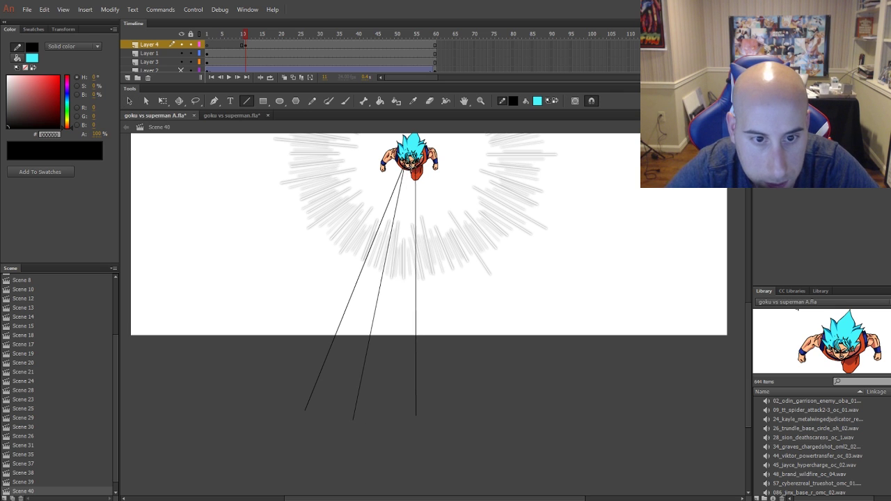
mouse_move(416, 167)
mouse_down()
mouse_move(474, 411)
mouse_move(307, 410)
mouse_up()
key(ctrl+minus)
key(ctrl+minus)
key(ctrl+equal)
Delete the base line segment between the two inner lines to leave two separate beam outlines
key(v)
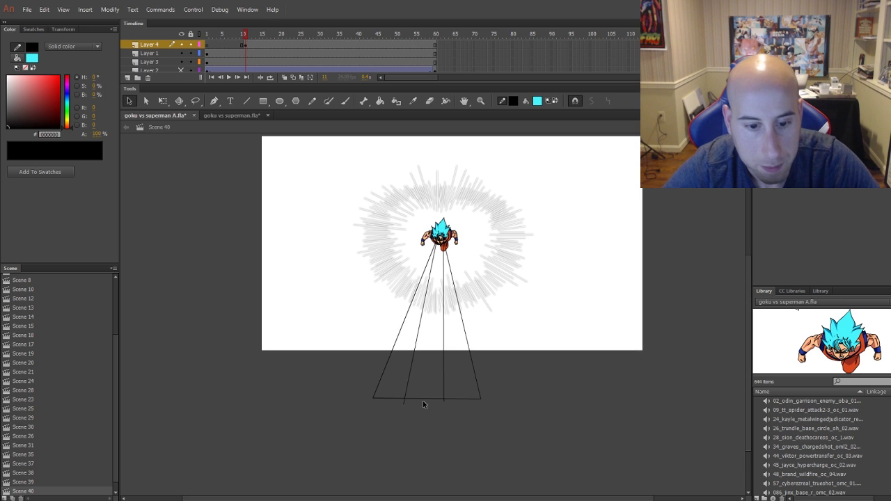
click(424, 399)
key(Delete)
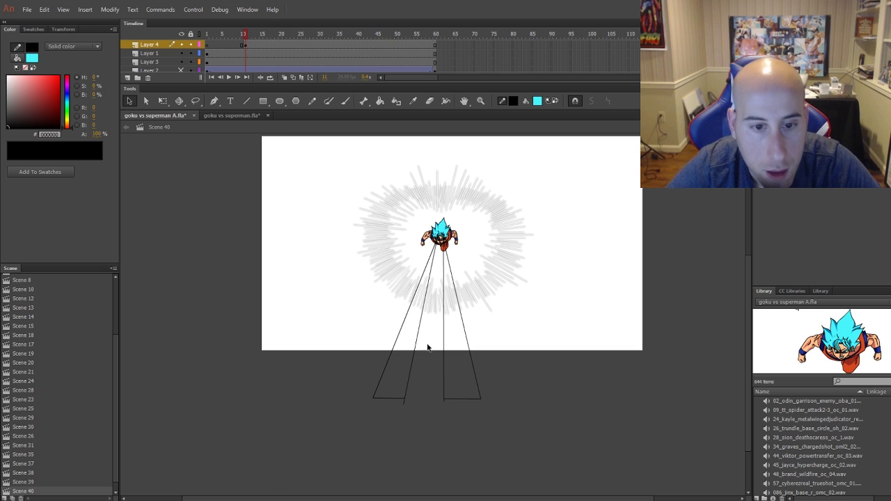
Lock Layers 1 and 3, and shift the left beam outline slightly right toward the other beam
key(ctrl+equal)
mouse_move(334, 195)
mouse_down()
mouse_move(414, 352)
mouse_move(448, 454)
mouse_up()
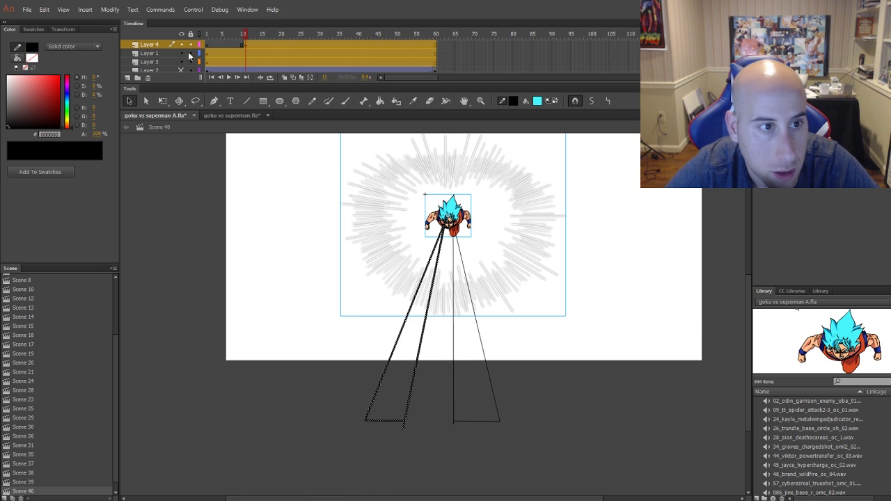
drag(190, 54, 190, 62)
key(ctrl+equal)
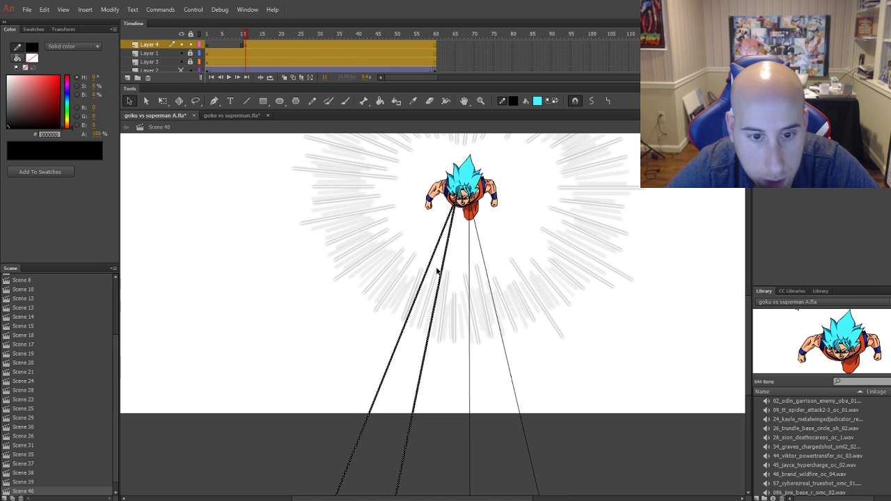
drag(442, 270, 452, 269)
key(ctrl+minus)
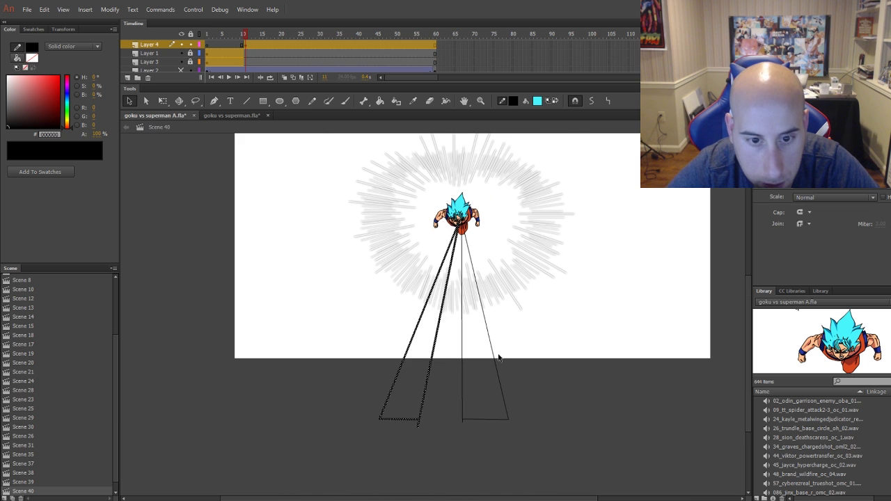
click(499, 357)
Fill both beam outlines with white (#FFFFFF) using the Paint Bucket tool
scroll(390, 352, up, 3)
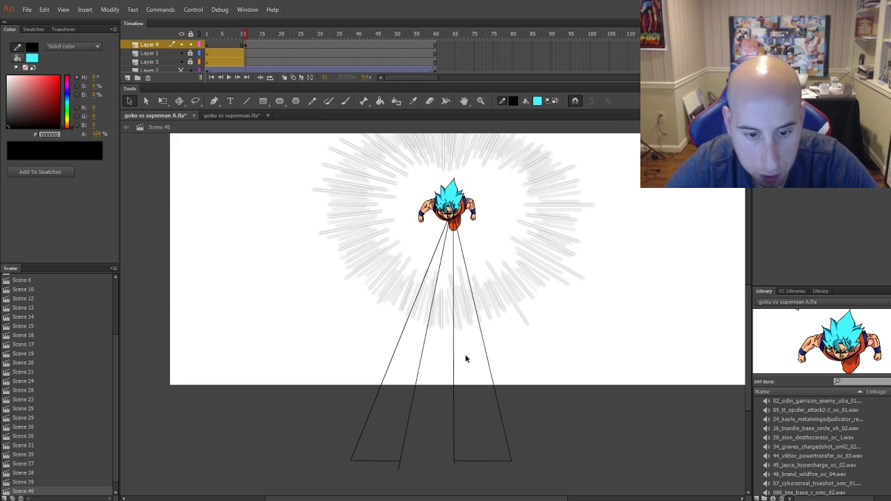
click(566, 379)
key(k)
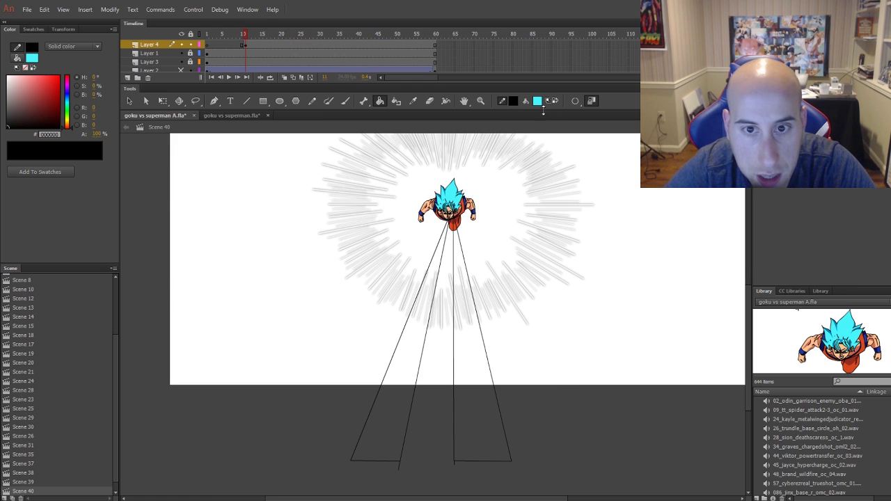
click(538, 101)
click(576, 166)
click(482, 388)
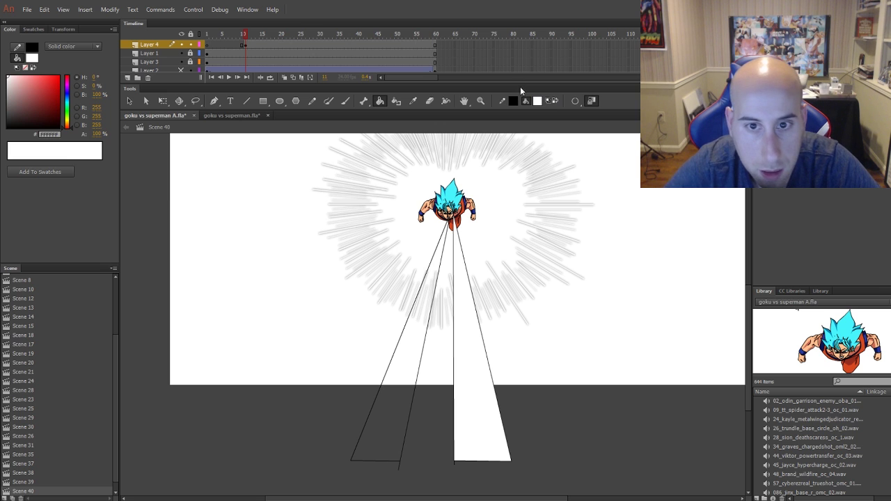
click(591, 101)
click(613, 131)
click(416, 360)
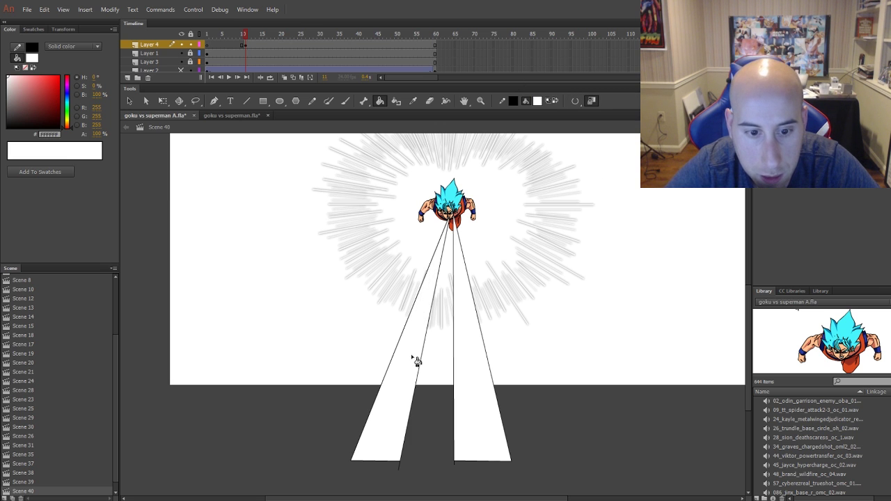
Cut the two white beam fills, delete the black outlines, and paste the fills back in place on Layer 4
key(v)
click(412, 345)
shift+click(467, 354)
key(Delete)
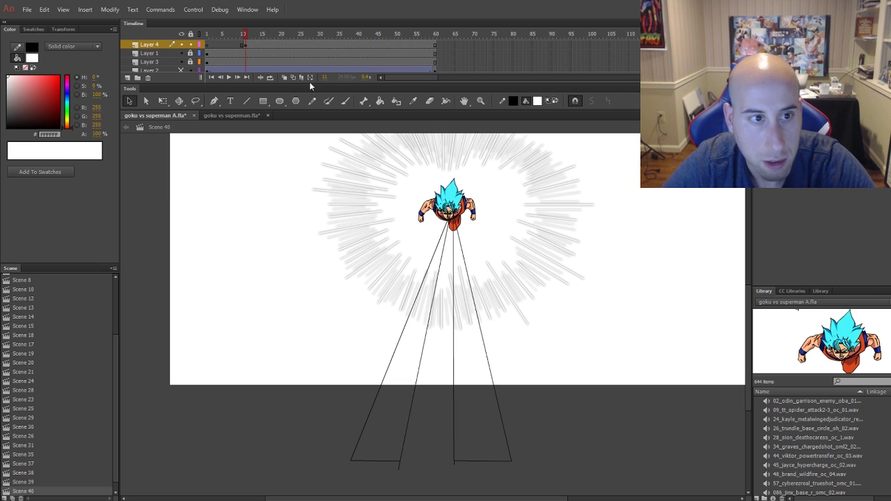
click(288, 45)
key(Delete)
right_click(237, 233)
click(300, 270)
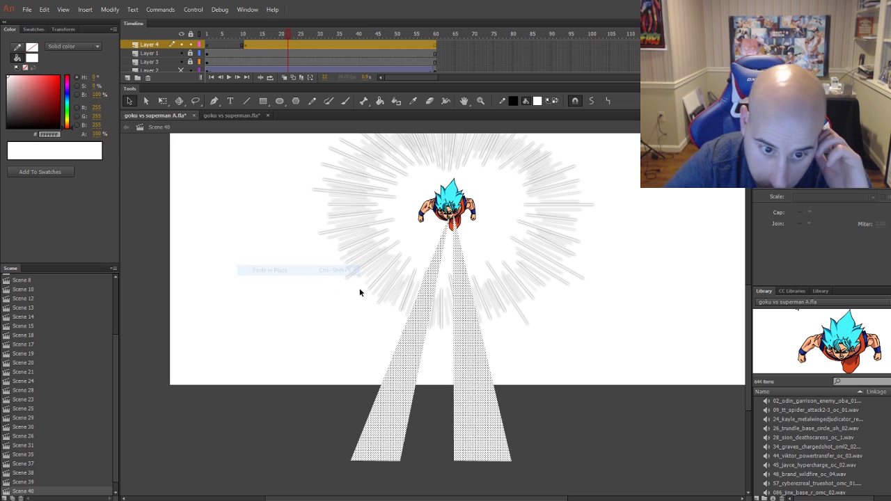
right_click(483, 339)
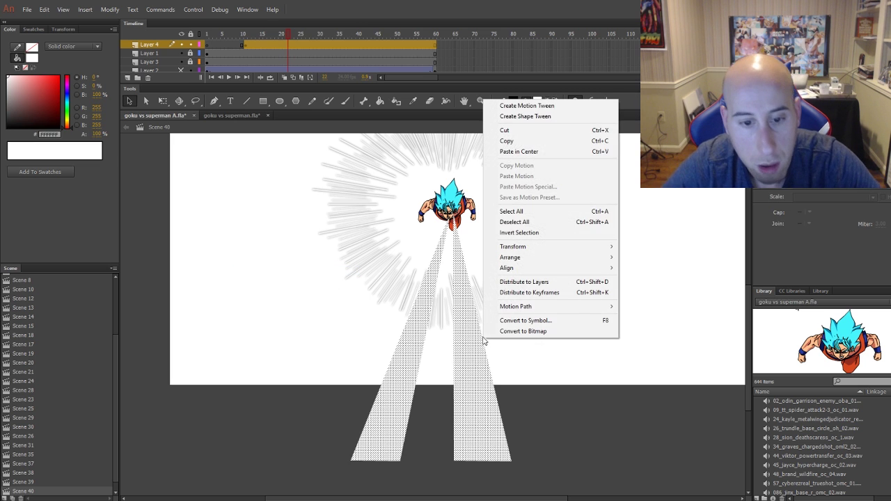
click(523, 330)
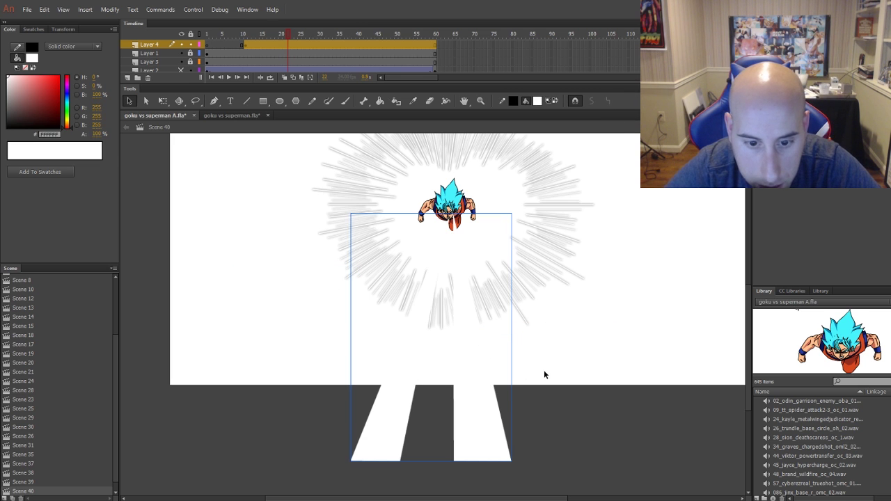
key(ctrl+z)
Convert the two selected white beam fills into a single symbol
right_click(467, 363)
click(488, 346)
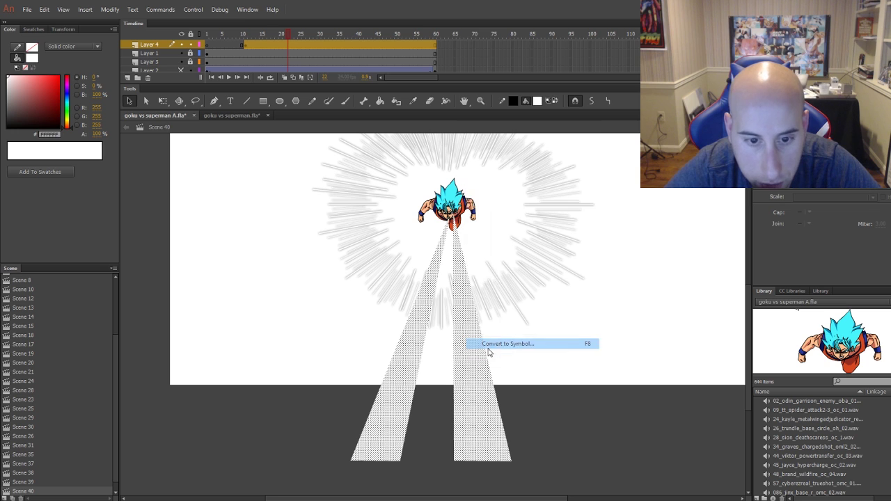
click(479, 224)
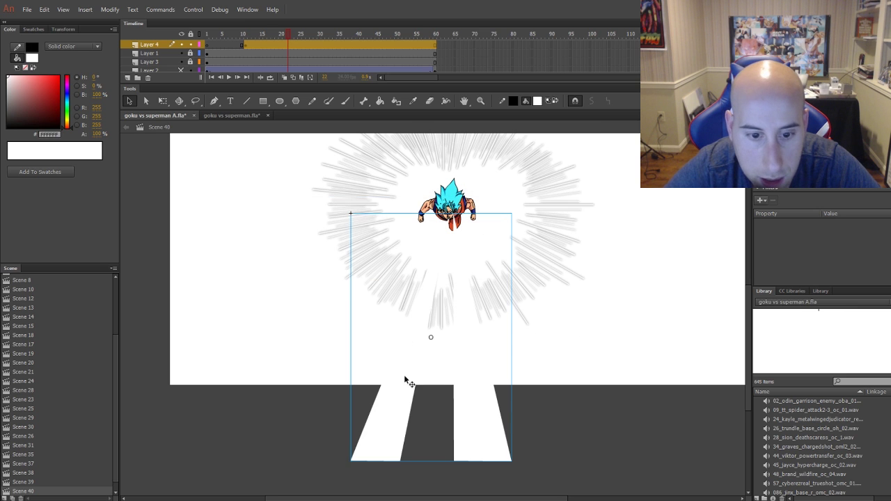
Add two Glow filters to the beam symbol and enlarge the filter settings area to show both
click(762, 200)
click(770, 232)
click(762, 199)
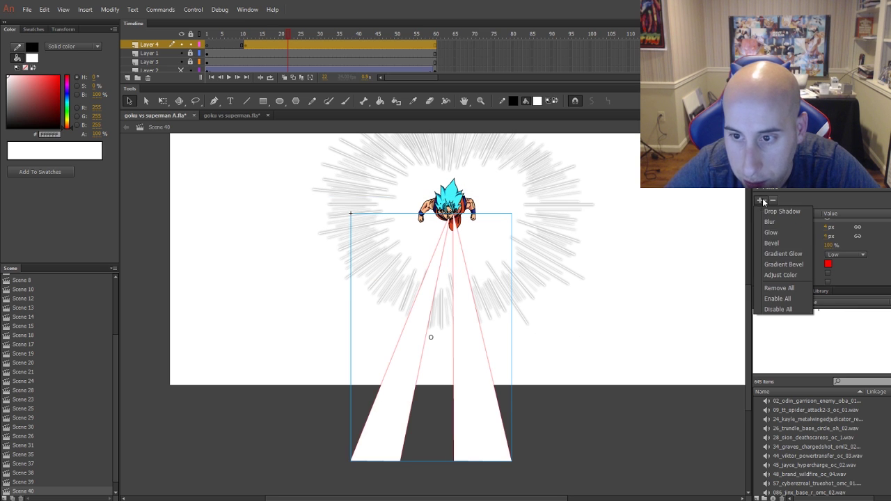
click(775, 232)
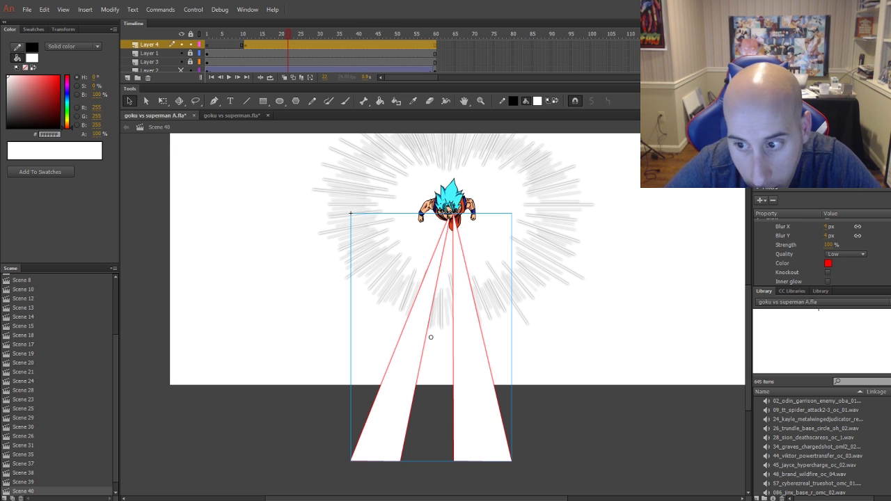
drag(878, 286, 879, 348)
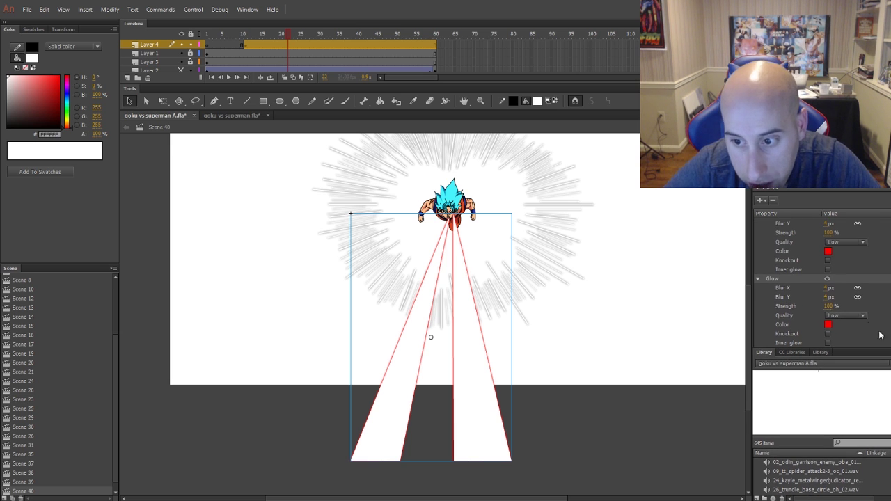
Set the second glow to colour #FF3300, High quality, 24 px blur and 172% strength
click(828, 325)
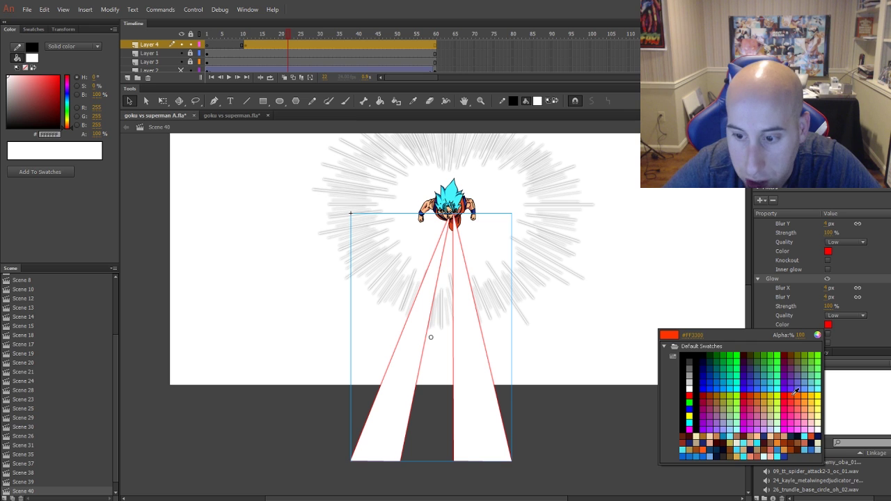
click(796, 392)
click(845, 316)
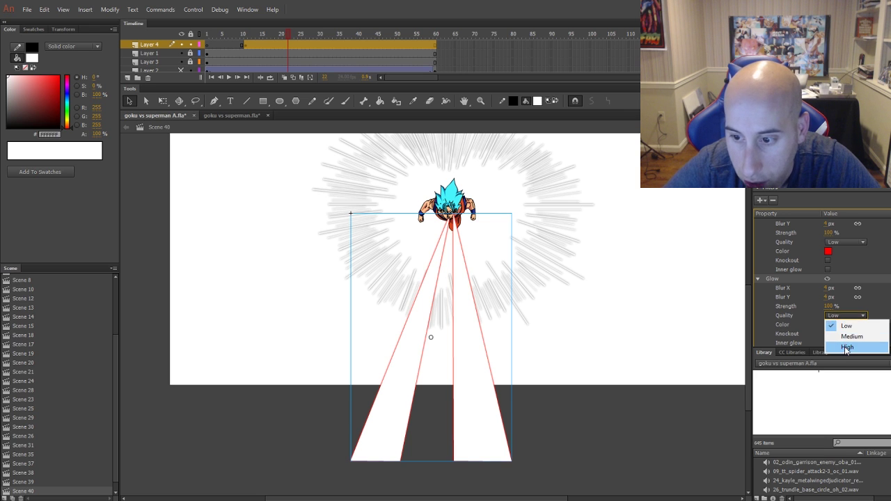
click(812, 346)
mouse_move(831, 310)
mouse_down()
mouse_move(871, 310)
mouse_move(842, 305)
mouse_up()
scroll(822, 284, up, 1)
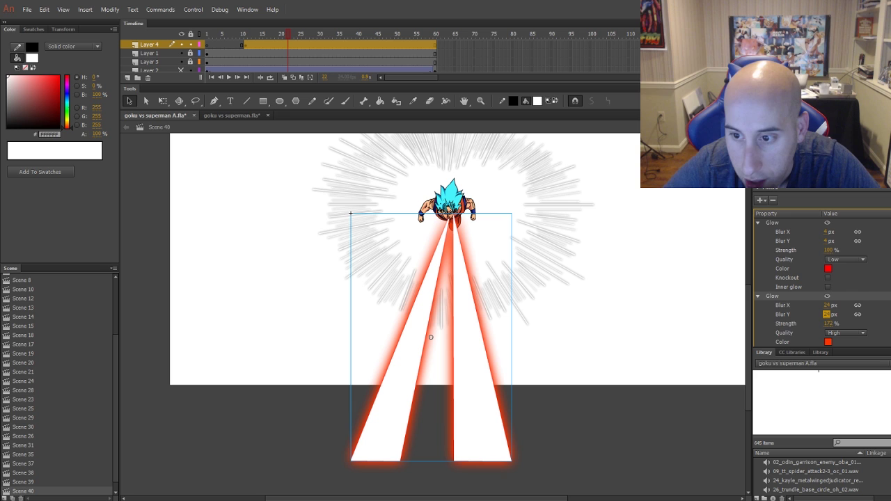
Set the first glow to pale yellow (#FFFF99), High quality, 17 px blur and 206% strength
click(829, 269)
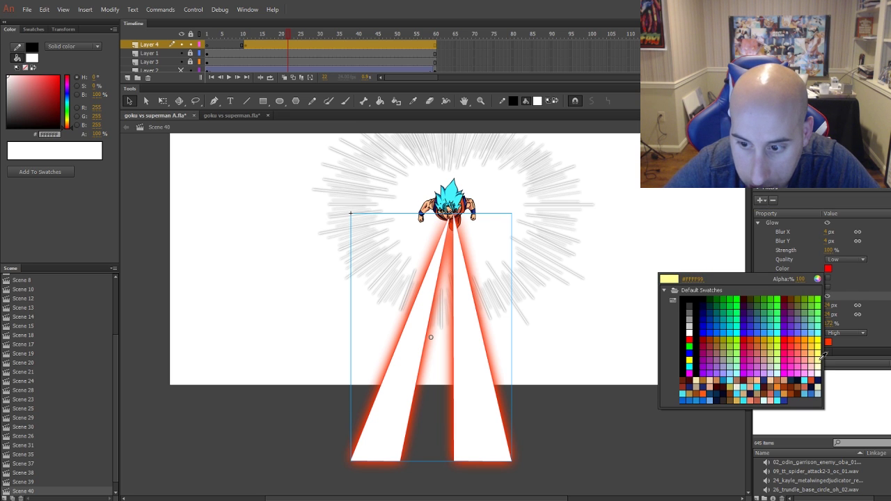
click(823, 356)
click(846, 259)
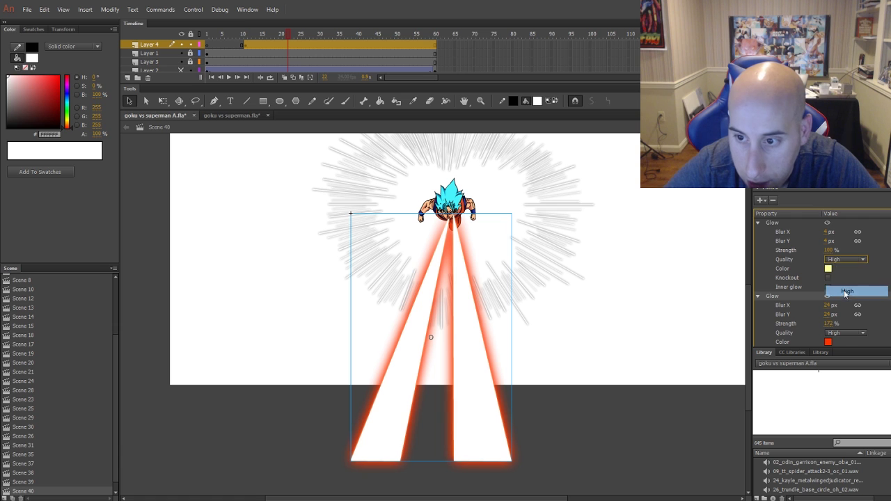
click(839, 290)
mouse_move(827, 250)
mouse_down()
mouse_move(872, 254)
mouse_move(834, 242)
mouse_up()
click(659, 322)
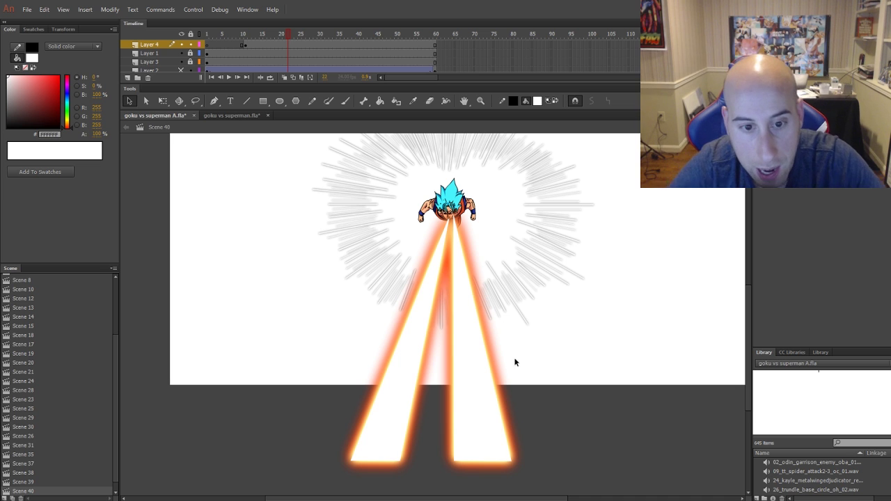
Add a Blur filter to the beam symbol with High quality and 2 px horizontal and vertical blur
click(474, 361)
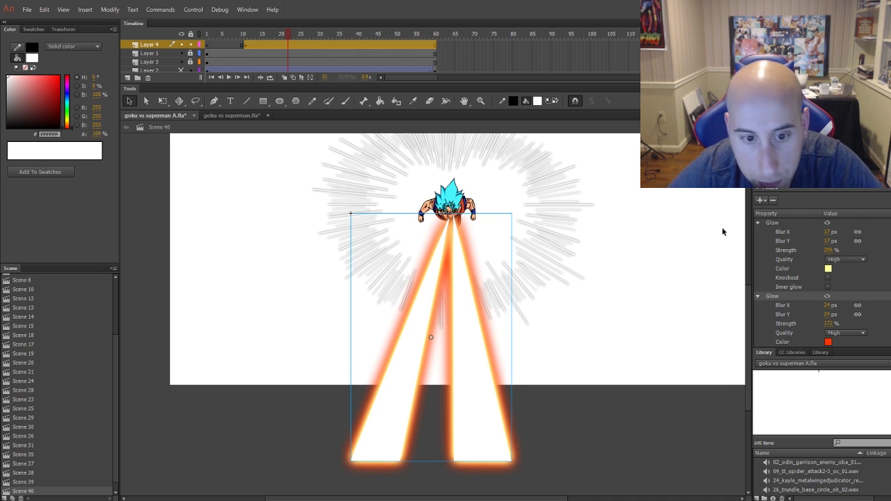
click(761, 200)
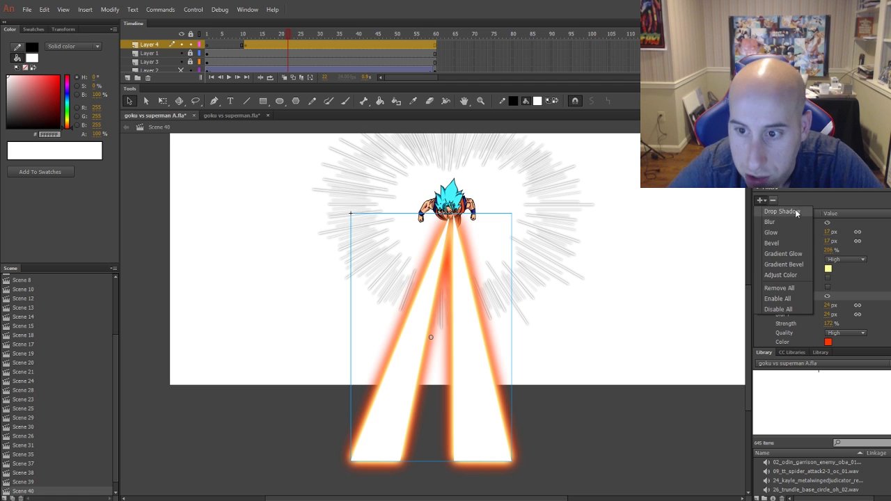
click(797, 222)
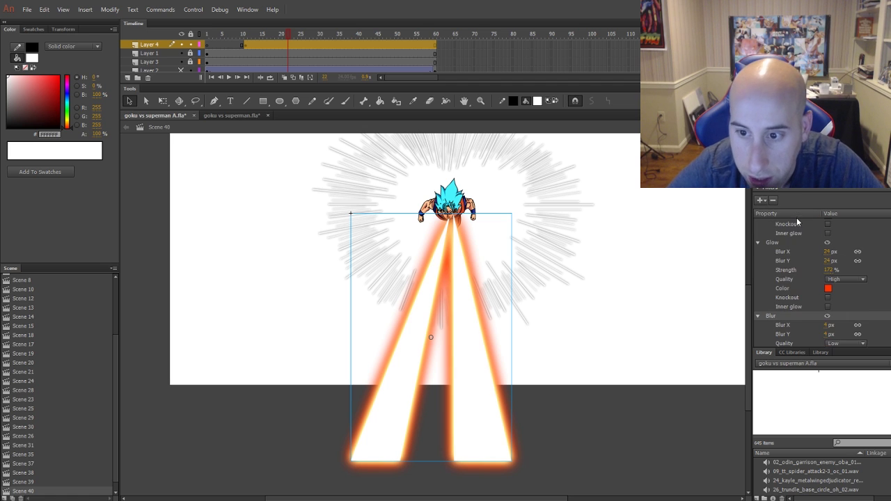
click(846, 344)
click(848, 375)
click(653, 349)
scroll(653, 349, down, 2)
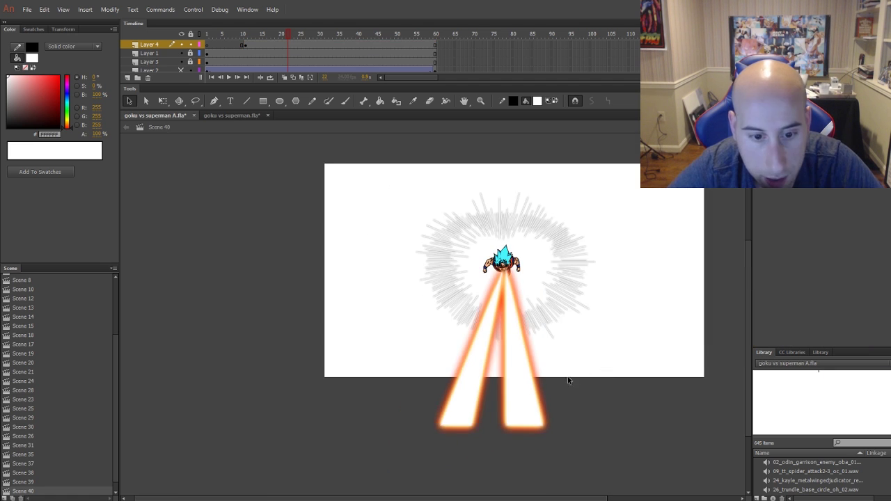
scroll(474, 390, up, 4)
click(475, 386)
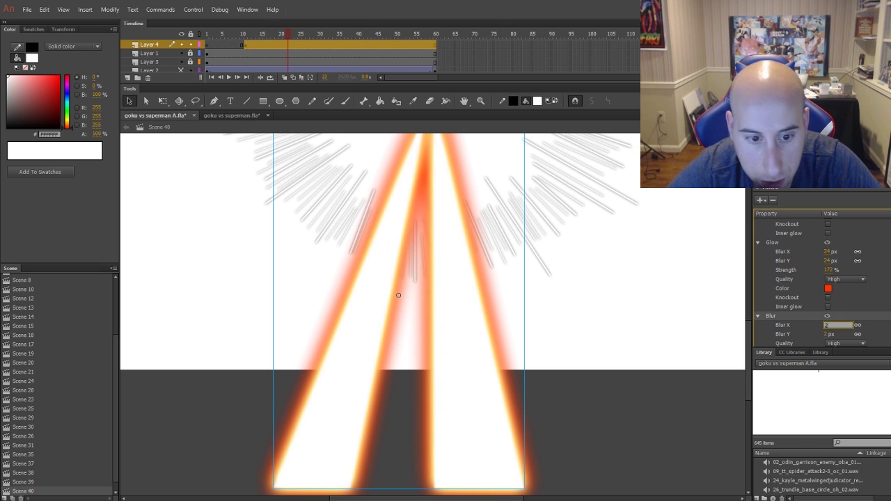
click(632, 360)
Inside the beam symbol, insert a blank keyframe at frame 2 and paste the beam shapes in place
scroll(631, 360, down, 3)
scroll(583, 365, up, 1)
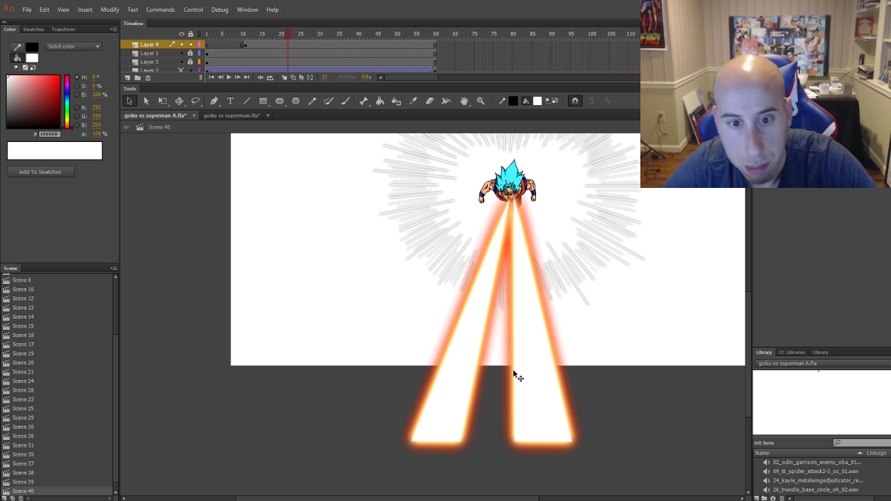
double_click(530, 379)
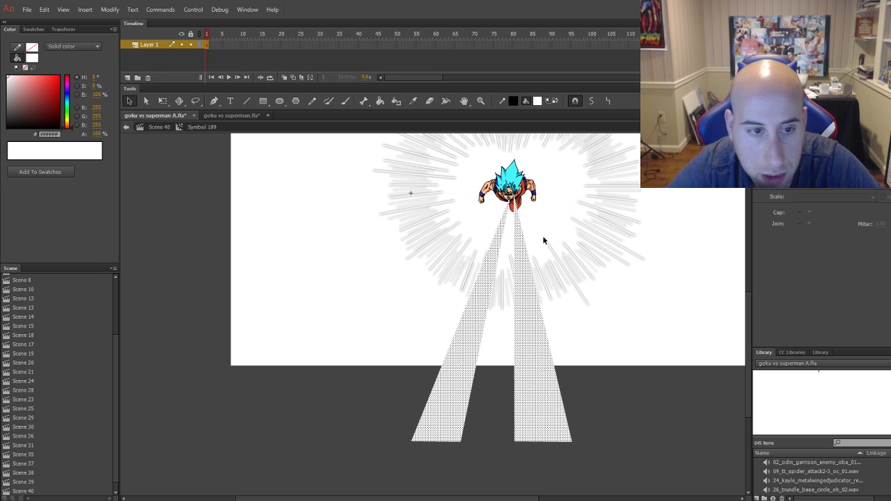
click(210, 42)
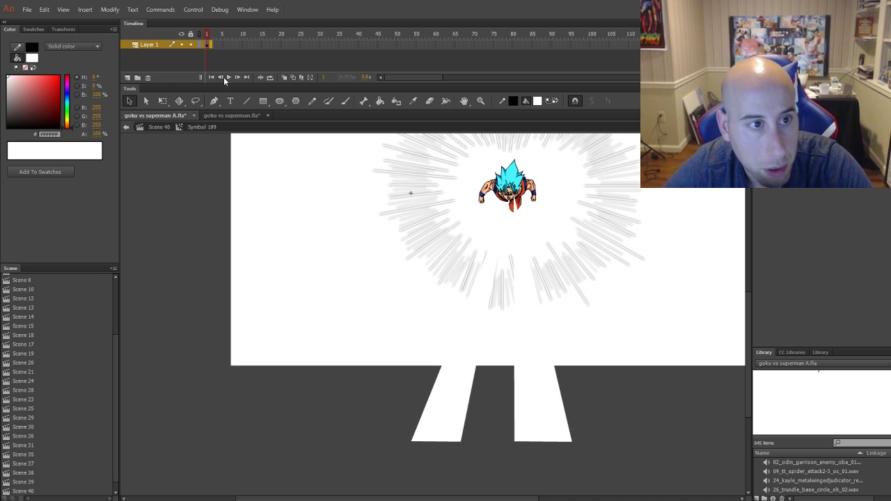
key(F7)
right_click(183, 163)
click(212, 197)
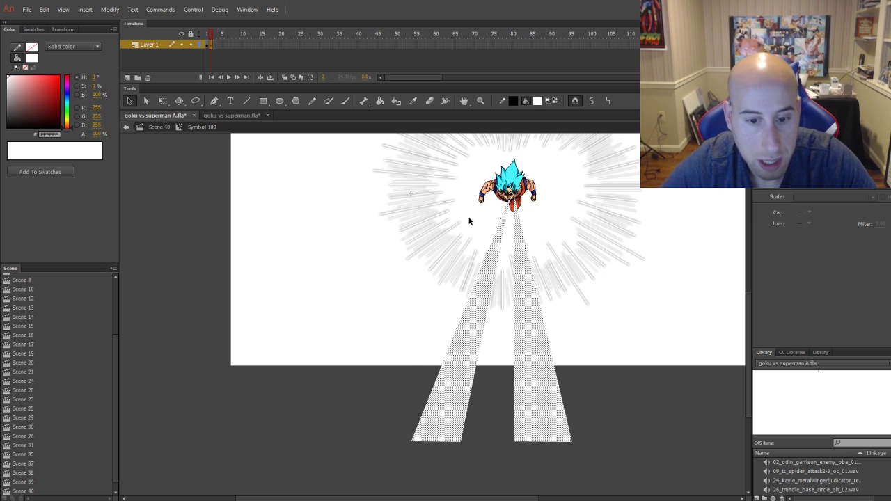
Widen the beam shapes slightly on frame 2 with Free Transform and return to Scene 40
key(q)
click(525, 254)
scroll(578, 317, up, 2)
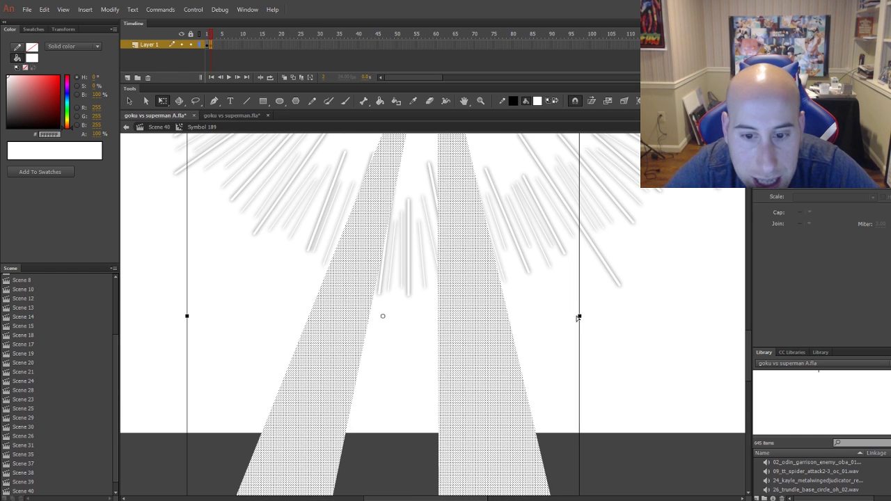
scroll(578, 317, up, 1)
drag(582, 317, 592, 318)
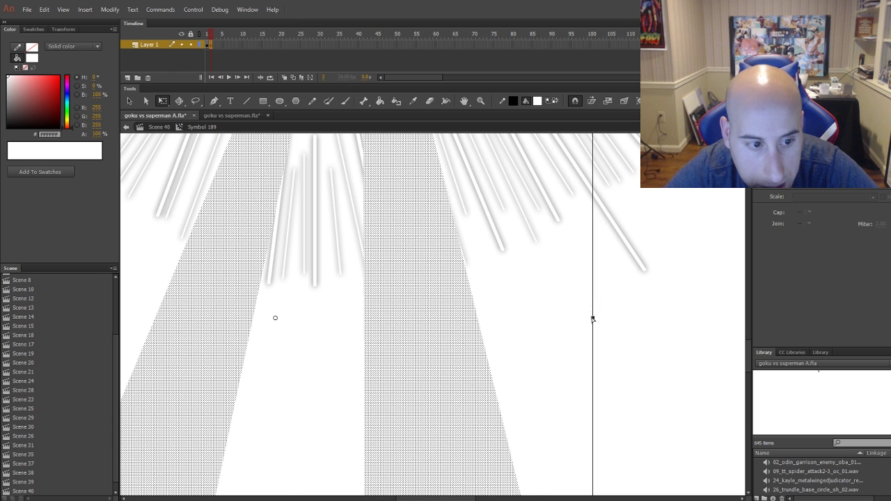
scroll(630, 314, down, 4)
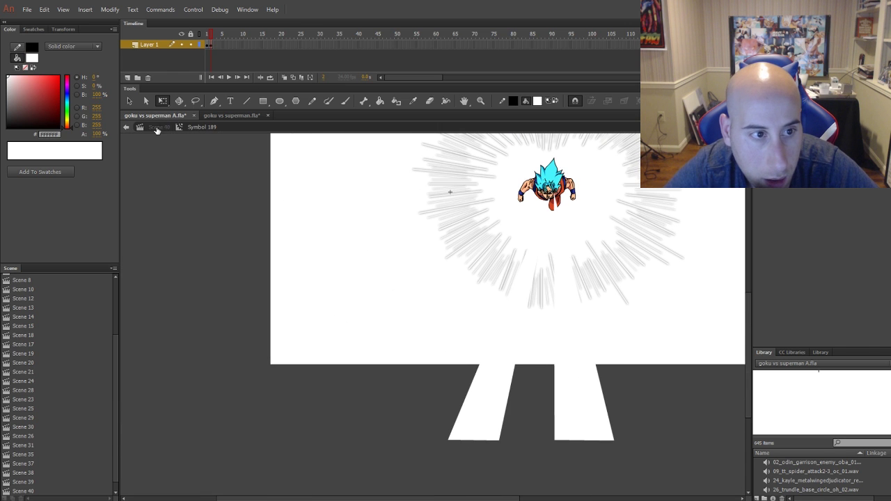
click(156, 128)
Test Scene 40 to preview the glowing beams, and close the preview
click(193, 10)
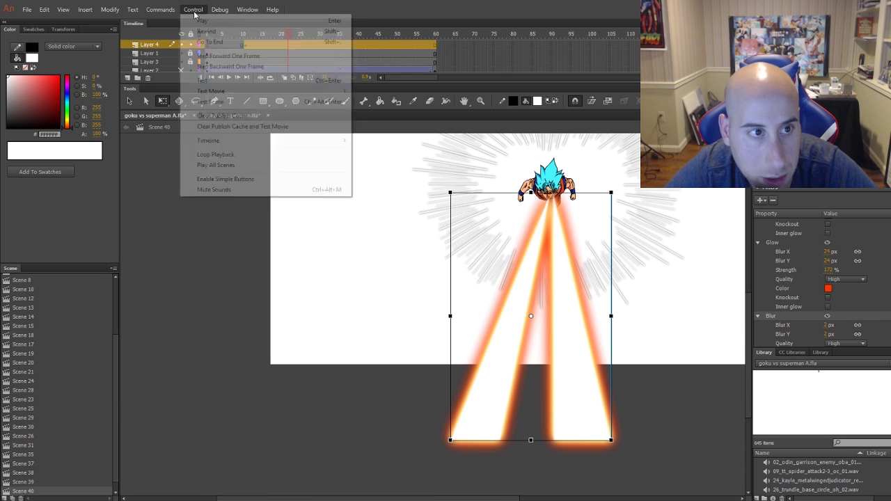
click(214, 104)
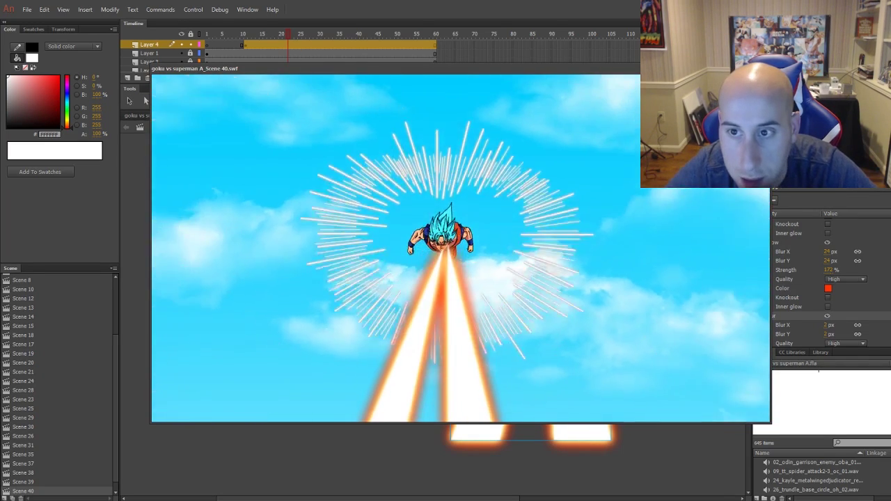
key(ctrl+w)
Clear the character from Layer 1 with a blank keyframe at frame 11, and turn on onion skinning
click(244, 52)
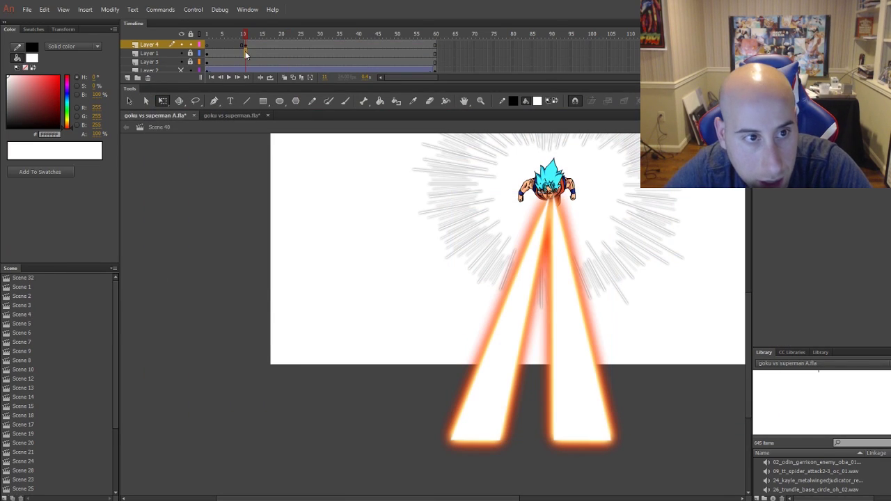
click(245, 53)
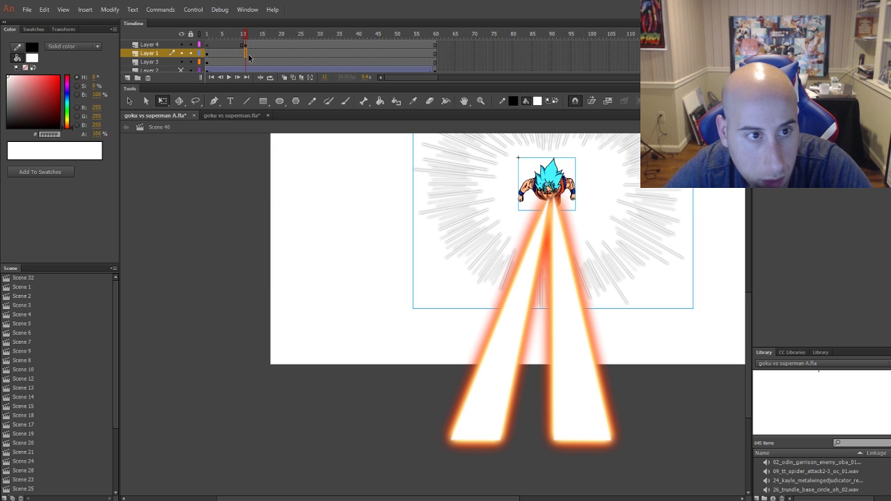
click(248, 55)
click(245, 53)
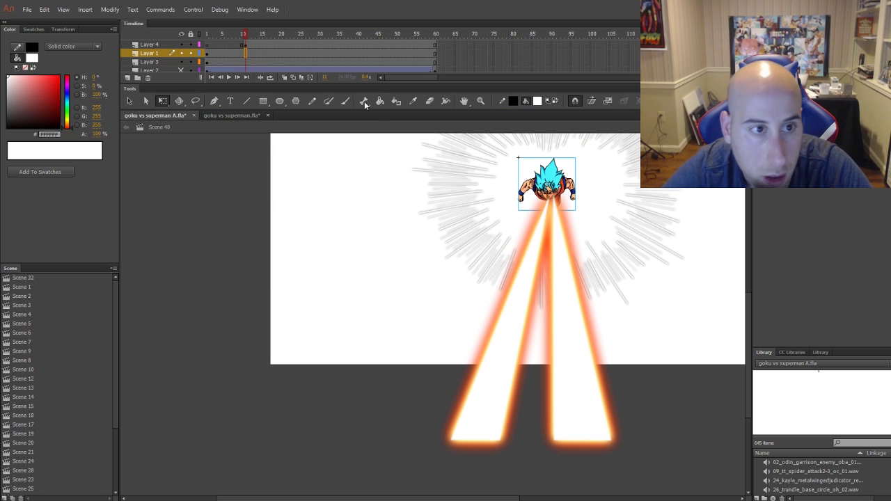
key(Delete)
key(ctrl+z)
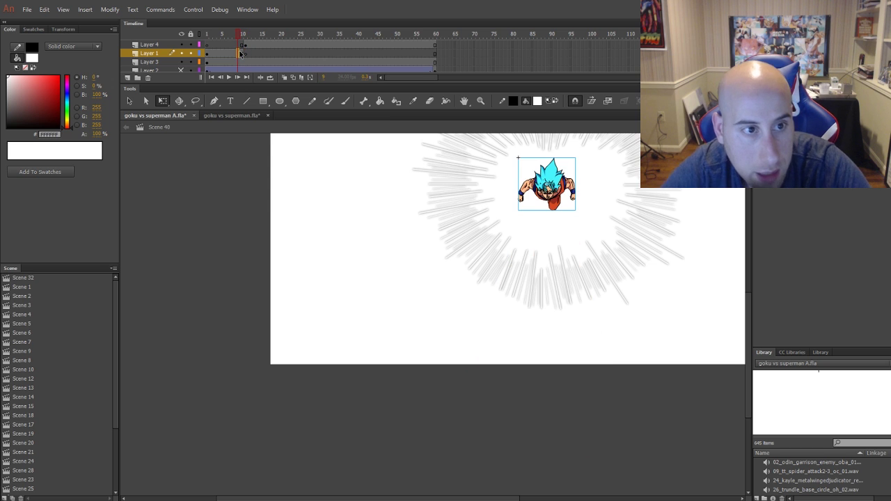
click(247, 54)
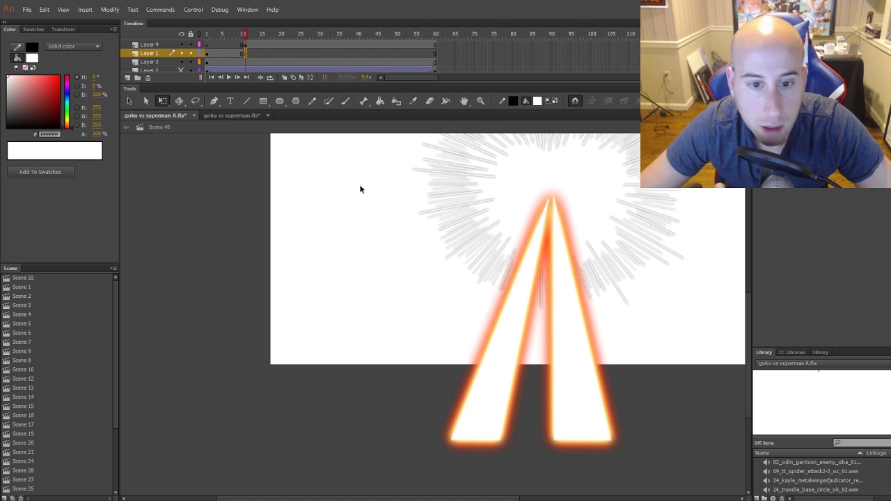
click(284, 77)
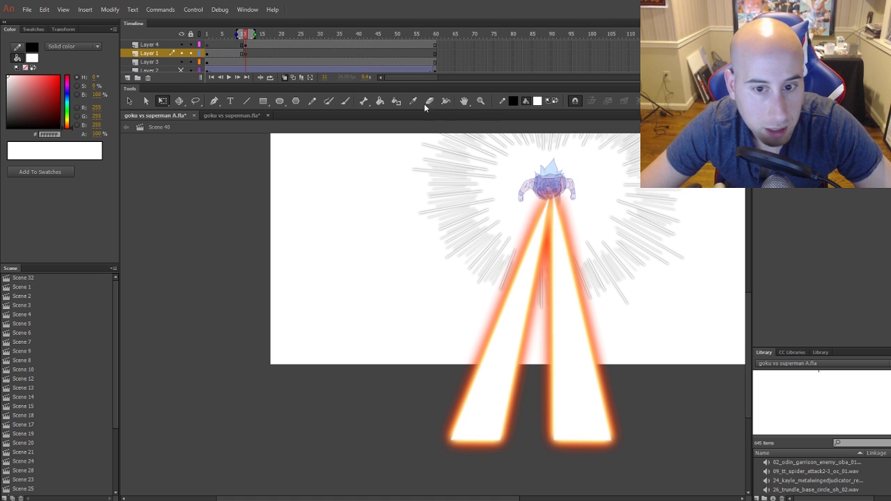
Draw thick black vertical lines with the Line tool across the onion-skinned character's arms, body and hair at frame 11
scroll(566, 186, up, 10)
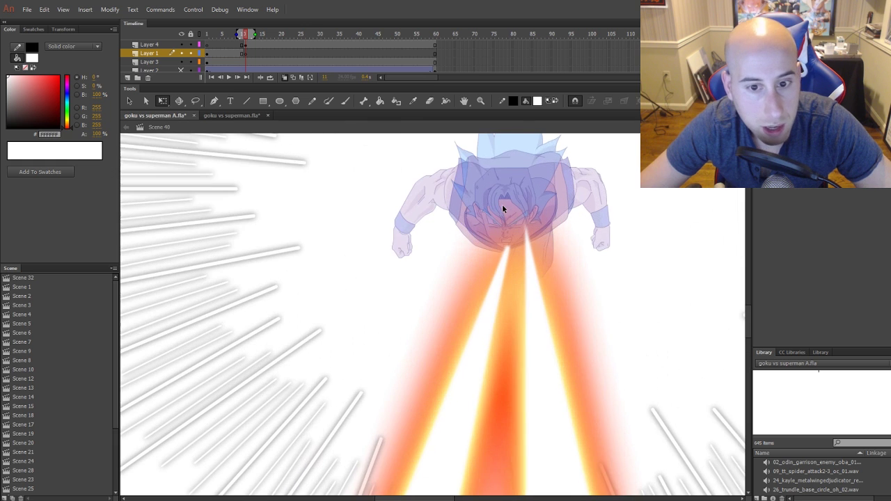
scroll(527, 237, up, 3)
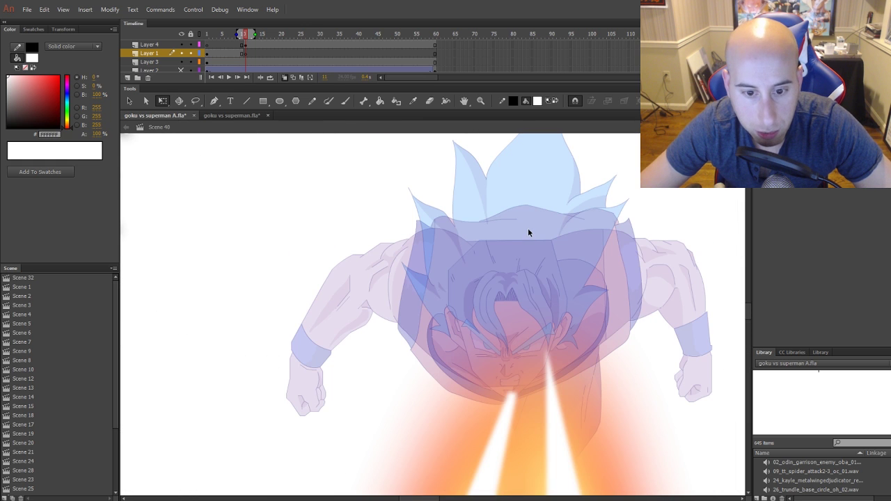
scroll(528, 227, down, 4)
key(n)
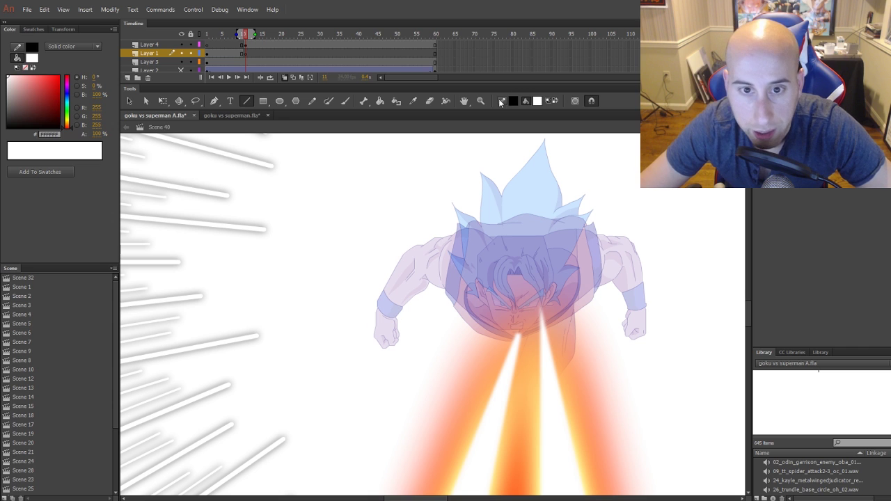
drag(521, 161, 521, 369)
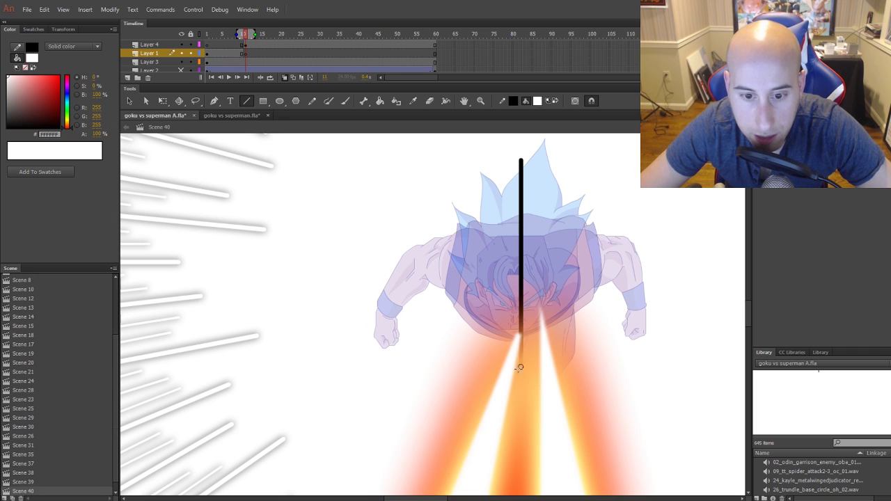
key(ctrl+z)
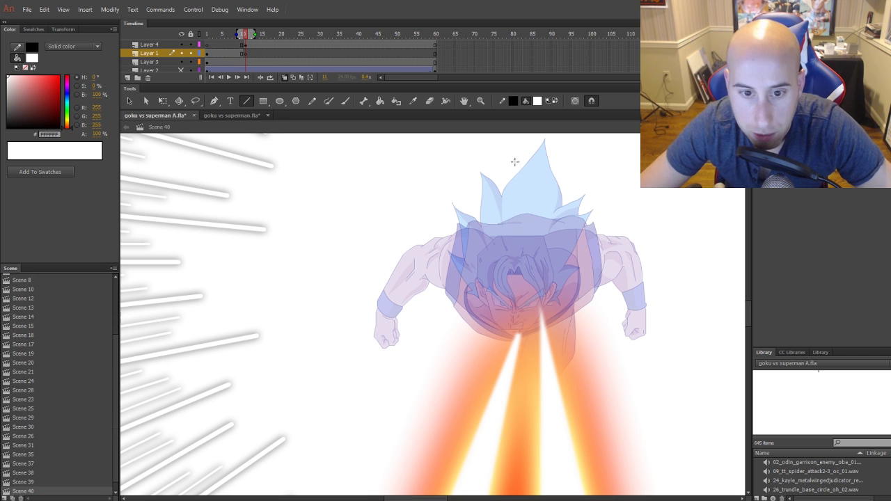
drag(515, 161, 515, 364)
drag(497, 188, 497, 366)
drag(483, 210, 483, 355)
drag(463, 208, 463, 336)
drag(446, 224, 447, 301)
mouse_move(427, 227)
mouse_down()
mouse_move(427, 301)
mouse_move(417, 291)
mouse_up()
mouse_move(402, 248)
mouse_down()
mouse_move(403, 312)
mouse_move(382, 343)
mouse_up()
drag(526, 166, 526, 361)
drag(547, 149, 547, 337)
mouse_move(571, 191)
mouse_down()
mouse_move(571, 363)
mouse_move(557, 362)
mouse_up()
drag(589, 209, 589, 322)
drag(600, 224, 600, 298)
mouse_move(614, 225)
mouse_down()
mouse_move(613, 293)
mouse_move(626, 337)
mouse_up()
drag(638, 248, 638, 341)
drag(647, 273, 648, 344)
drag(474, 208, 474, 345)
scroll(487, 314, down, 3)
scroll(488, 313, up, 3)
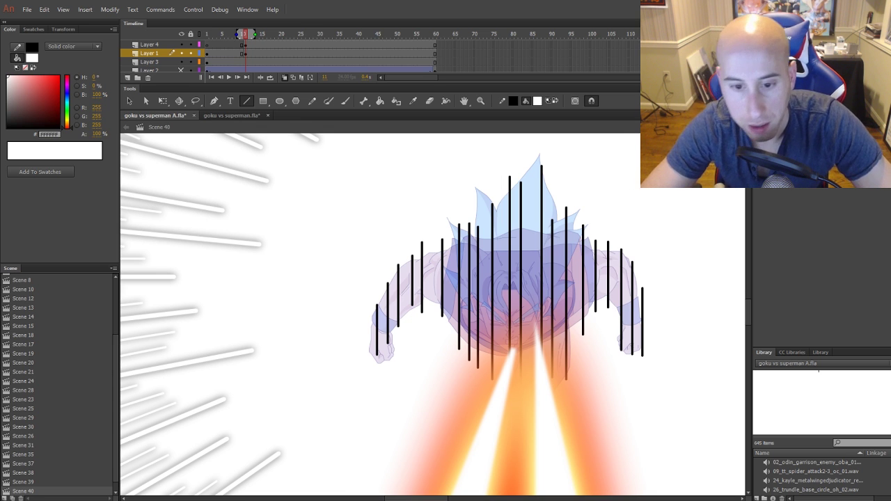
Fill the gaps between the thick lines with thinner vertical lines of varying length across the whole character silhouette
scroll(430, 245, up, 2)
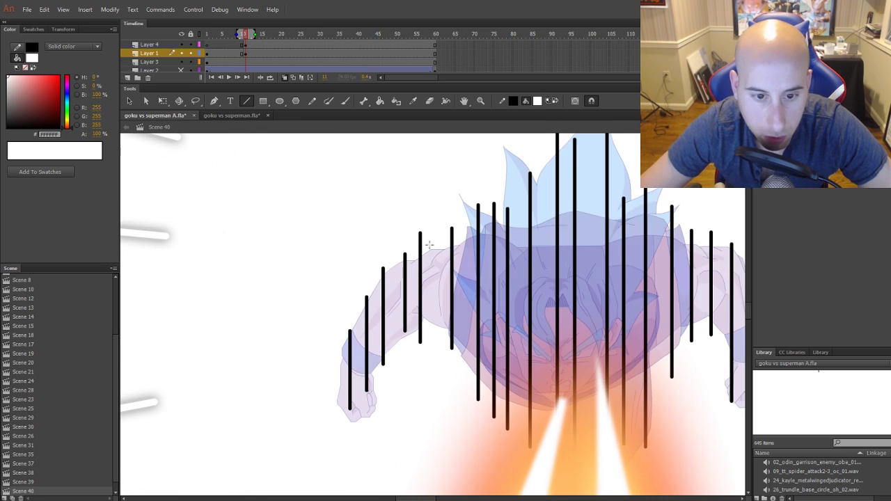
drag(432, 243, 430, 351)
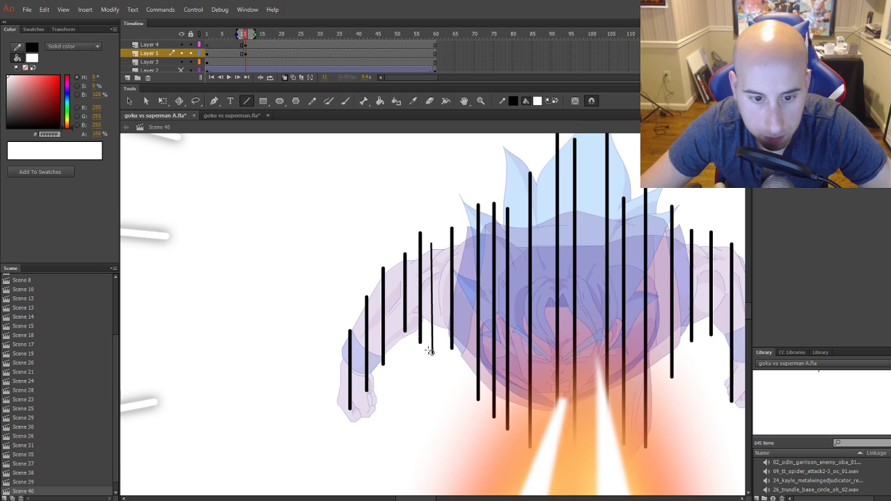
drag(440, 232, 440, 341)
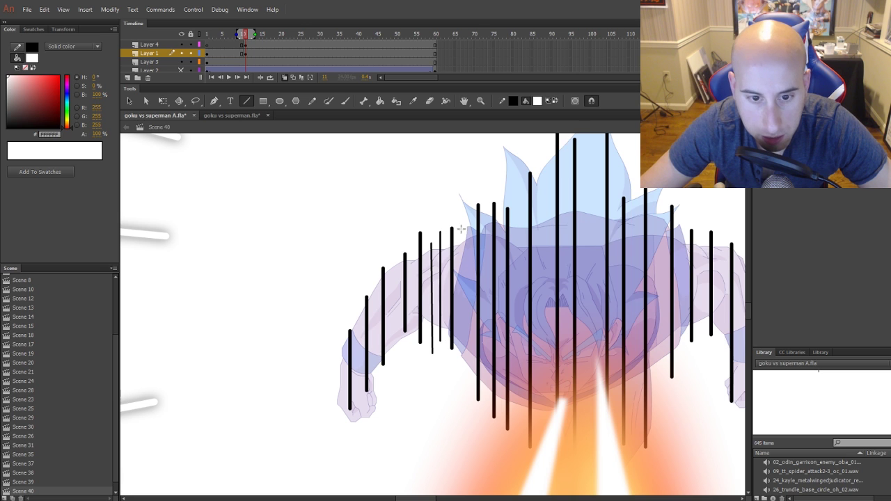
mouse_move(461, 229)
mouse_down()
mouse_move(461, 372)
mouse_move(470, 374)
mouse_up()
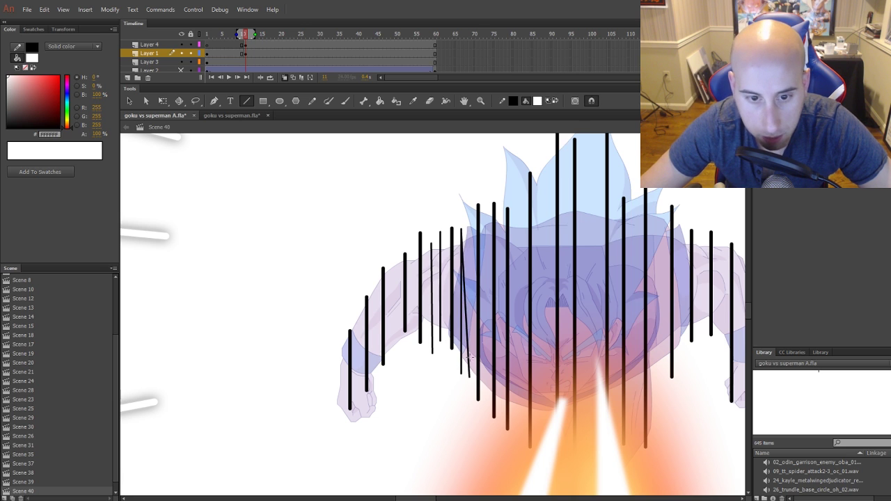
key(ctrl+z)
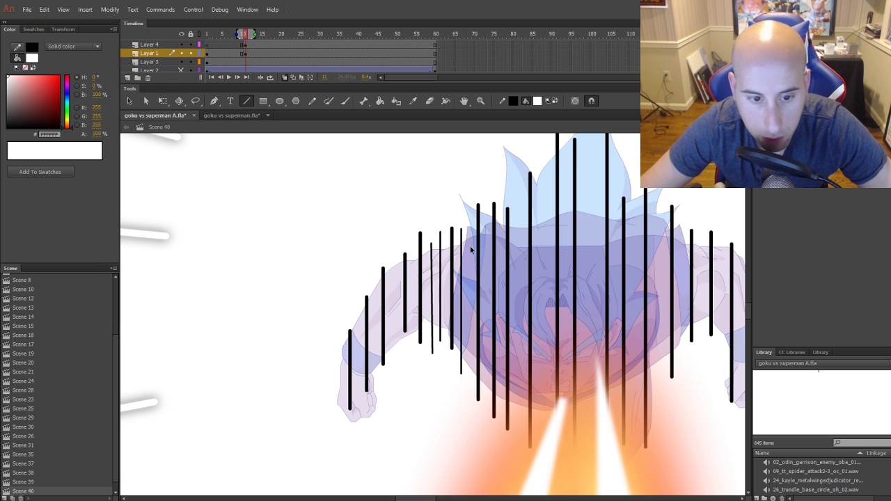
scroll(468, 268, up, 1)
scroll(369, 317, up, 1)
drag(351, 258, 350, 335)
drag(352, 372, 352, 399)
drag(323, 346, 323, 435)
drag(322, 277, 322, 313)
drag(295, 359, 295, 372)
scroll(427, 387, up, 3)
scroll(428, 387, down, 1)
drag(468, 348, 468, 432)
drag(467, 308, 466, 223)
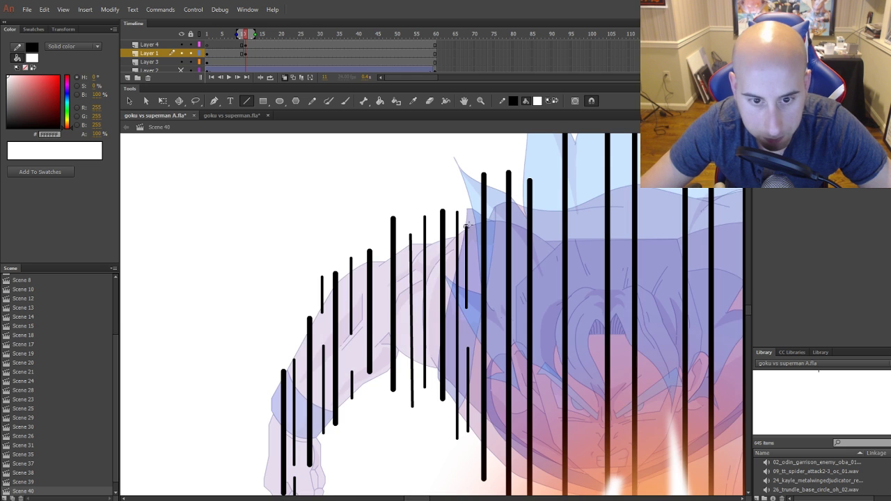
drag(496, 174, 496, 470)
drag(548, 153, 547, 251)
drag(549, 276, 549, 373)
scroll(549, 374, down, 1)
drag(589, 326, 589, 407)
scroll(587, 406, up, 1)
drag(588, 411, 588, 335)
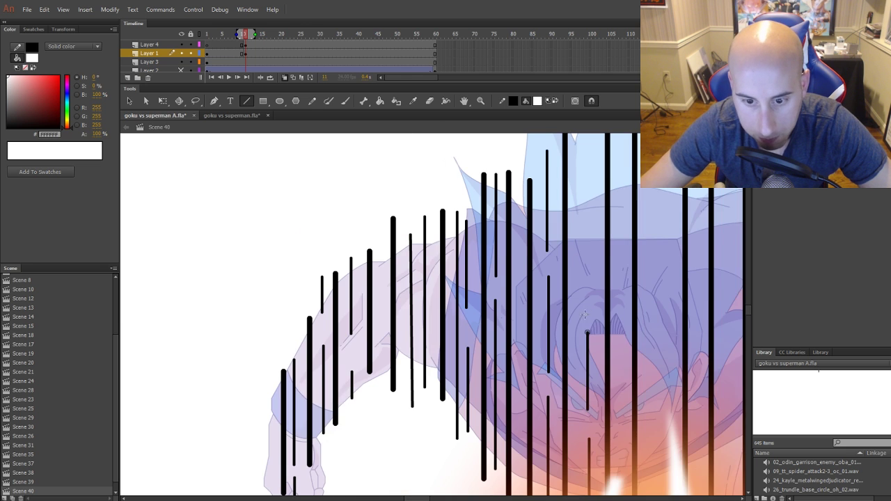
drag(589, 270, 589, 198)
scroll(588, 199, up, 1)
scroll(621, 249, down, 1)
drag(626, 246, 625, 465)
scroll(627, 256, down, 4)
scroll(650, 280, up, 2)
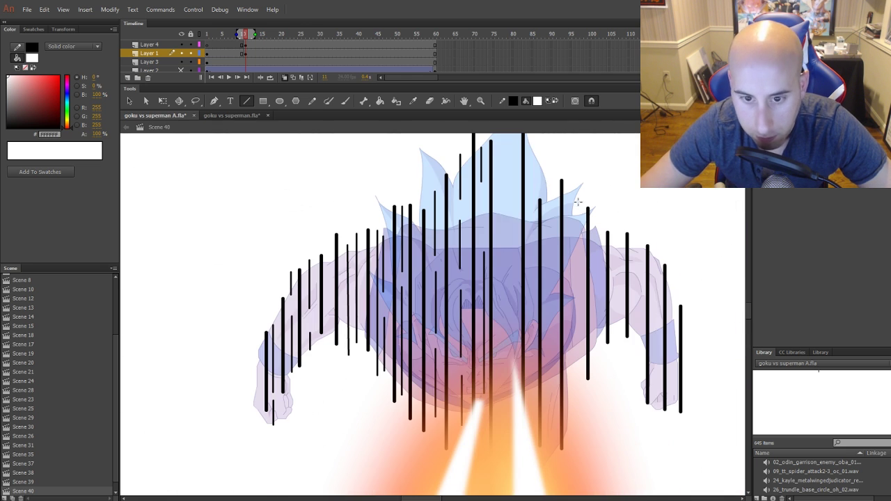
drag(501, 136, 517, 415)
drag(538, 164, 549, 187)
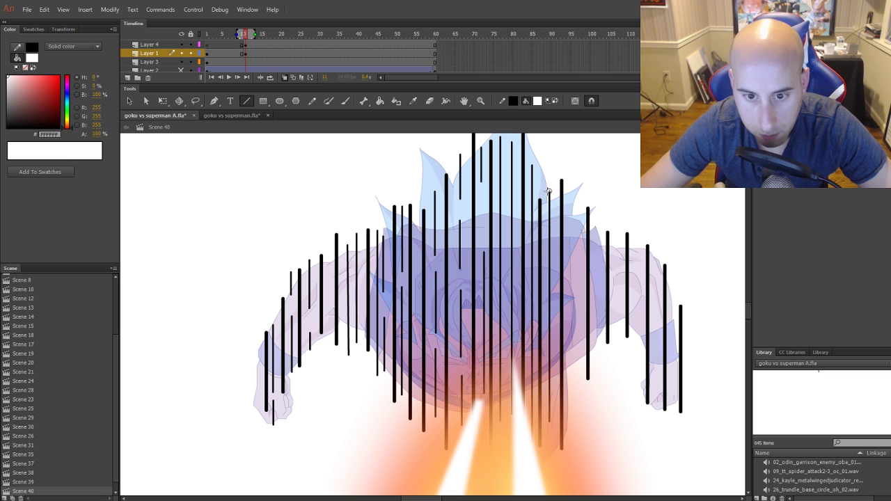
drag(573, 392, 574, 197)
drag(598, 364, 597, 209)
drag(617, 345, 637, 240)
scroll(665, 293, up, 2)
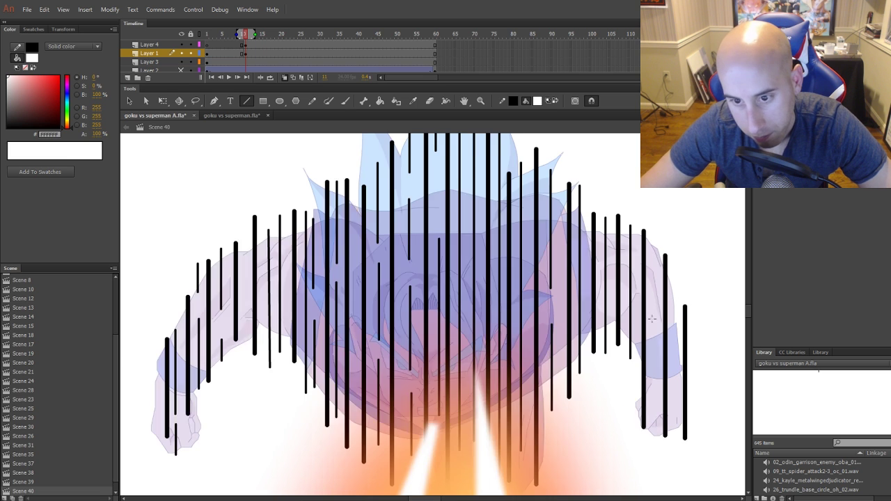
drag(677, 449, 676, 299)
drag(700, 339, 699, 438)
scroll(692, 421, down, 8)
scroll(560, 414, down, 2)
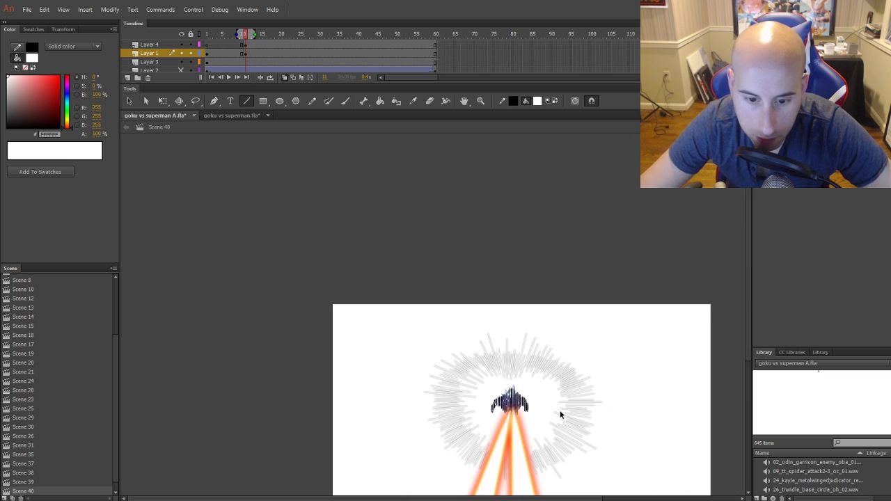
Convert all the vertical lines at frame 11 of Layer 1 to a movie clip symbol and open it for editing
scroll(463, 402, up, 5)
key(v)
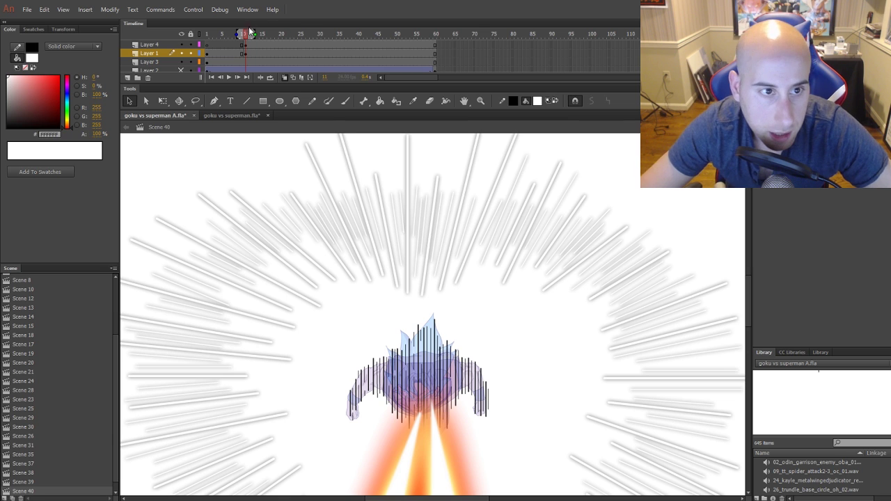
click(248, 51)
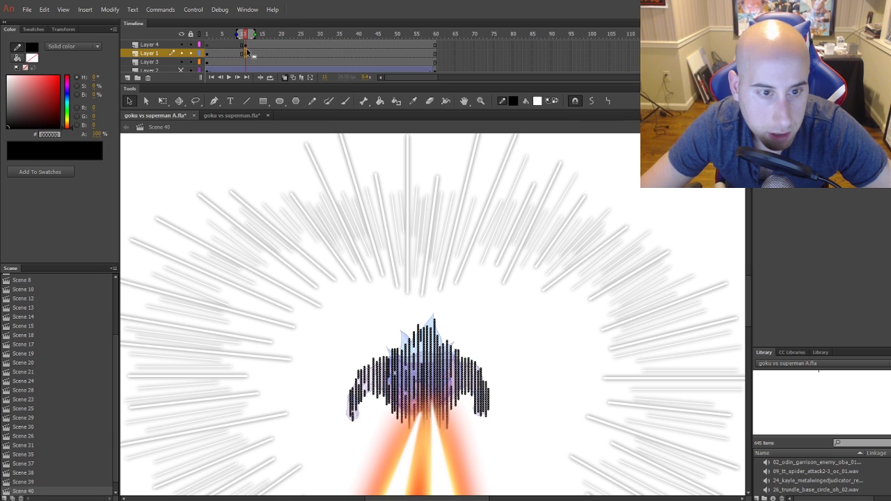
right_click(463, 376)
click(548, 353)
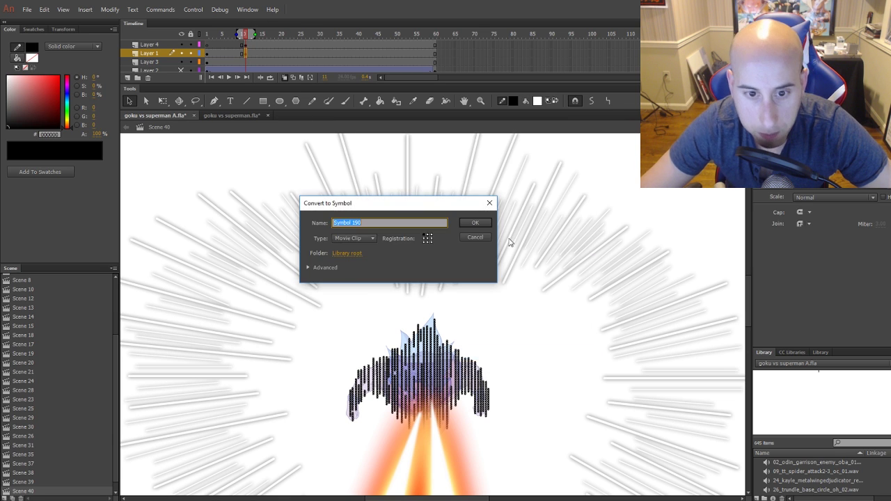
click(485, 223)
double_click(450, 362)
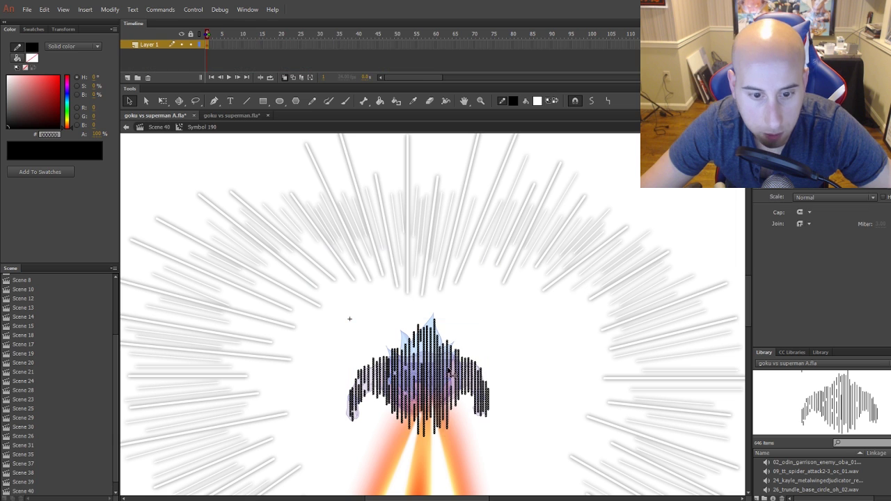
Extend the lines to frame 2 inside the symbol, insert a blank keyframe at frame 3, and return to Scene 40
click(211, 46)
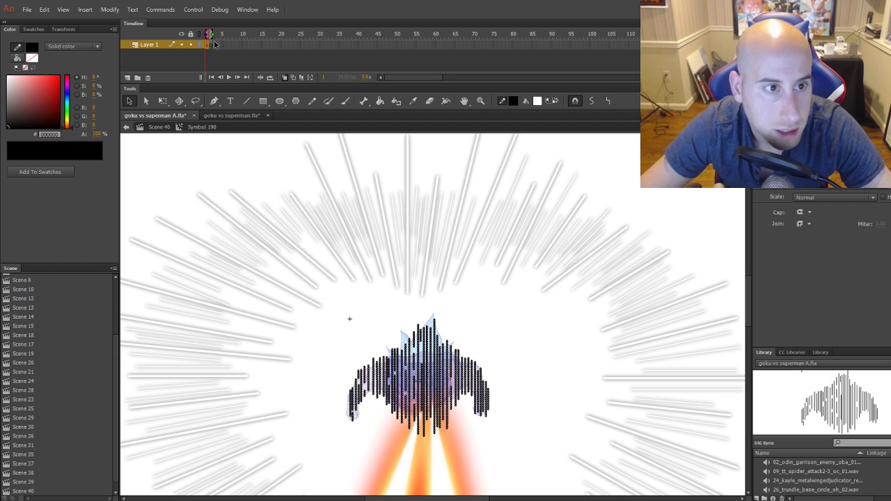
click(215, 45)
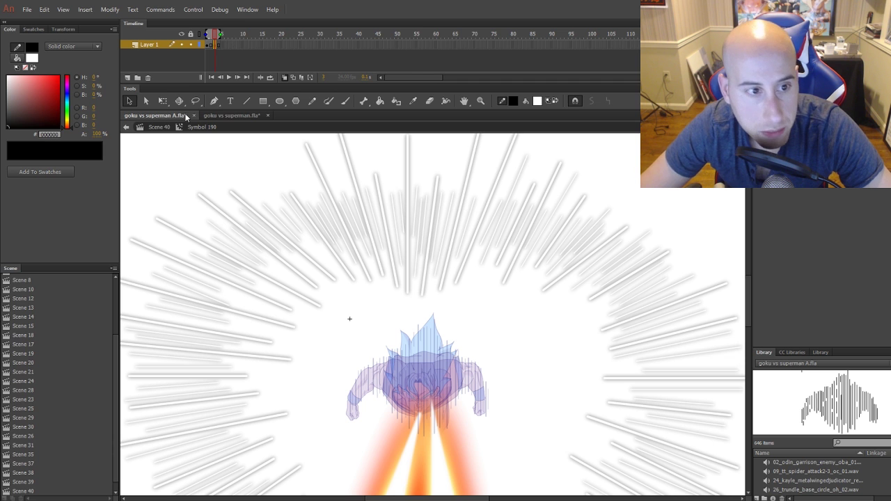
click(160, 128)
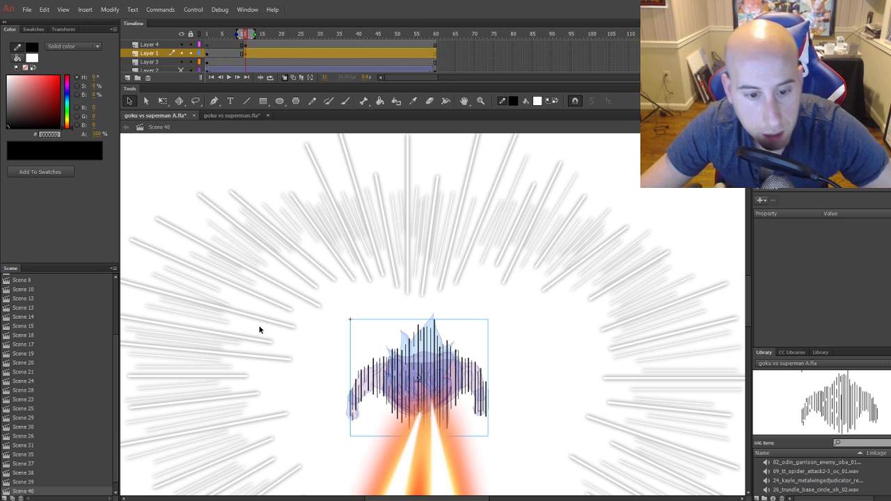
End the line effect on Layer 1 with a blank keyframe at frame 22
scroll(260, 327, down, 8)
scroll(260, 322, up, 3)
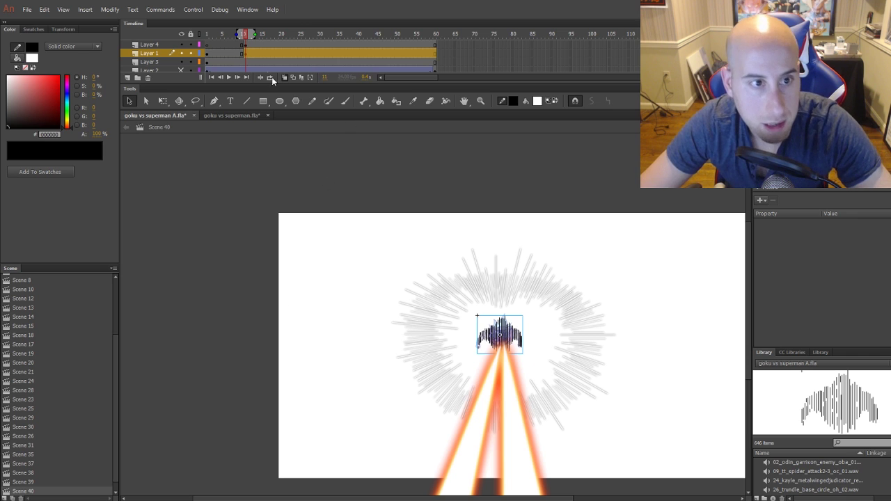
click(274, 53)
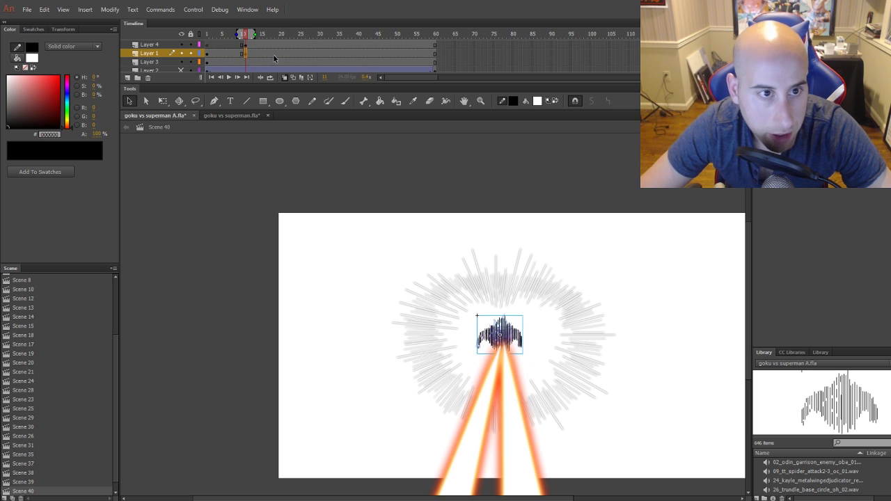
click(285, 53)
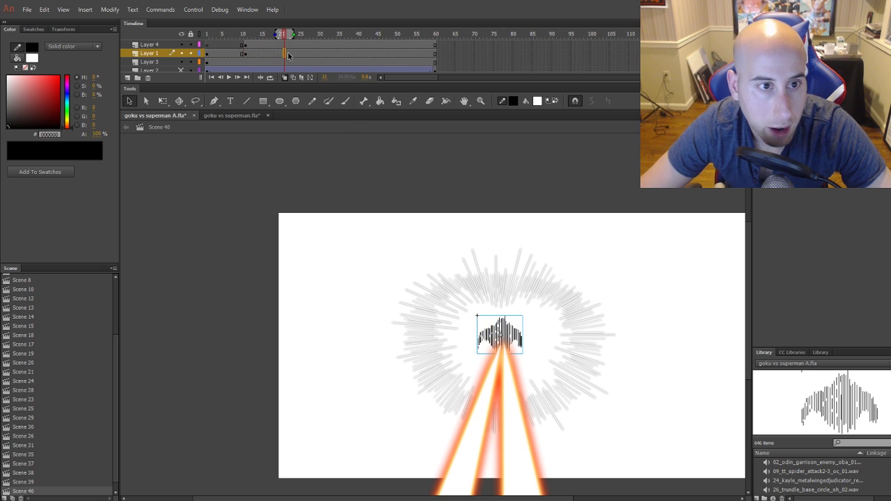
click(252, 54)
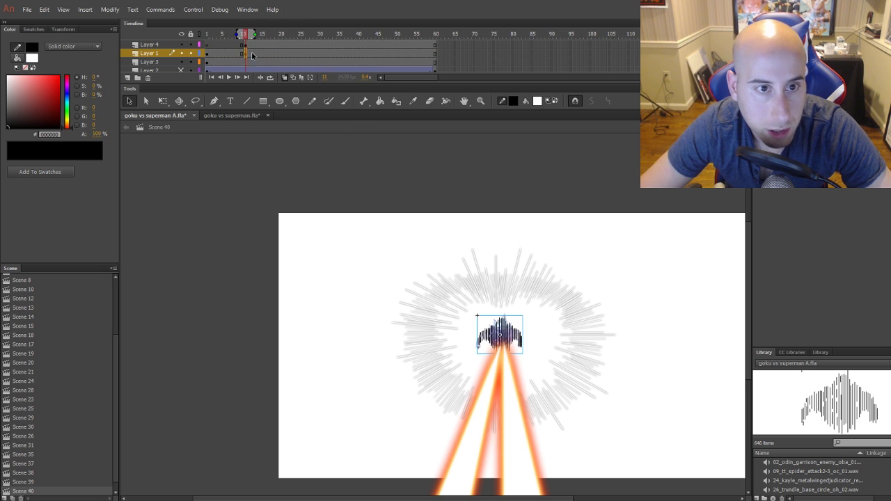
click(291, 52)
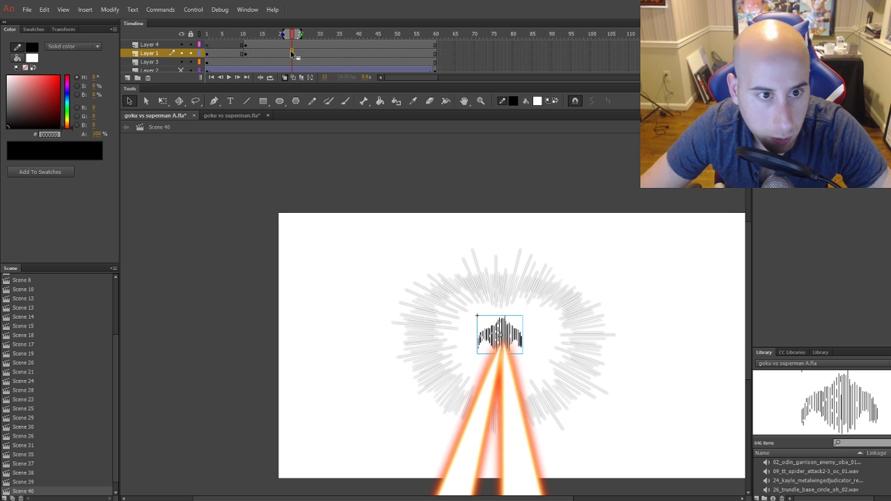
key(F7)
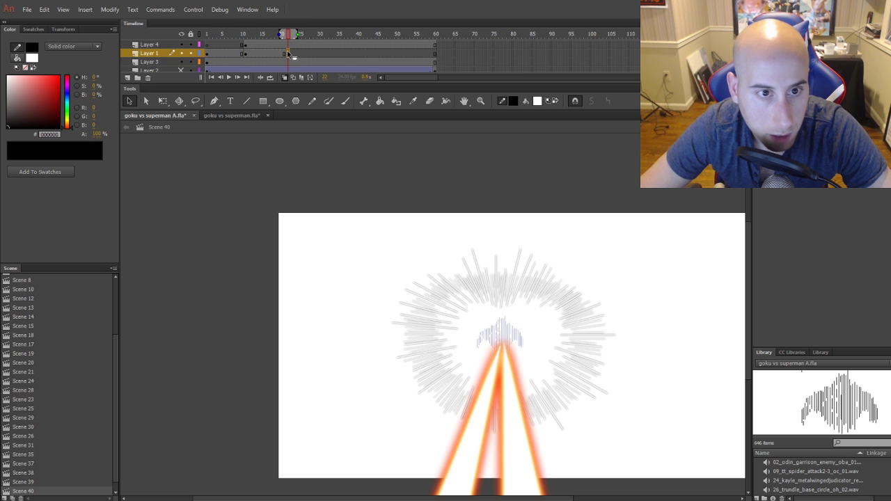
Insert a blank keyframe at frame 32 of Layer 1 and paste the line symbol there in place
key(comma)
key(comma)
key(comma)
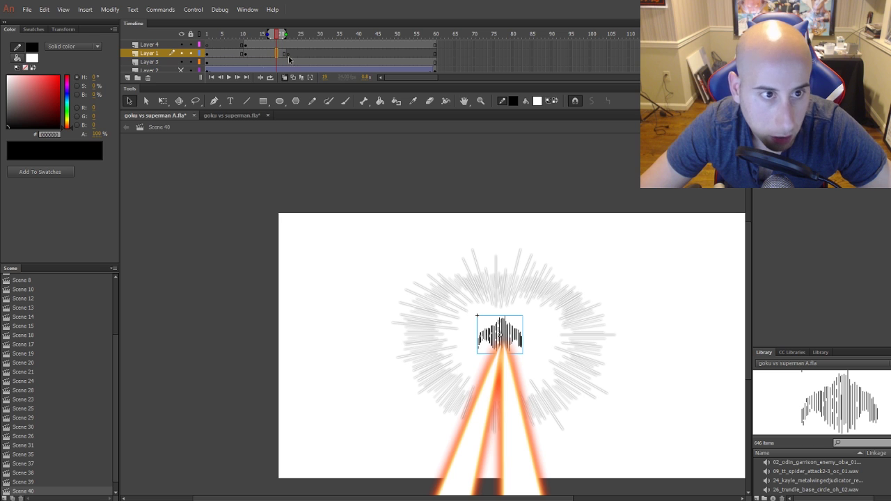
click(325, 52)
key(F7)
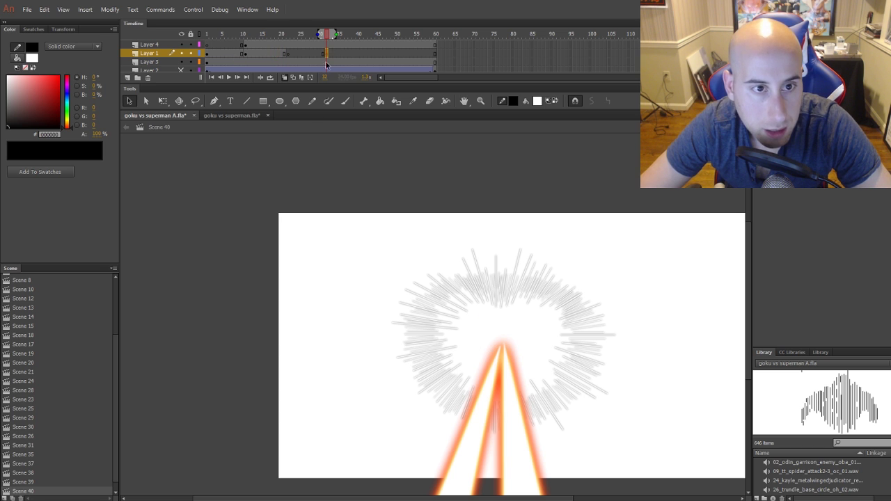
right_click(258, 158)
click(308, 196)
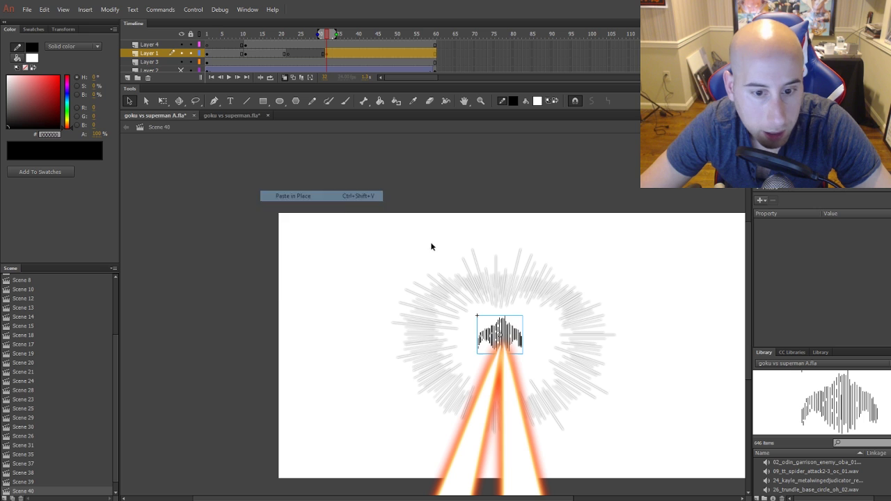
Move the line symbol at frame 32 to the left side of the stage and enlarge it with Free Transform
drag(515, 339, 410, 364)
key(q)
drag(376, 334, 392, 335)
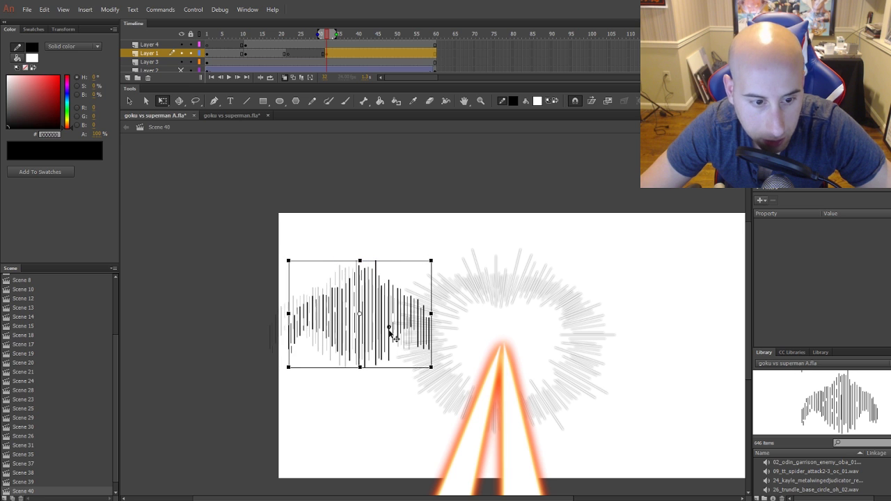
click(348, 169)
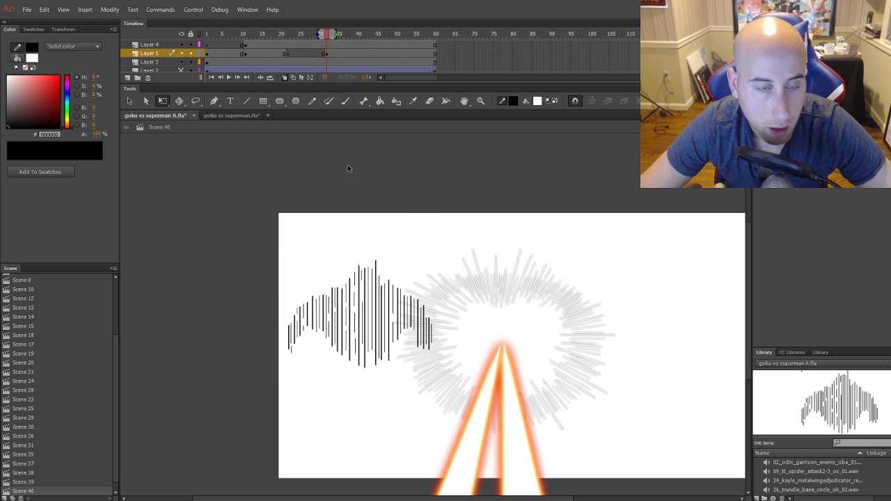
End the enlarged line effect on Layer 1 with a blank keyframe at frame 41
click(327, 54)
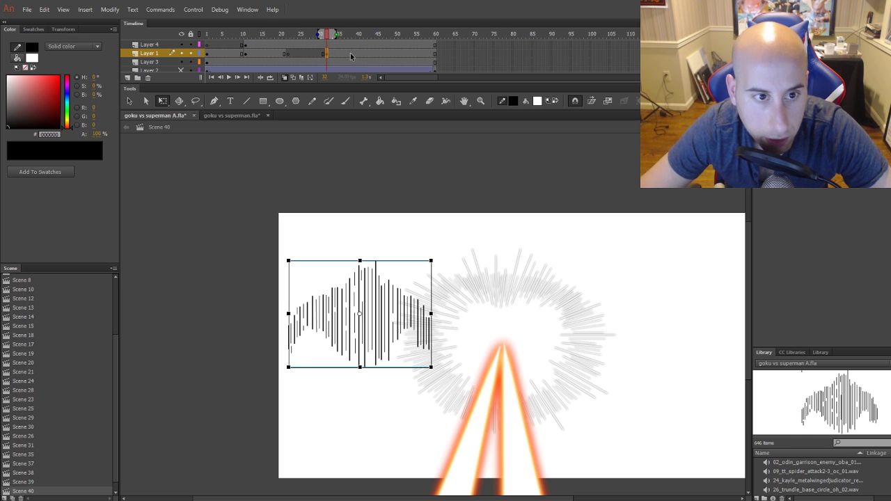
key(period)
key(period)
click(357, 54)
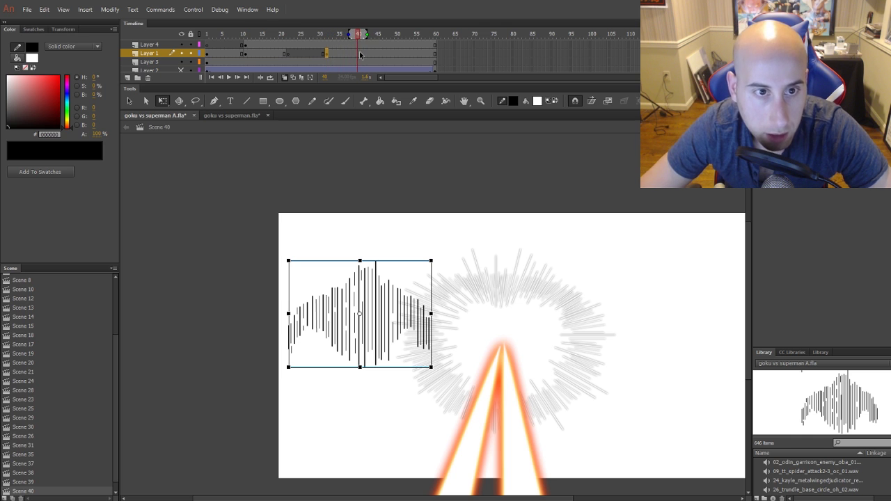
Copy the character from frame 6, paste it in place at frame 41 of Layer 1, and move and enlarge it to match the lines
click(225, 55)
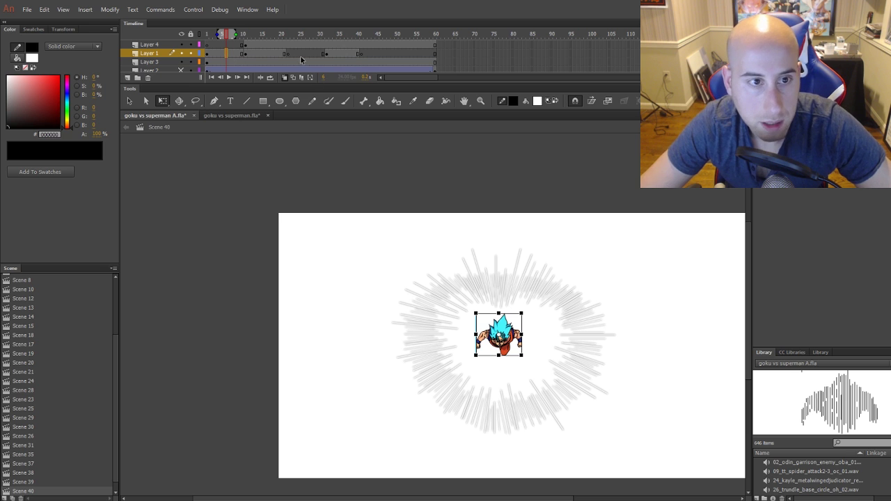
click(358, 56)
right_click(343, 163)
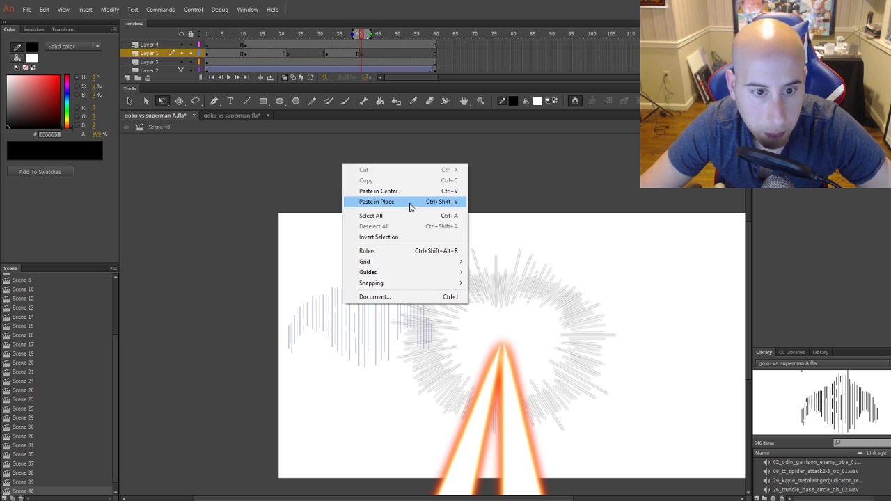
click(412, 201)
drag(508, 334, 435, 381)
drag(399, 337, 403, 334)
key(ctrl+minus)
click(423, 278)
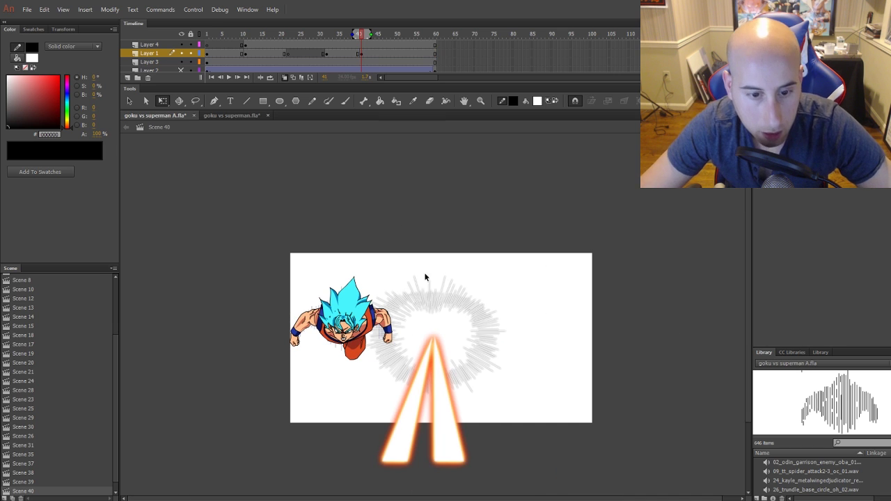
End the first beams on Layer 4 with a blank keyframe at frame 27
click(439, 402)
click(308, 47)
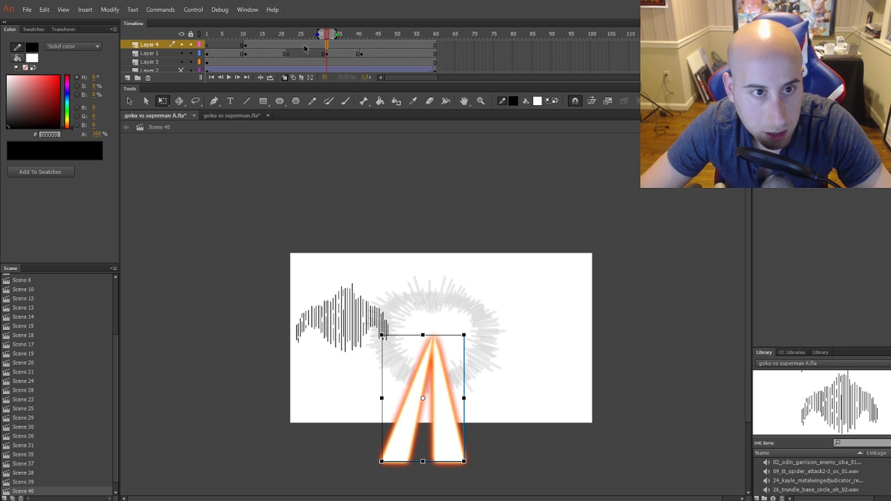
key(F7)
Copy the beams from frame 24 and paste them in place on a blank keyframe at frame 50 of Layer 4
click(297, 46)
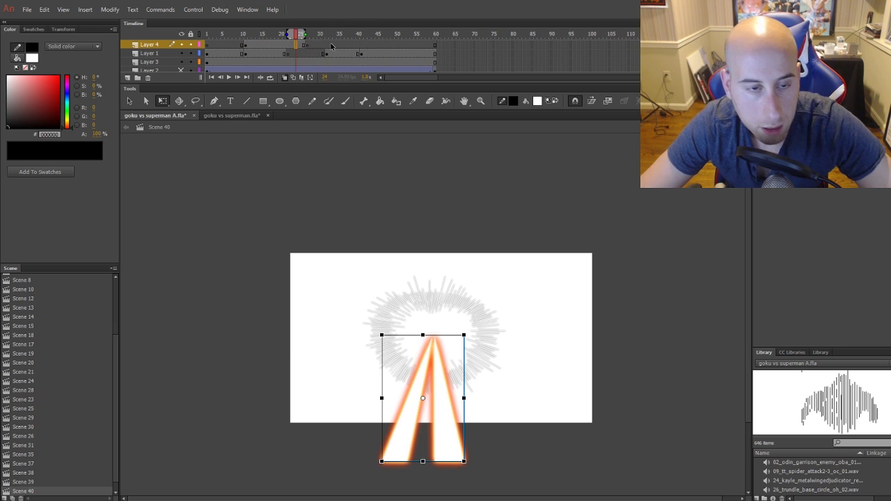
click(328, 48)
drag(329, 47, 380, 46)
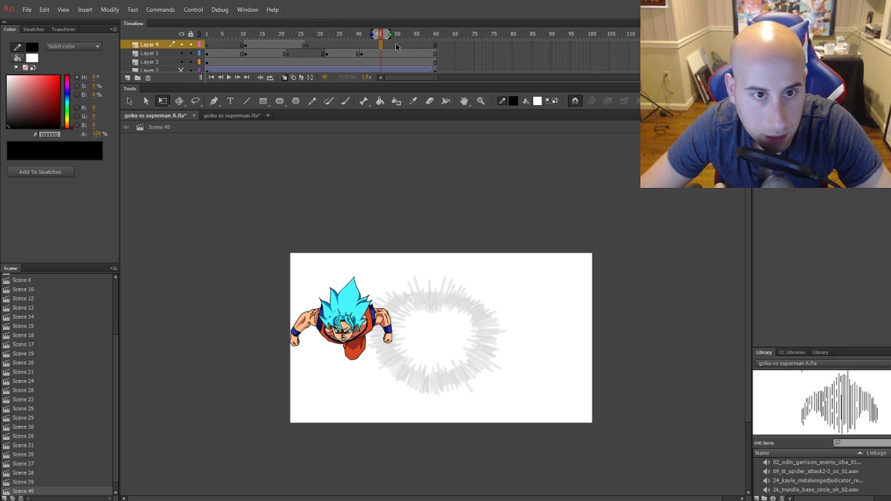
right_click(323, 184)
click(384, 220)
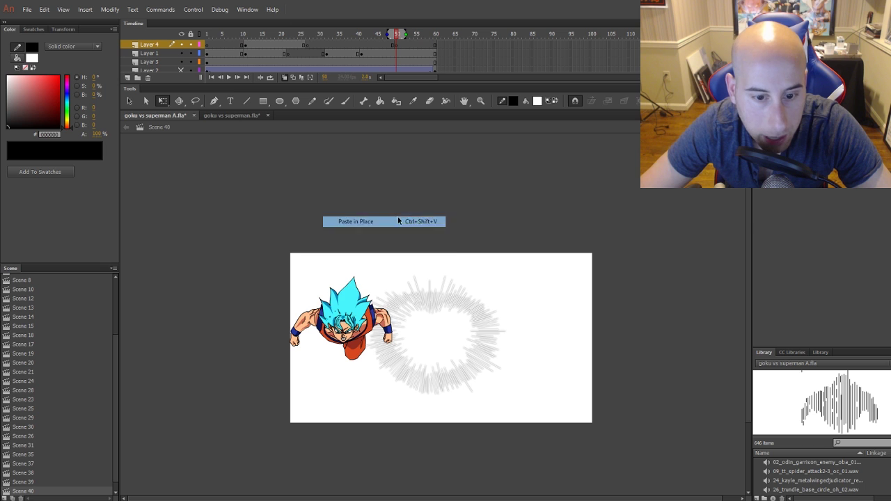
Move the pasted beams at frame 50 to the enlarged character's eyes and scale them up
drag(435, 443, 398, 491)
scroll(367, 346, down, 3)
drag(367, 346, 362, 388)
key(ctrl+minus)
click(372, 378)
key(ctrl+equal)
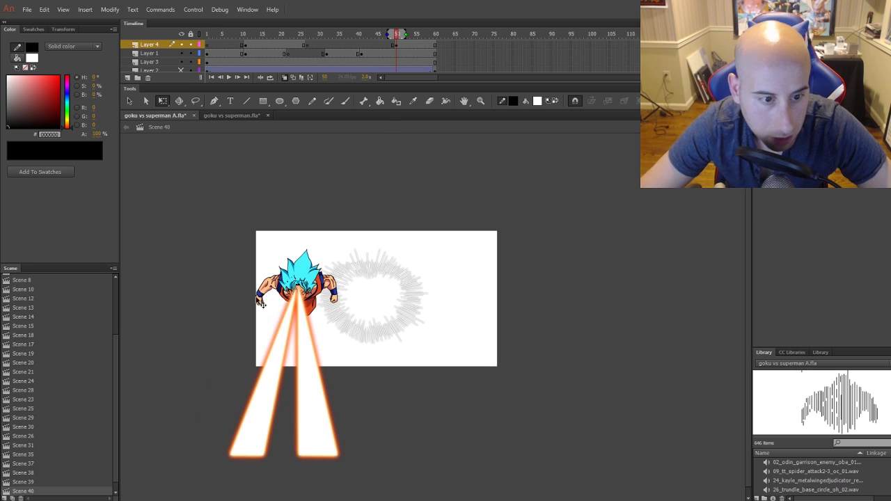
drag(308, 350, 301, 360)
click(397, 34)
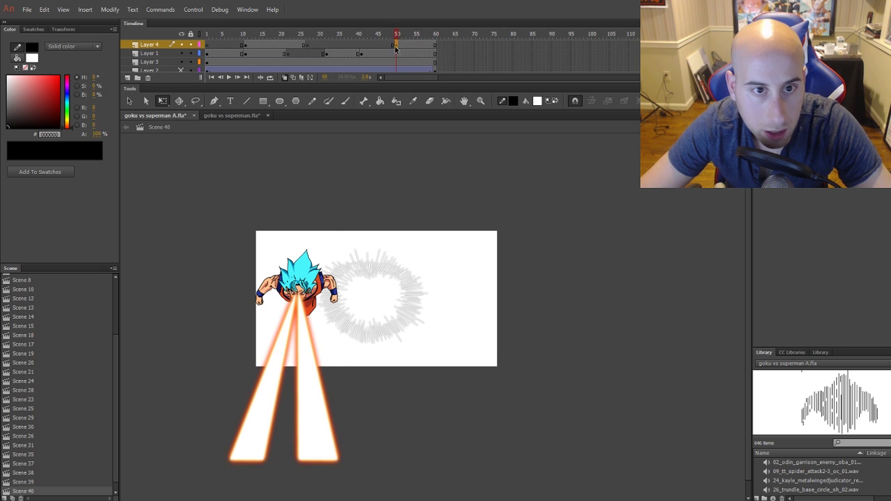
Insert a blank keyframe at frame 50 of Layer 1 and paste the line symbol from frame 36 there in place
click(398, 54)
click(397, 53)
key(F7)
click(343, 54)
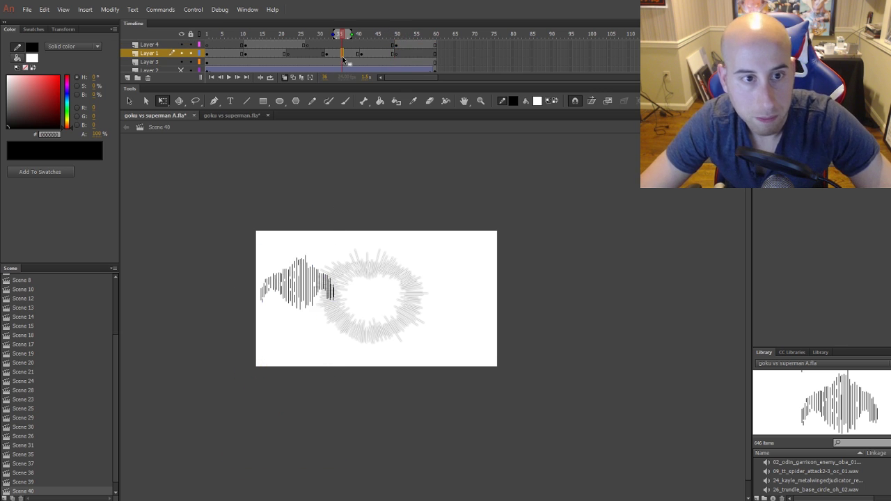
click(397, 55)
right_click(387, 184)
click(439, 221)
Test Scene 40 to review the beam and vanishing animation, and close the preview
click(427, 62)
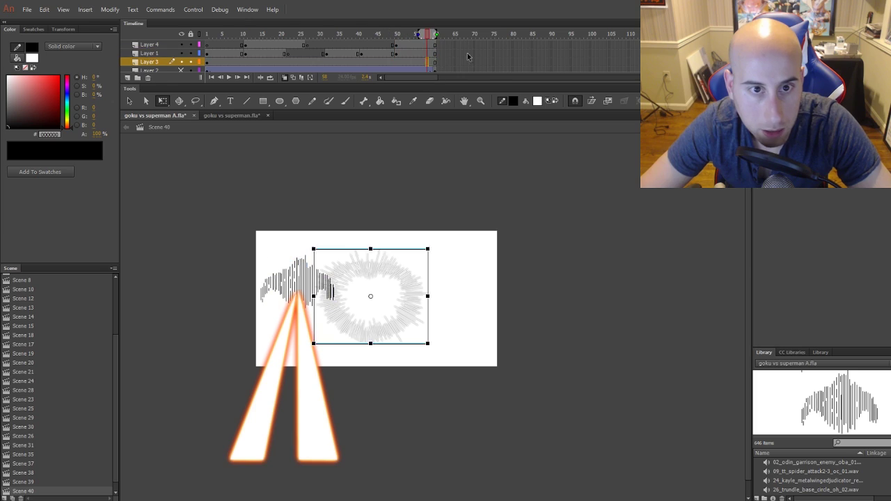
click(435, 53)
click(193, 9)
click(218, 101)
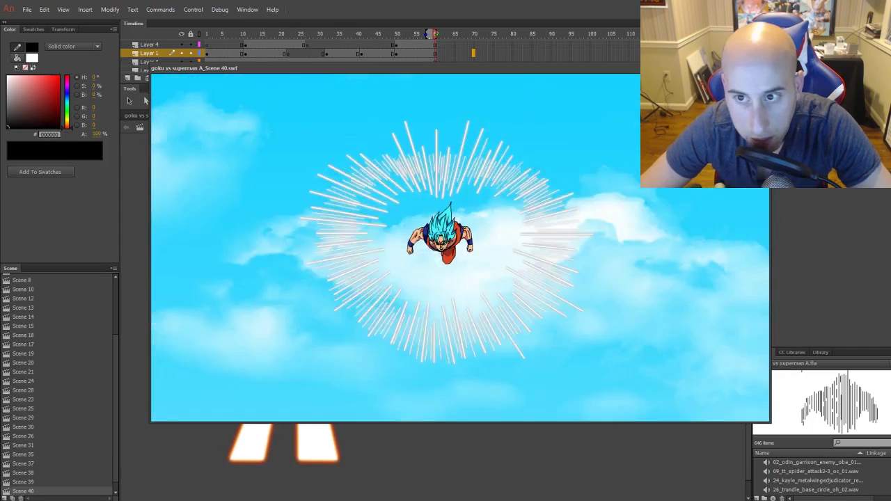
click(762, 68)
Copy the character from frame 7 of Layer 1 and open the small line symbol at frame 12 for editing
click(293, 290)
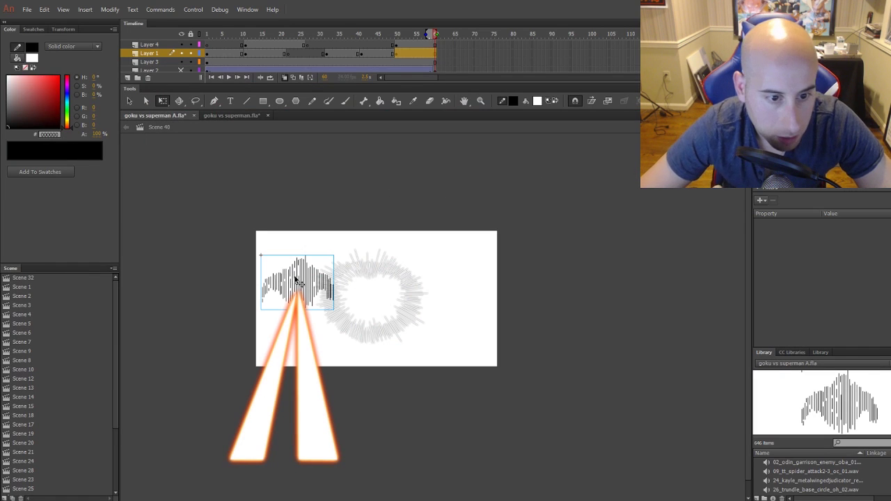
key(ctrl+equal)
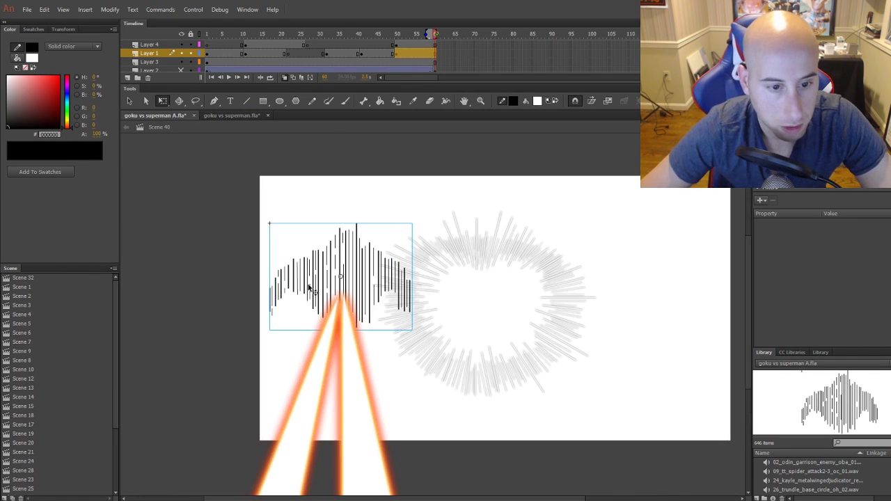
click(260, 54)
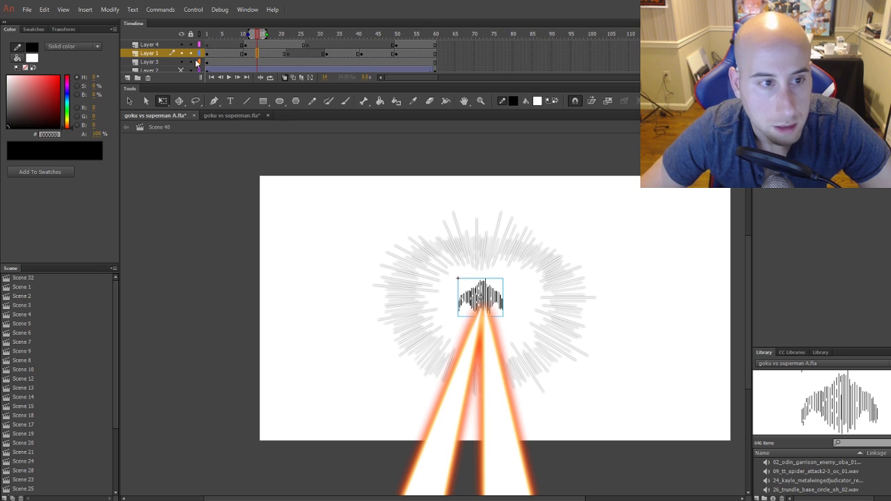
click(229, 51)
key(v)
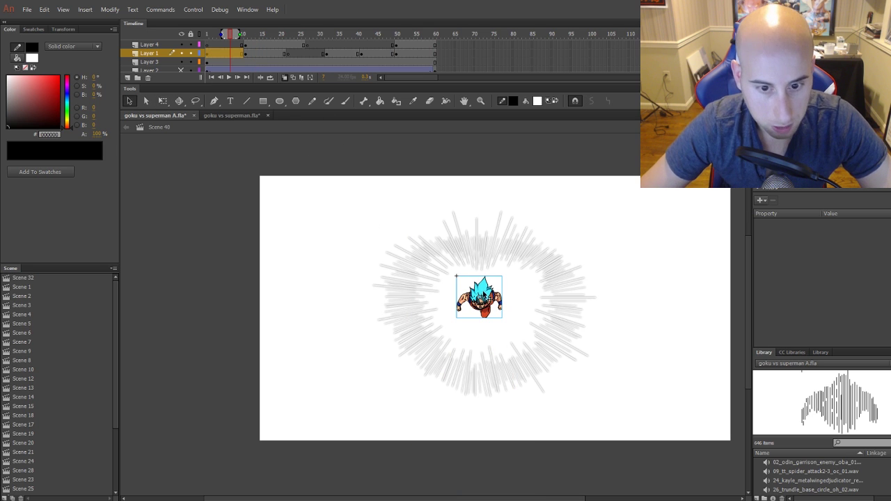
click(250, 60)
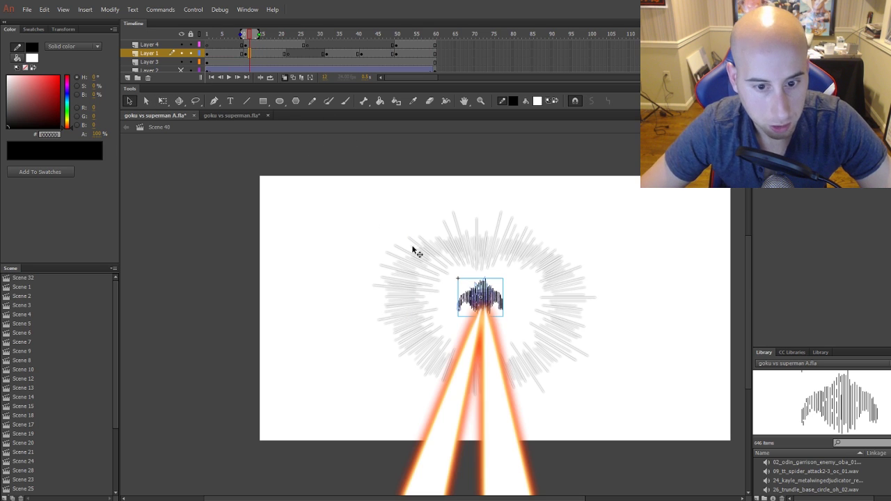
double_click(492, 296)
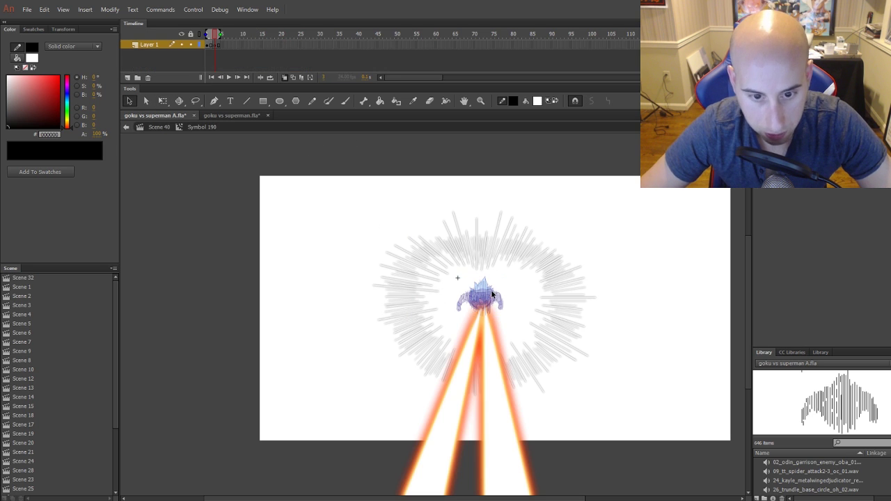
Paste the character on a blank keyframe at frame 2 inside the line symbol and align it over the lines
click(209, 46)
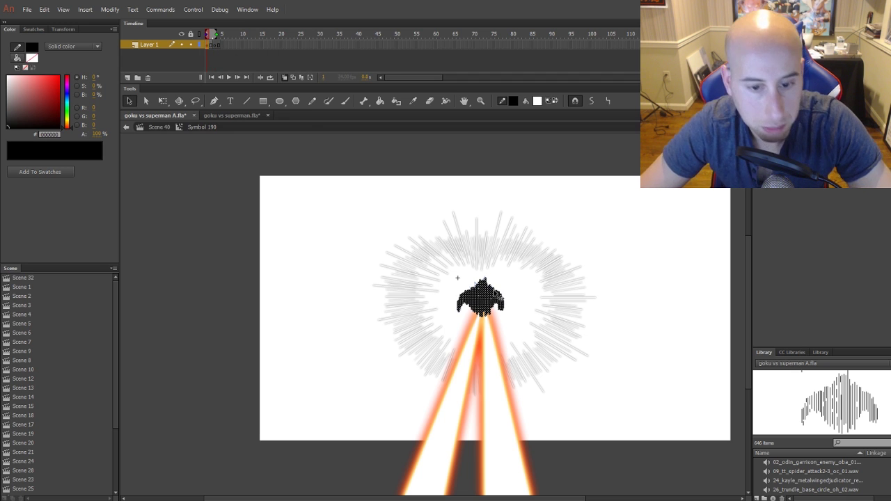
scroll(508, 325, up, 4)
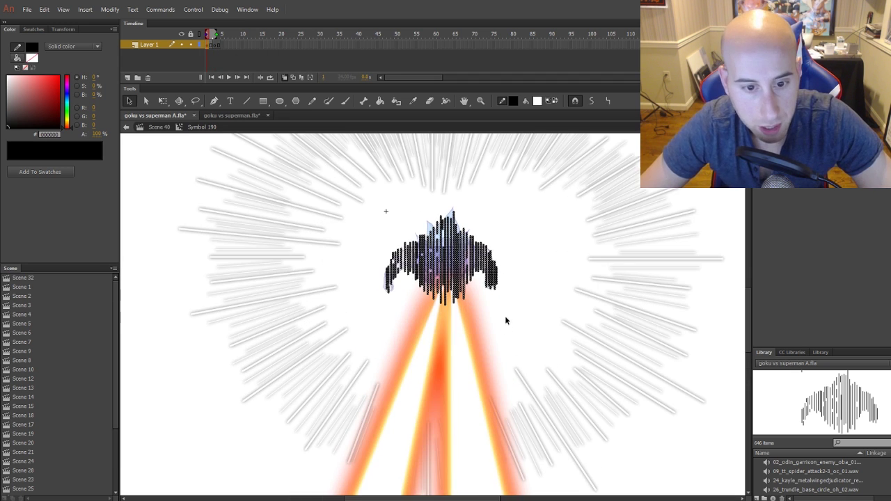
click(219, 46)
click(212, 46)
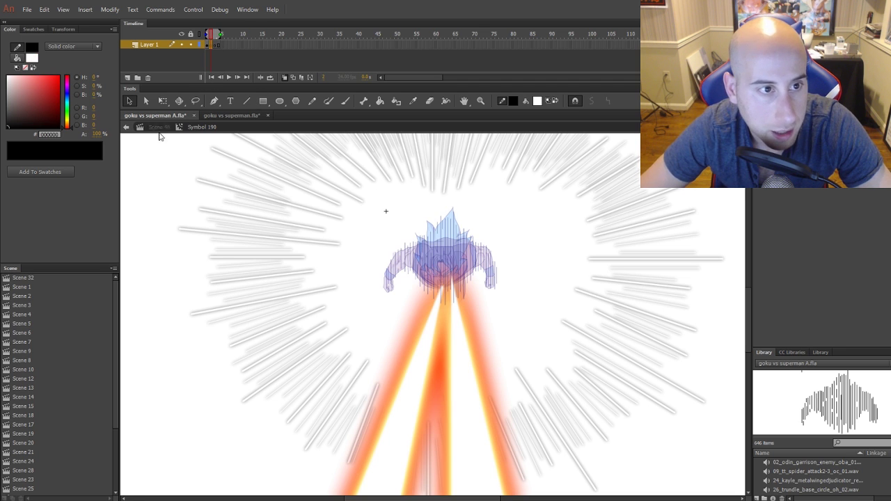
right_click(158, 144)
click(199, 181)
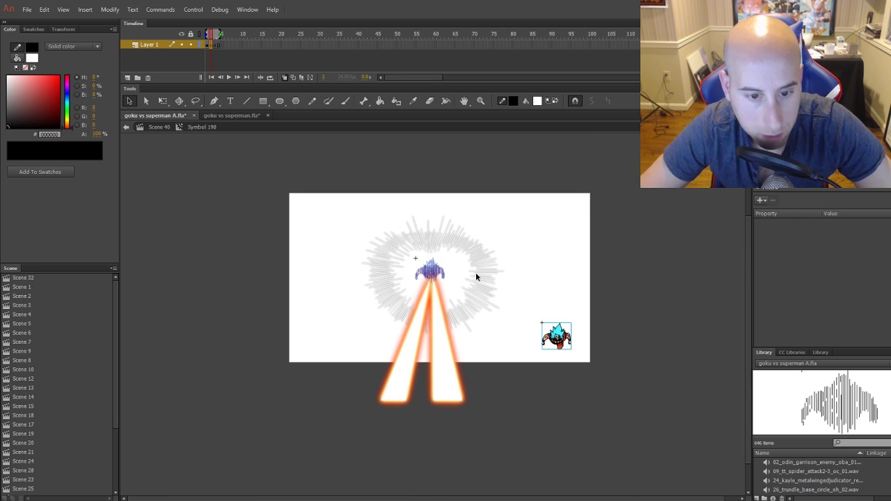
scroll(475, 272, down, 3)
drag(431, 271, 445, 281)
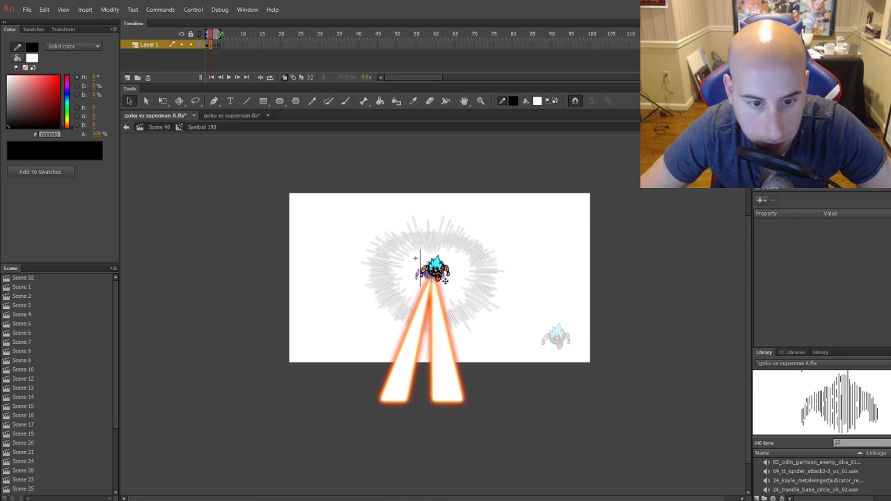
scroll(440, 282, up, 5)
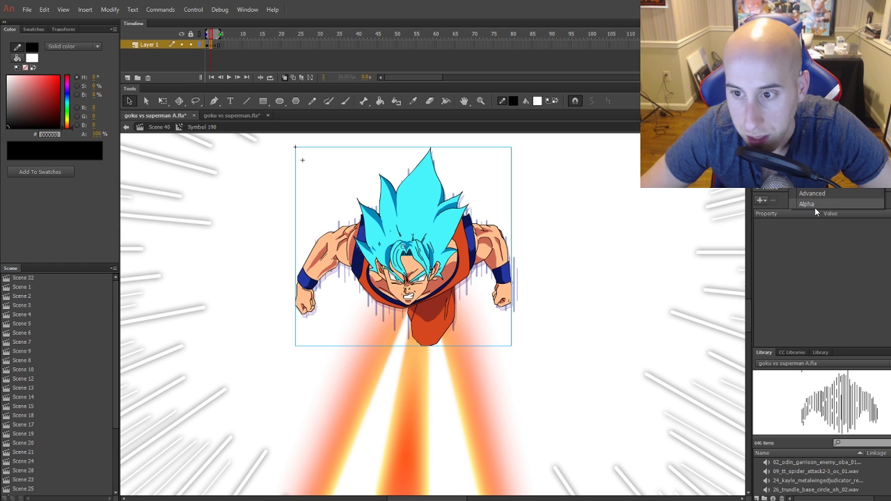
Apply an Alpha color effect to make the character at frame 2 semi-transparent, and turn off onion skinning
click(815, 206)
click(302, 160)
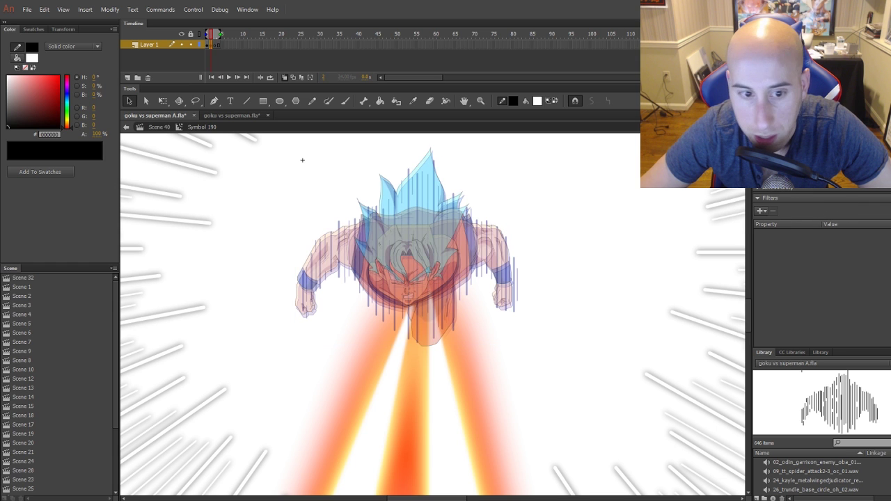
key(ctrl+a)
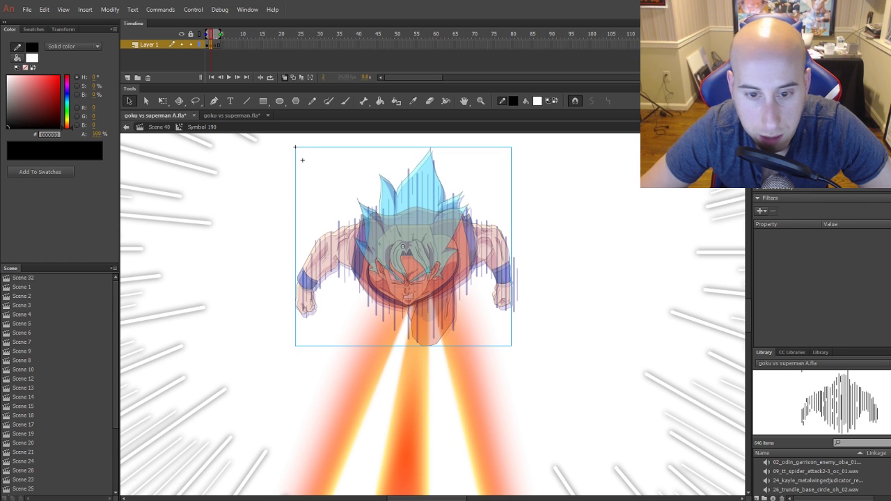
click(285, 77)
key(Return)
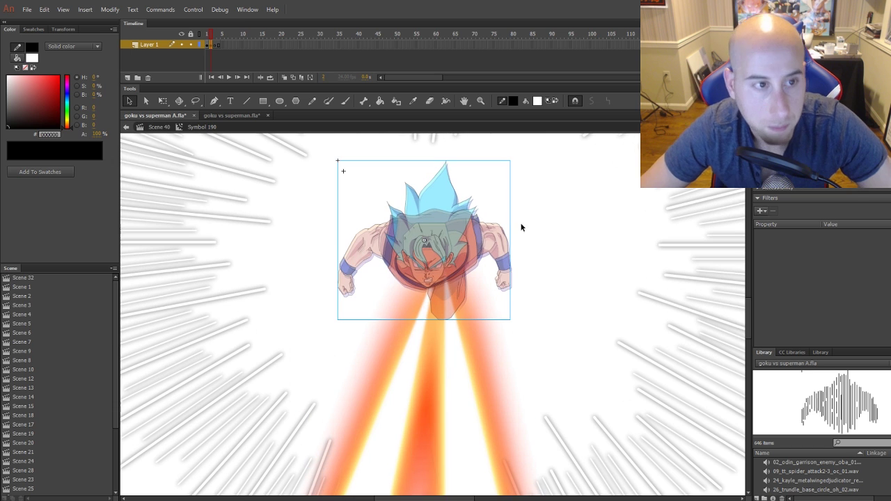
Add a blank keyframe at frame 5, paste the faded character there in place, and adjust its alpha
click(218, 45)
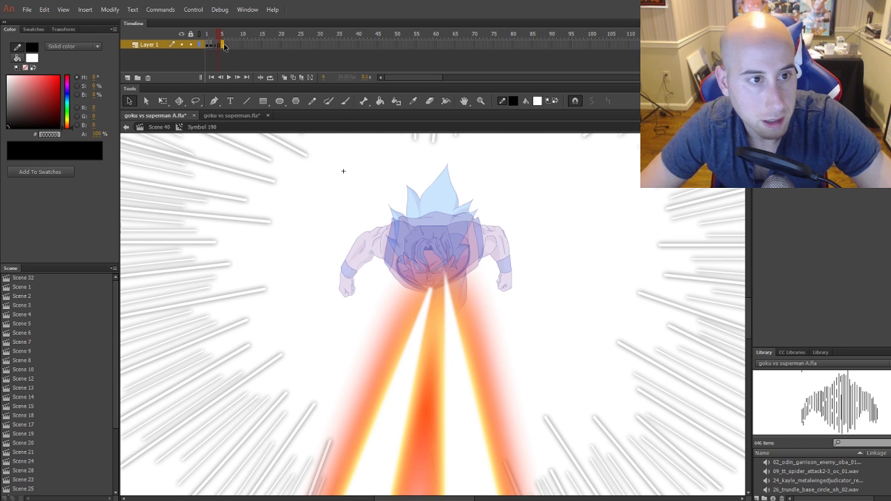
click(223, 45)
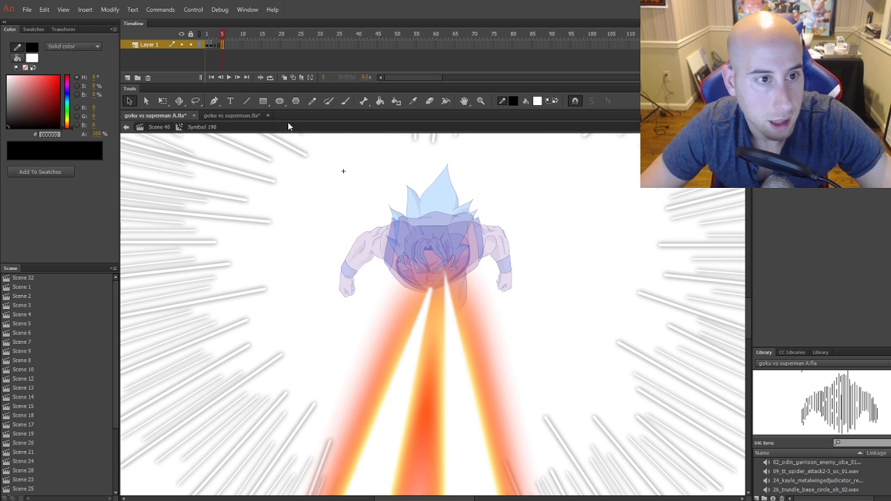
click(208, 45)
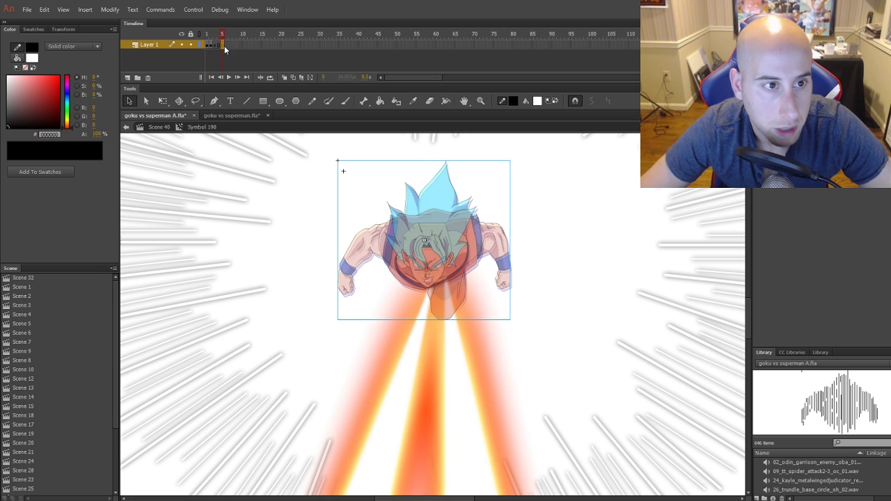
right_click(274, 184)
click(306, 223)
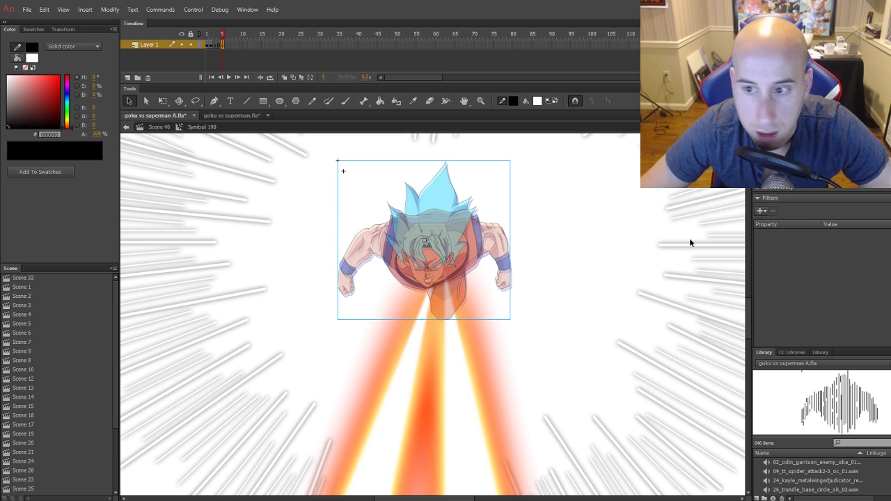
drag(807, 146, 846, 146)
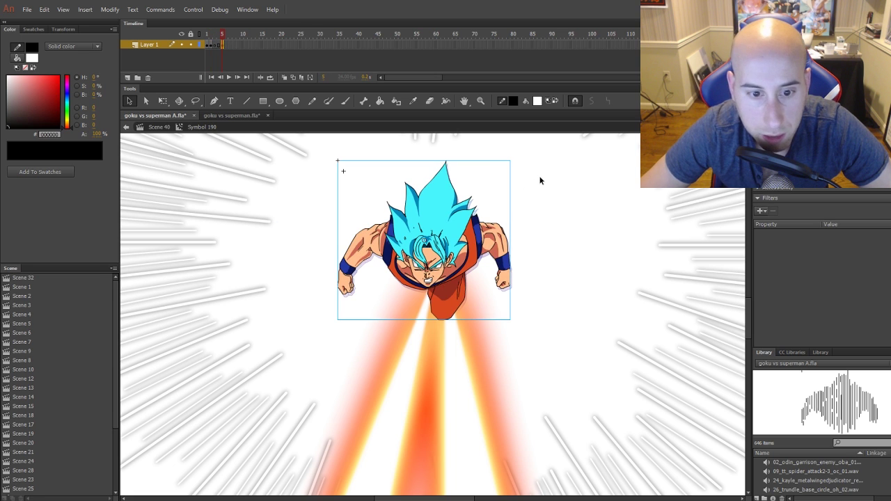
click(343, 171)
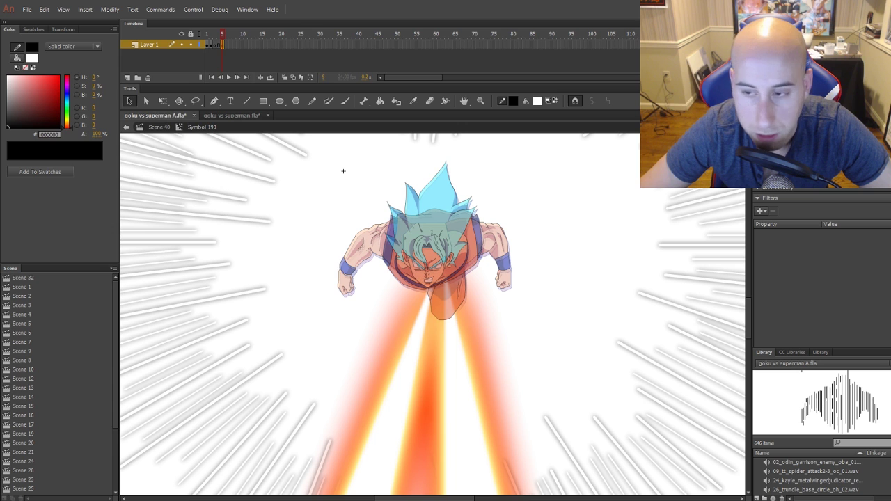
Continue the flicker inside the line symbol, pasting the lines in place at frames 6 and 9 and the faded character at frame 7
key(ctrl+a)
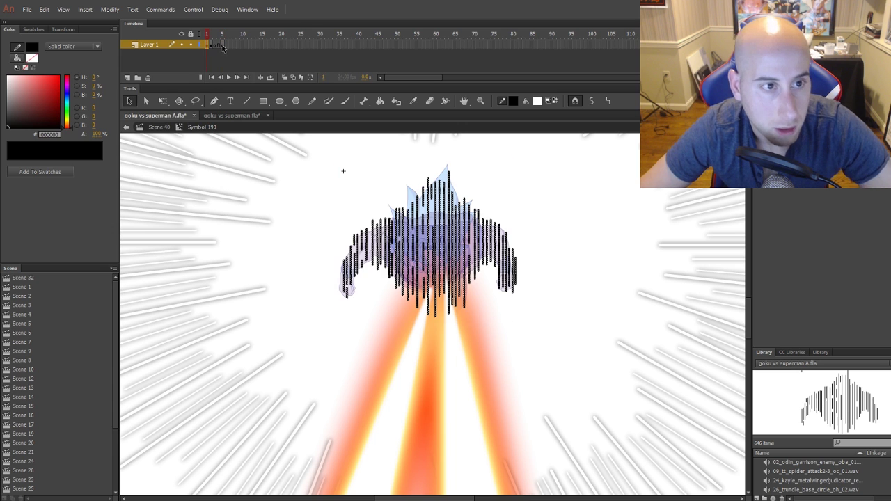
click(226, 45)
right_click(254, 140)
click(309, 174)
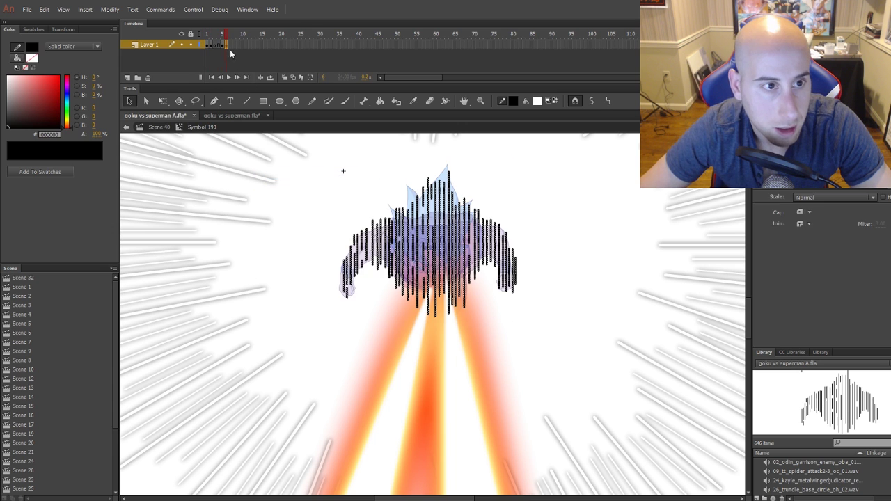
click(230, 44)
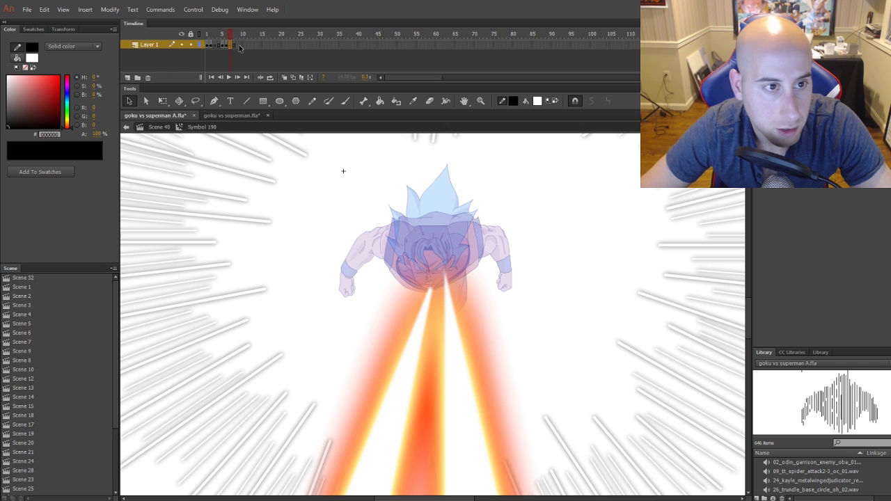
right_click(248, 207)
click(289, 243)
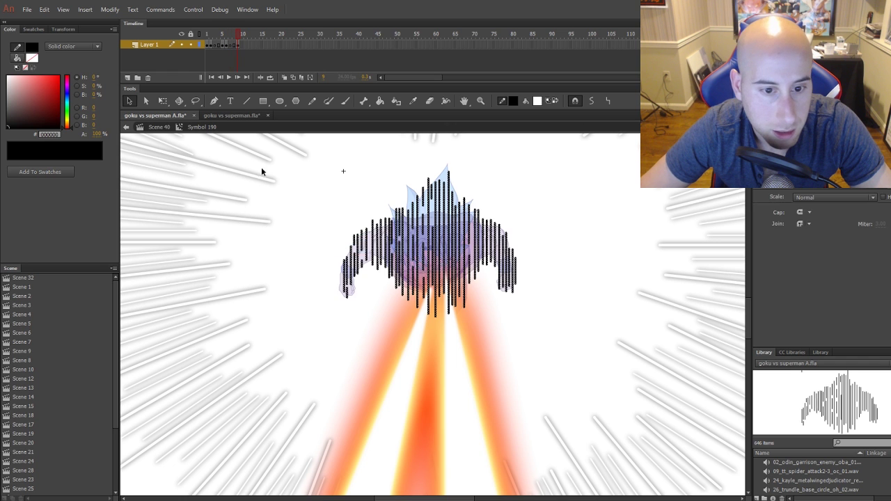
Return to Scene 40 and test the scene to preview the flickering vanish effect
click(159, 127)
click(193, 9)
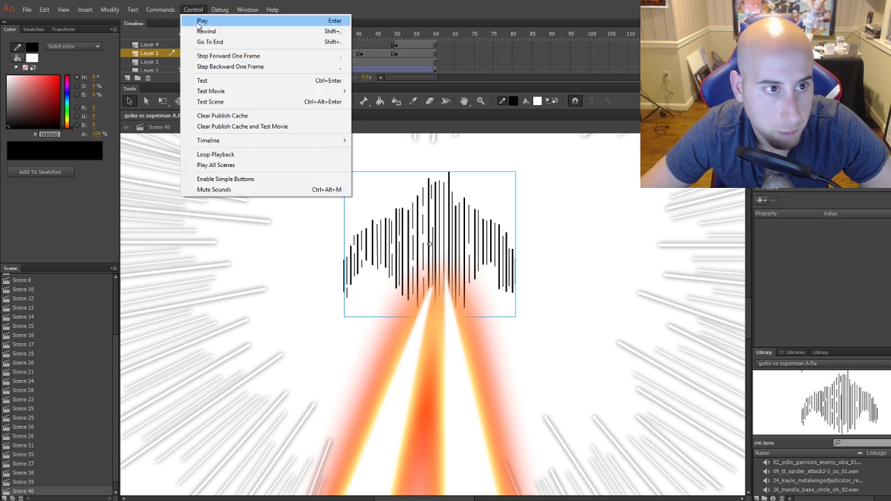
click(217, 102)
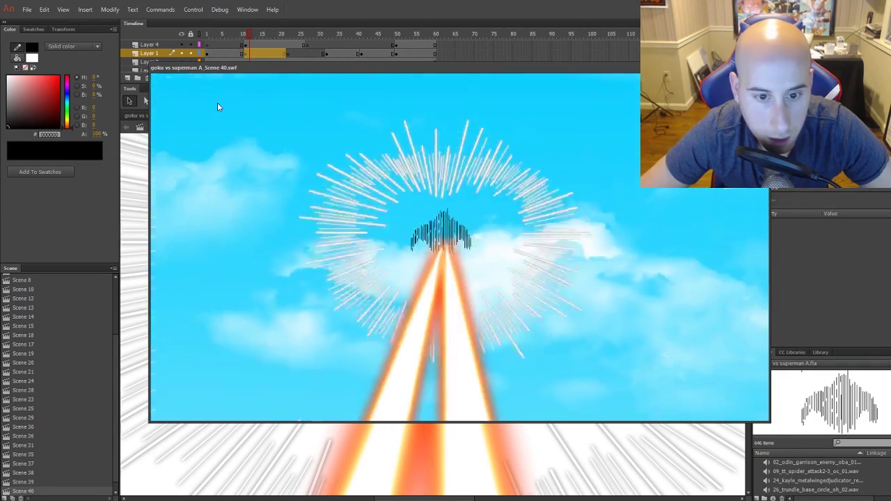
click(760, 68)
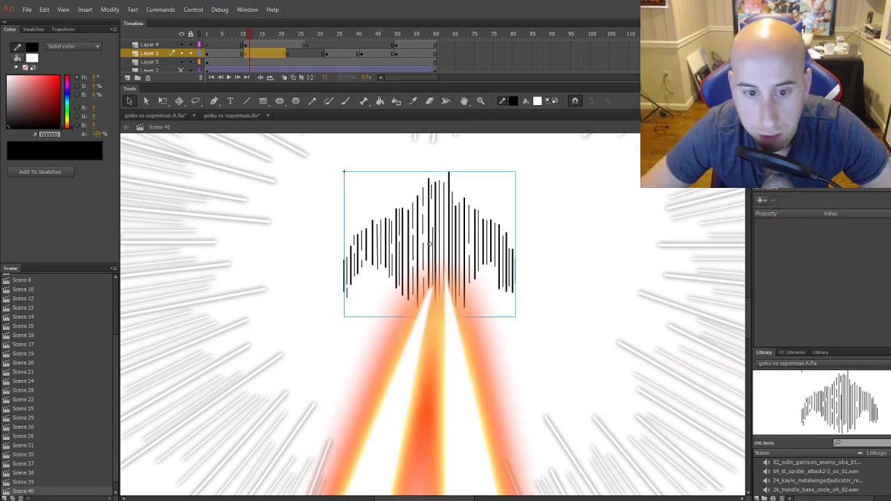
Add a Blur filter to the small line symbol at frame 12, with High quality and 2 px blur
key(shift+c)
key(v)
click(492, 237)
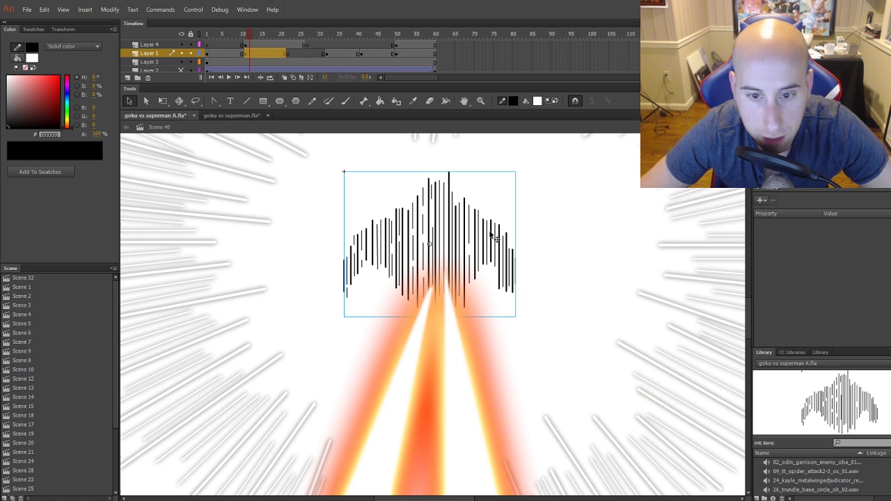
click(762, 201)
click(788, 224)
click(857, 250)
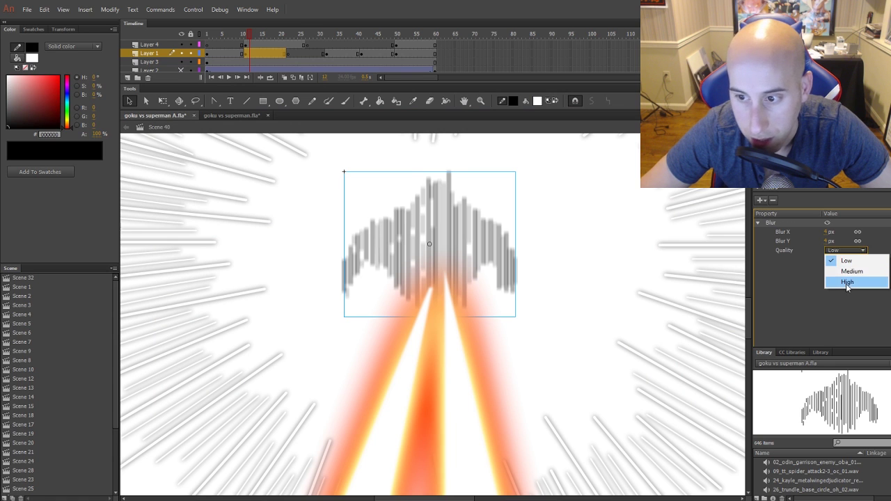
click(847, 282)
click(829, 232)
text(2)
key(Return)
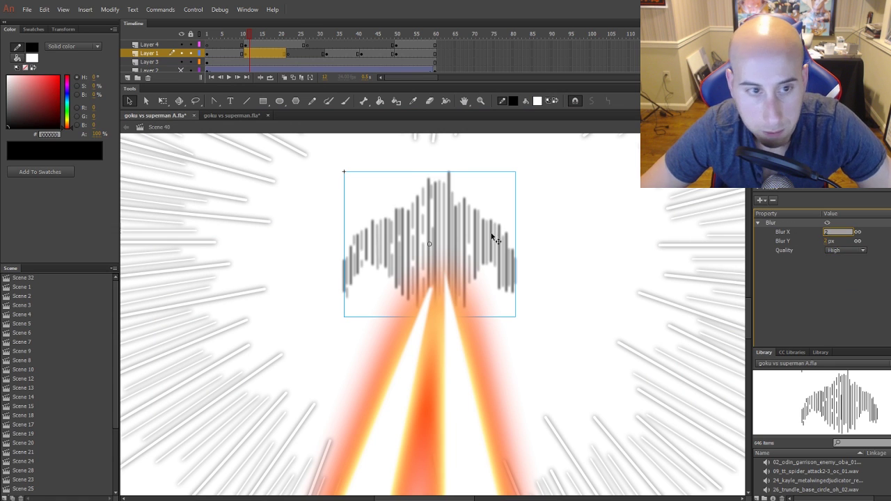
Add a High-quality Blur filter to the line symbol at frame 39 of Layer 1
click(357, 53)
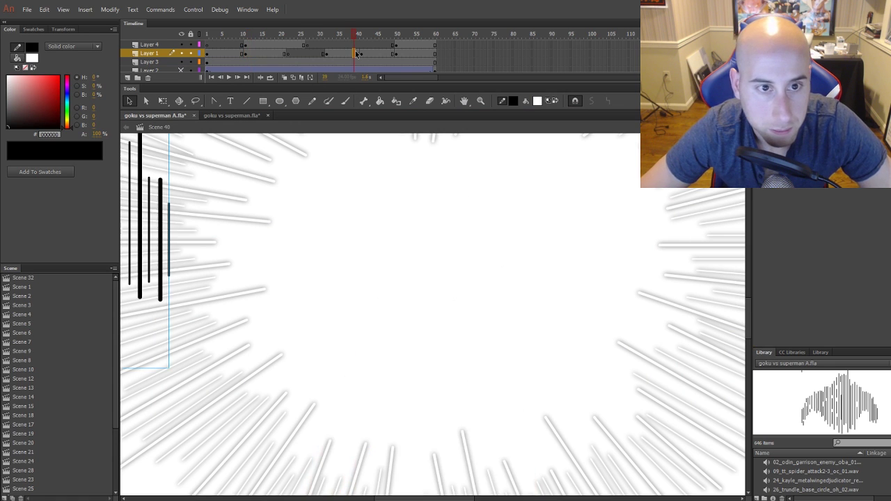
click(157, 218)
click(761, 200)
click(775, 222)
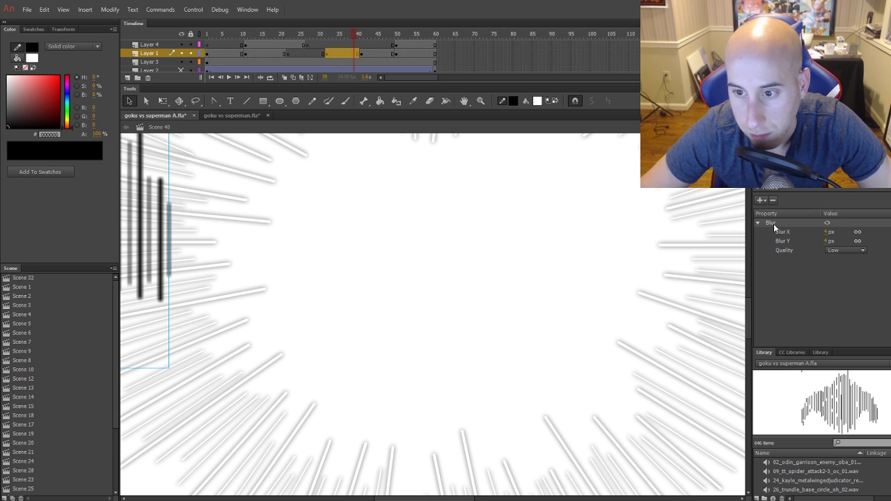
click(846, 250)
click(849, 282)
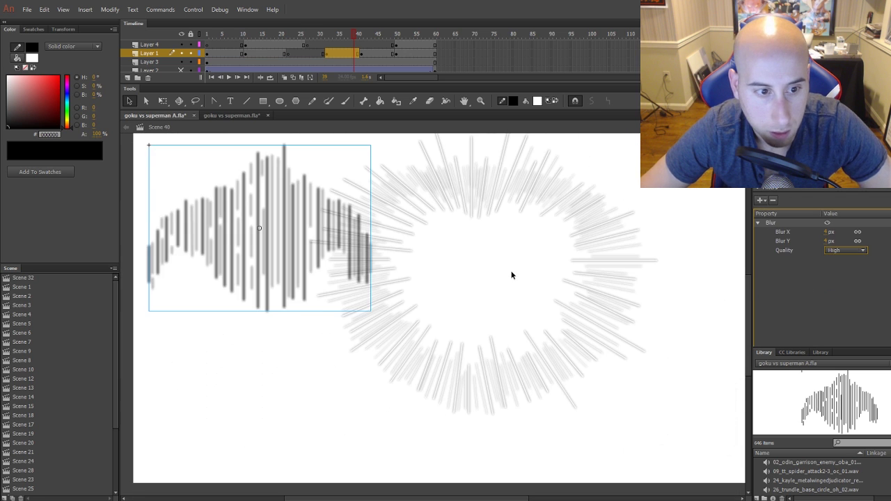
Add a Blur filter to the large line symbol at frame 54, with High quality and 3 px blur
click(412, 54)
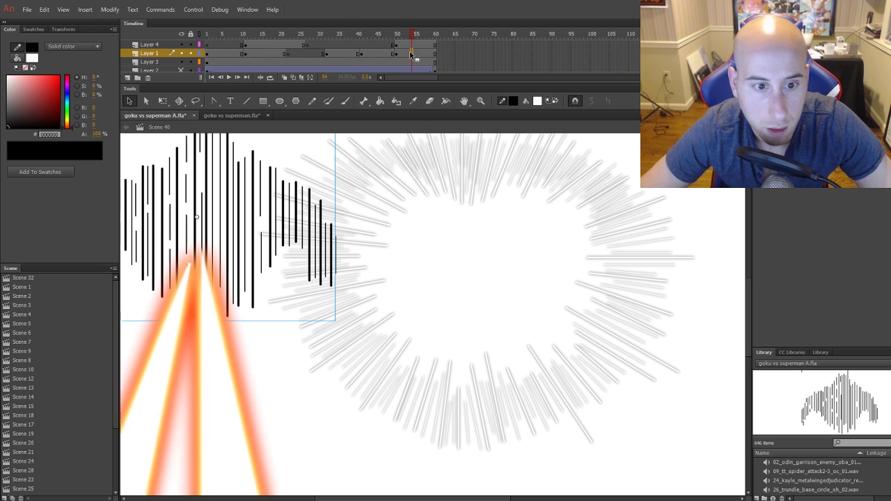
click(324, 220)
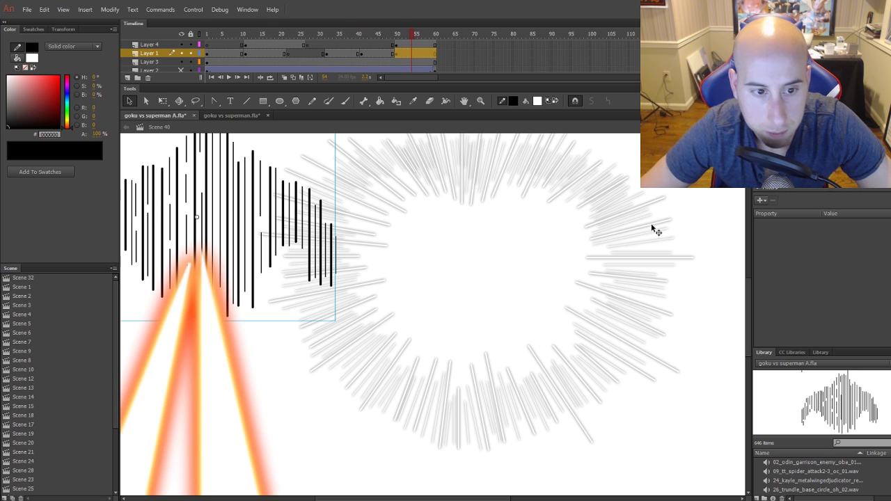
click(764, 200)
click(782, 222)
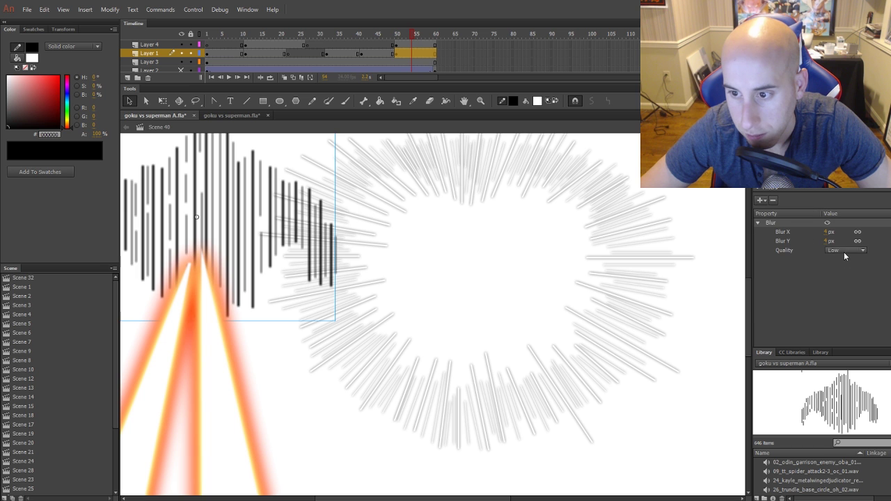
click(844, 251)
click(792, 281)
click(828, 232)
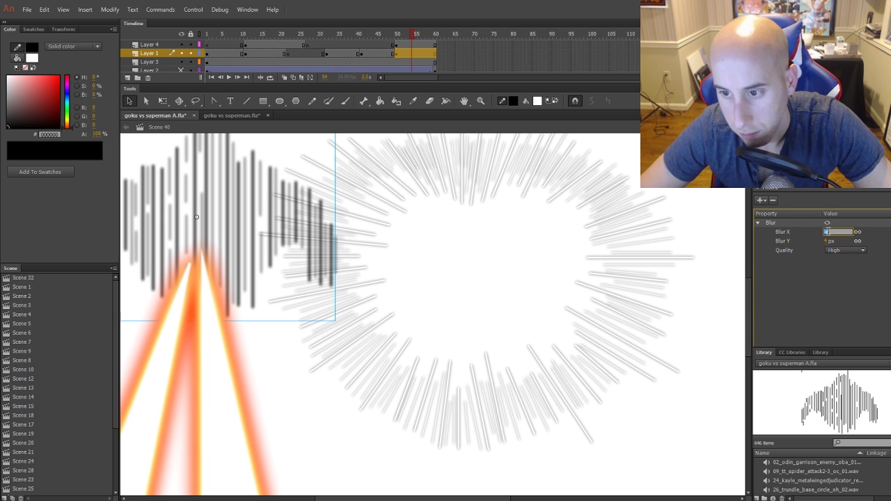
click(717, 282)
Test Scene 40 again to review the blurred lines, and close the preview
click(193, 9)
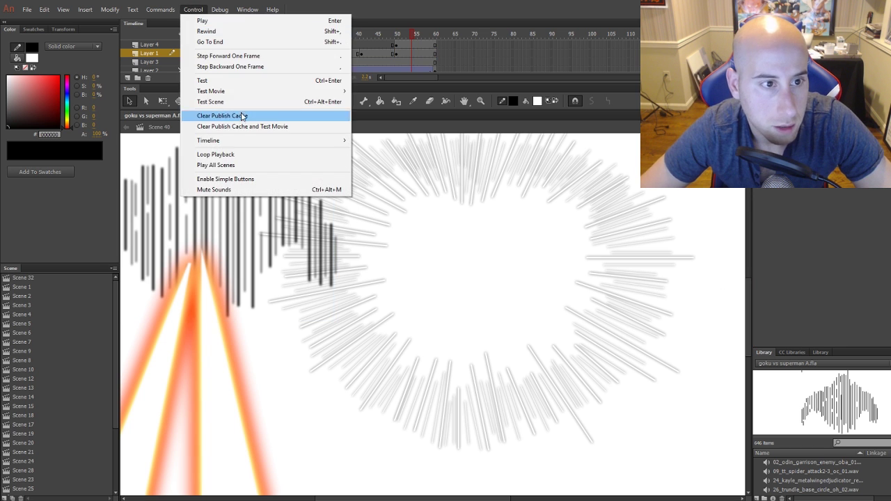
click(237, 102)
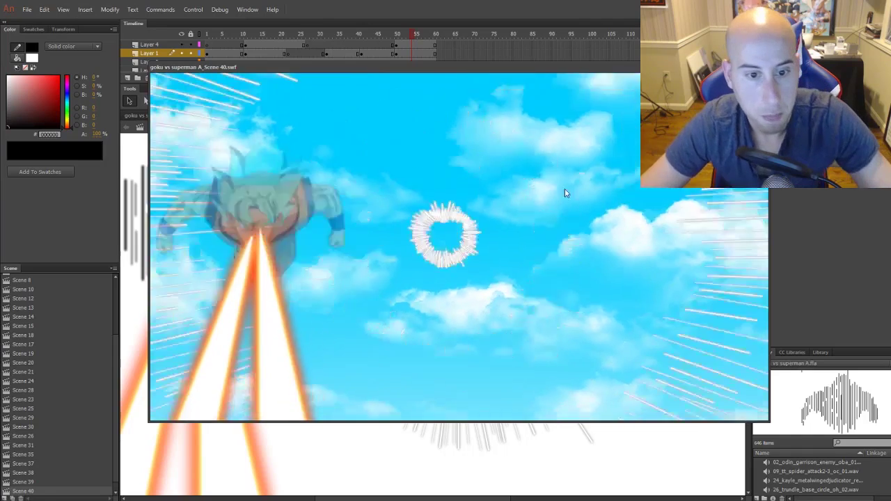
key(ctrl+w)
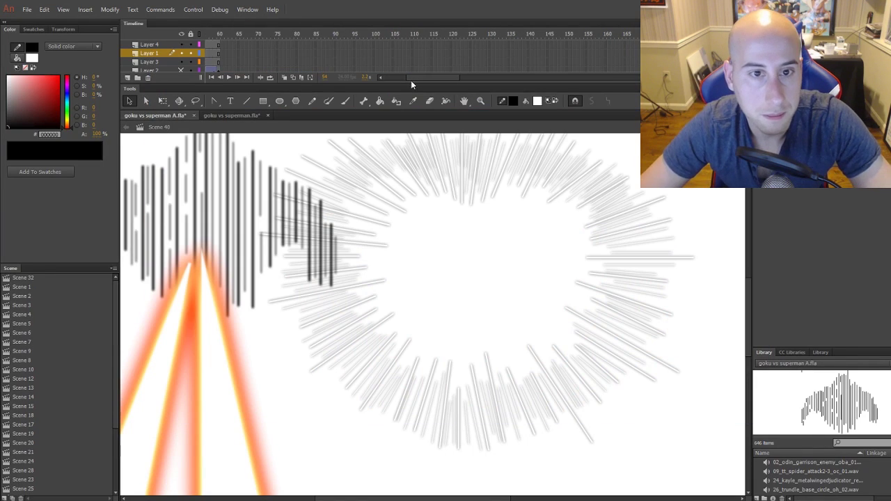
Insert frames into the tweened span on Layer 2 to extend it to frame 91
drag(419, 78, 393, 78)
click(411, 65)
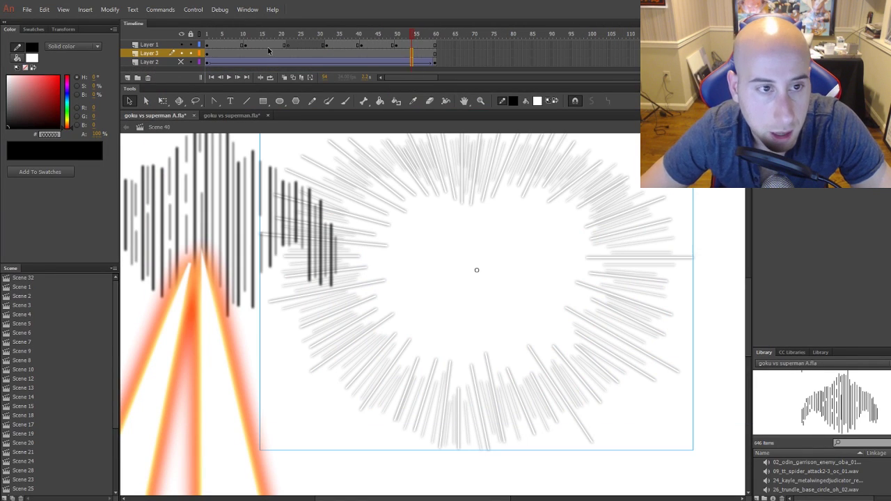
click(400, 62)
key(F5)
key(F5)
key(F5)
key(F5)
key(F5)
key(F5)
key(F5)
key(F5)
key(F5)
key(F5)
key(F5)
key(F5)
key(F5)
key(F5)
key(F5)
key(F5)
key(F5)
key(F5)
key(F5)
key(F5)
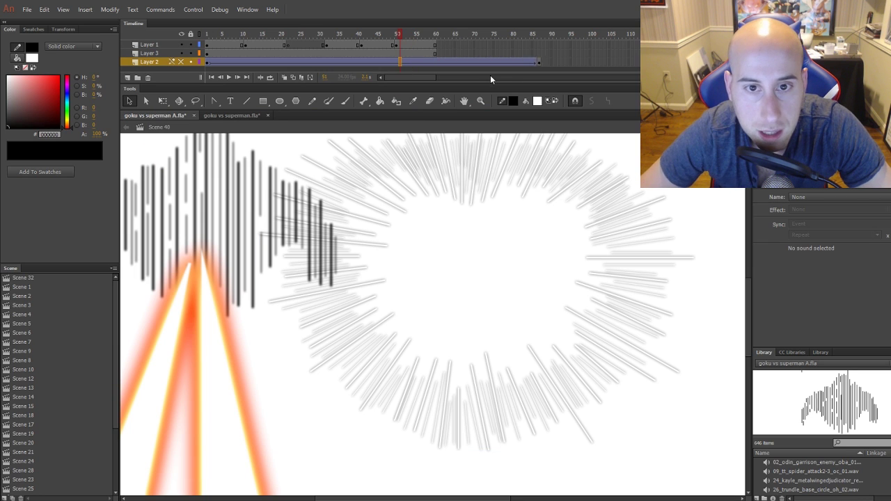
Extend the beams on Layer 4 to frame 66 and the blurred lines on Layer 1 to frame 67
scroll(491, 70, up, 1)
click(421, 53)
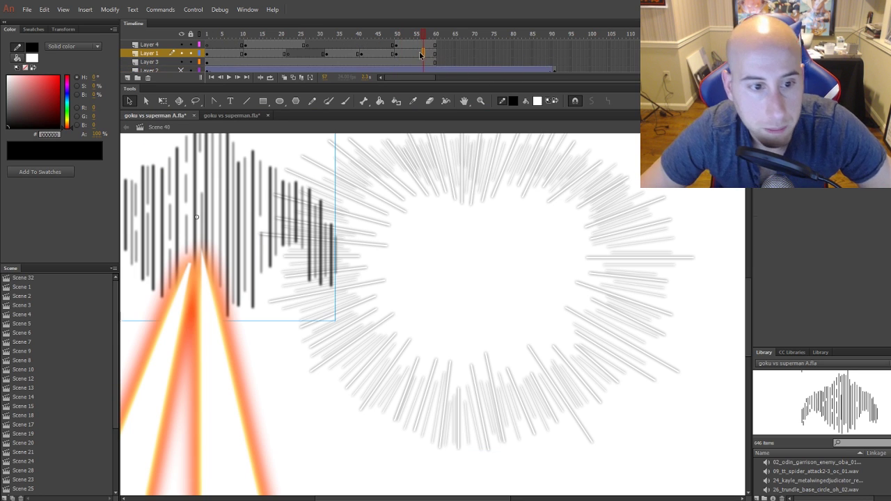
click(444, 52)
drag(444, 53, 458, 56)
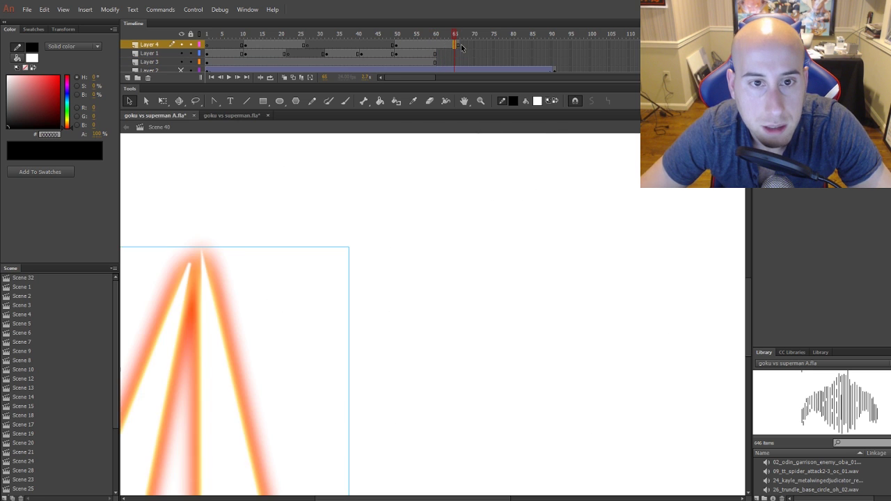
click(462, 53)
key(comma)
key(comma)
key(comma)
key(comma)
key(comma)
key(comma)
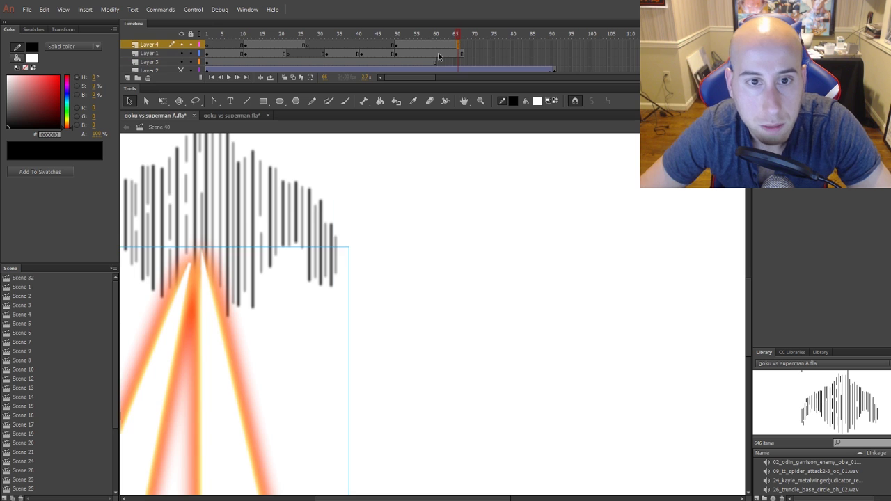
Leave Layer 1 empty from frame 61 to frame 67, and end the visible beams on Layer 4 by frame 66
click(463, 54)
click(470, 45)
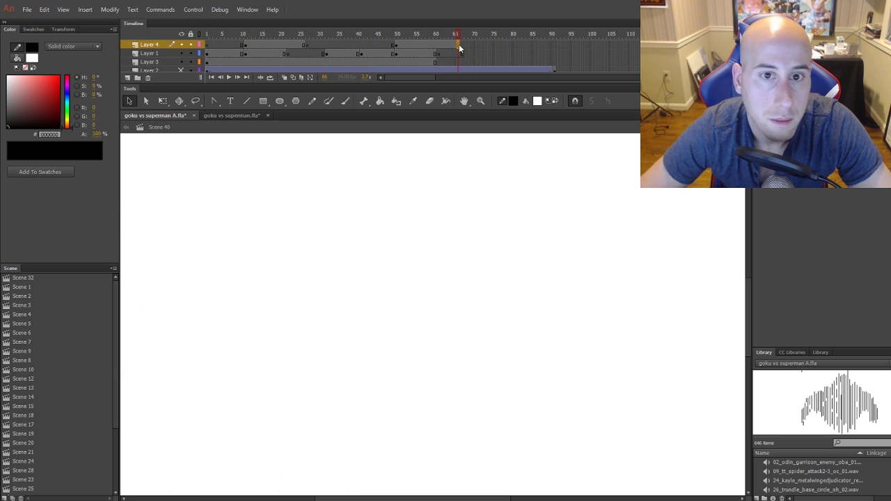
click(460, 54)
Paste the blurred lines at frame 68 of Layer 1, center and enlarge them to about three quarters of the stage width, and hold them to frame 77
click(468, 52)
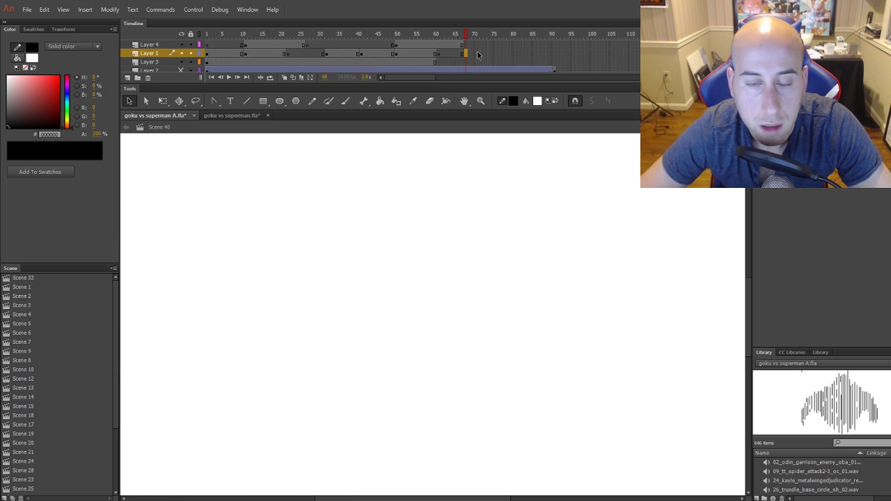
right_click(446, 174)
click(504, 211)
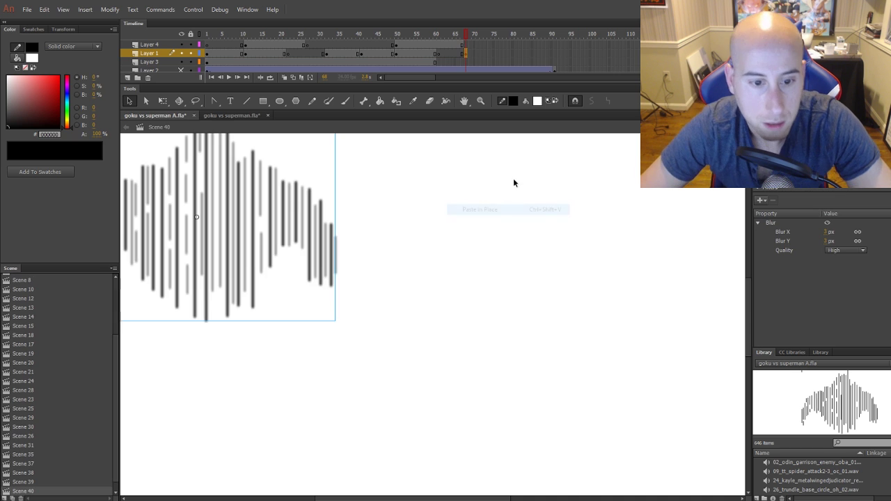
key(ctrl+minus)
drag(415, 261, 545, 288)
key(q)
drag(549, 229, 636, 182)
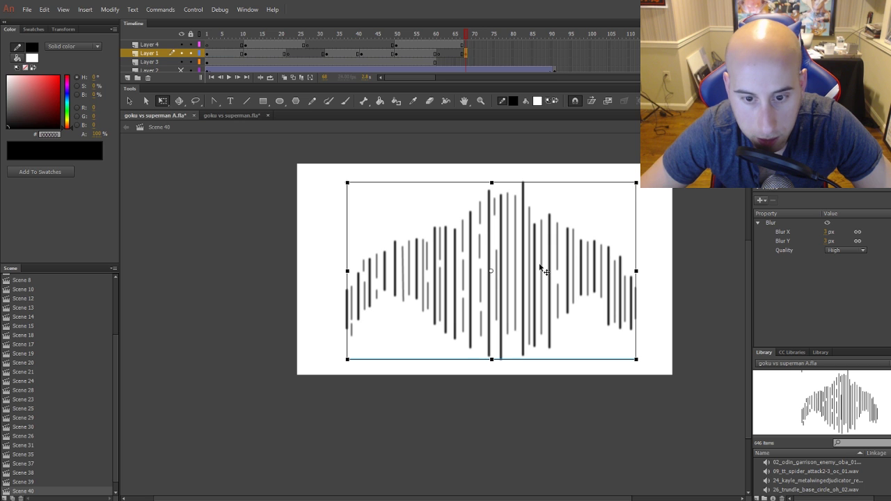
drag(536, 264, 532, 262)
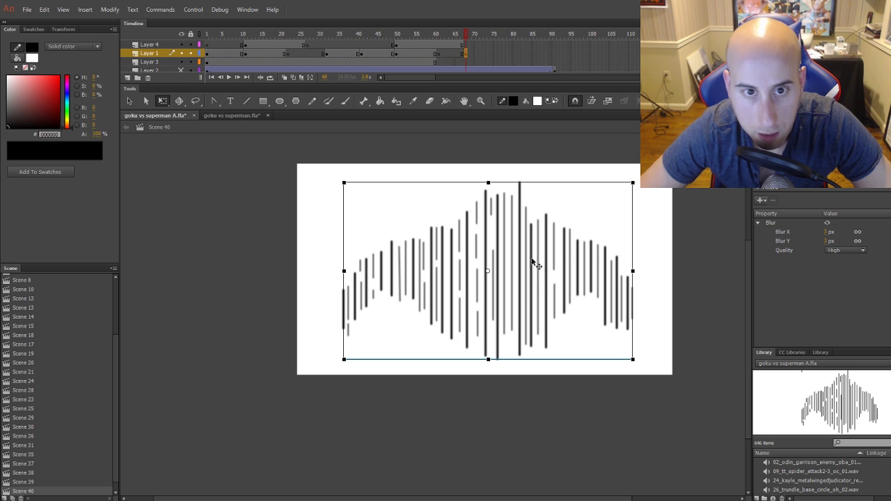
click(500, 53)
key(F6)
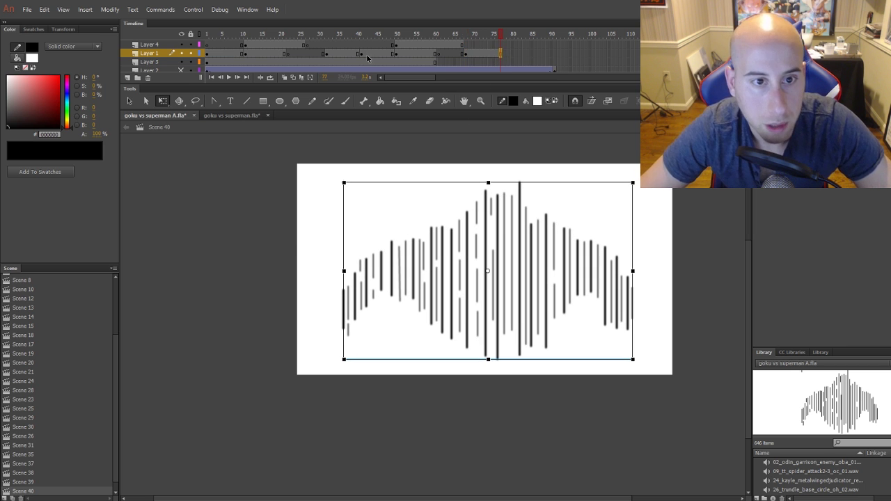
Copy the character from around frame 48 into a blank keyframe at frame 78 of Layer 1, enlarging and centering it to match the lines
click(389, 54)
click(503, 54)
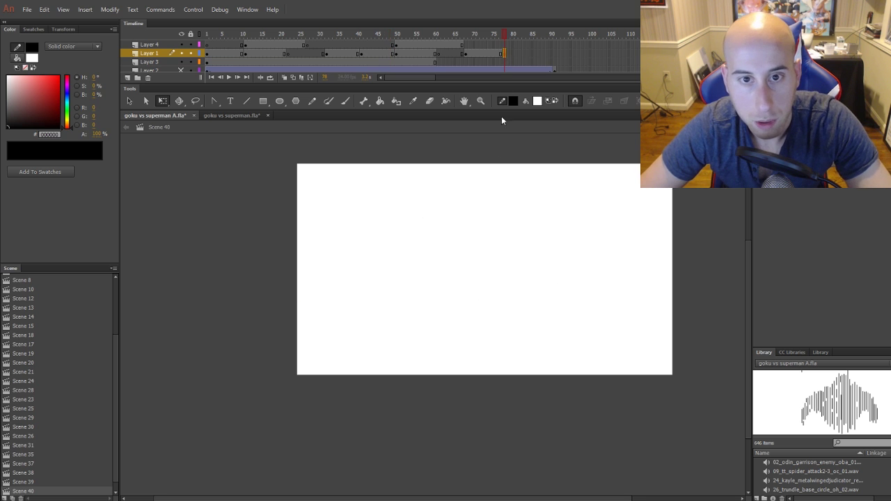
right_click(499, 169)
click(522, 204)
drag(403, 259, 519, 293)
drag(543, 225, 621, 168)
drag(526, 249, 524, 241)
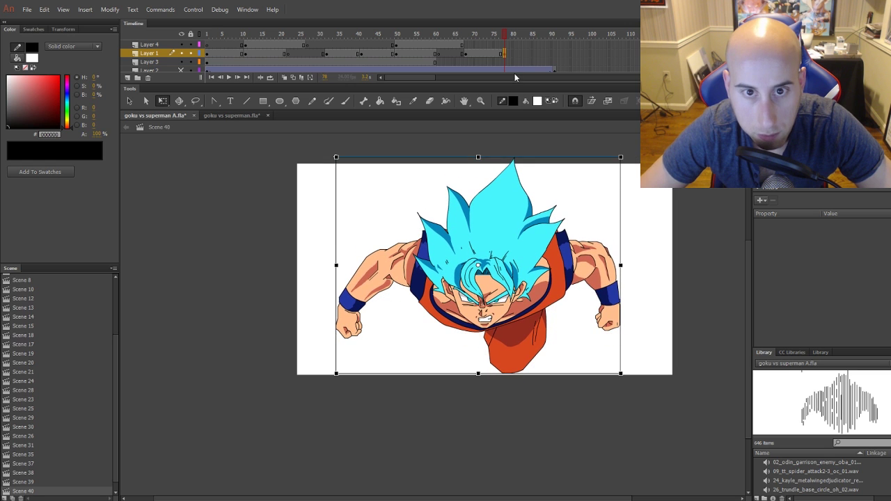
Compare the lines and character at frames 77 and 78, and extend the character on Layer 1 to frame 91
click(501, 54)
click(506, 54)
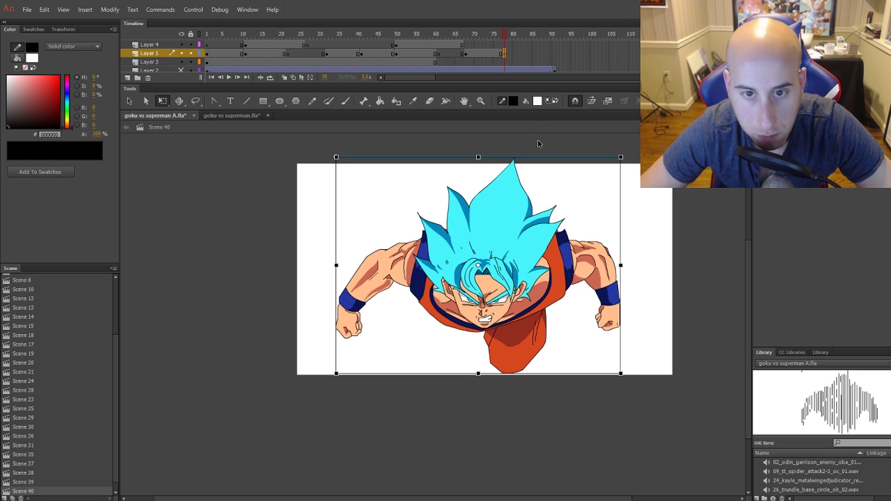
click(556, 54)
key(F5)
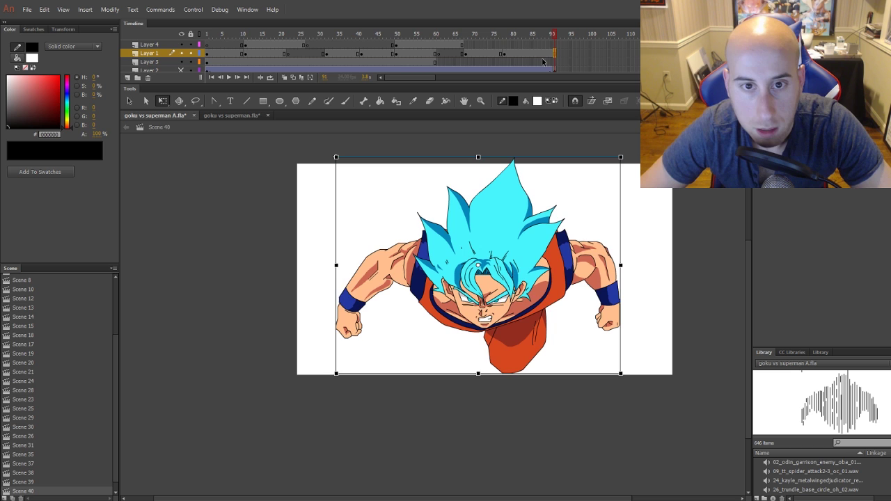
Review the dodges across the timeline and extend the radial speed lines on Layer 3 to frame 91
click(436, 45)
click(341, 45)
click(305, 53)
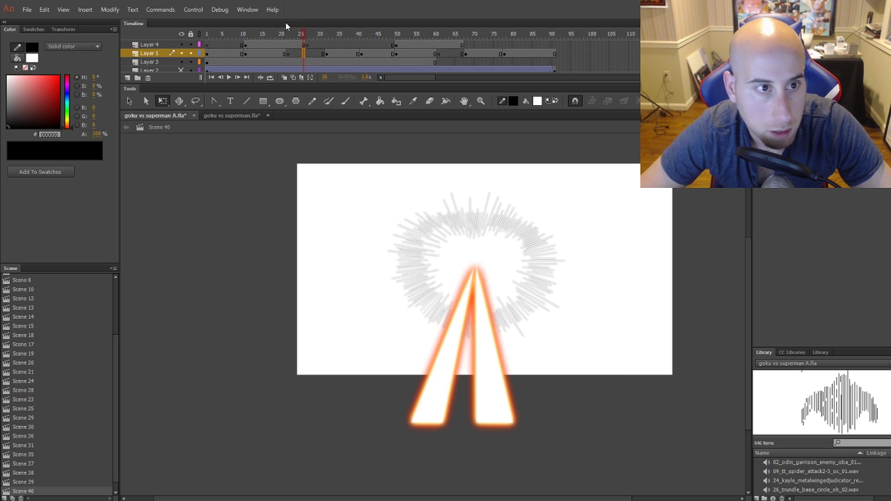
click(200, 10)
click(468, 61)
click(416, 61)
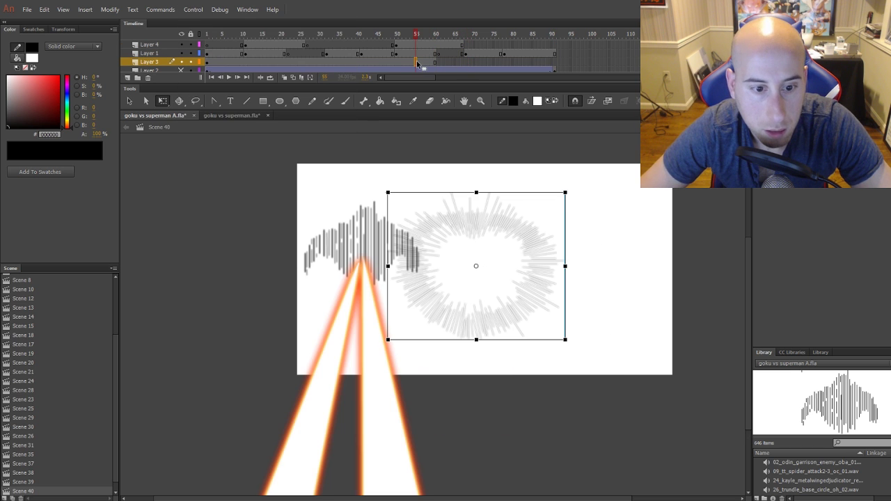
click(555, 62)
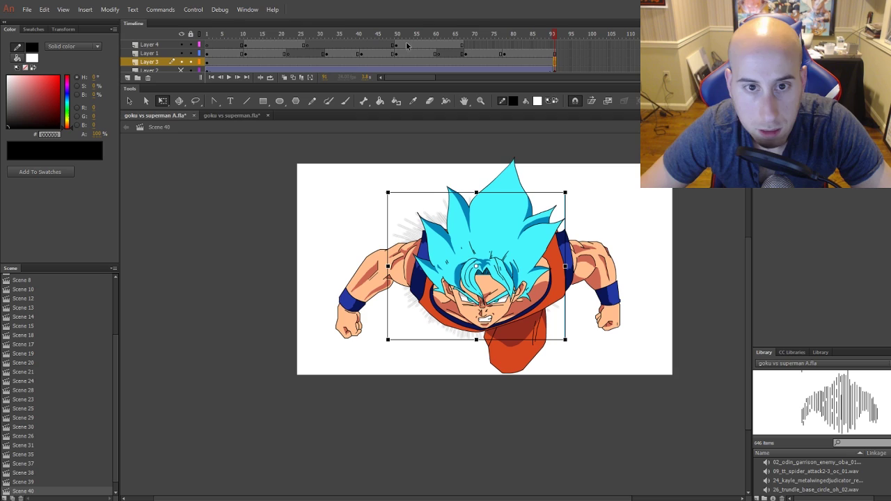
Test Scene 40 to check the timing of the beams and the character's dodges
click(194, 10)
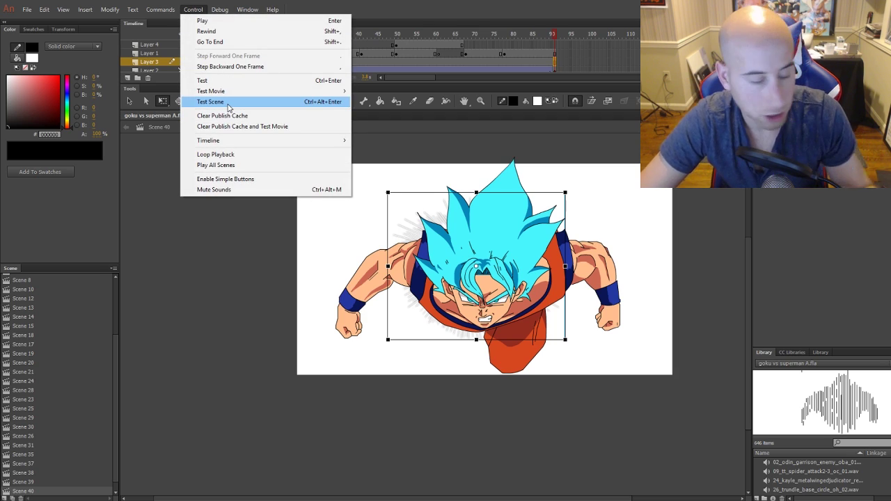
click(211, 101)
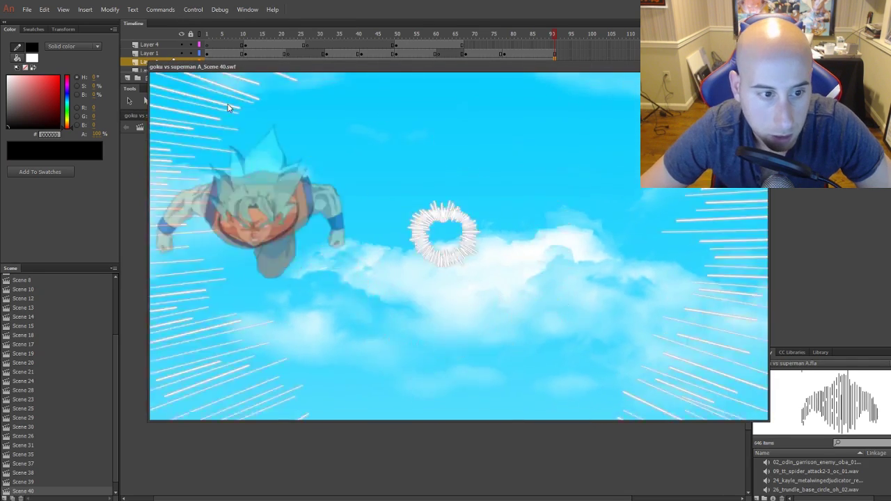
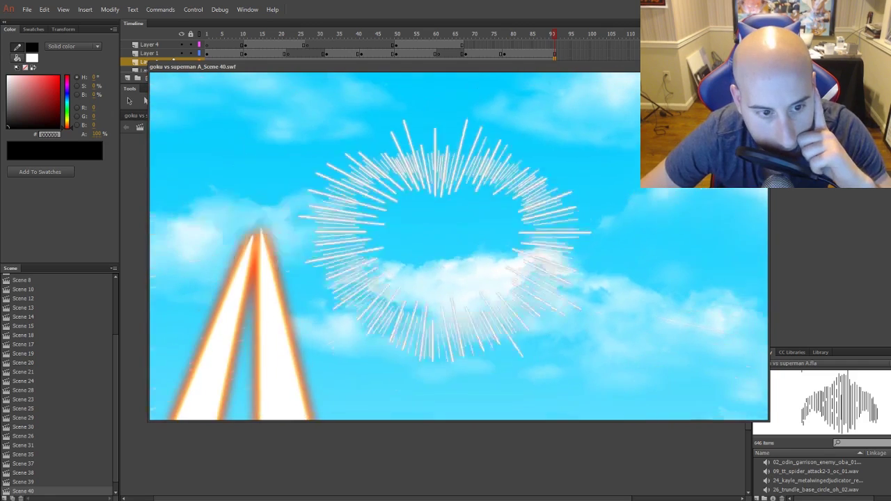
key(ctrl+w)
Remove frames 27 to 31 from all layers to shorten the pause after the first beams
click(317, 50)
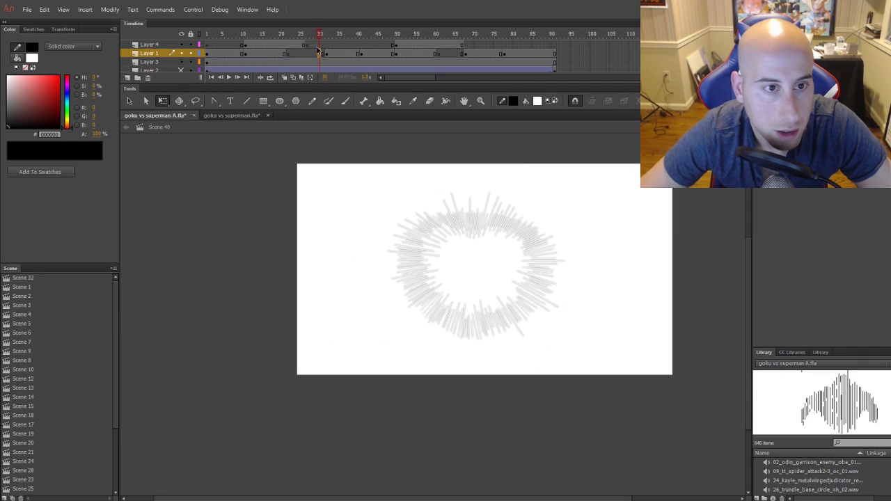
click(312, 50)
drag(307, 54, 322, 53)
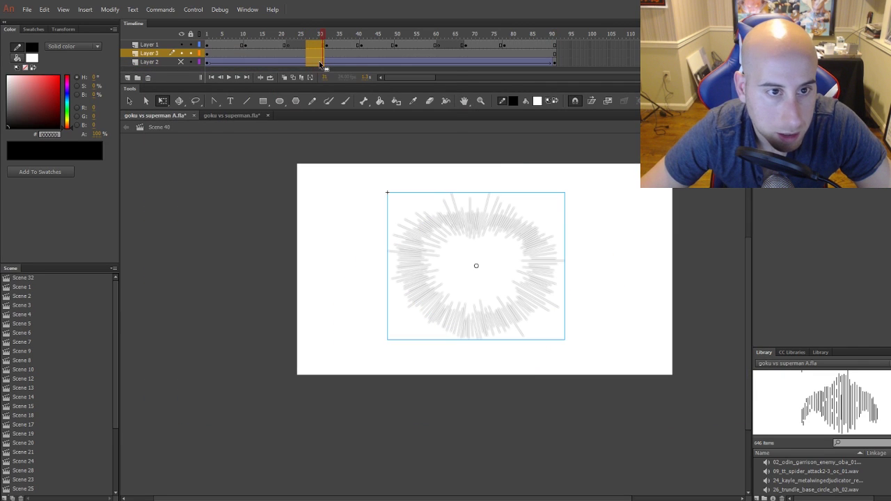
right_click(324, 58)
click(368, 123)
key(Return)
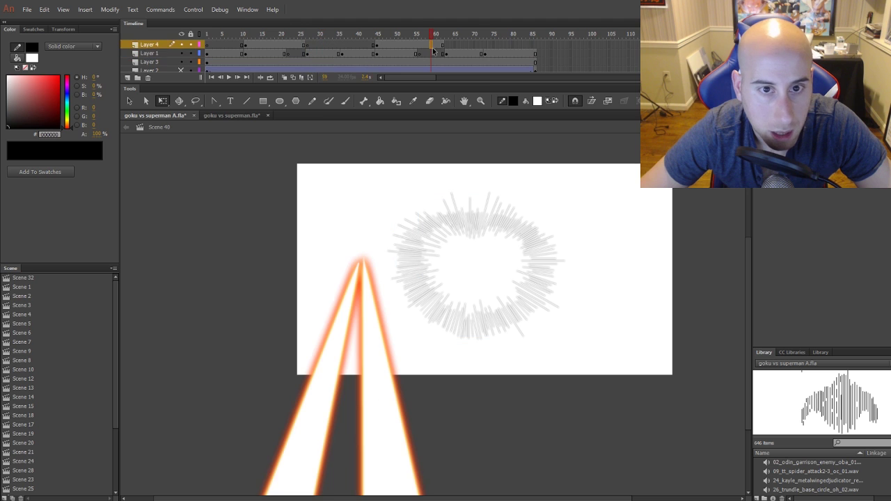
Insert keyframes at frames 10 and 44 of Layer 4, just before each set of beams appears
drag(255, 46, 244, 45)
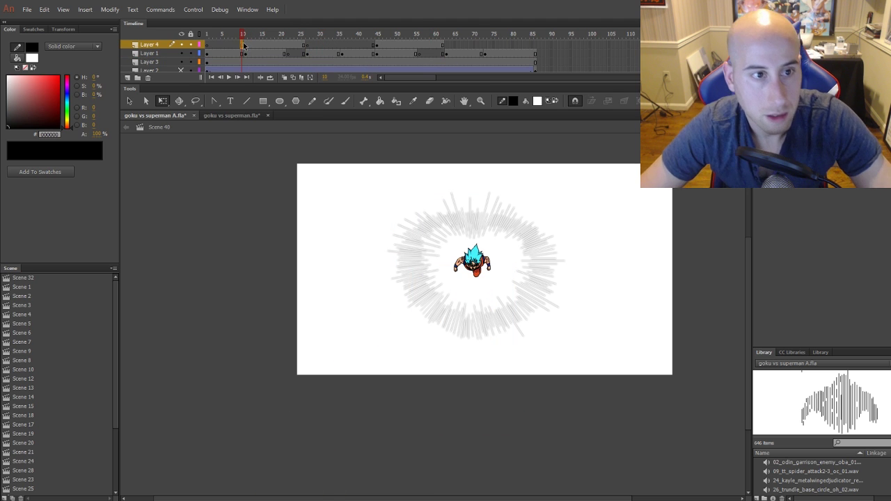
click(375, 45)
click(384, 46)
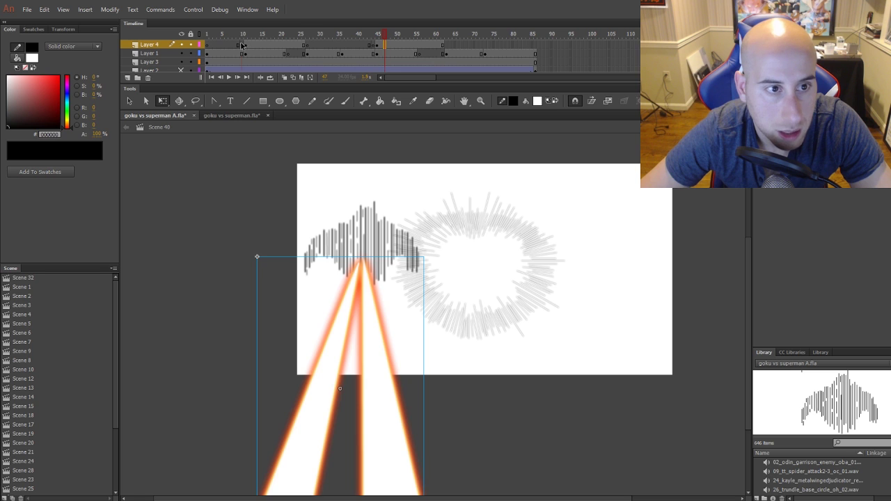
Add a new layer above Layer 4 and insert blank keyframes at frames 10 and 27 on it
click(242, 45)
click(127, 78)
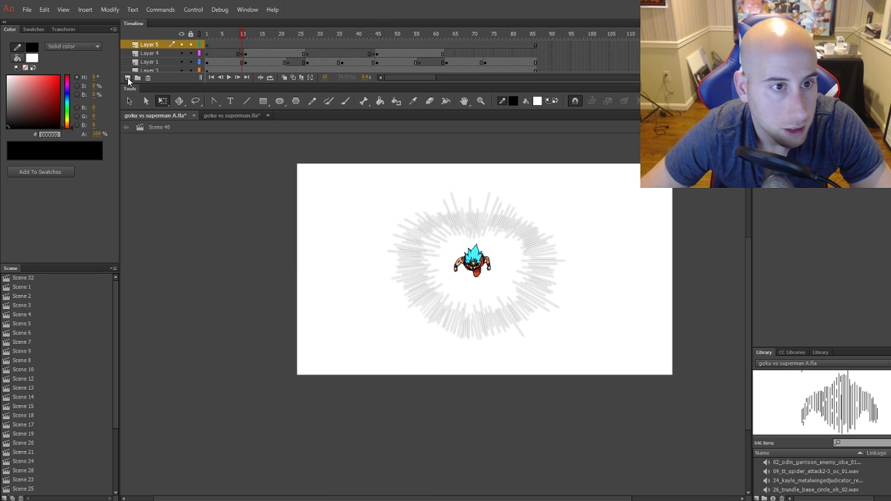
click(266, 100)
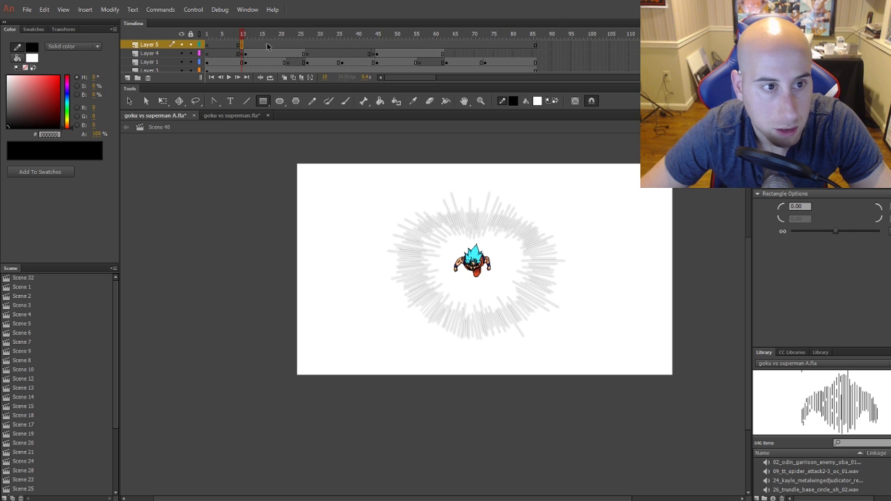
click(309, 46)
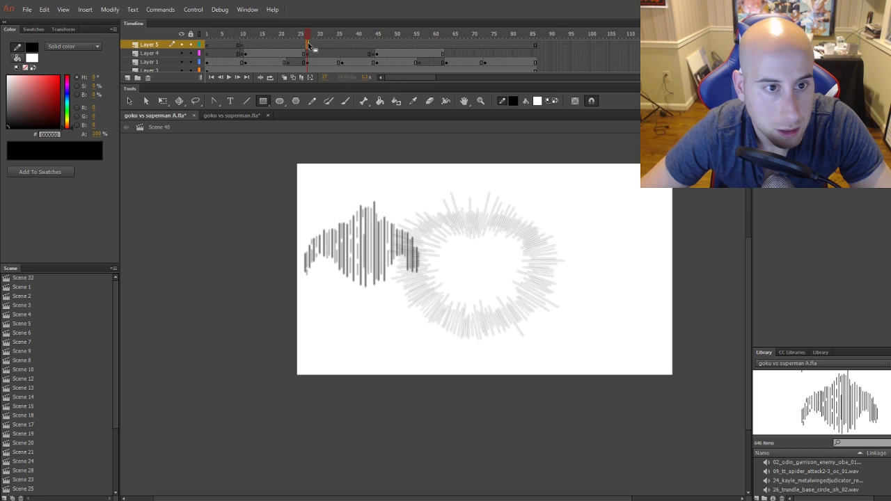
click(241, 44)
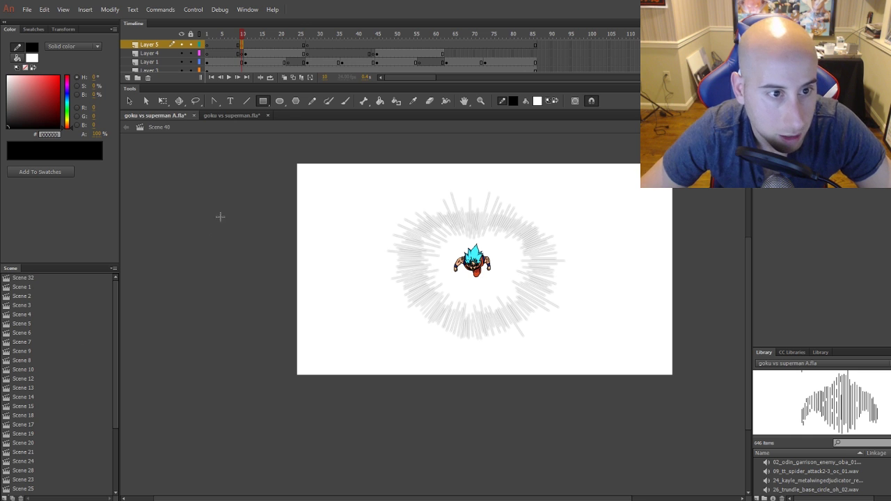
Copy the white flash overlay from another scene in place to frame 10 of Layer 5, and inspect the symbol's frames
scroll(69, 369, down, 3)
click(40, 388)
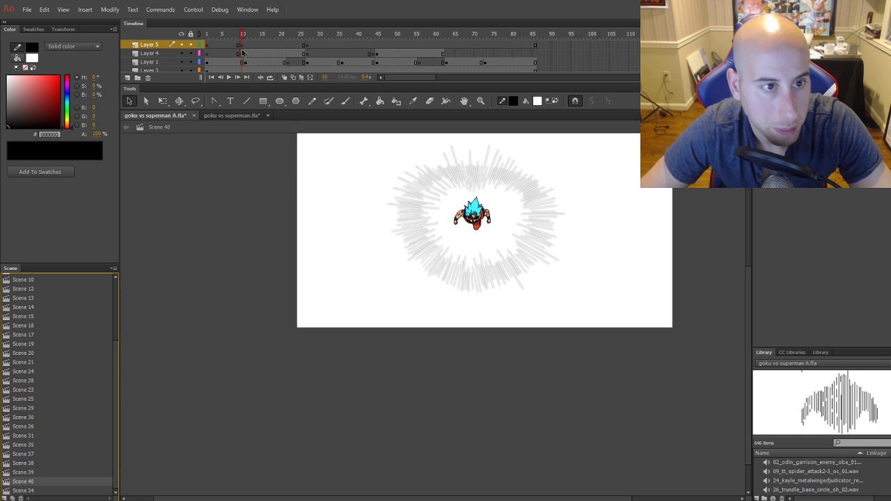
right_click(216, 191)
click(300, 223)
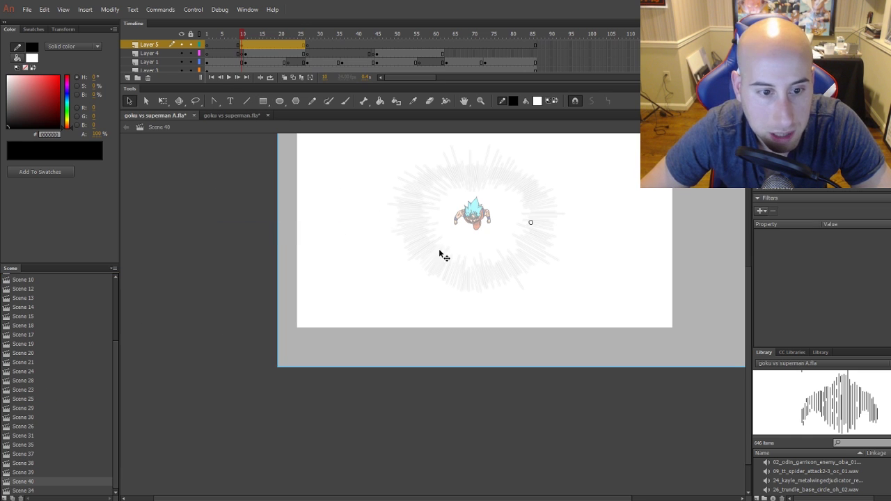
scroll(494, 236, up, 3)
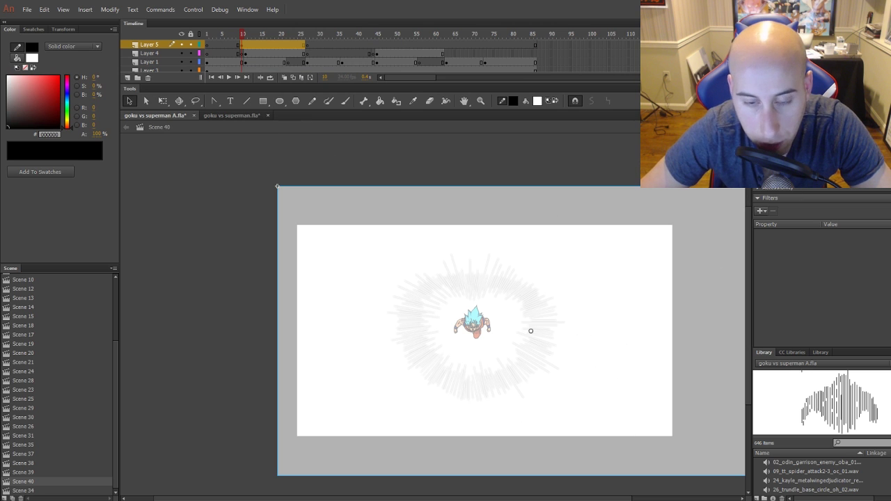
double_click(402, 296)
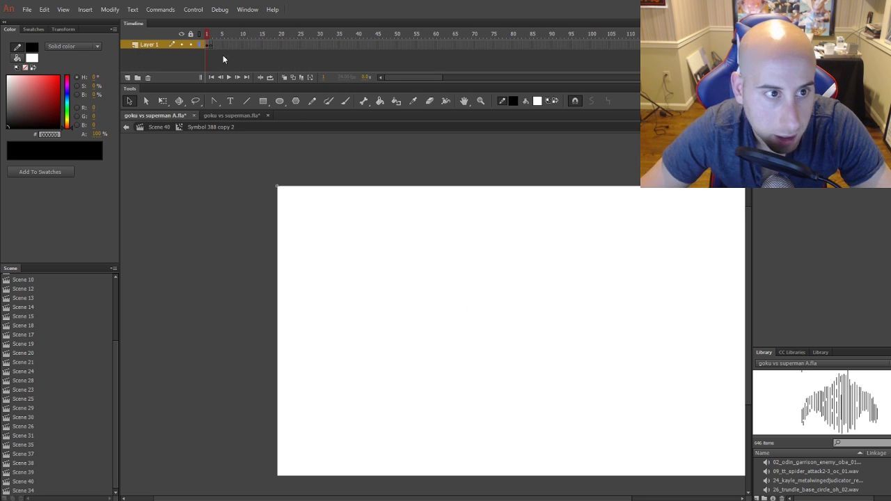
click(176, 125)
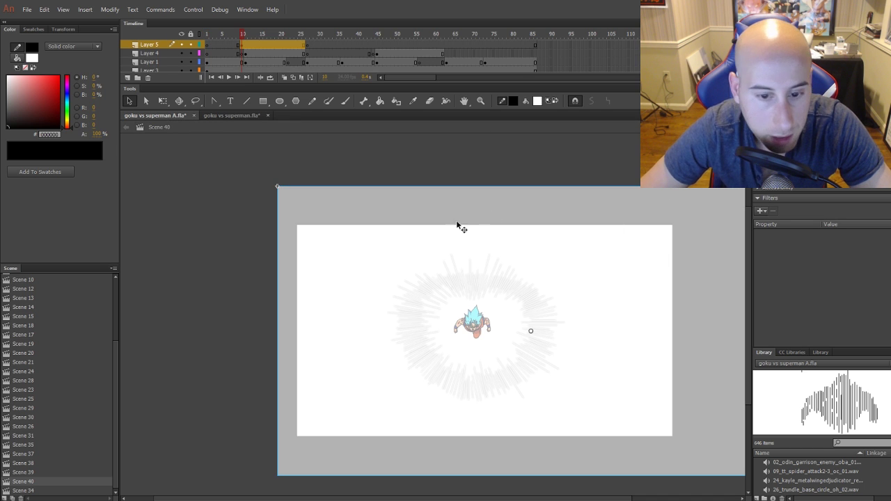
Paste the flash overlay in place at frame 45 of Layer 5 and end it with a blank keyframe at frame 63
drag(270, 42, 284, 47)
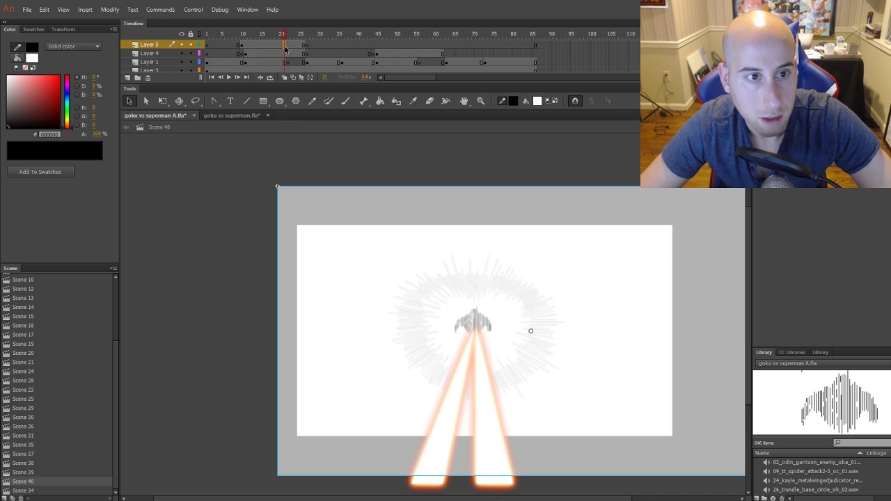
click(378, 44)
right_click(340, 165)
click(372, 203)
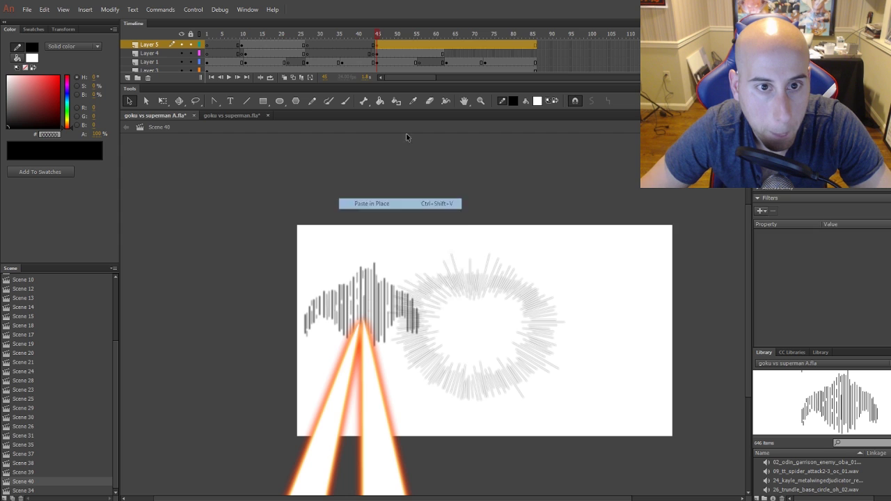
click(446, 45)
Add a new layer directly above Layer 2 and insert a blank keyframe at frame 10 on it
scroll(422, 46, down, 2)
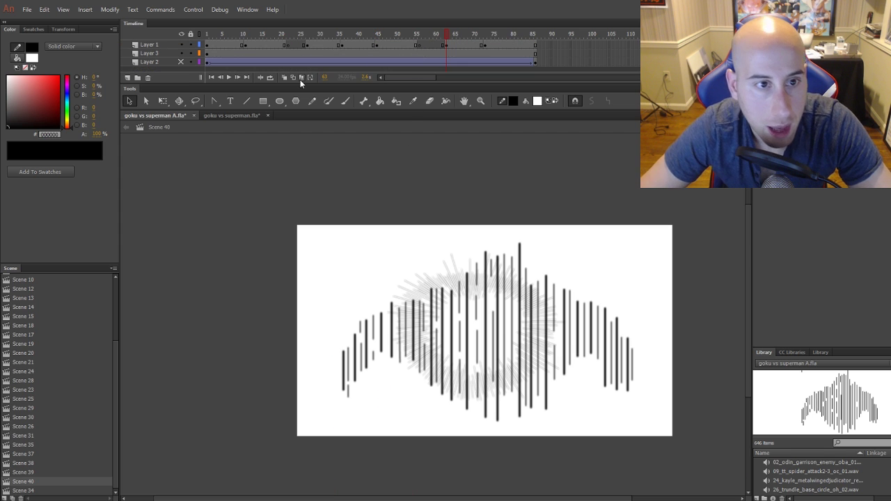
click(207, 63)
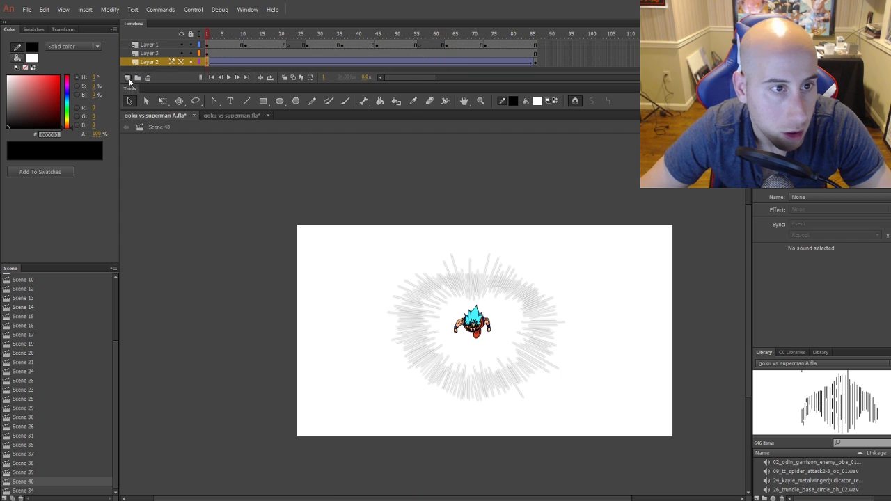
click(129, 79)
click(243, 62)
scroll(244, 62, up, 2)
scroll(244, 62, down, 3)
key(F6)
scroll(284, 57, up, 2)
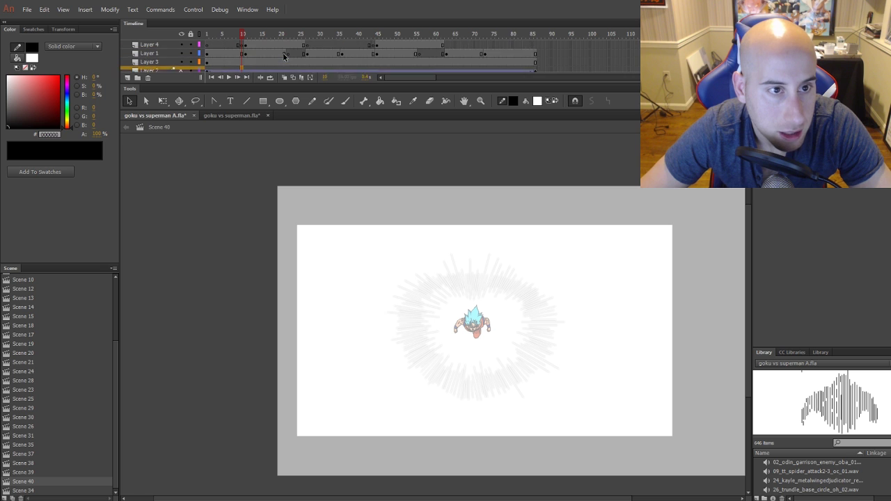
Insert blank keyframes at frames 27, 45 and 63 of Layer 6 to match the beam sections
scroll(284, 57, down, 1)
click(307, 53)
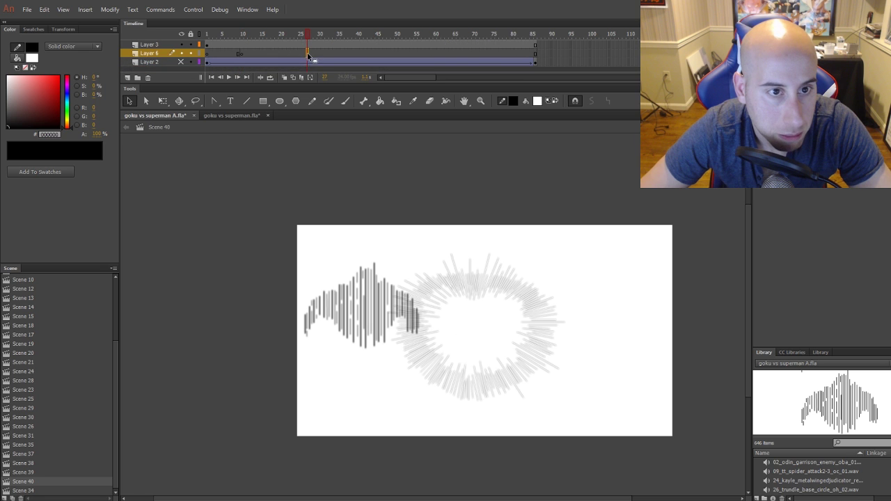
scroll(348, 56, down, 3)
click(377, 60)
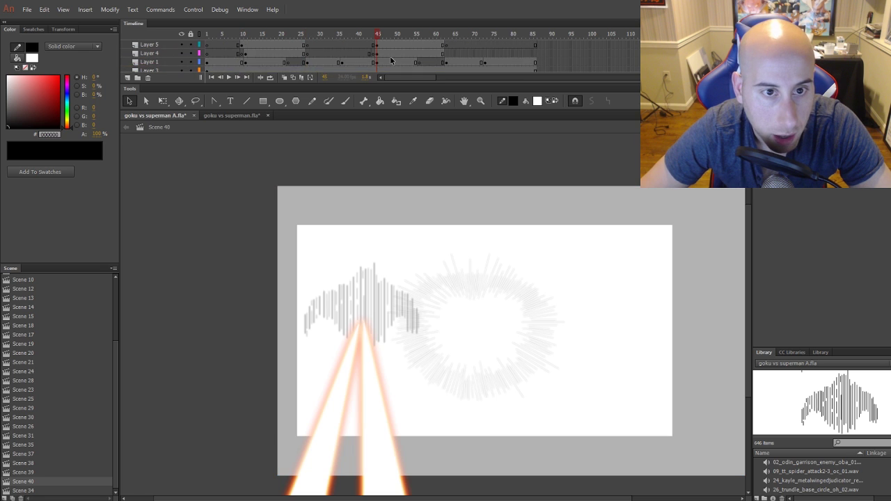
scroll(391, 62, down, 1)
click(446, 56)
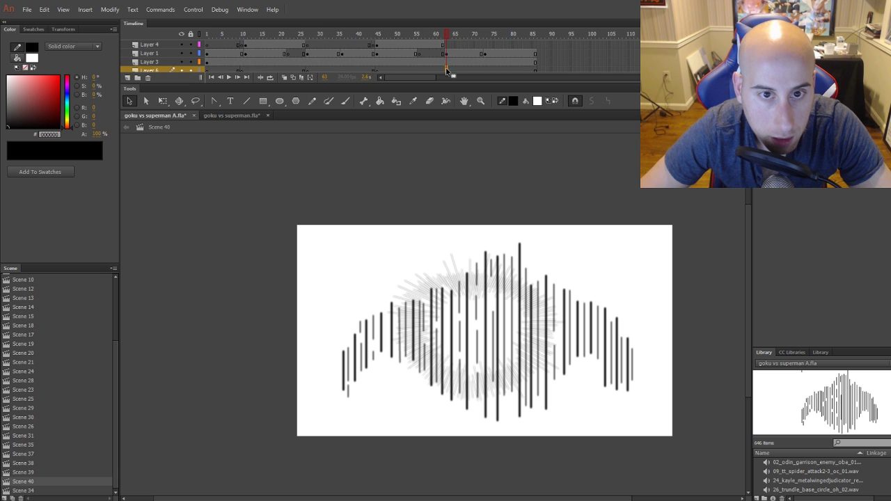
scroll(447, 67, down, 1)
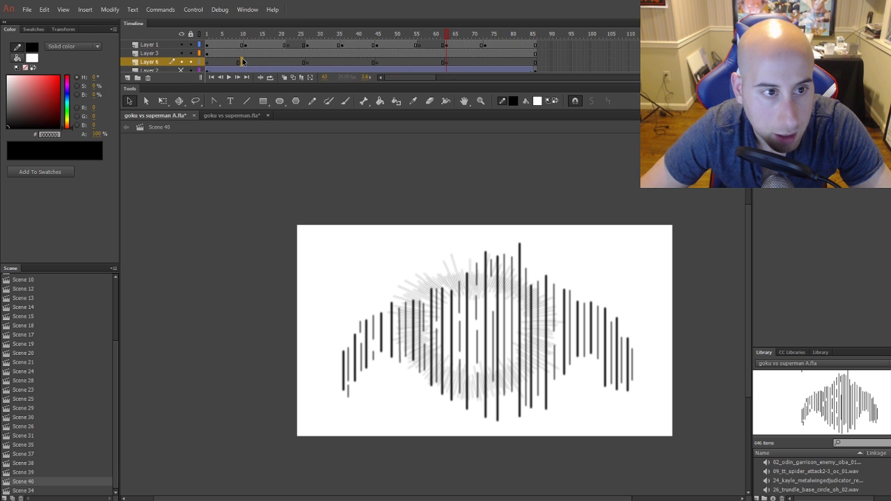
Hide Layer 5 and draw a black rectangle covering the whole stage at frame 10 of Layer 6
click(242, 61)
click(242, 70)
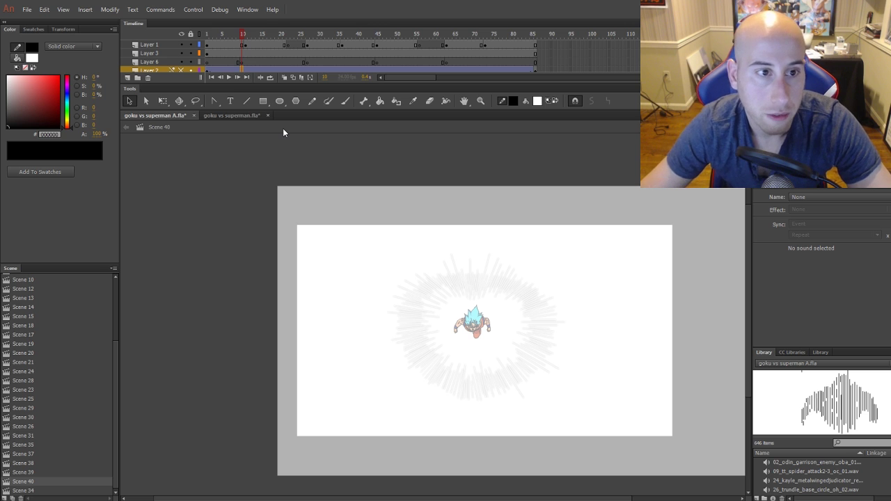
scroll(271, 67, up, 2)
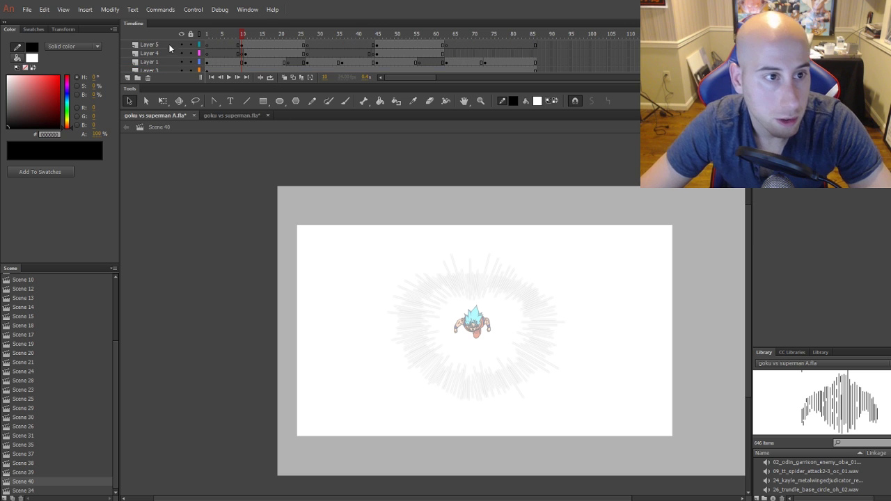
click(181, 45)
click(263, 101)
click(537, 101)
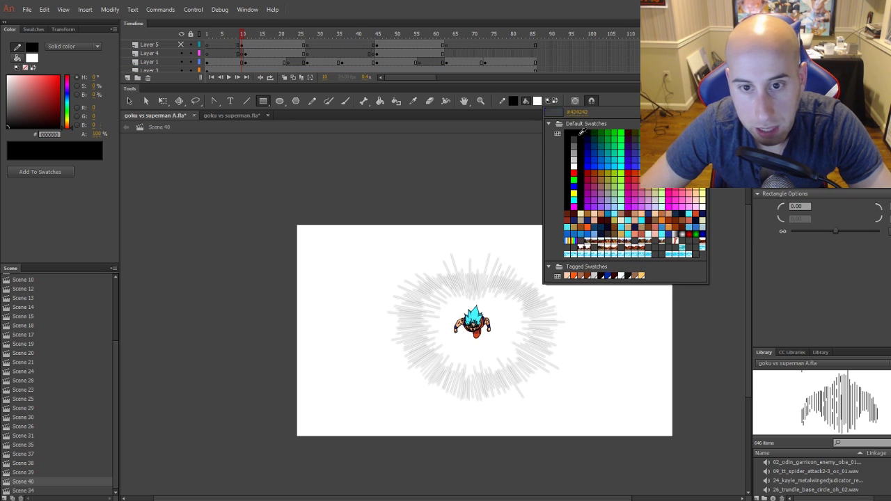
click(582, 132)
drag(290, 219, 723, 452)
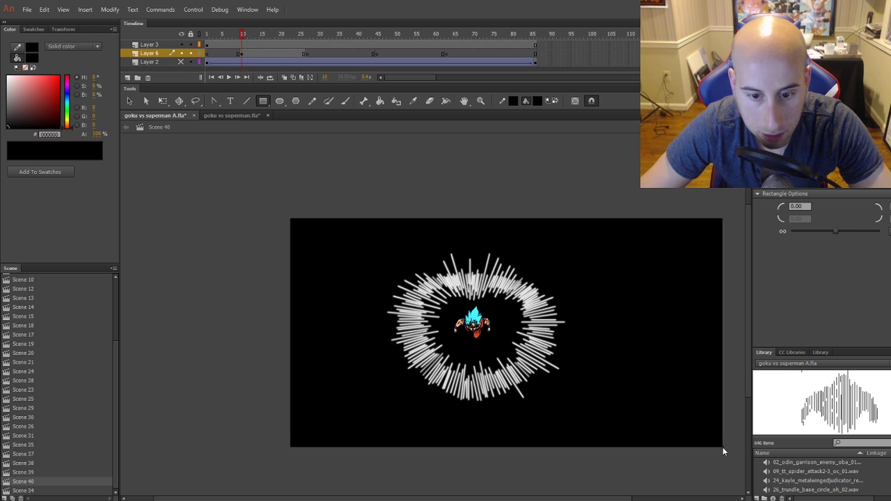
Convert the black rectangle on Layer 6 to a symbol
key(v)
right_click(609, 329)
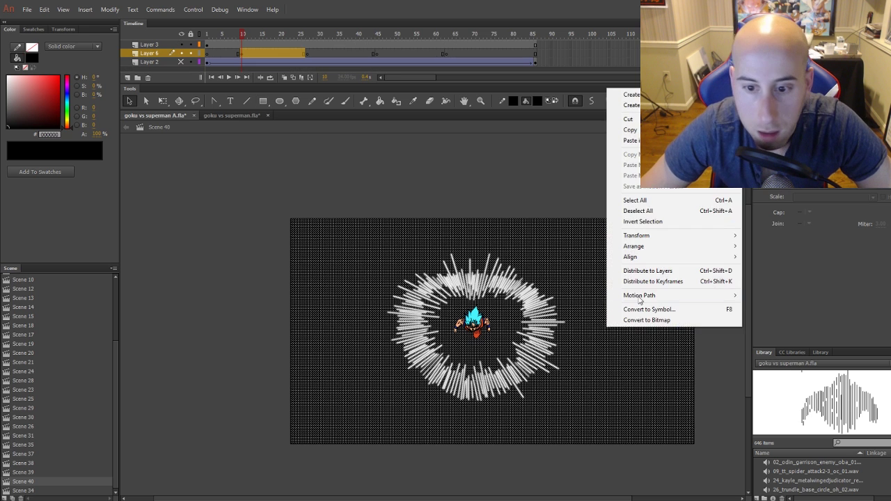
click(641, 309)
click(481, 221)
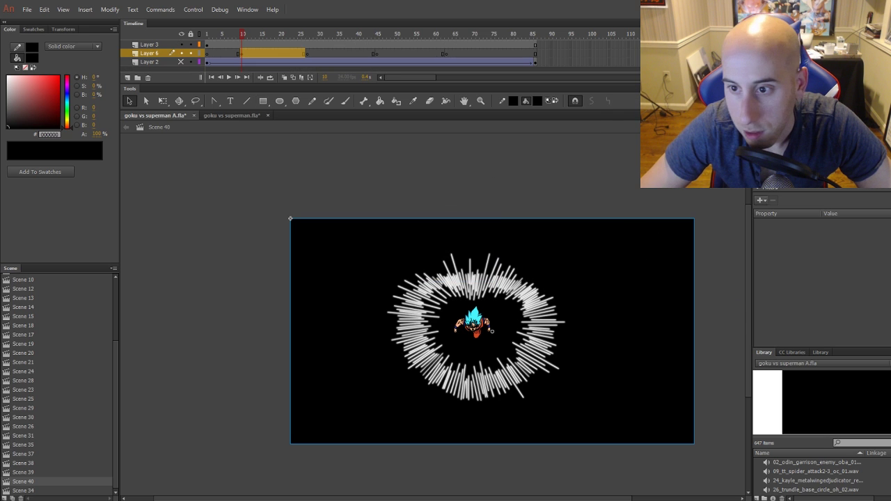
Apply an Alpha colour effect to the black rectangle on Layer 6 and make it semi-transparent
scroll(822, 223, up, 3)
click(818, 198)
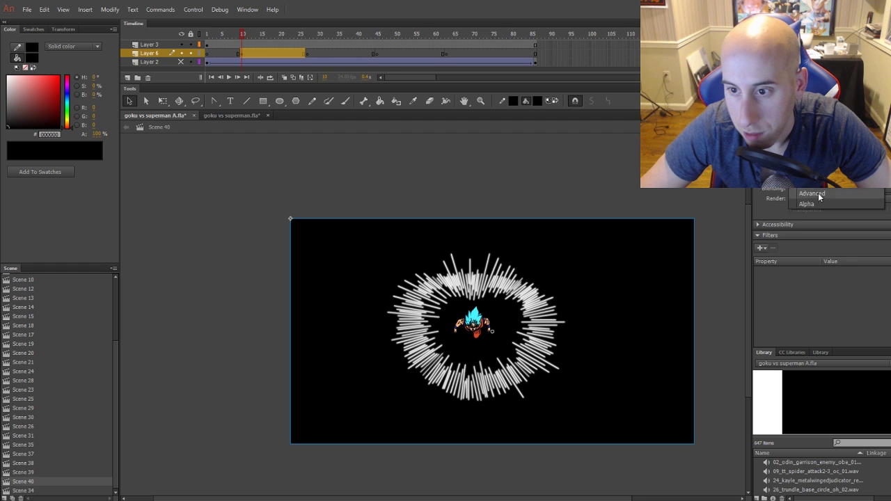
click(819, 199)
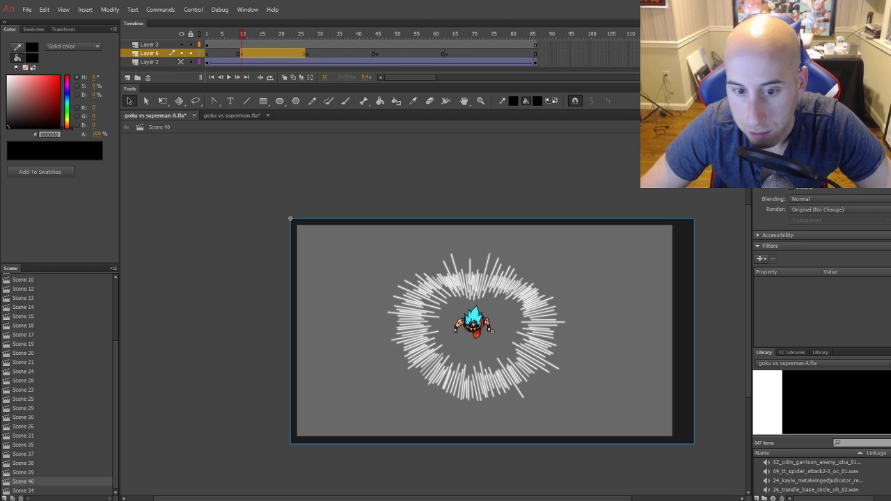
Paste a copy of the semi-transparent backdrop in place at frame 45 of Layer 6
click(278, 53)
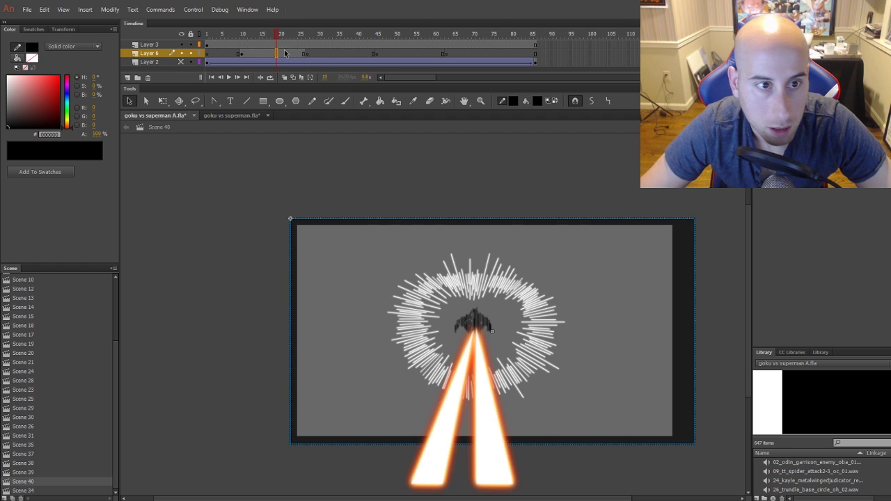
click(378, 52)
right_click(328, 162)
click(372, 200)
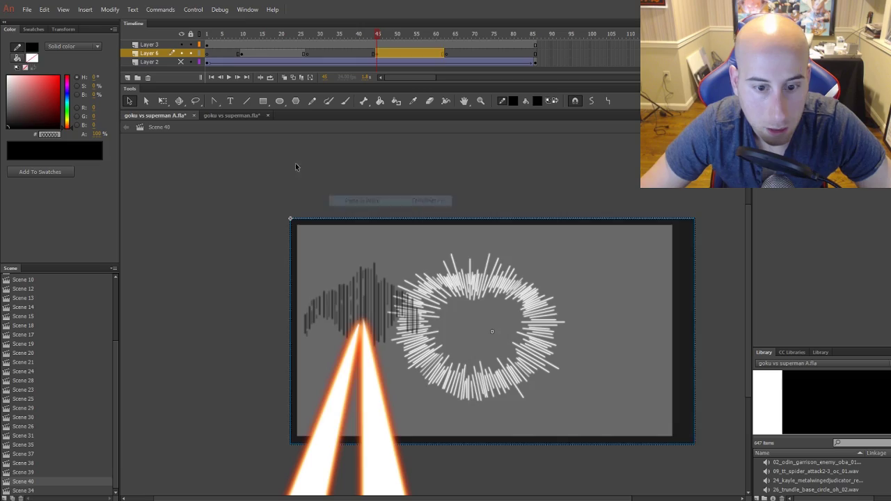
Test Scene 40 to check the dark backdrop during the beams, and close the preview
click(193, 9)
click(210, 100)
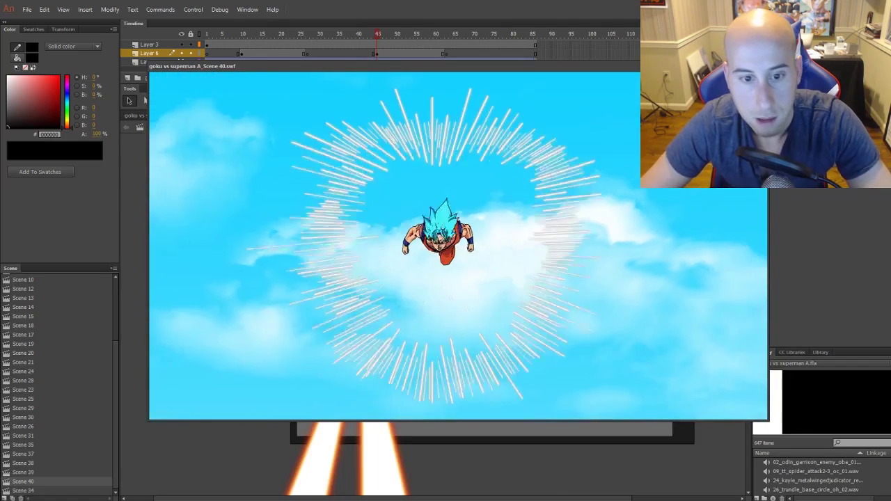
key(ctrl+w)
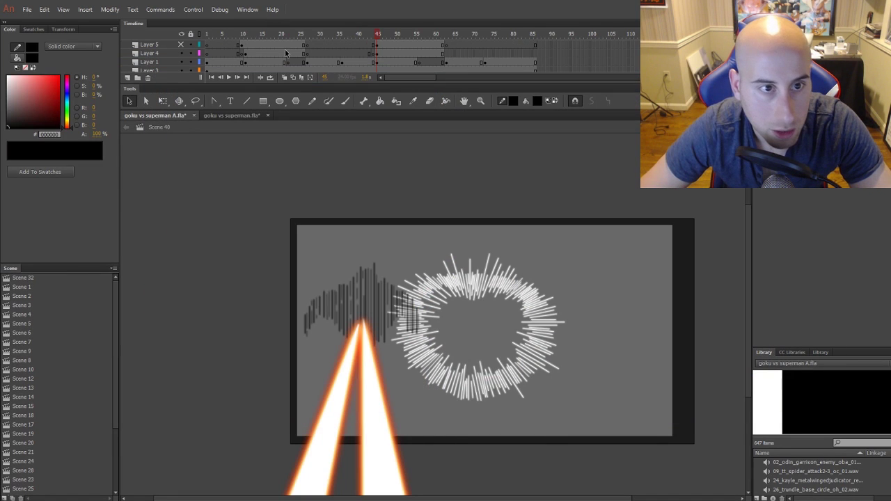
Shorten the white flashes on Layer 5 with blank keyframes at frames 18 and 52, and test the scene
click(272, 46)
click(402, 44)
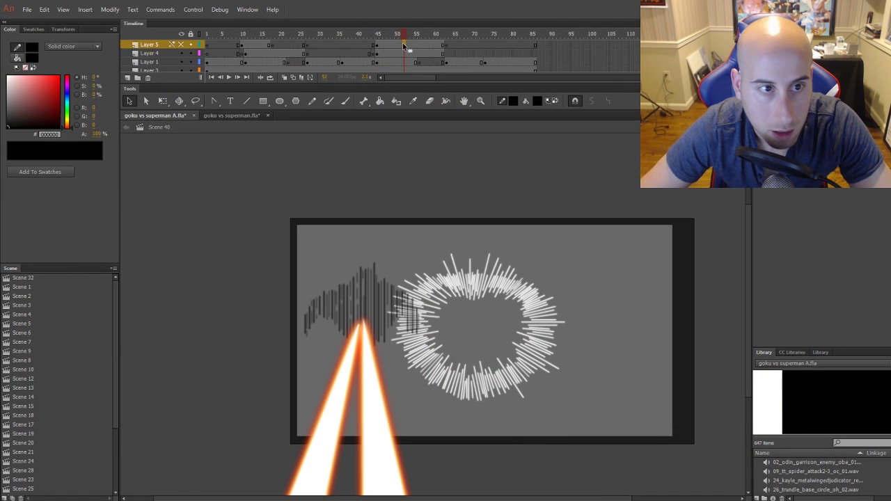
click(193, 9)
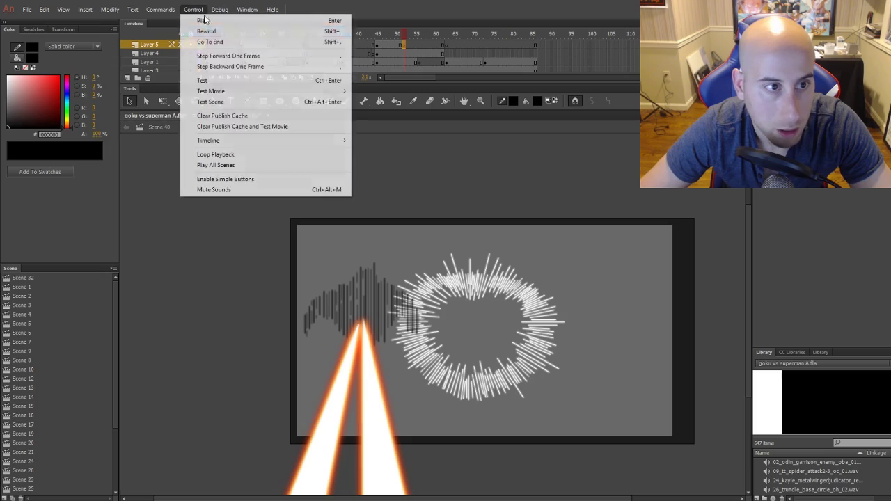
click(216, 100)
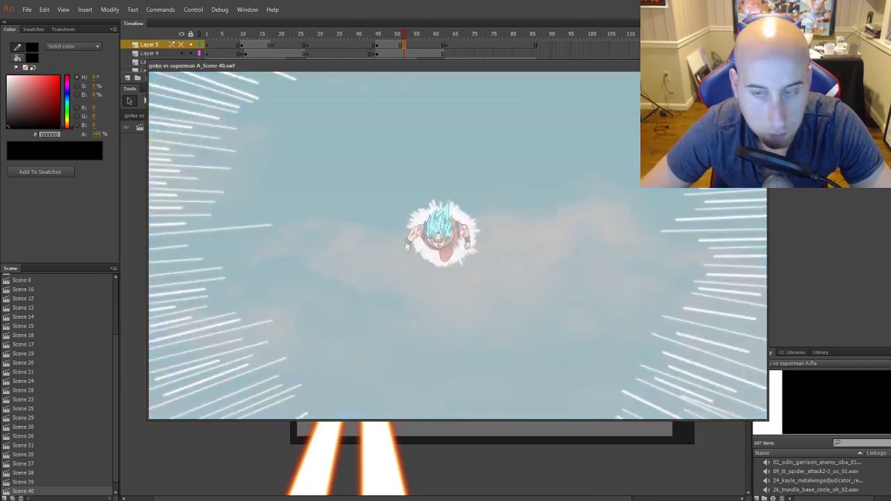
key(ctrl+w)
scroll(517, 231, down, 2)
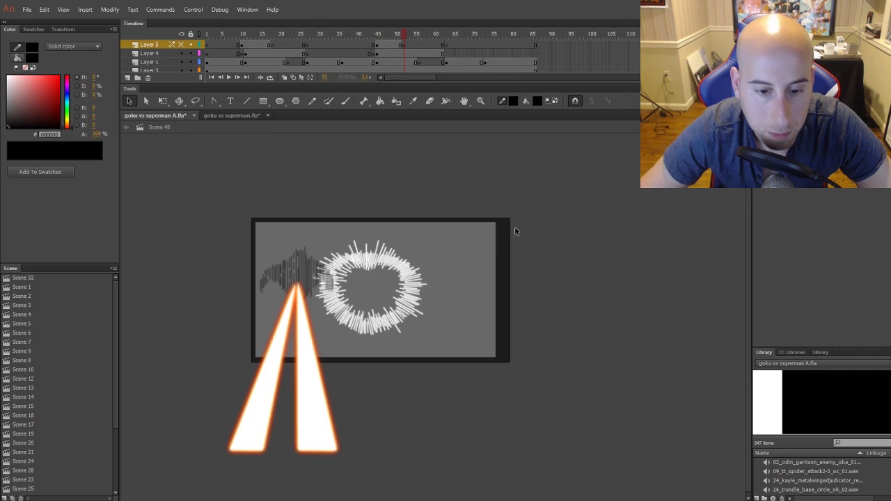
scroll(417, 327, up, 2)
scroll(396, 330, down, 2)
scroll(395, 330, up, 1)
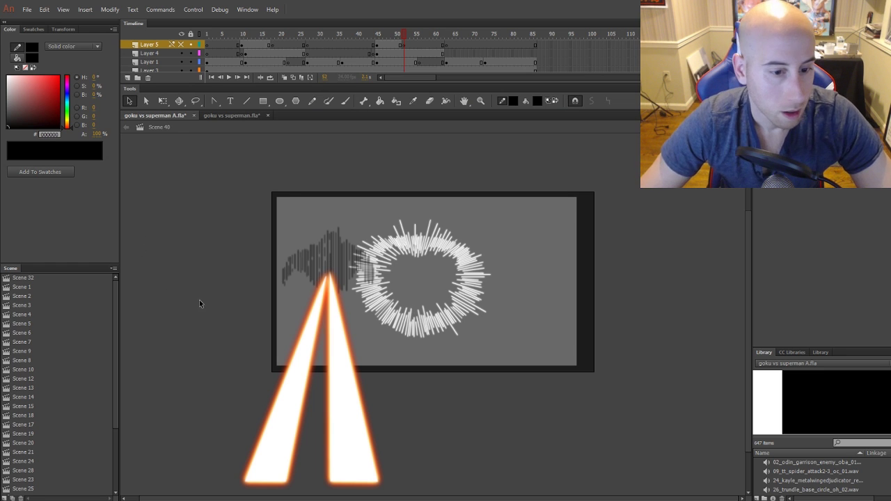
scroll(369, 63, down, 3)
click(369, 63)
scroll(369, 64, up, 3)
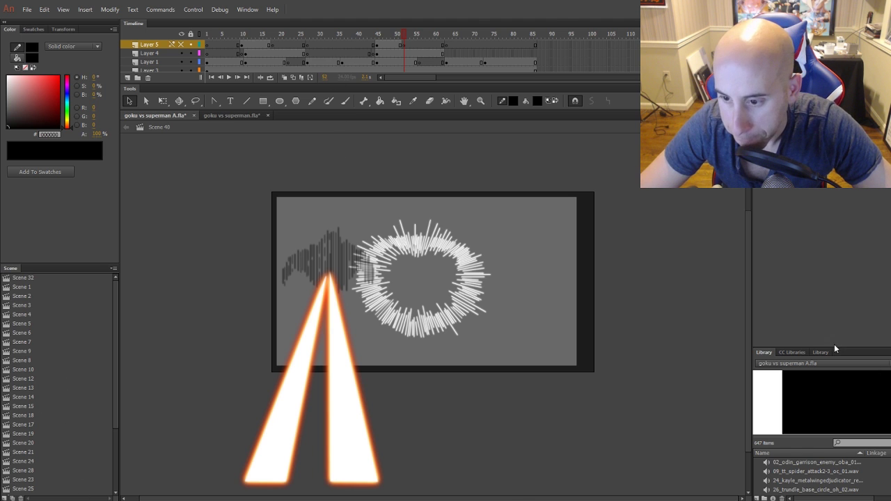
Enlarge the library list and select the Laser Heavy.wav sound in it
drag(837, 348, 837, 234)
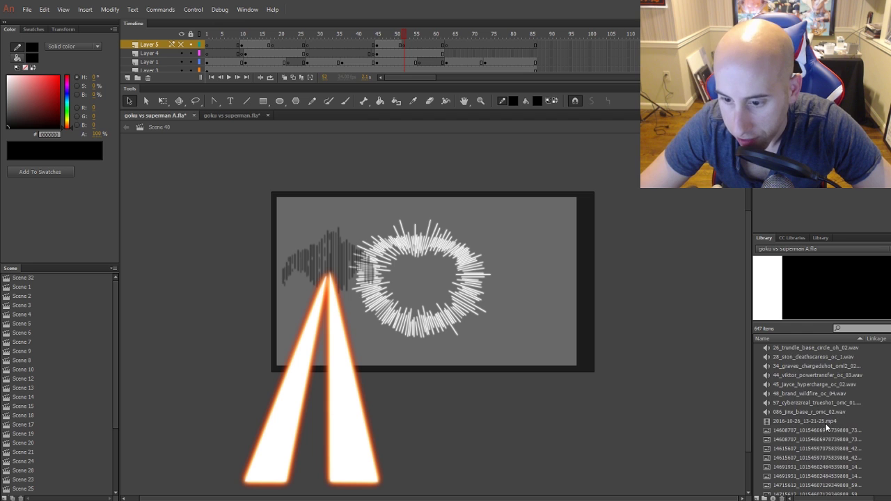
scroll(826, 422, down, 20)
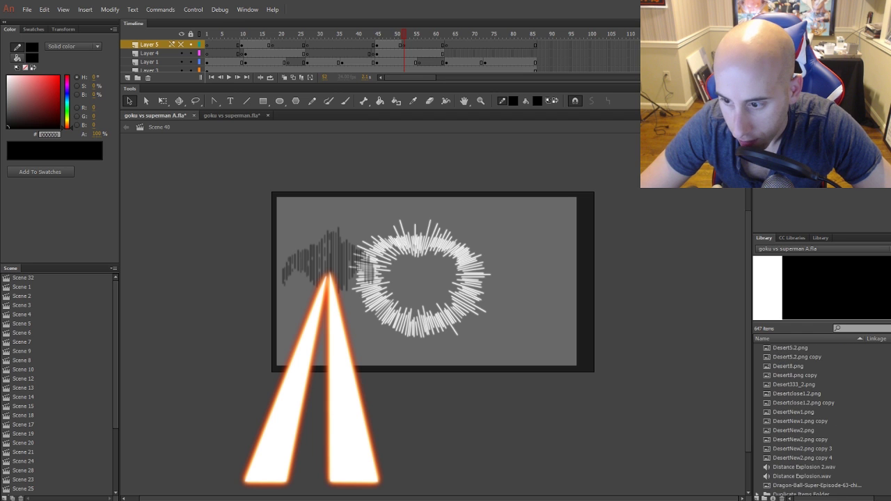
scroll(822, 418, up, 10)
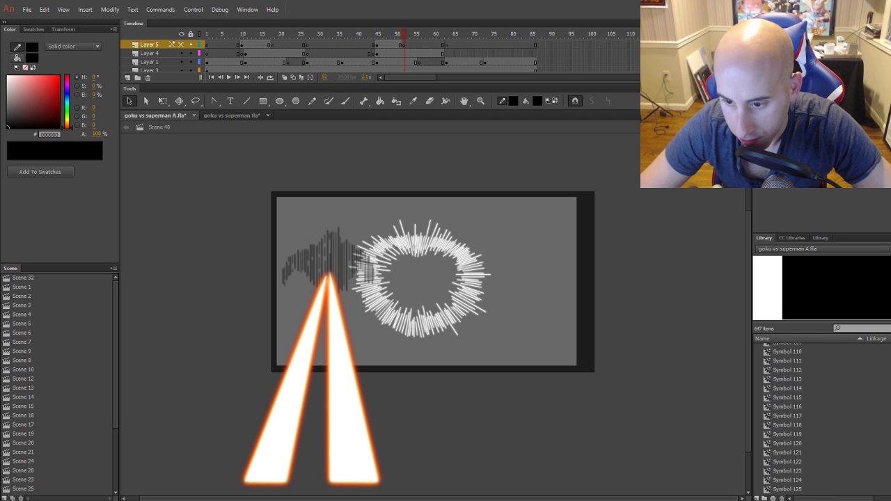
scroll(815, 418, up, 15)
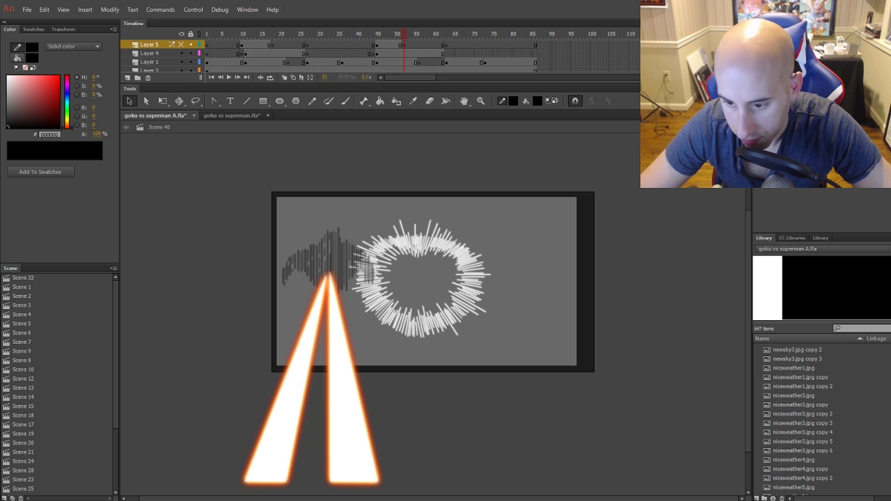
scroll(799, 415, up, 15)
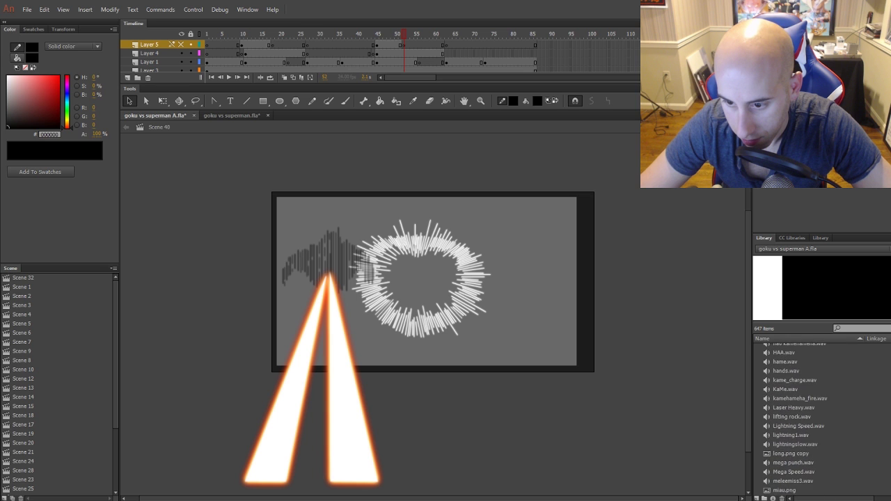
click(799, 419)
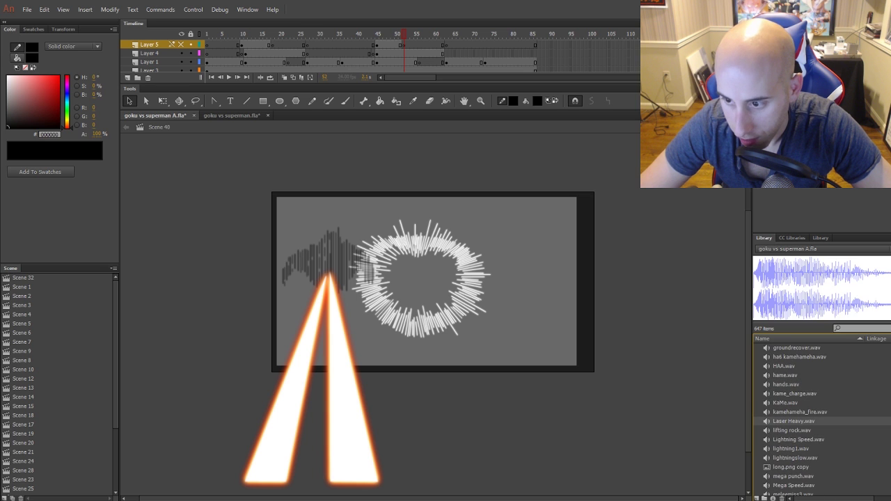
Add a new layer above Layer 4 and place Laser Heavy.wav on it at frames 9 and 43
click(245, 53)
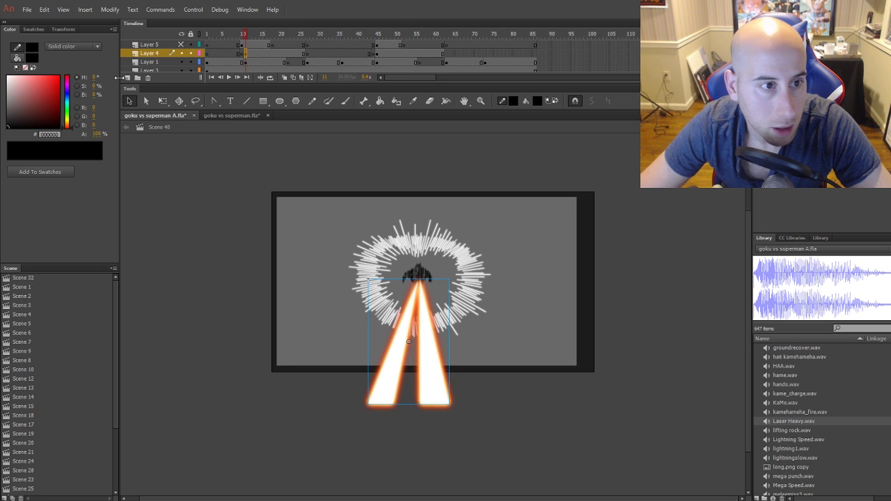
click(127, 77)
click(237, 54)
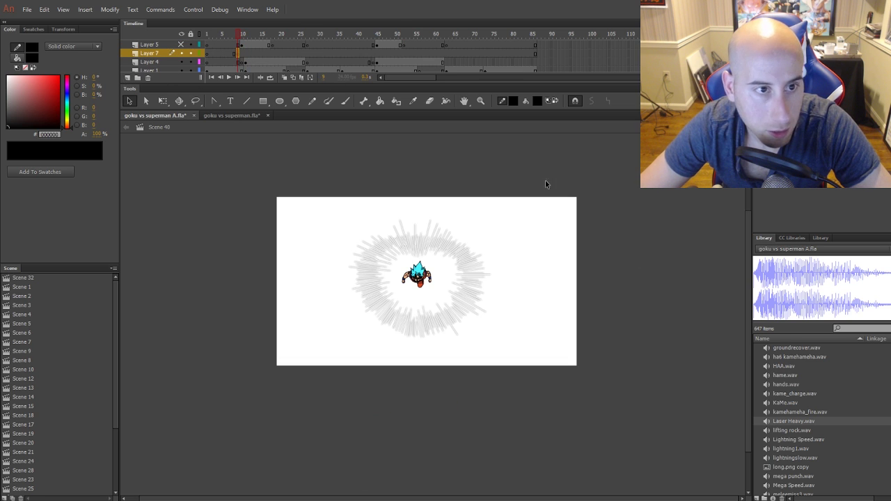
drag(808, 418, 504, 323)
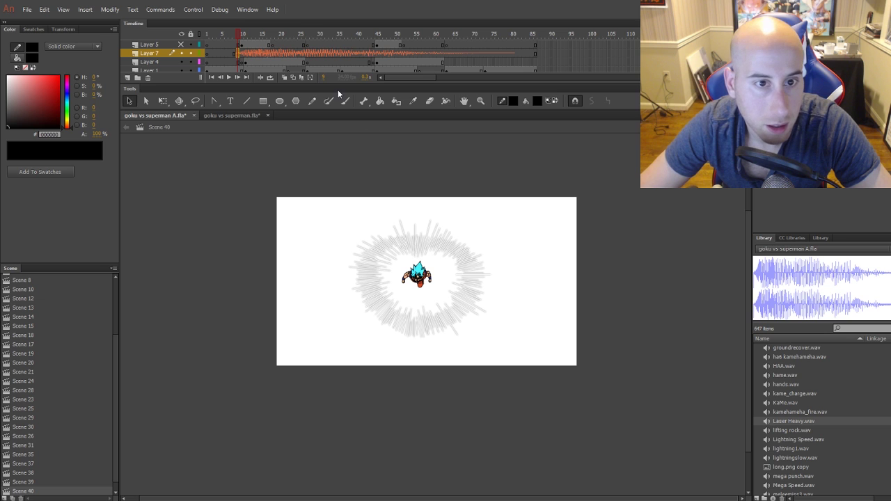
click(370, 56)
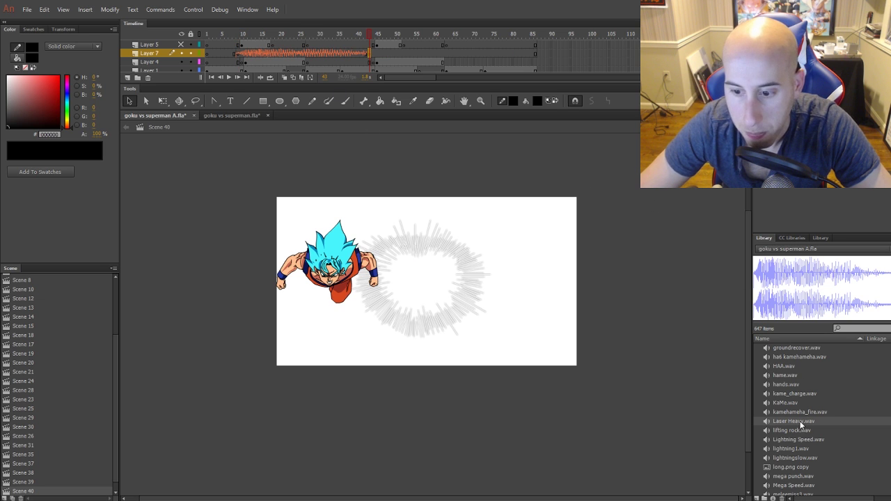
drag(802, 422, 471, 325)
Check where the character's blur begins at frame 11 and add a new layer directly above Layer 1
click(245, 55)
click(246, 62)
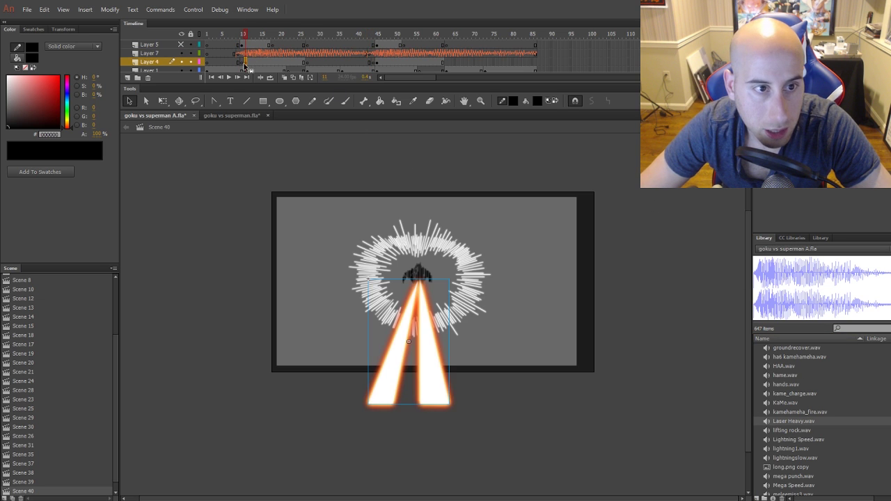
scroll(245, 60, down, 2)
click(225, 59)
click(223, 51)
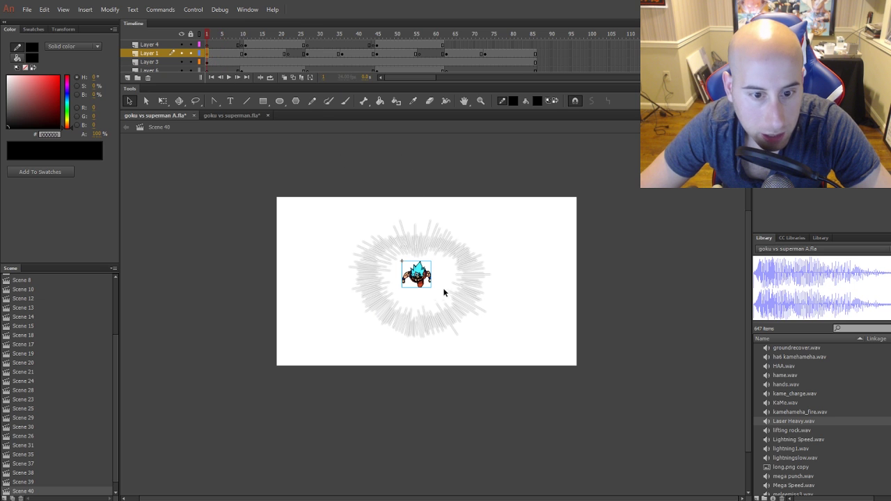
click(244, 53)
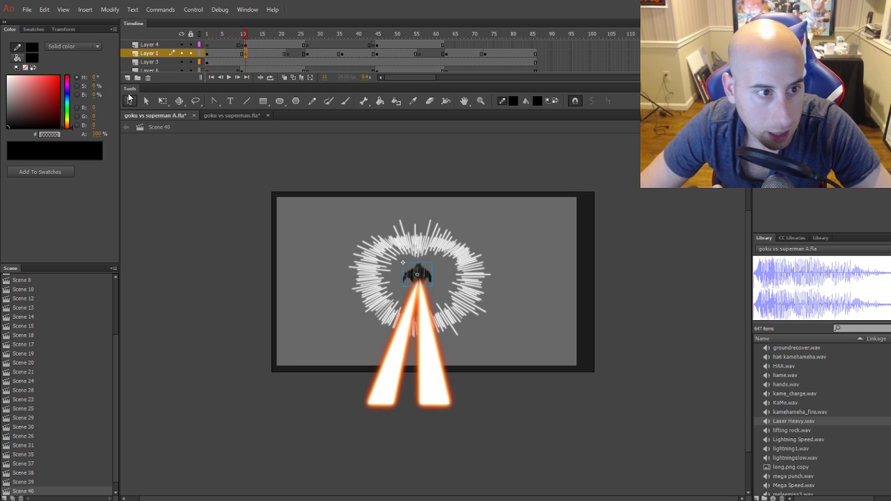
click(127, 78)
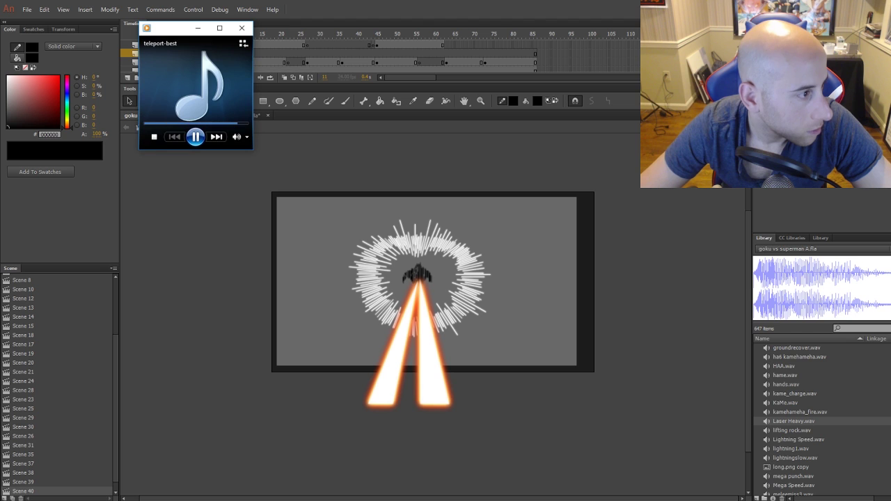
Close the teleport-best audio preview, import that sound and place it at frame 11 of Layer 8
click(242, 28)
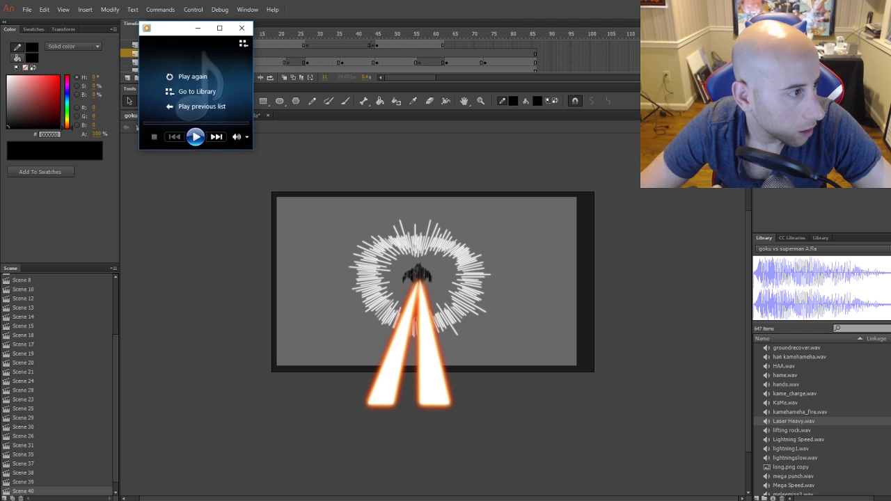
click(248, 9)
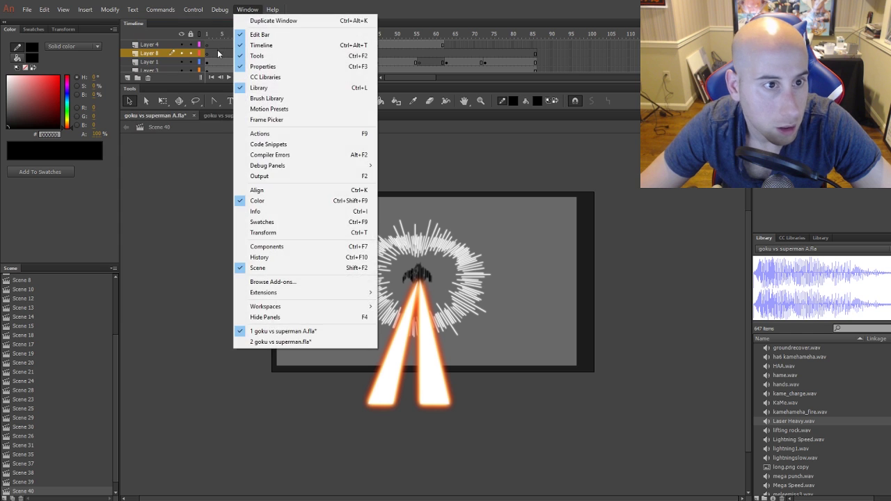
click(272, 9)
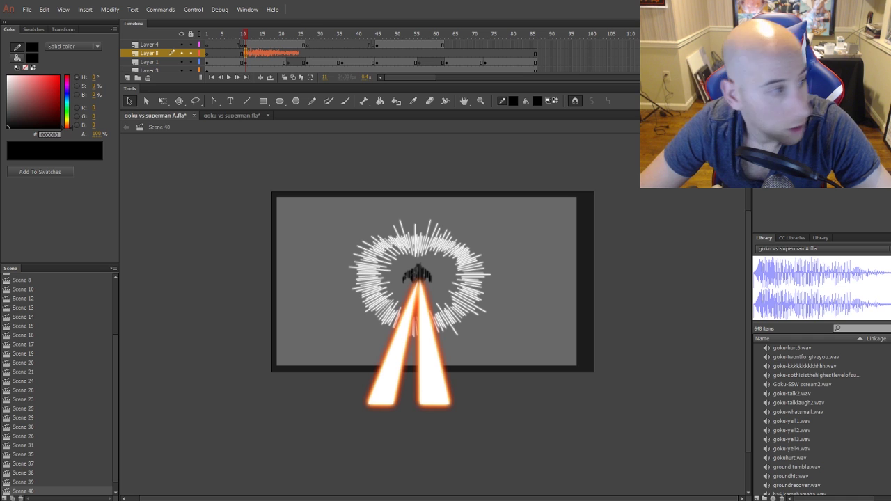
Find teleport-best.wav in the library and open its sound properties
scroll(834, 379, down, 10)
scroll(814, 418, down, 10)
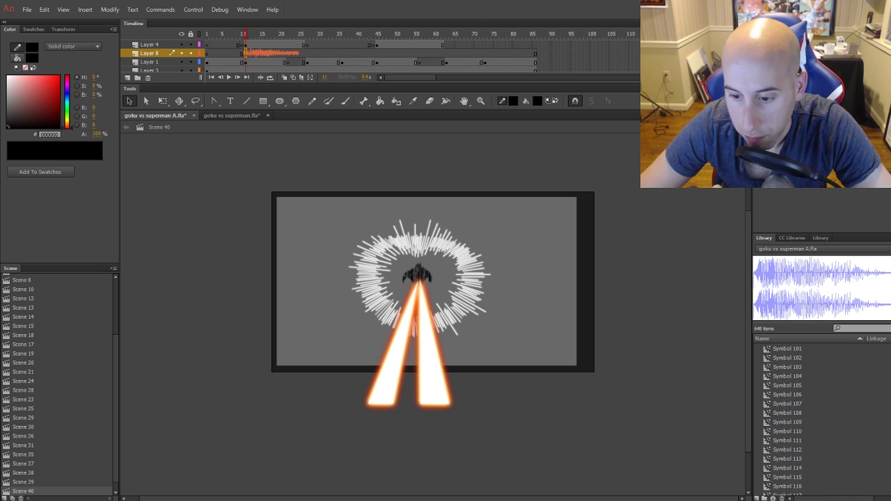
scroll(815, 417, down, 10)
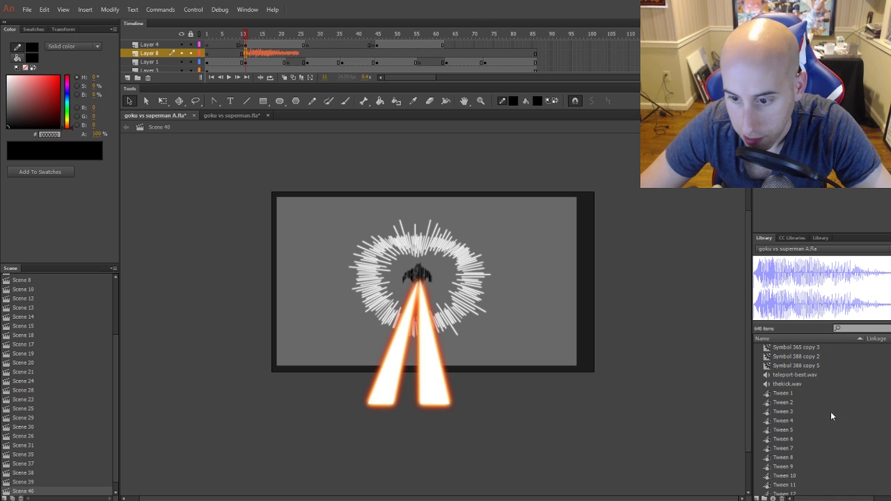
right_click(796, 377)
click(801, 487)
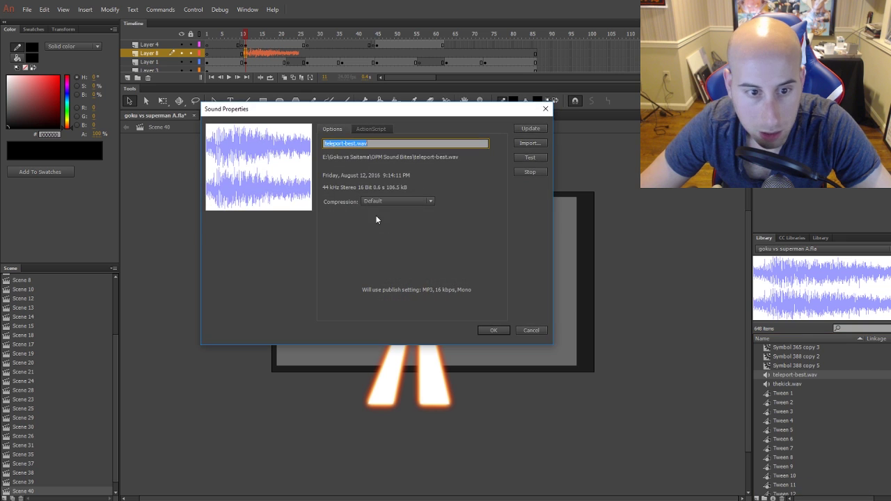
Set the teleport-best.wav compression to MP3 at 160 kbps, change its encoding quality and apply the settings
click(381, 201)
click(387, 243)
click(386, 202)
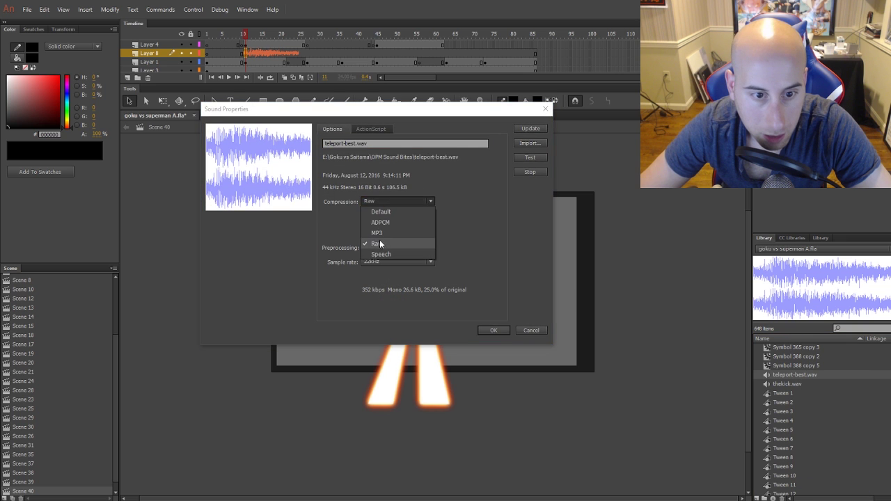
click(377, 233)
click(397, 261)
click(389, 391)
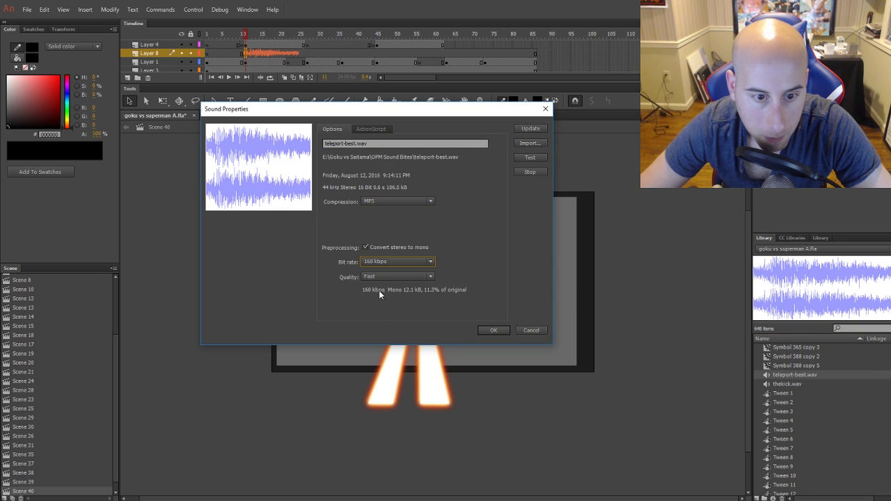
click(383, 277)
click(378, 307)
click(488, 331)
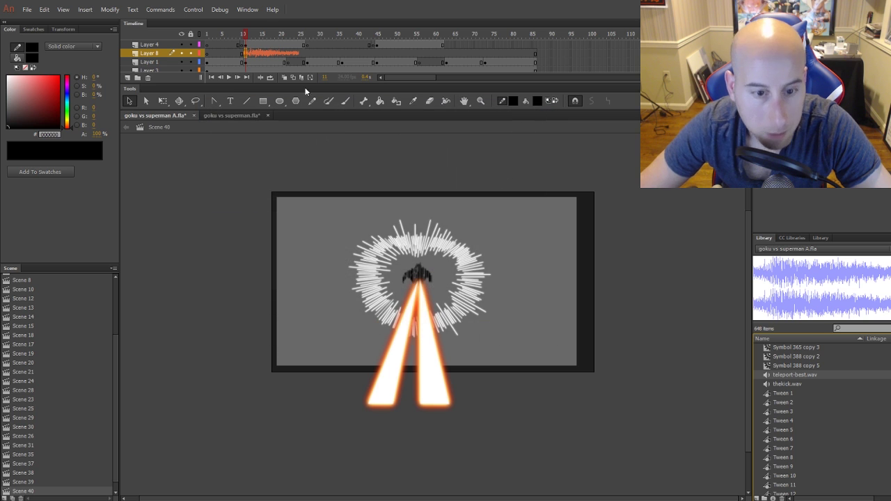
Place teleport-best.wav on Layer 8 at frames 27, 45 and 63
drag(382, 61, 317, 57)
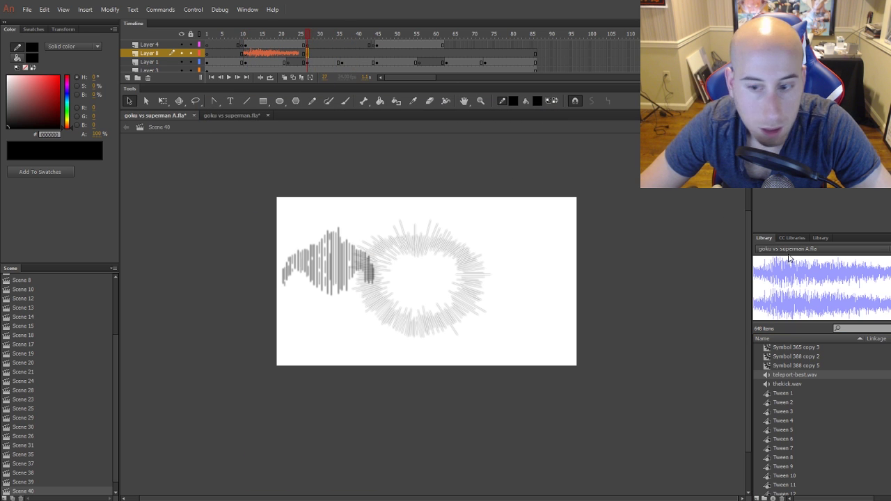
drag(798, 375, 471, 274)
click(378, 59)
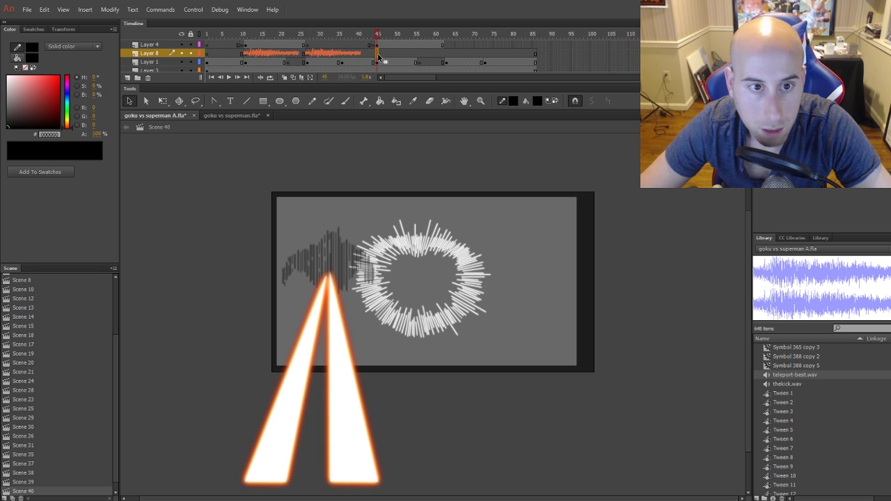
drag(798, 375, 485, 202)
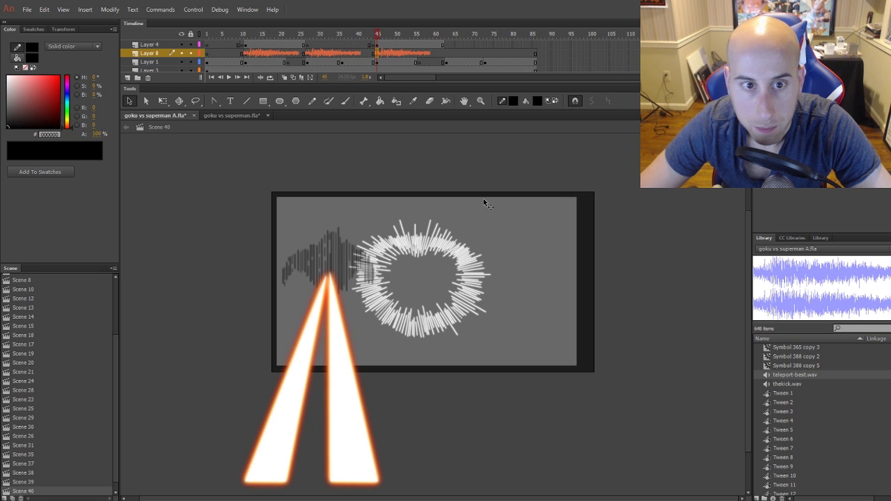
click(447, 55)
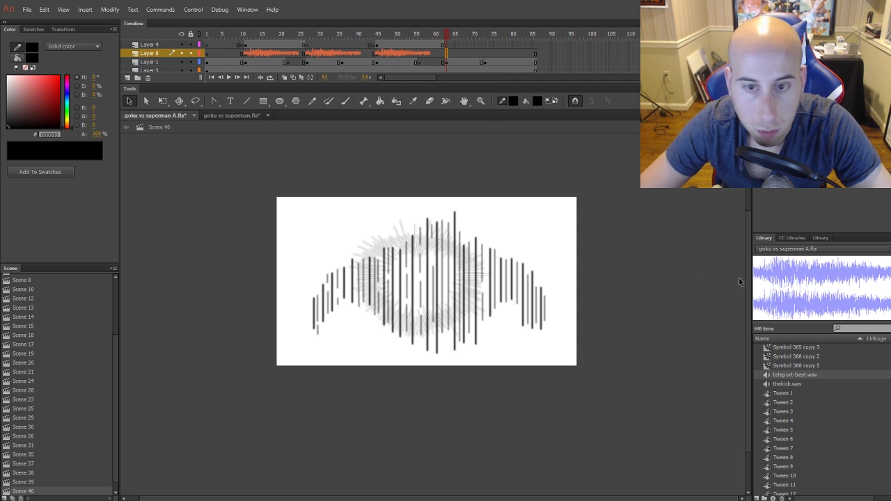
drag(794, 375, 488, 268)
Close the swoop audio preview, add a new layer directly above Layer 6 and import the swoop sound onto it at frame 1
scroll(826, 401, up, 10)
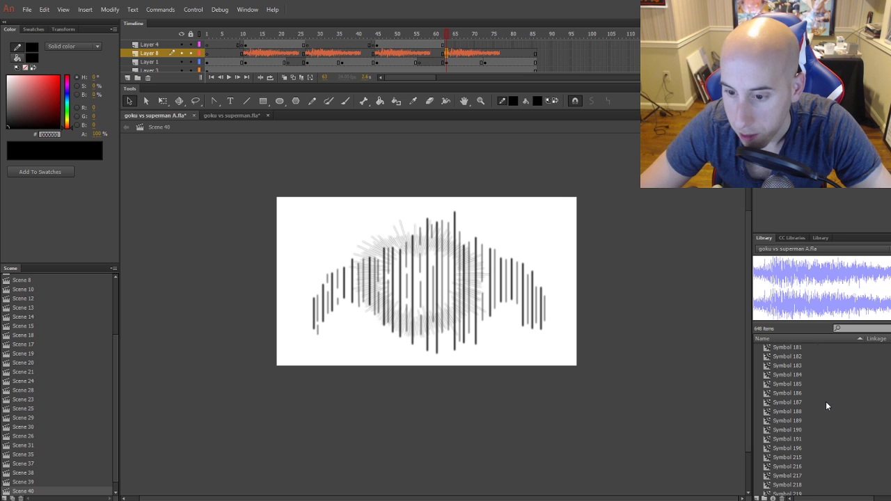
scroll(815, 418, up, 15)
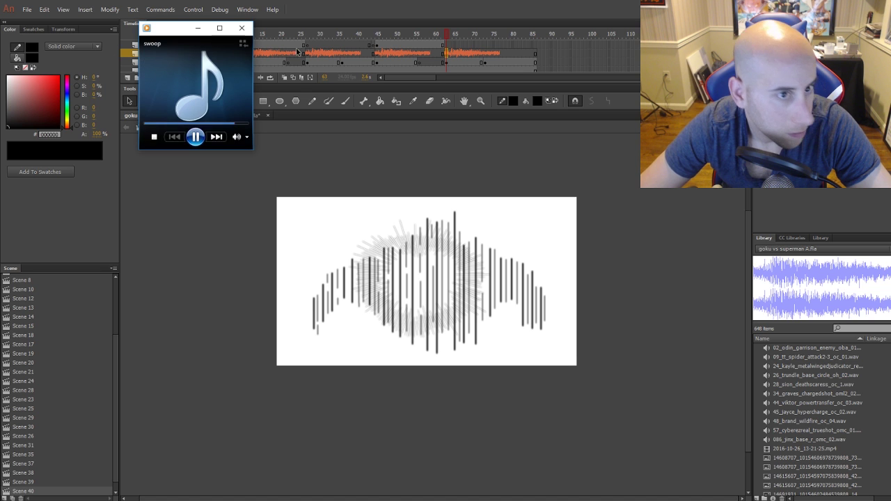
click(242, 28)
click(207, 54)
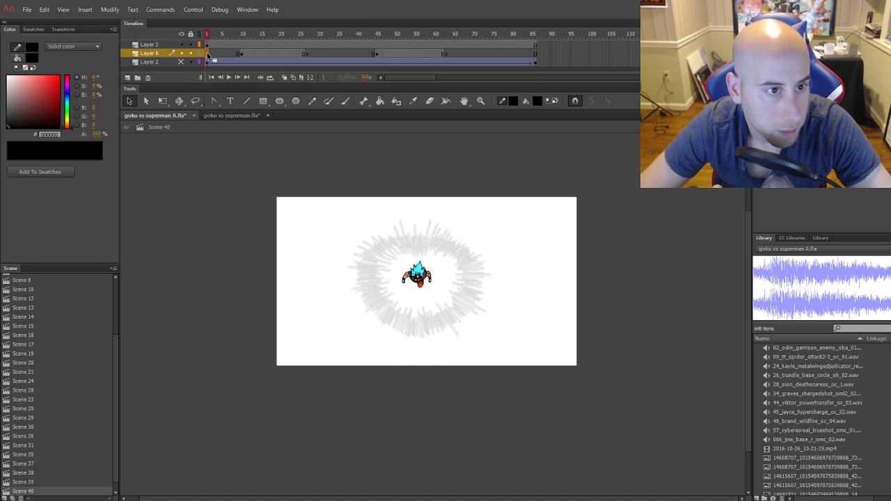
click(127, 78)
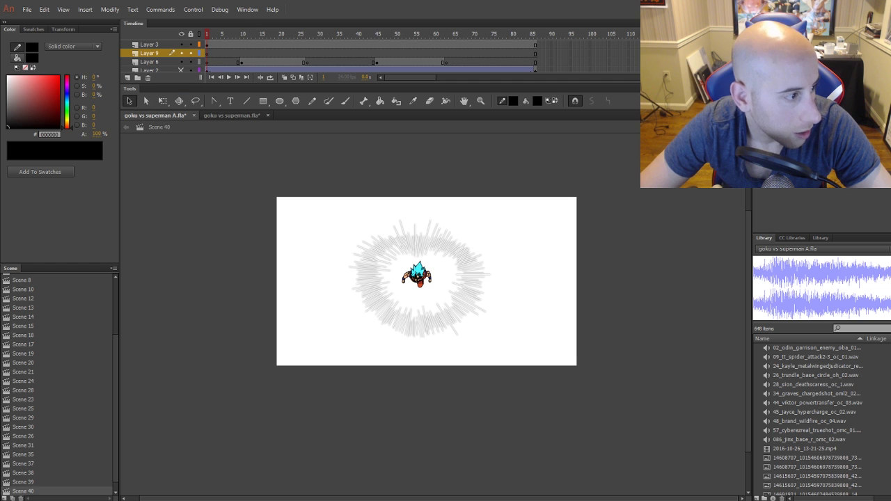
drag(0, 234, 184, 234)
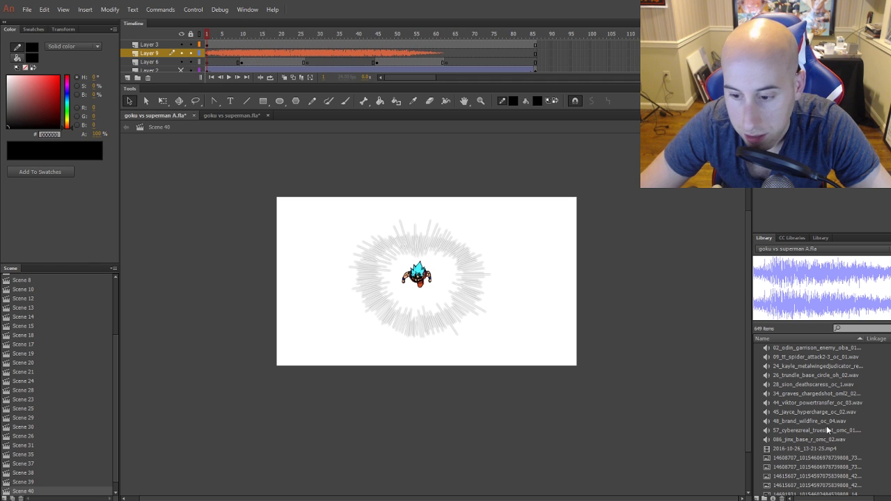
Set the swoop.wav sound compression to MP3 at 160 kbps with Best quality and apply the settings
drag(890, 352, 890, 428)
double_click(767, 398)
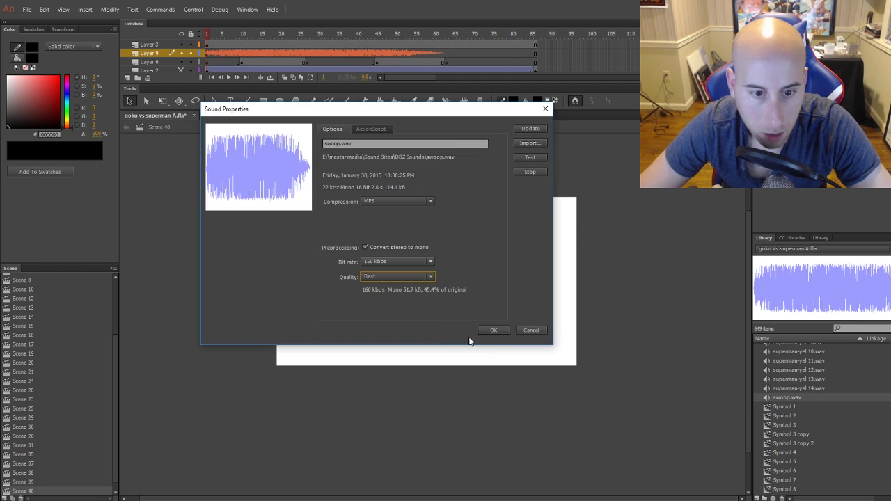
click(493, 331)
Test Scene 40 with the added sounds and close the preview
click(193, 9)
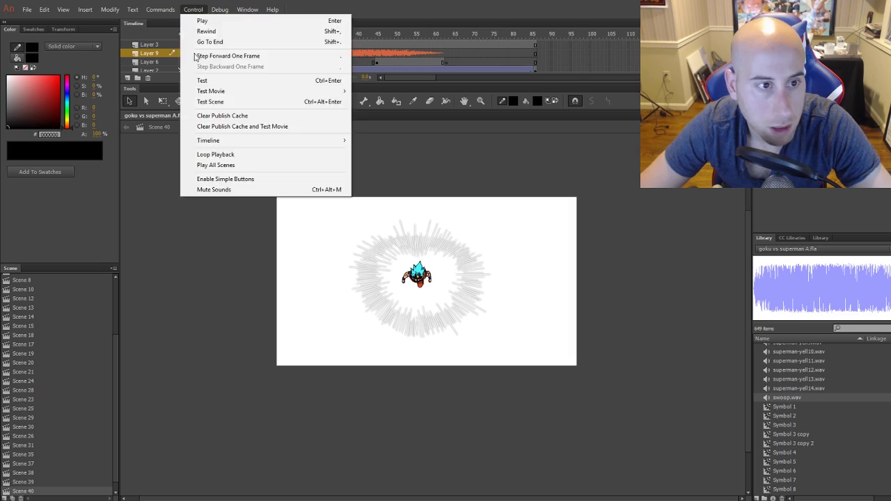
click(201, 101)
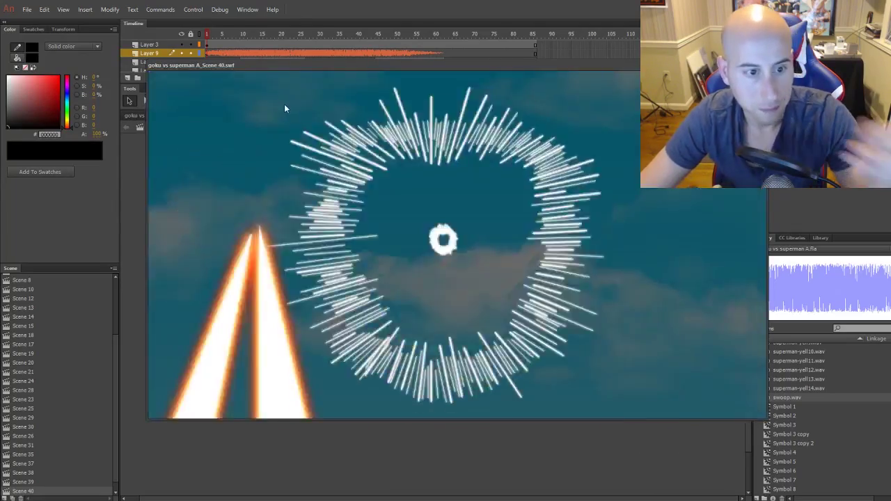
key(ctrl+w)
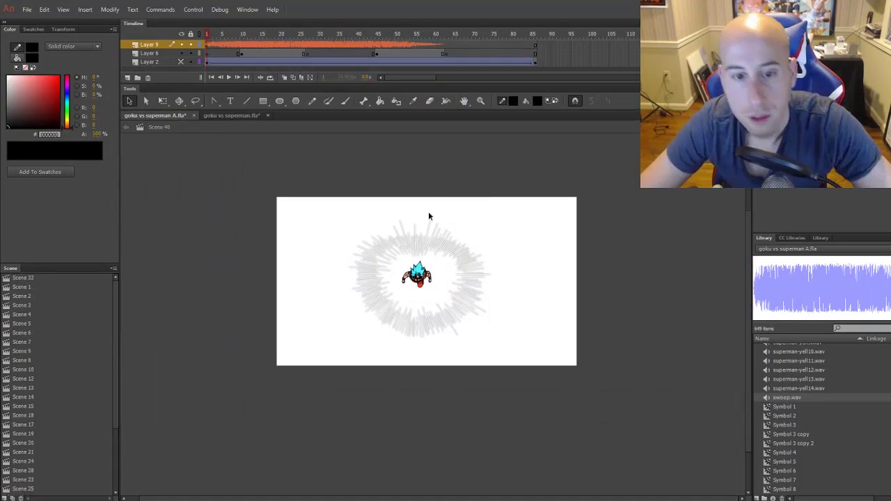
Open the character's blurred-lines symbol at frame 16 of Layer 1 for editing
click(259, 55)
scroll(256, 59, up, 2)
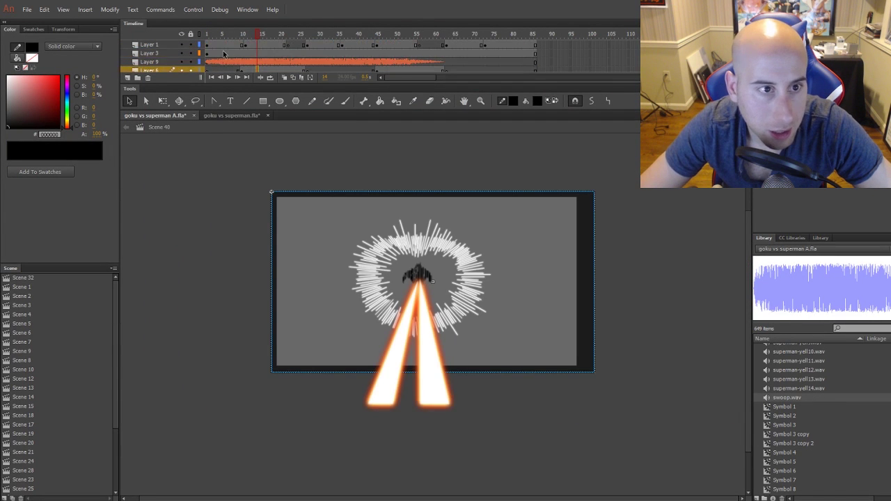
click(223, 52)
click(224, 42)
click(265, 44)
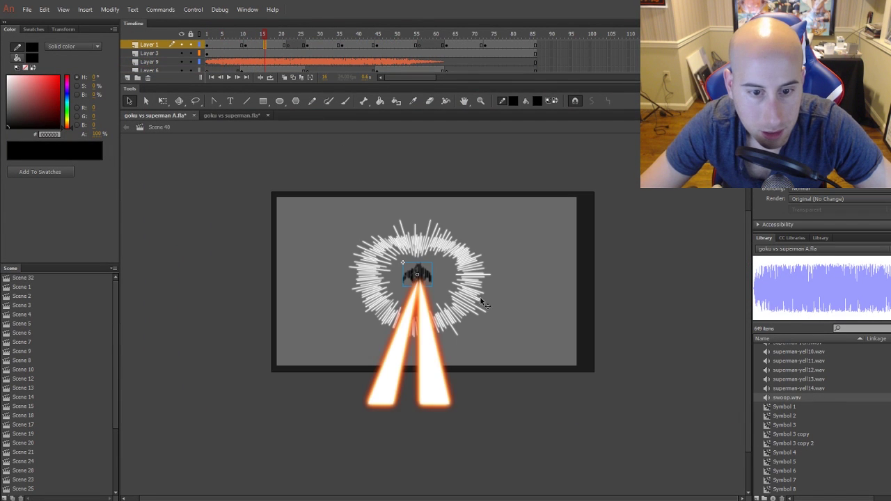
scroll(418, 271, up, 3)
scroll(420, 271, up, 2)
double_click(453, 279)
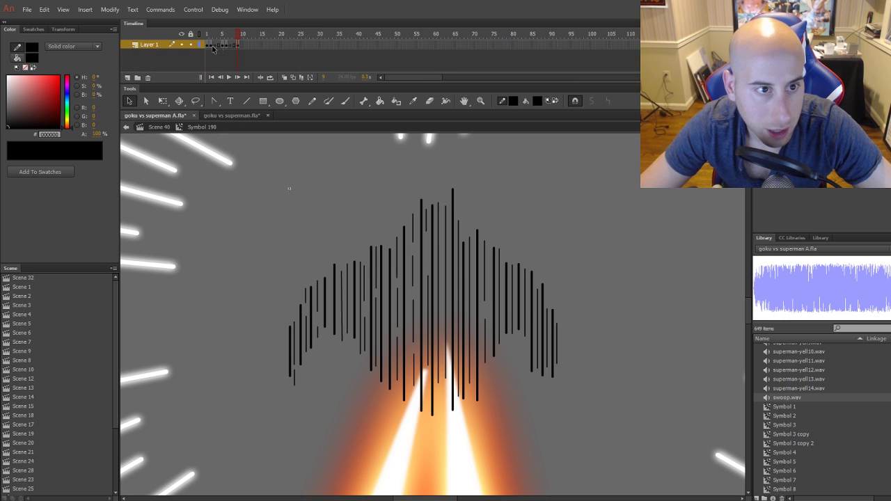
Reduce the stroke thickness of the vertical blur lines in frame 9 of the symbol
click(238, 47)
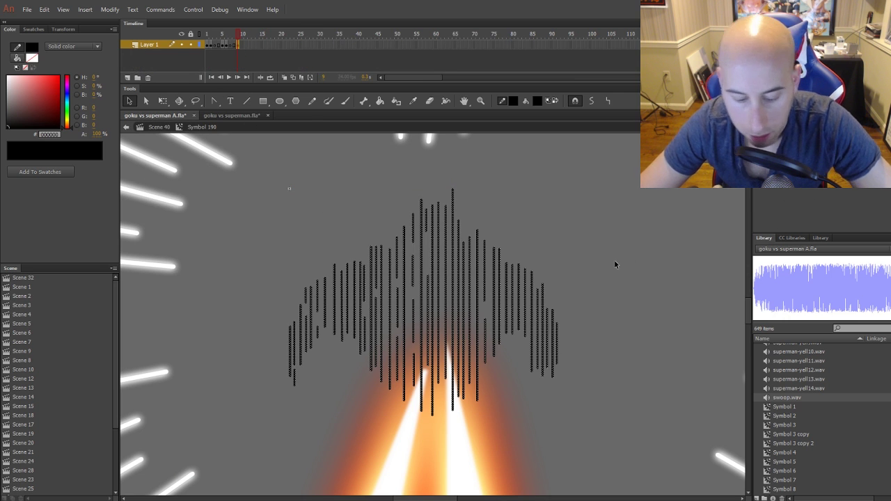
key(s)
key(n)
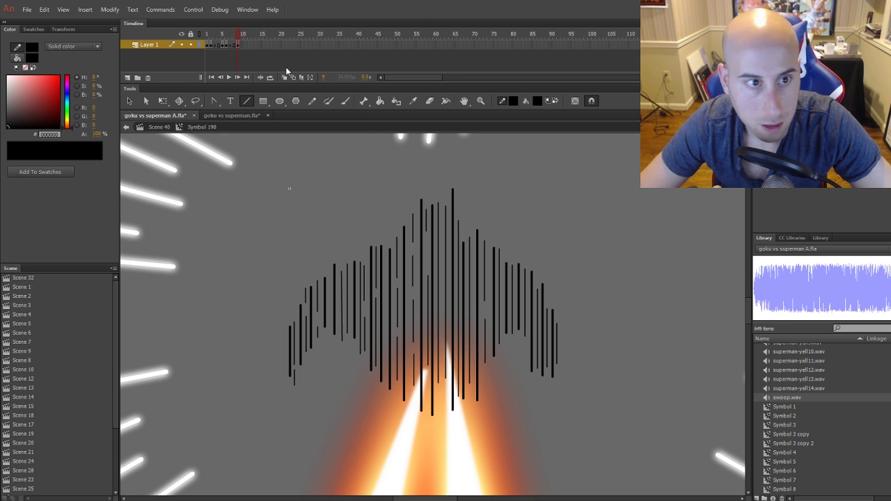
click(238, 44)
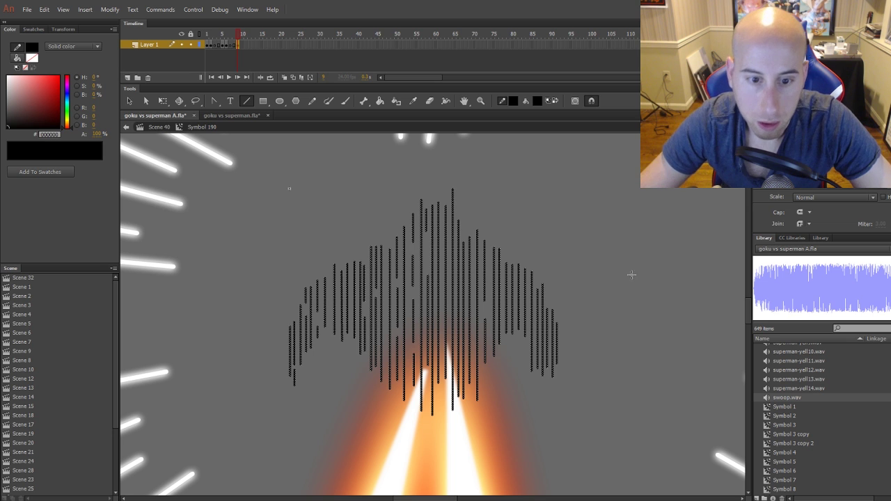
key(v)
click(590, 267)
scroll(590, 266, down, 2)
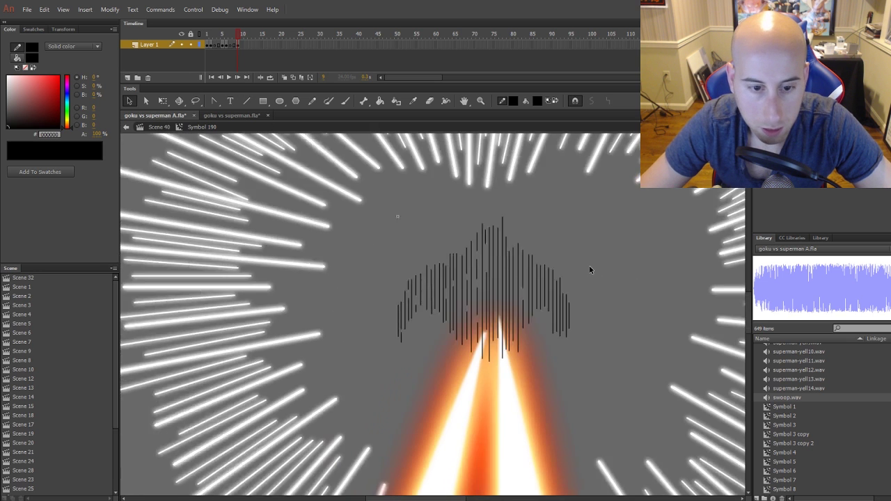
key(Return)
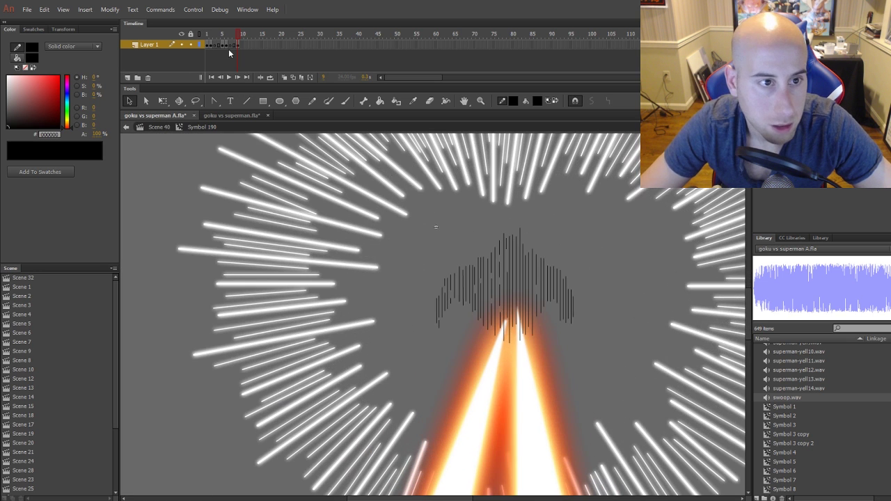
Cut the blur lines in frame 6, paste them back in place, and paste them in place at frame 1 as well
click(227, 46)
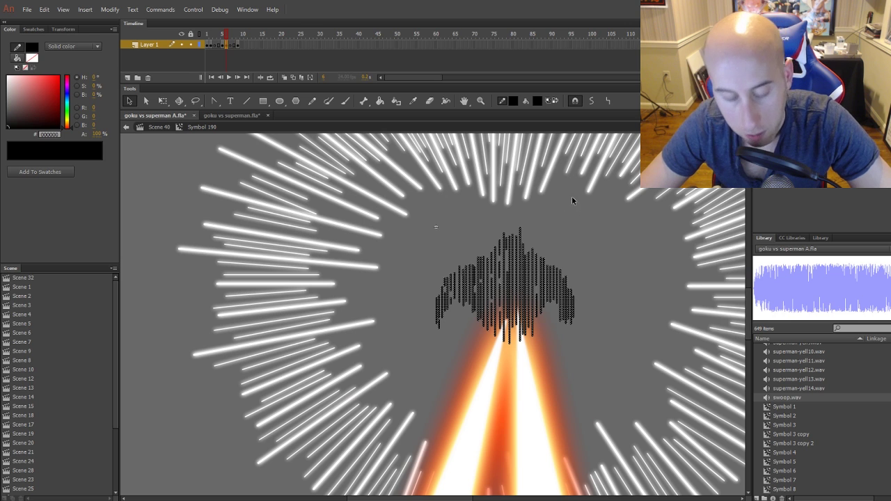
click(226, 46)
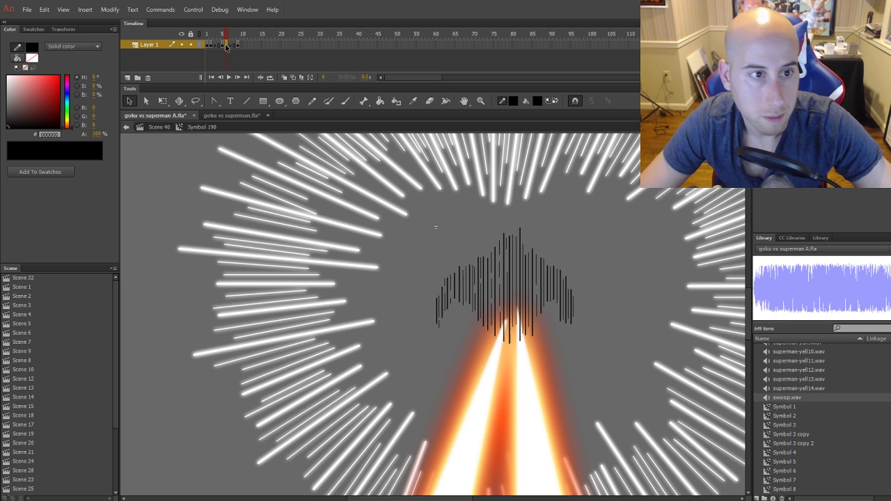
key(ctrl+x)
right_click(430, 195)
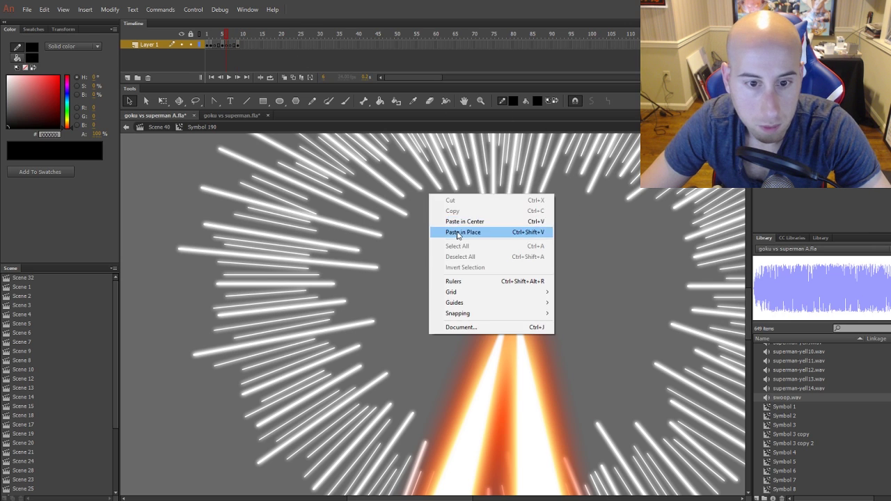
click(458, 232)
right_click(466, 208)
click(507, 247)
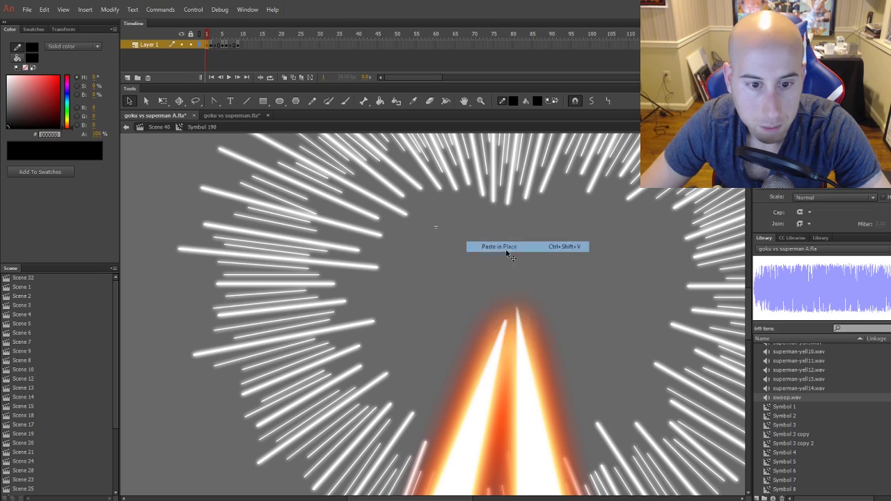
Return to Scene 40 and test the scene with the edited blur symbol
click(158, 127)
click(193, 9)
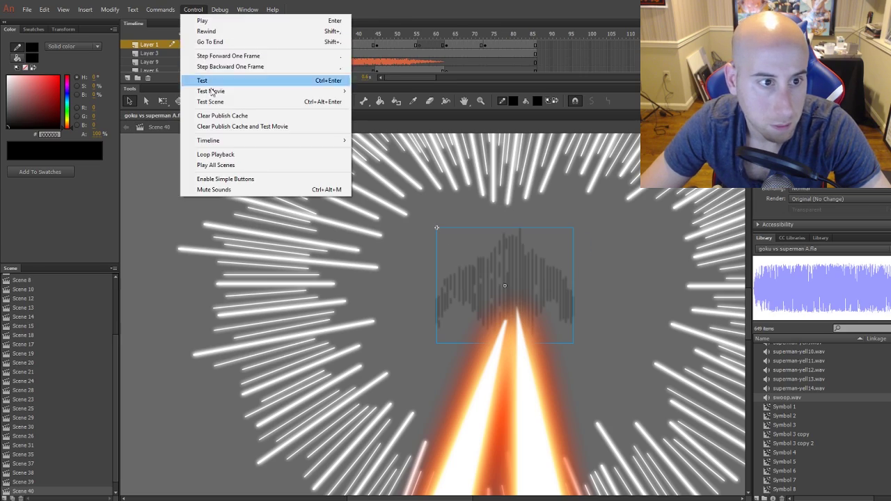
click(209, 82)
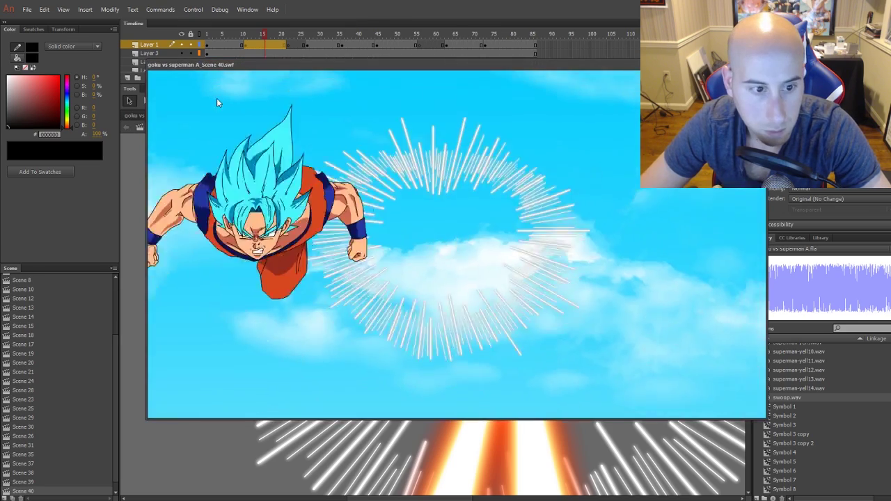